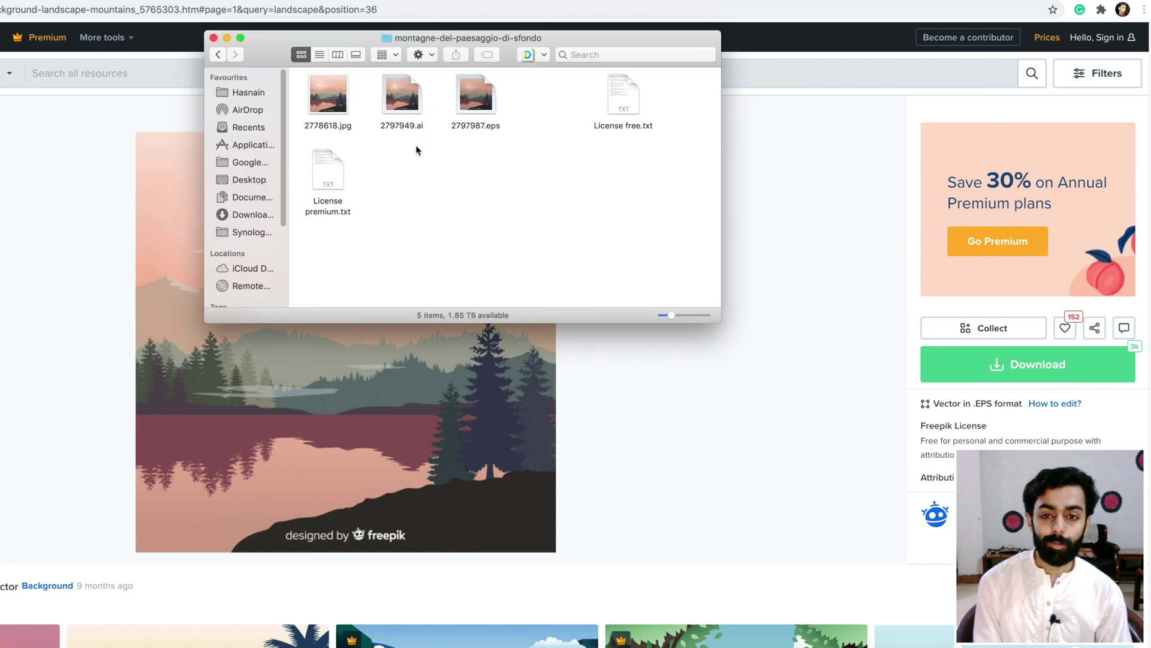
- Open 2797949.ai in Adobe Illustrator CC 2019, accepting the discarded color profile and closing the missing fonts notice without substituting fonts
{"action": "right_click", "coordinate": [416, 118]}
{"action": "mouse_move", "coordinate": [473, 129]}
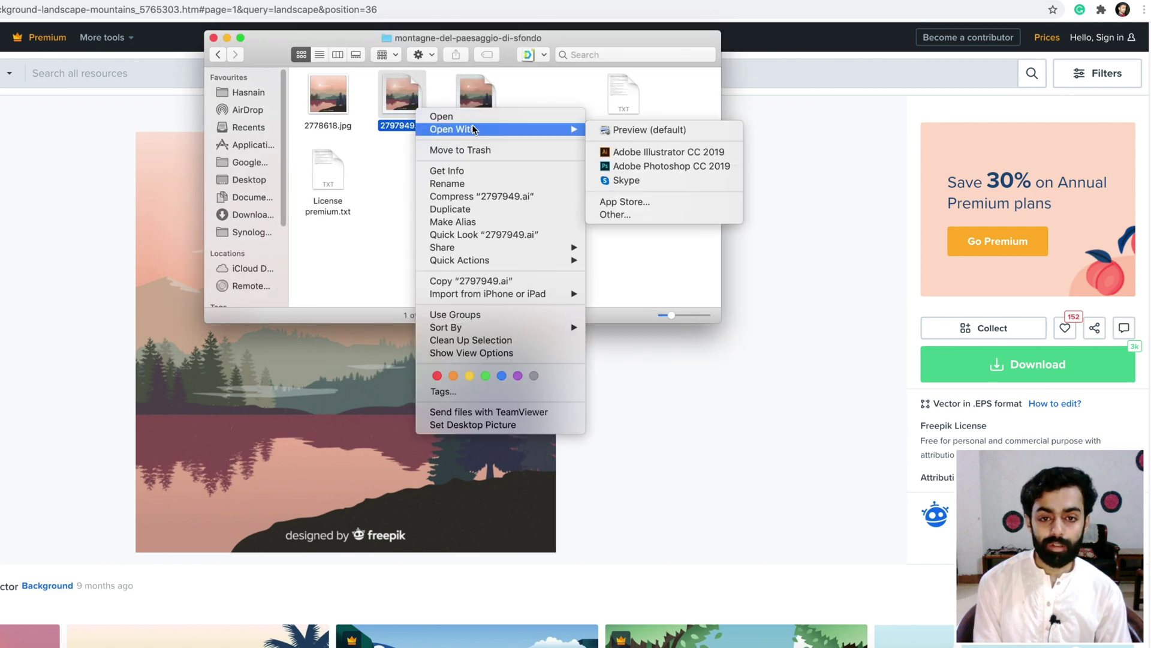
{"action": "left_click", "coordinate": [623, 153]}
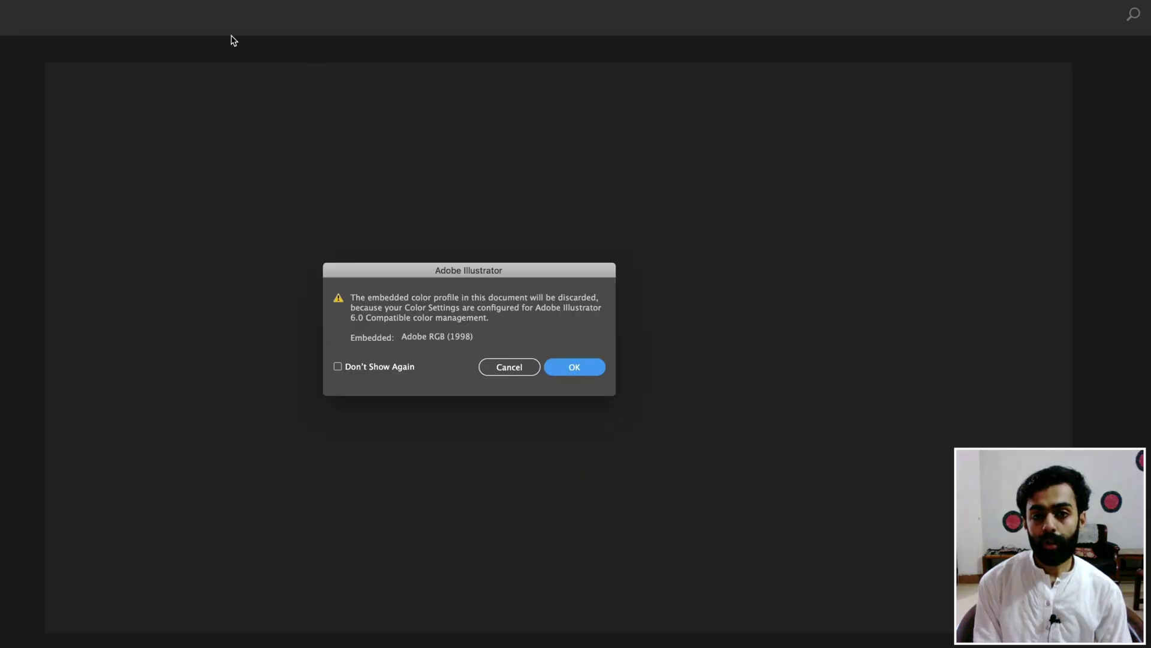
{"action": "left_click", "coordinate": [549, 366]}
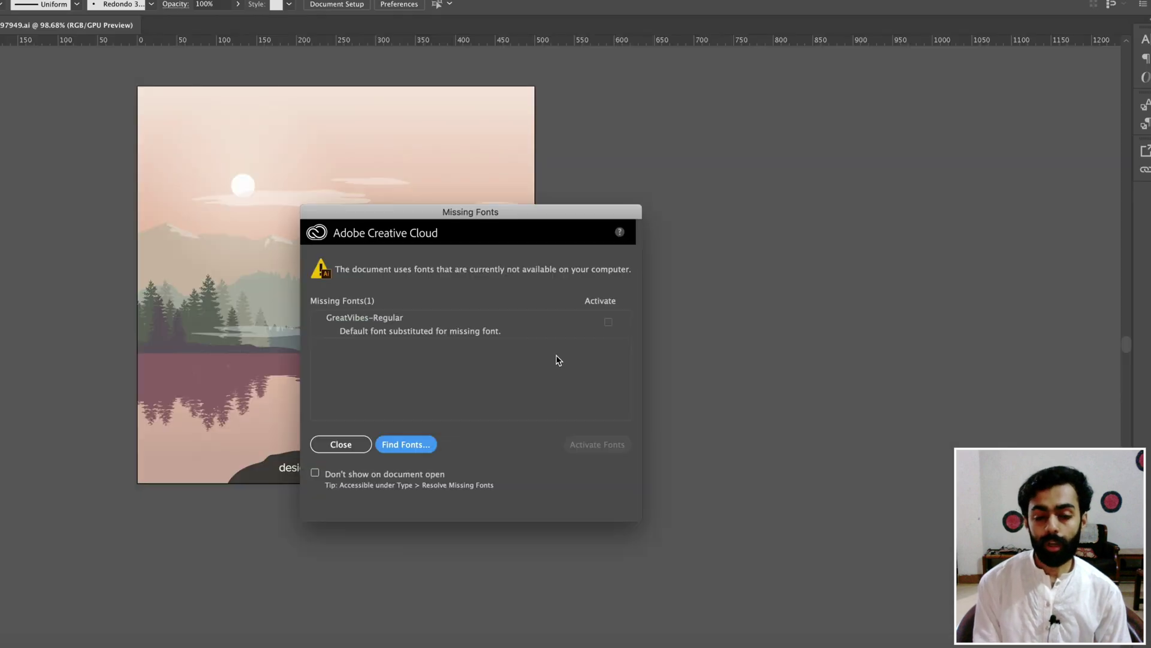
{"action": "left_click", "coordinate": [341, 444]}
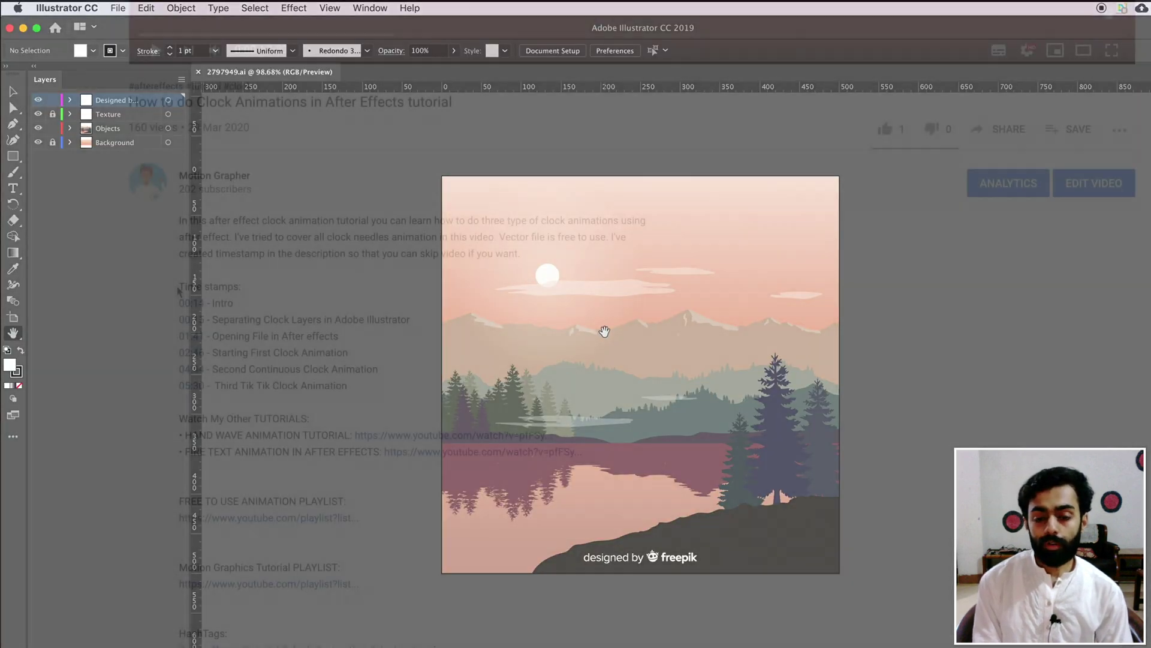
{"action": "left_click_drag", "start_coordinate": [244, 285], "coordinate": [179, 286]}
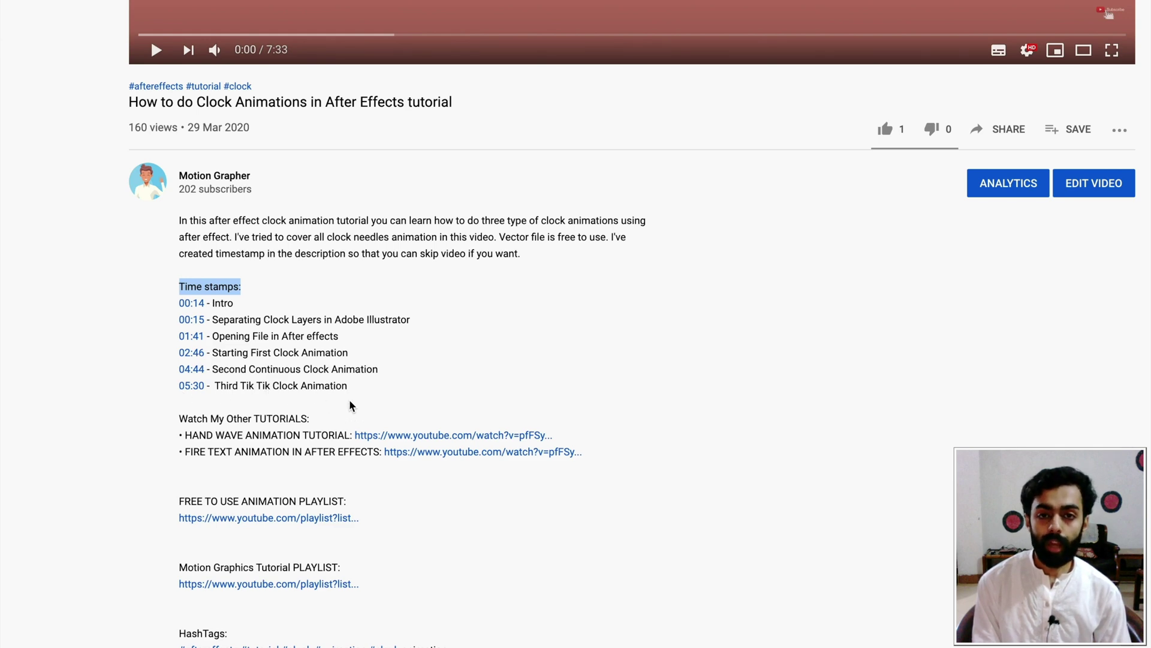
{"action": "left_click", "coordinate": [352, 401]}
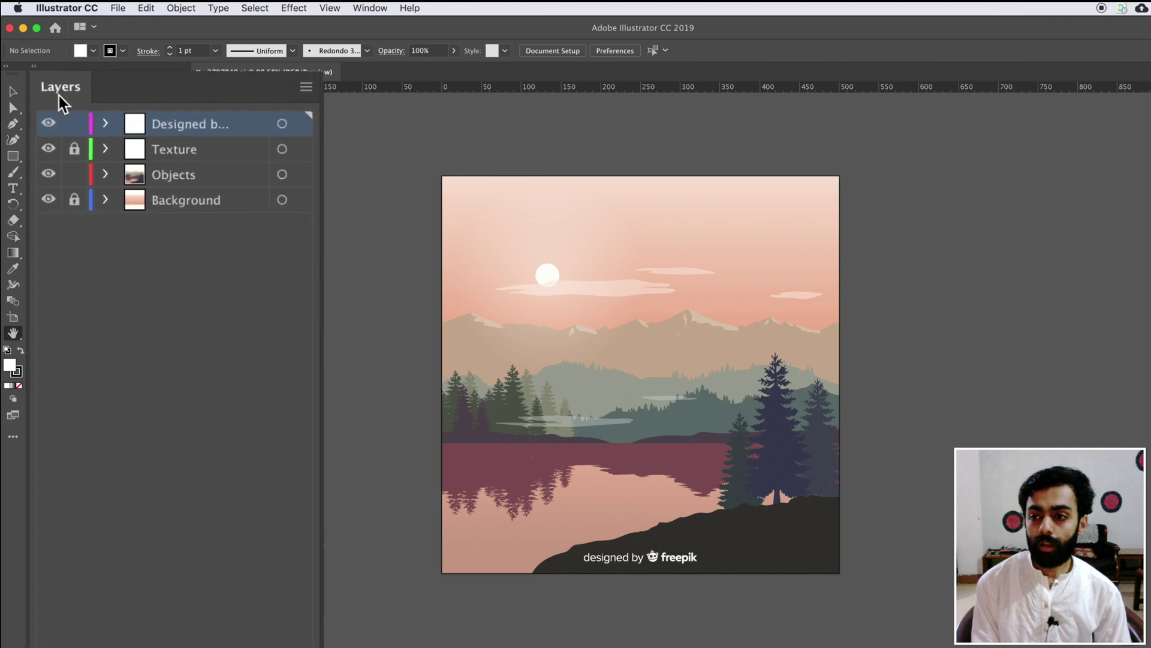
- Display the document's layers and expand the Objects layer, toggling its visibility to check which artwork it holds
{"action": "left_click", "coordinate": [370, 8]}
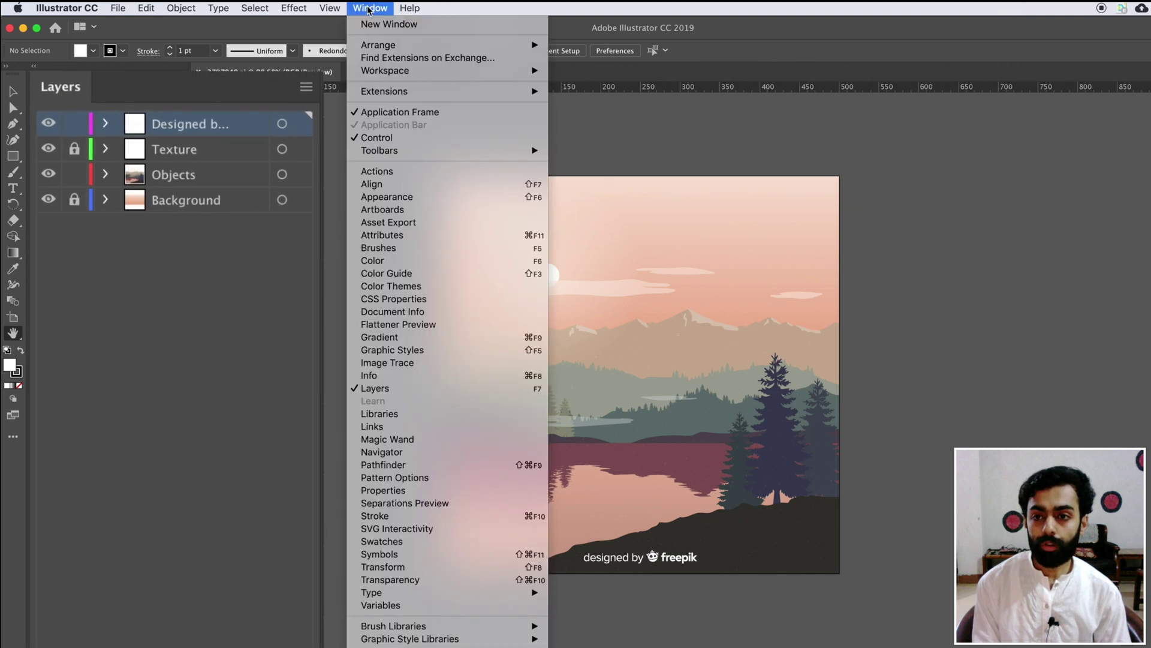
{"action": "left_click", "coordinate": [411, 393]}
{"action": "left_click", "coordinate": [104, 175]}
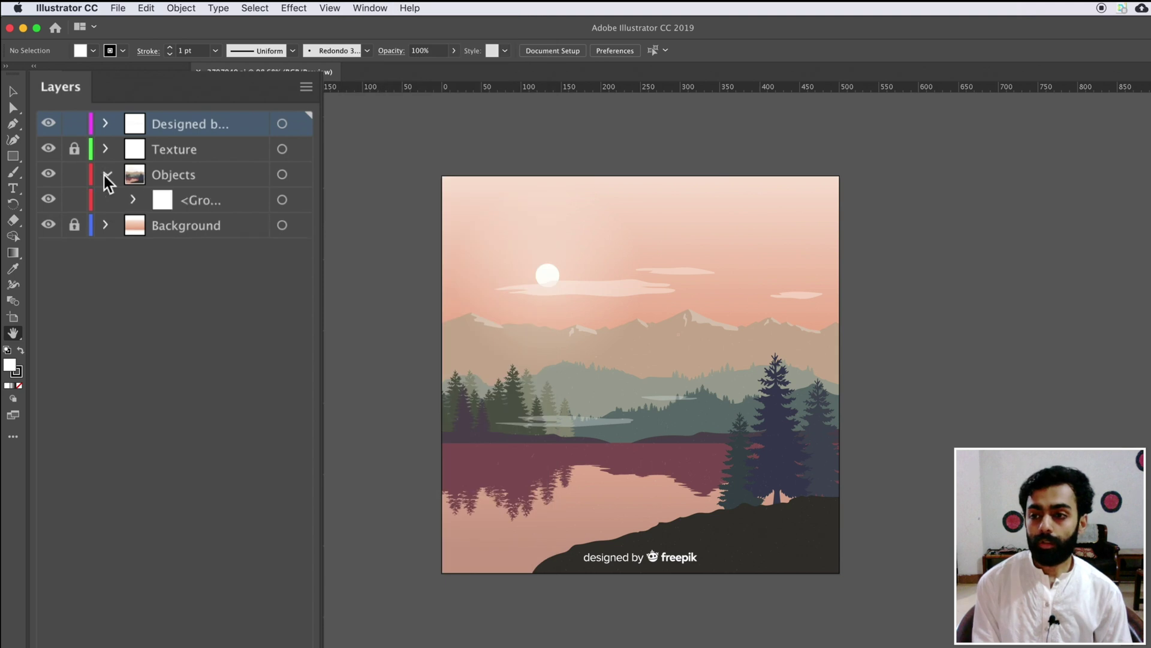
{"action": "left_click", "coordinate": [108, 174]}
{"action": "left_click", "coordinate": [108, 175]}
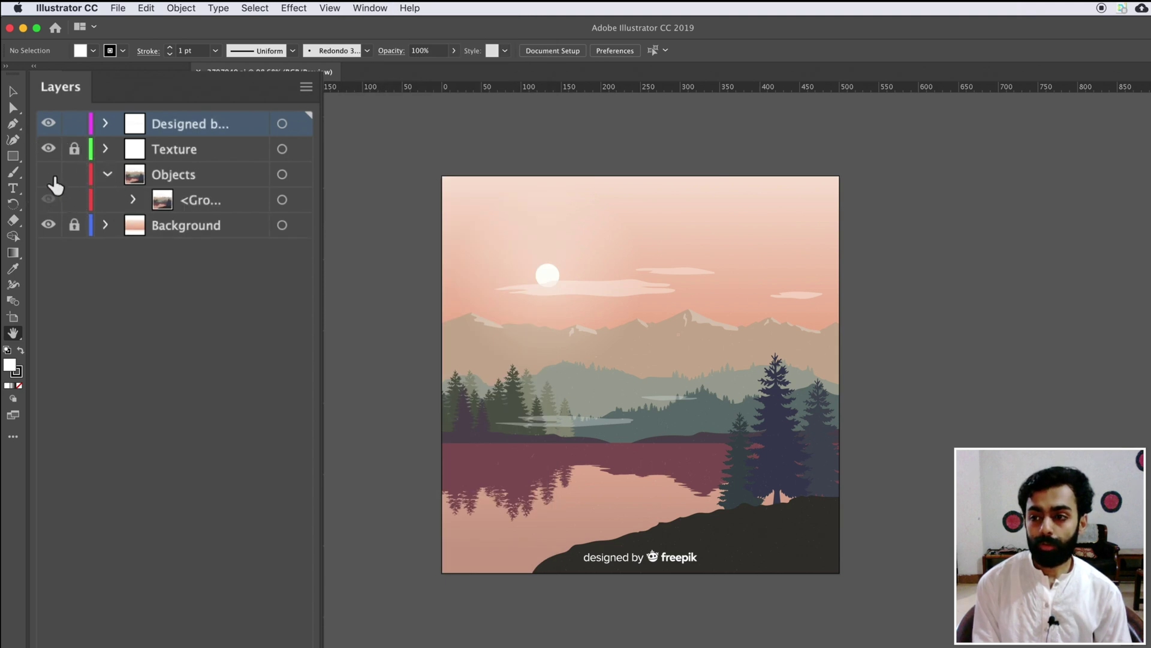
{"action": "left_click", "coordinate": [50, 175]}
{"action": "left_click", "coordinate": [50, 175]}
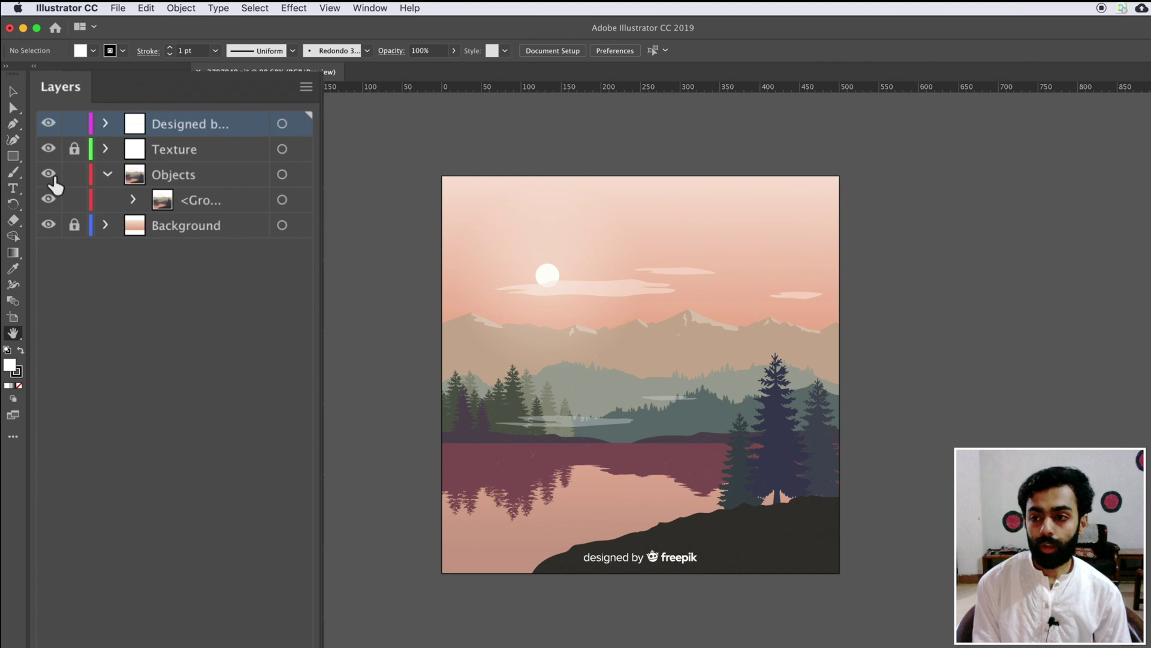
- Expand the group inside the Objects layer and toggle its first subgroup's visibility to identify that artwork
{"action": "left_click", "coordinate": [133, 200]}
{"action": "left_click", "coordinate": [136, 199]}
{"action": "left_click", "coordinate": [135, 199]}
{"action": "left_click", "coordinate": [50, 226]}
{"action": "left_click", "coordinate": [50, 226]}
{"action": "left_click", "coordinate": [51, 226]}
{"action": "left_click", "coordinate": [50, 226]}
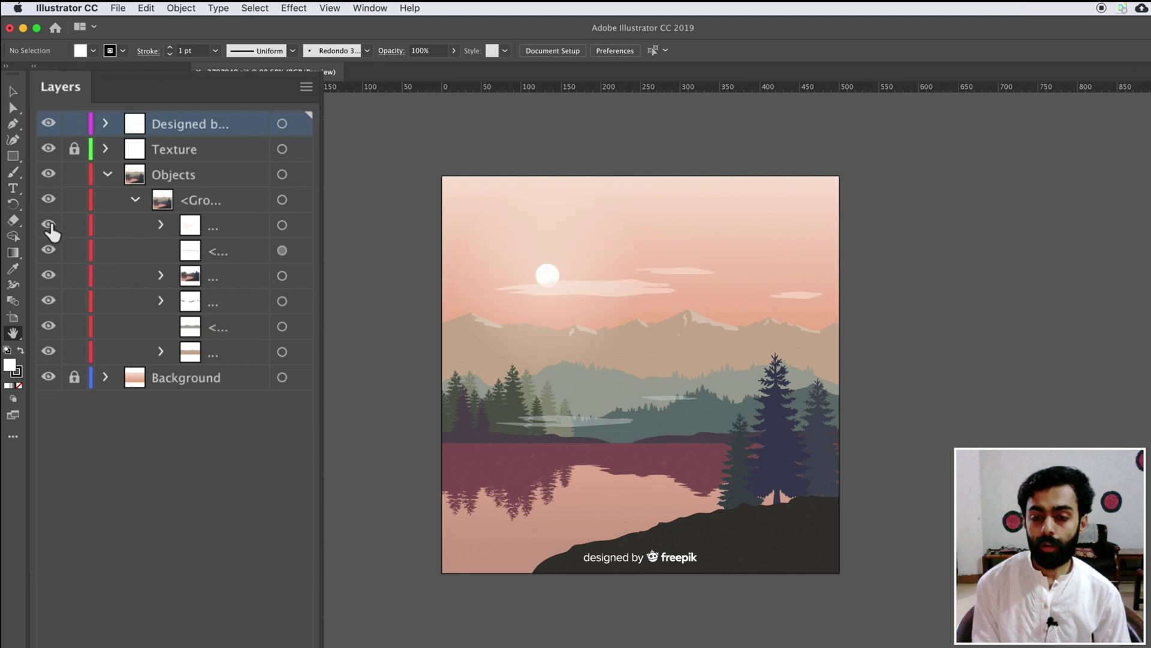
- Cut the large glow circle around the sun from the first Objects subgroup and paste it in place on a new layer
{"action": "left_click", "coordinate": [161, 225]}
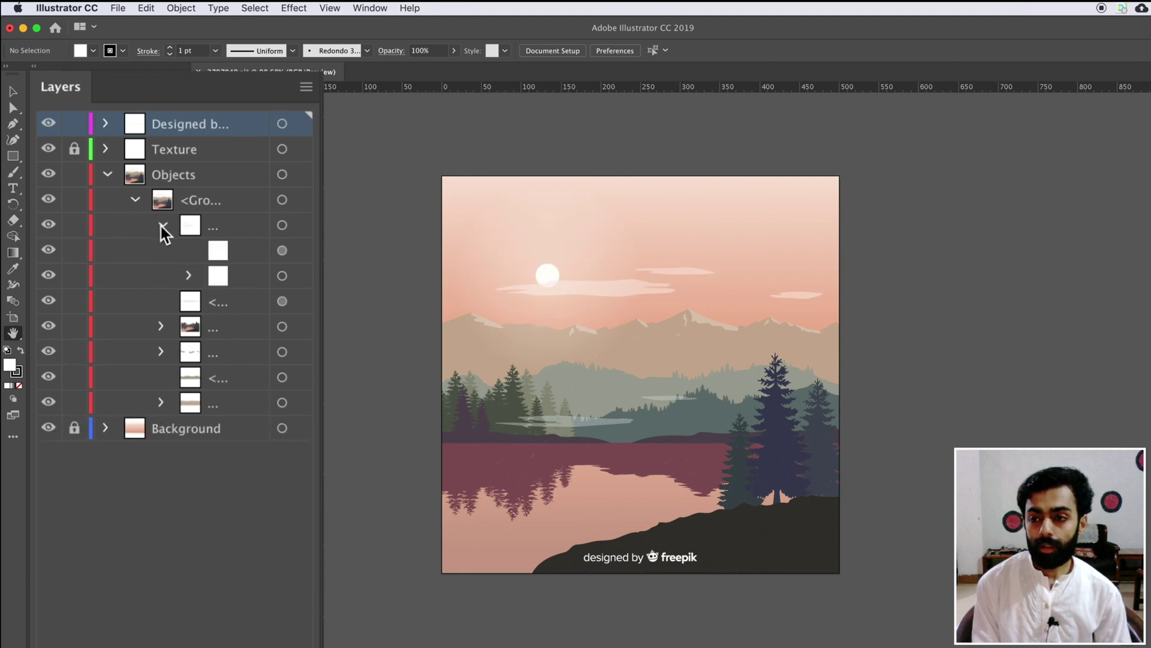
{"action": "left_click", "coordinate": [282, 250]}
{"action": "left_click", "coordinate": [49, 251]}
{"action": "left_click", "coordinate": [50, 251]}
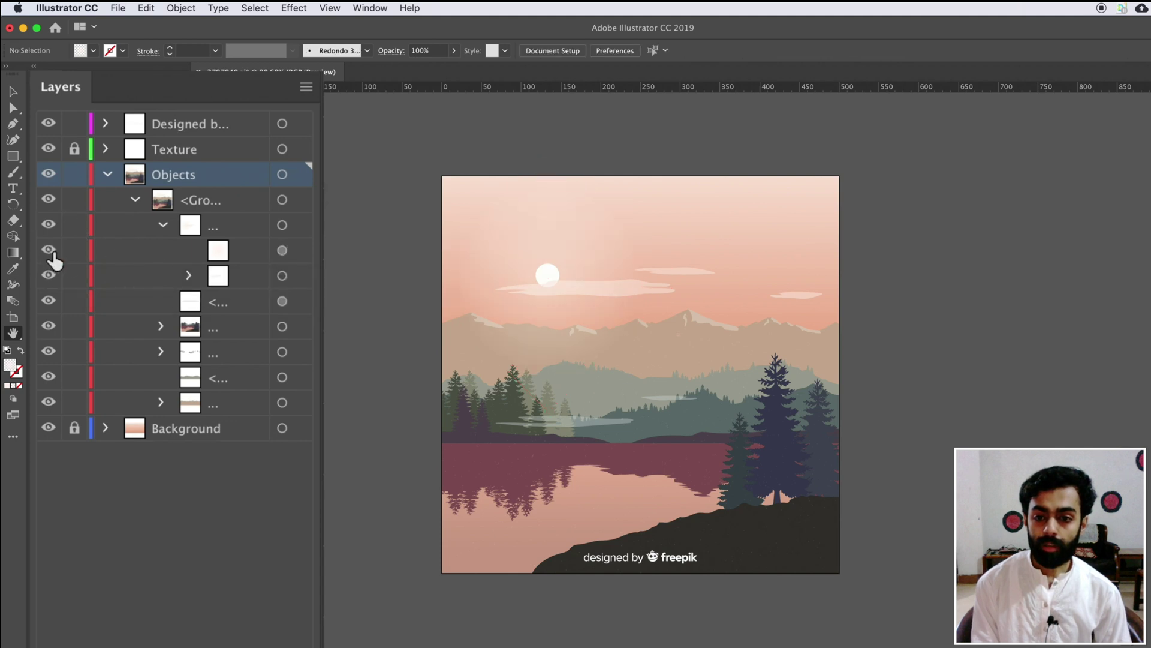
{"action": "left_click", "coordinate": [282, 252]}
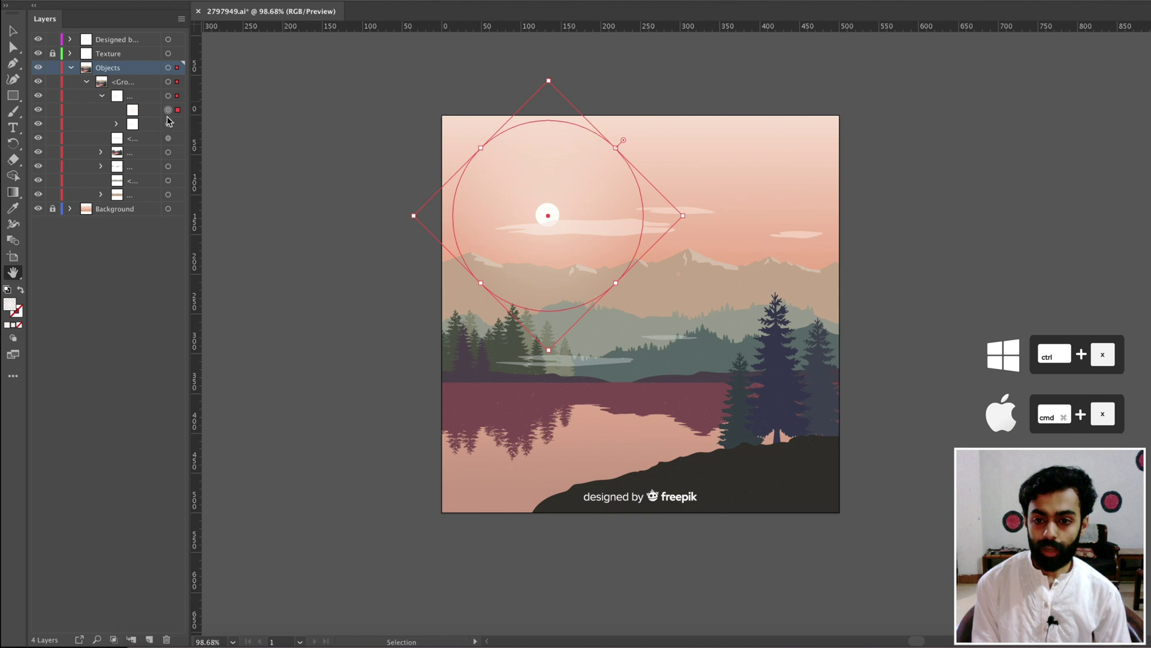
{"action": "key", "text": "ctrl+x"}
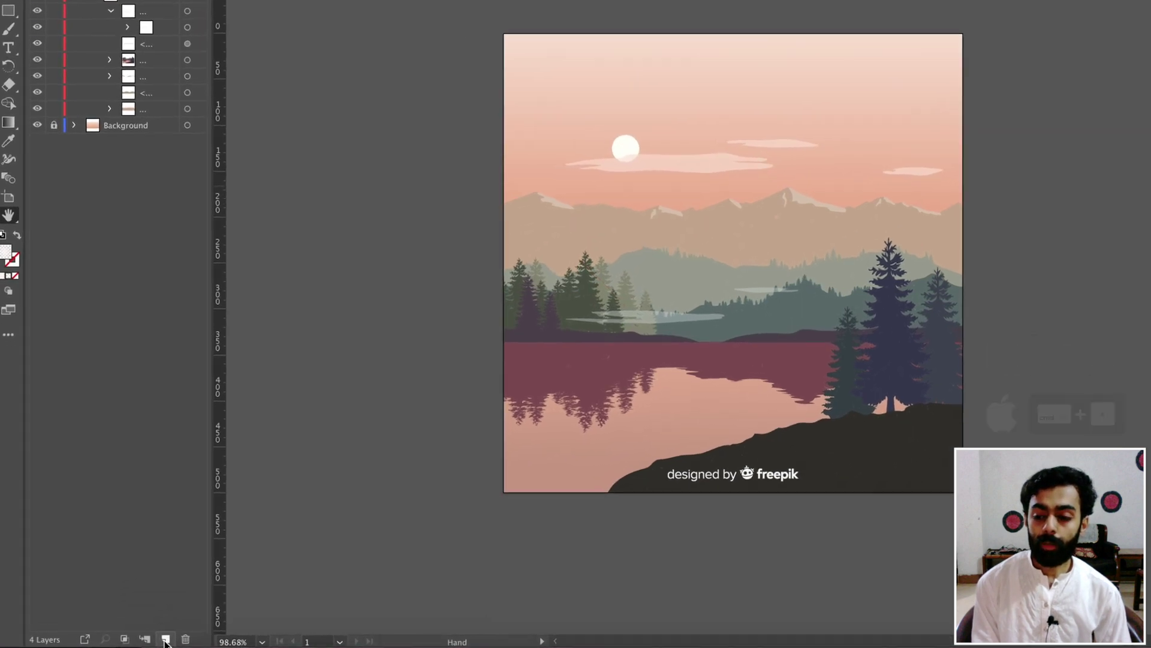
{"action": "left_click", "coordinate": [170, 640]}
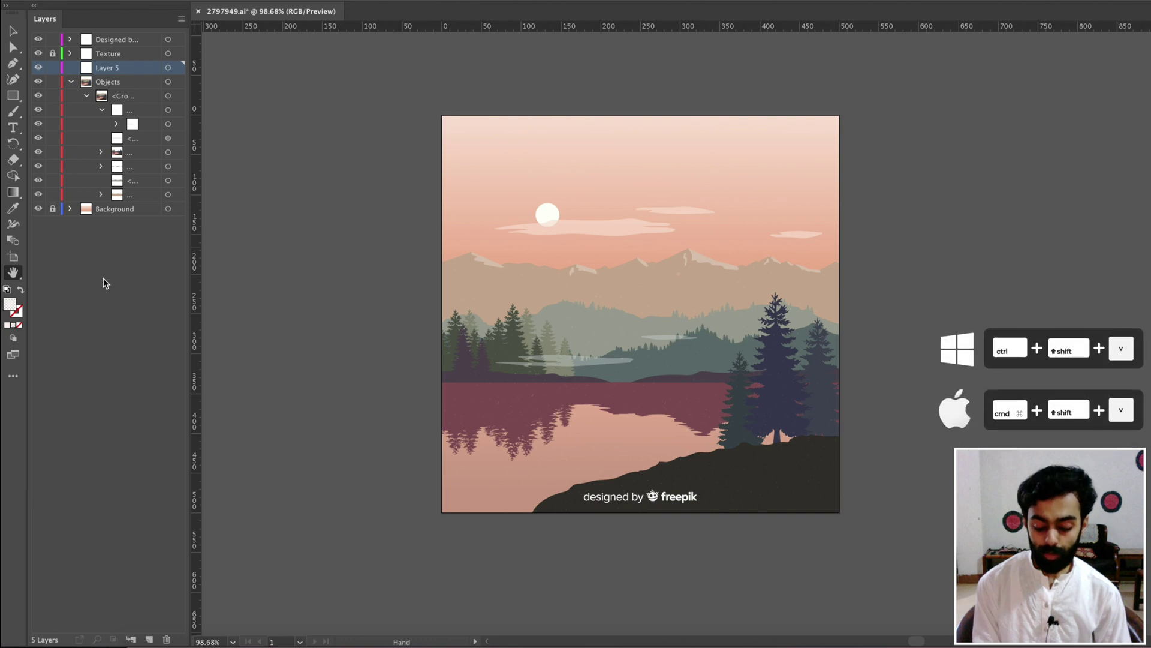
{"action": "key", "text": "ctrl+shift+v"}
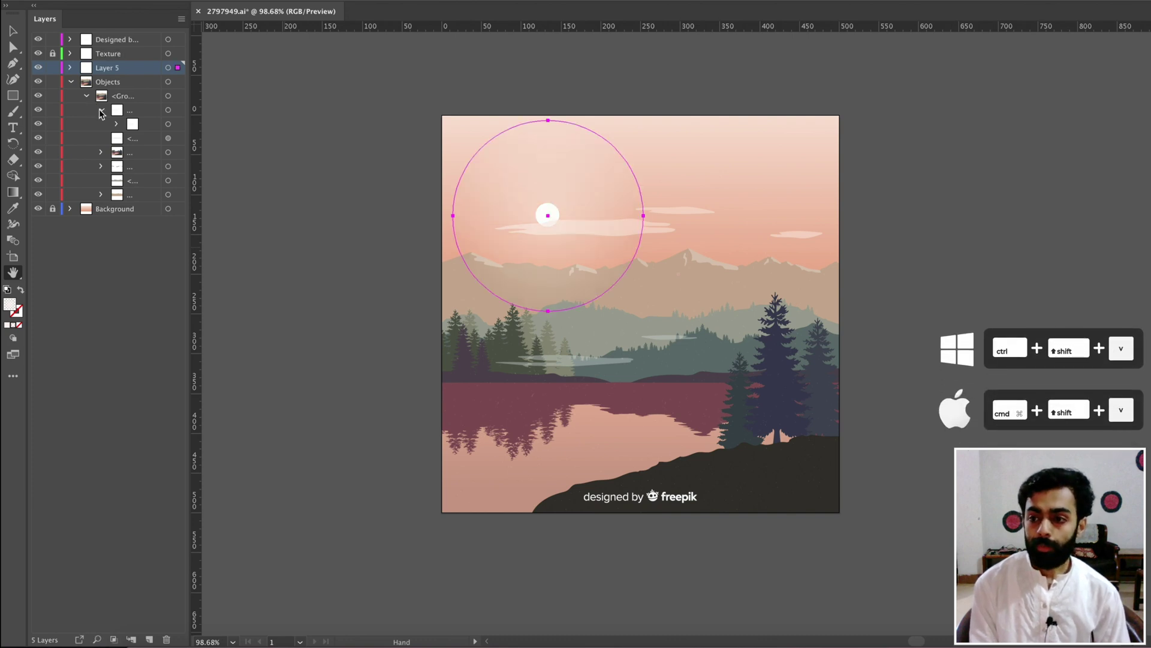
- Cut the group of three sky clouds from the Objects layer and paste it in place on another new layer
{"action": "left_click", "coordinate": [117, 124]}
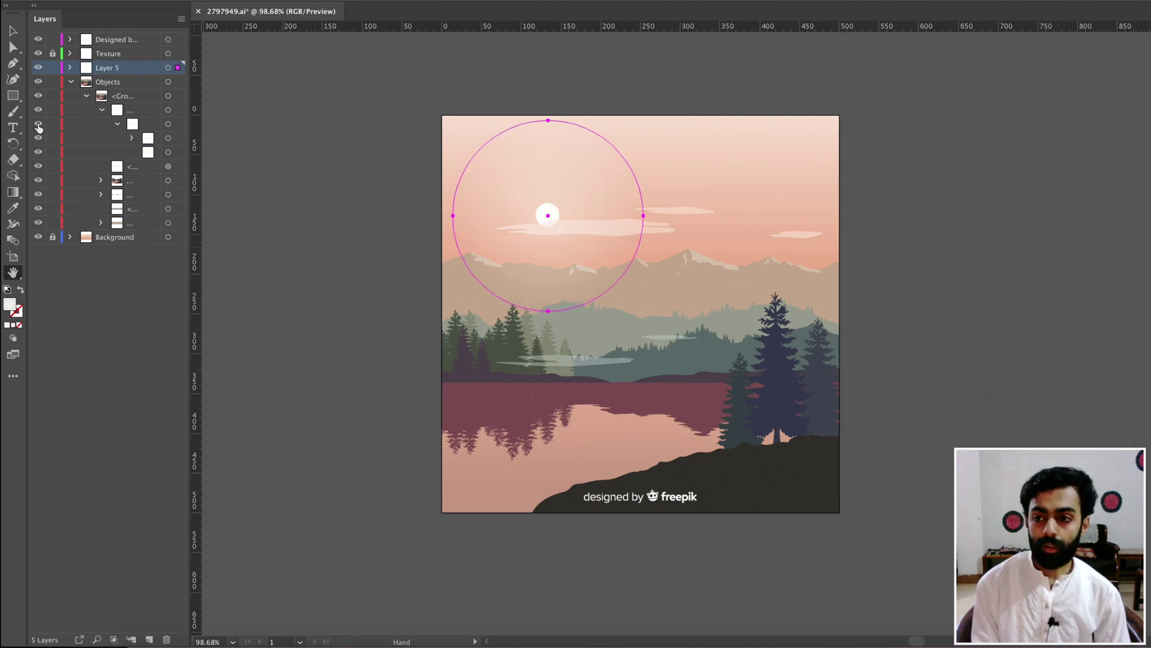
{"action": "left_click", "coordinate": [38, 125]}
{"action": "left_click", "coordinate": [39, 124]}
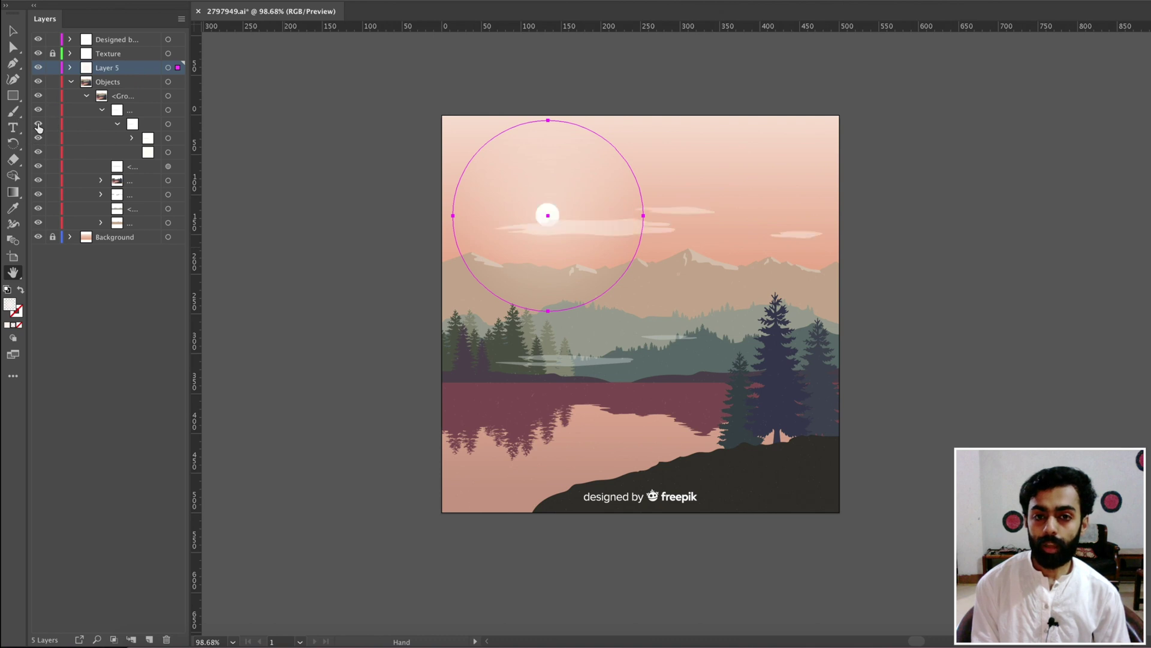
{"action": "left_click", "coordinate": [132, 139]}
{"action": "left_click", "coordinate": [168, 139]}
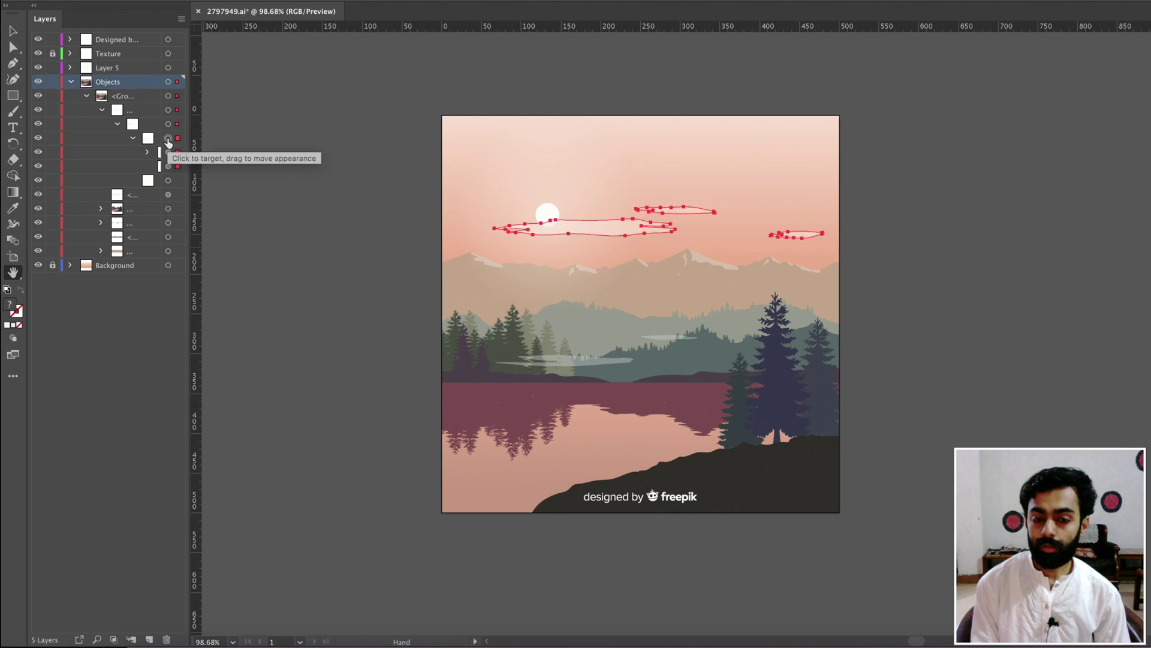
{"action": "key", "text": "Delete"}
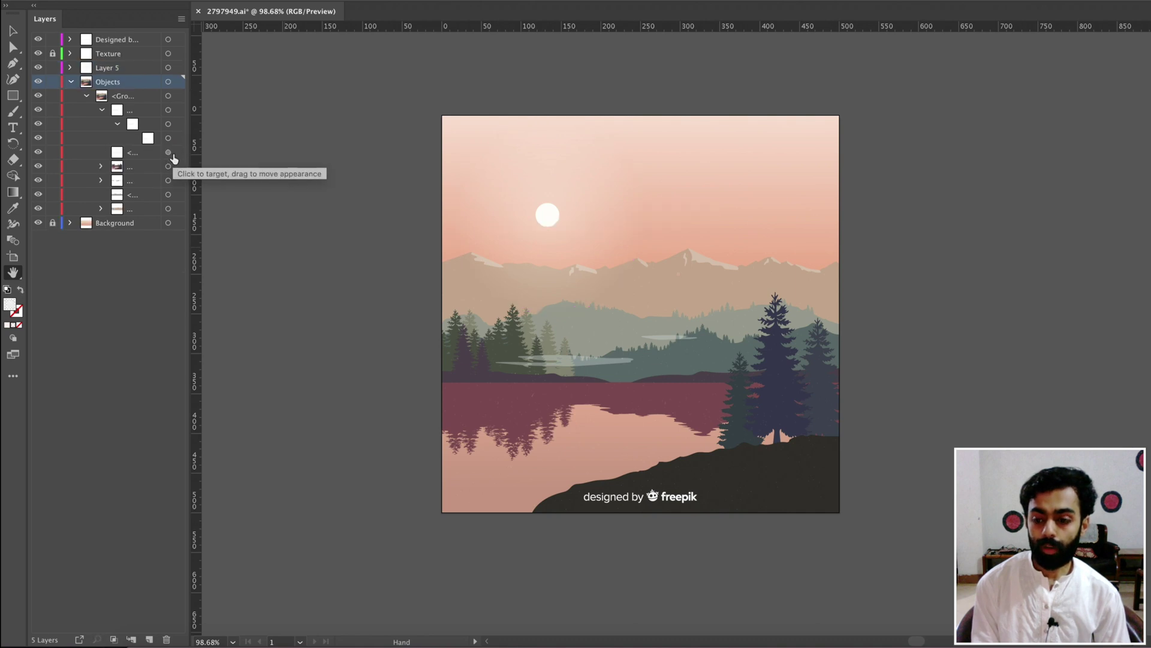
{"action": "left_click", "coordinate": [151, 639]}
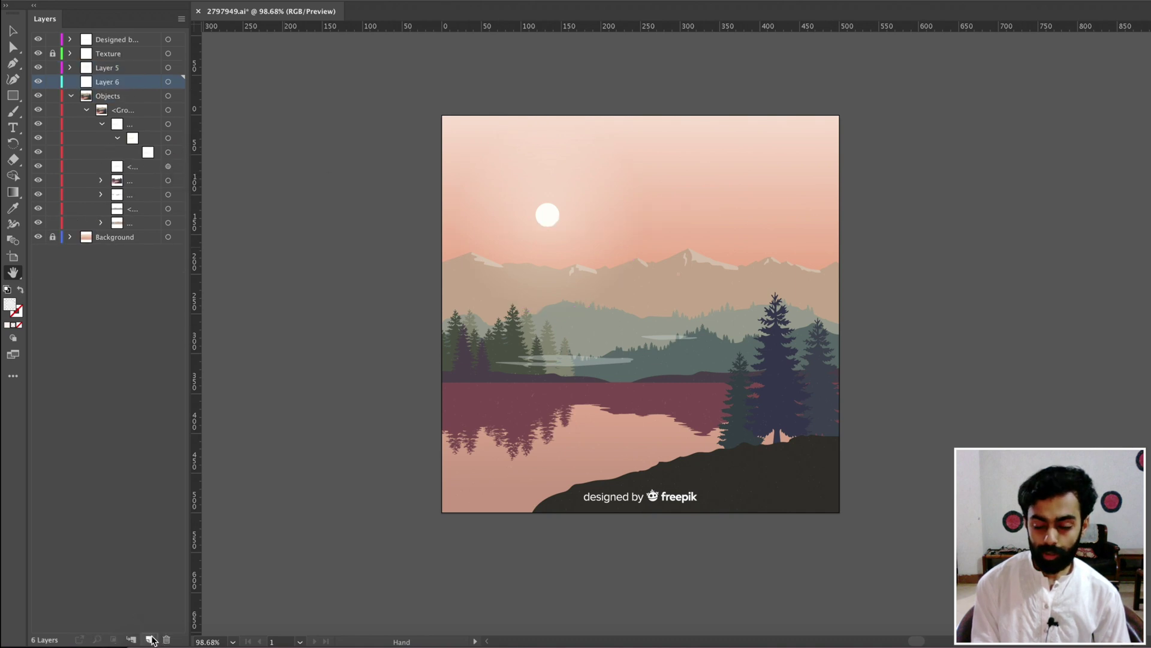
{"action": "key", "text": "ctrl+f"}
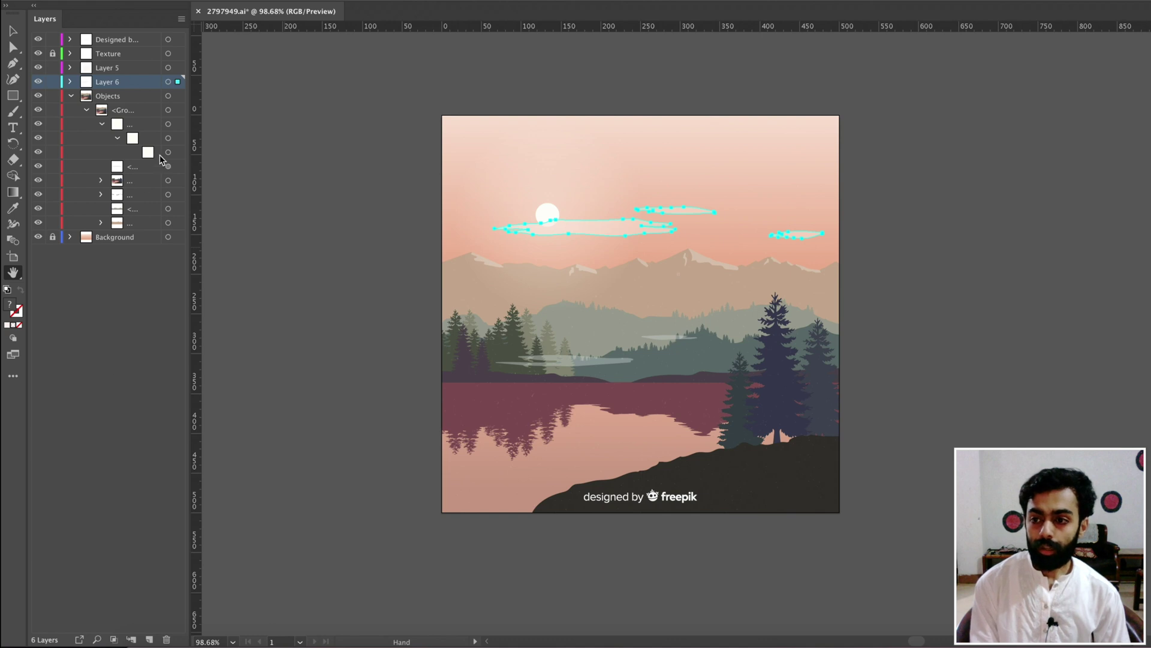
- Cut the white sun circle from the Objects layer and paste it in place on Layer 5 with the glow
{"action": "left_click", "coordinate": [38, 153]}
{"action": "left_click", "coordinate": [38, 153]}
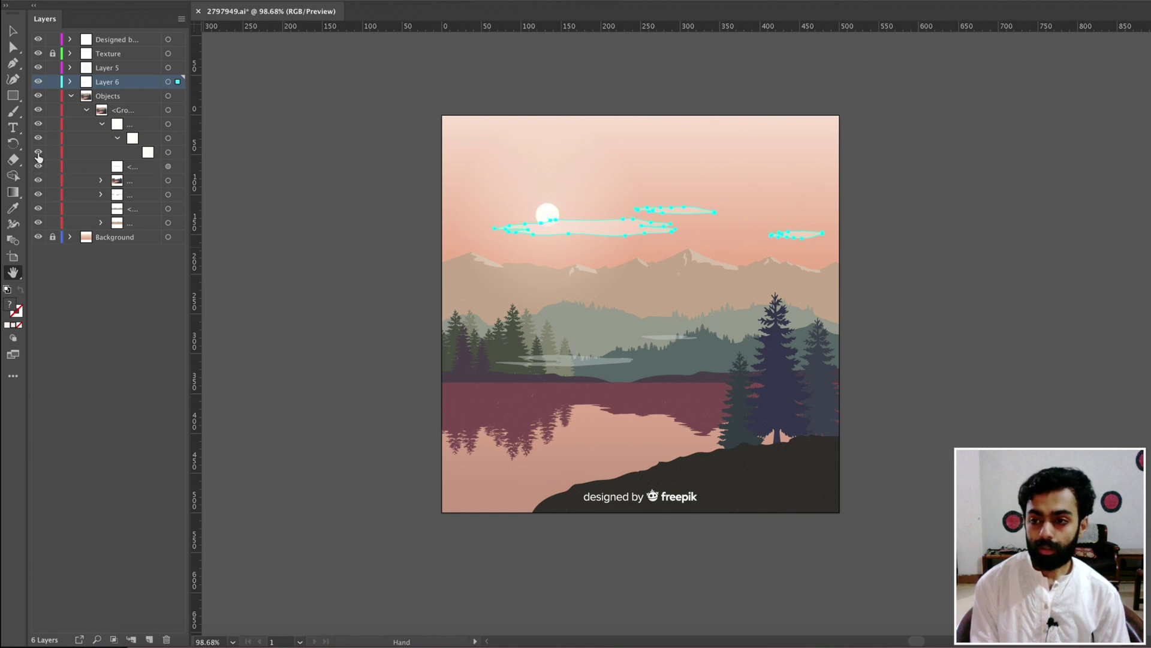
{"action": "left_click", "coordinate": [168, 152]}
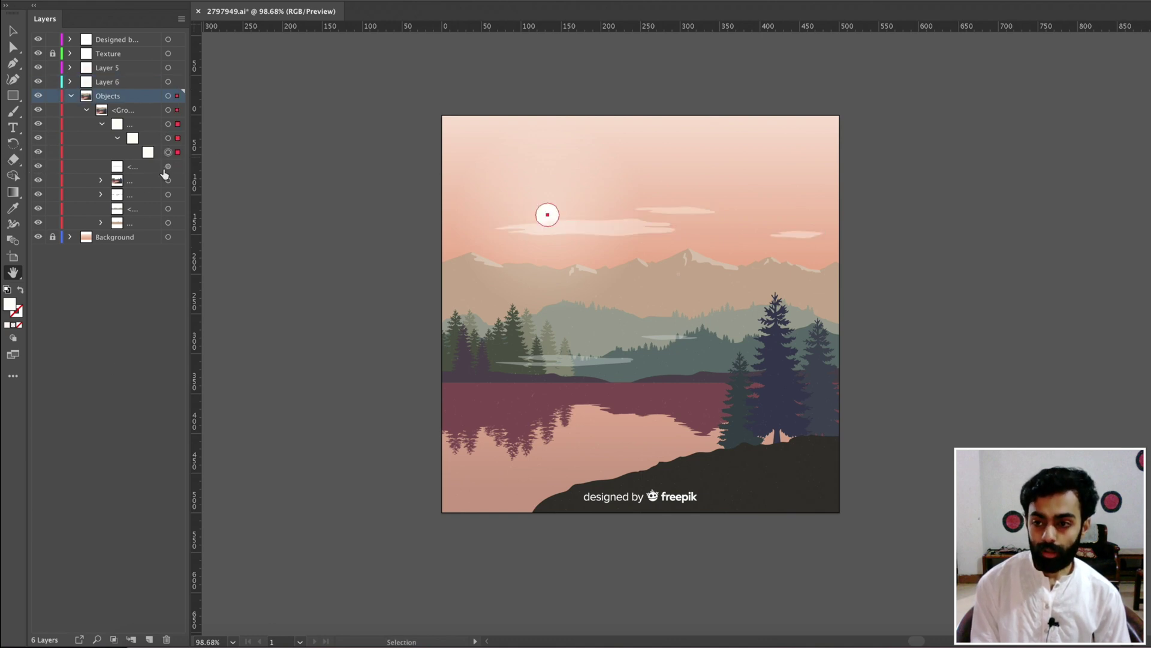
{"action": "key", "text": "Delete"}
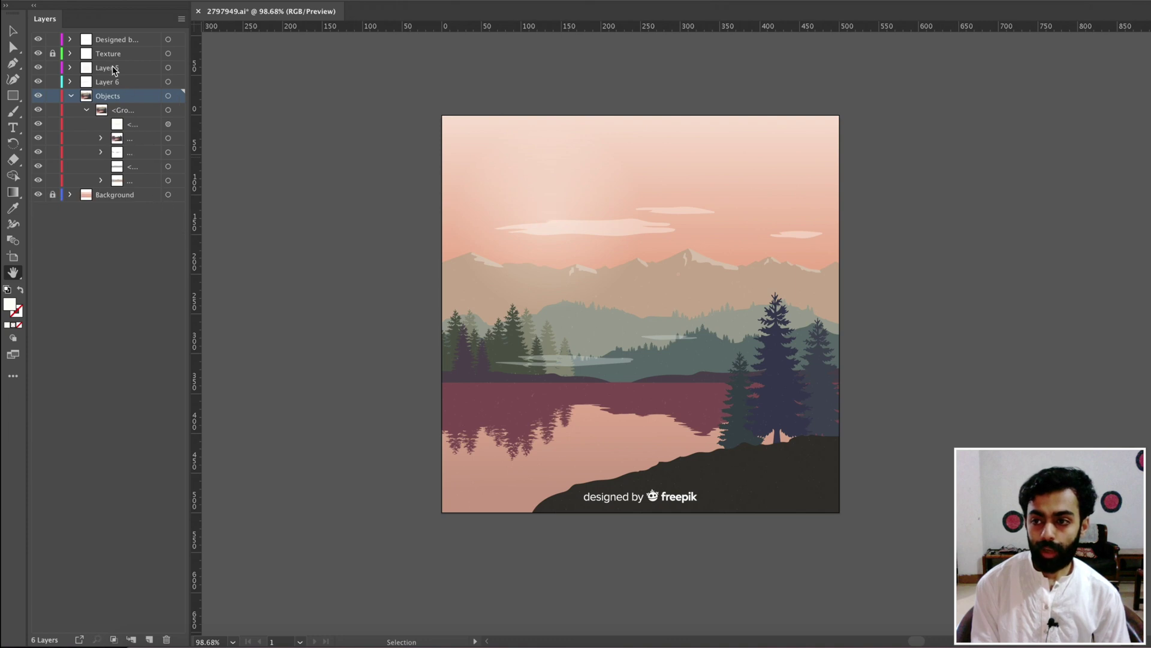
{"action": "left_click", "coordinate": [38, 68]}
{"action": "left_click", "coordinate": [38, 69]}
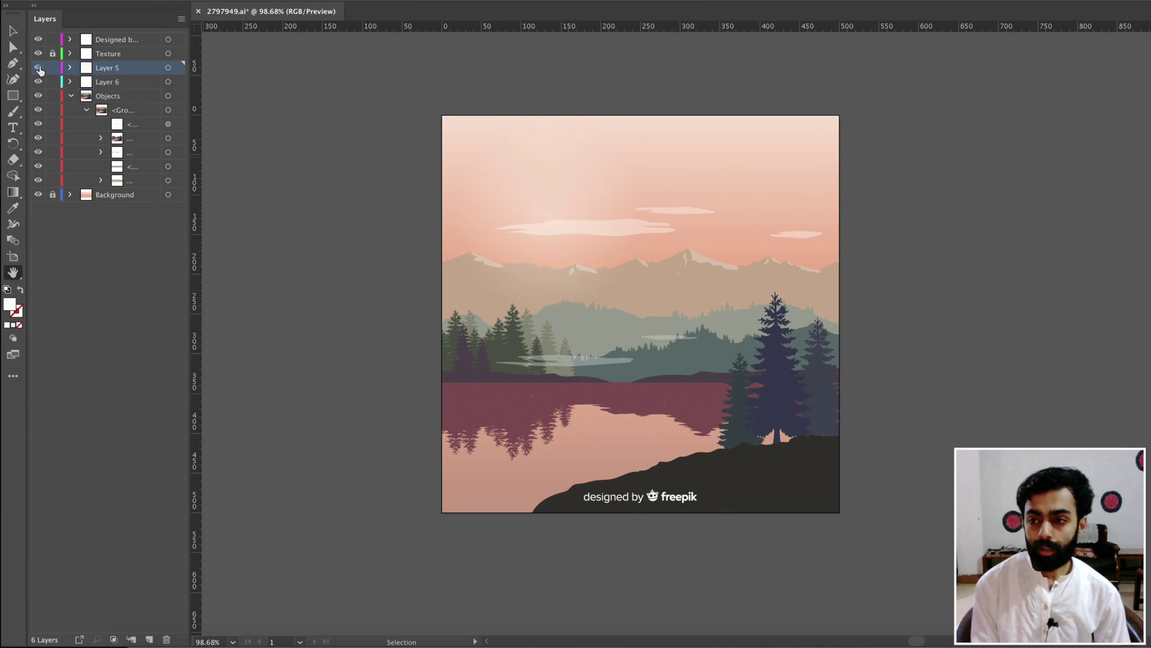
{"action": "left_click", "coordinate": [111, 70], "text": "alt"}
- Rename the layer holding the sun and glow as "sun" and the layer holding the sky clouds as "cloud"
{"action": "double_click", "coordinate": [111, 70]}
{"action": "type", "text": "sun"}
{"action": "key", "text": "Return"}
{"action": "left_click", "coordinate": [114, 83]}
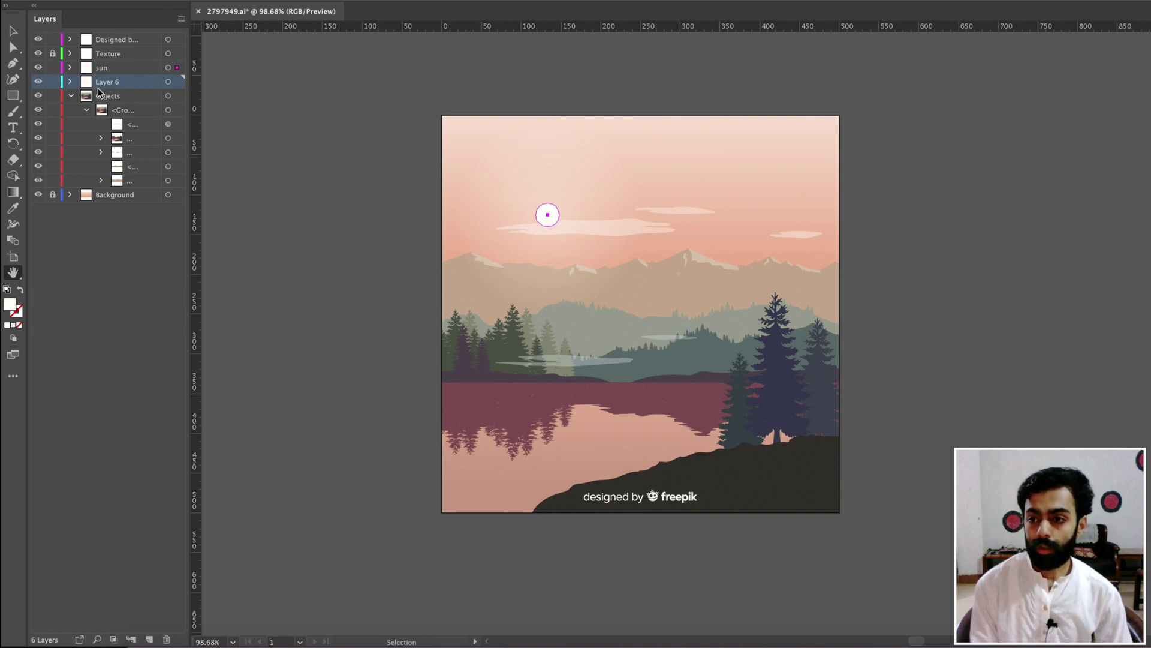
{"action": "left_click", "coordinate": [71, 95]}
{"action": "double_click", "coordinate": [126, 87]}
{"action": "type", "text": "cloud"}
{"action": "key", "text": "Return"}
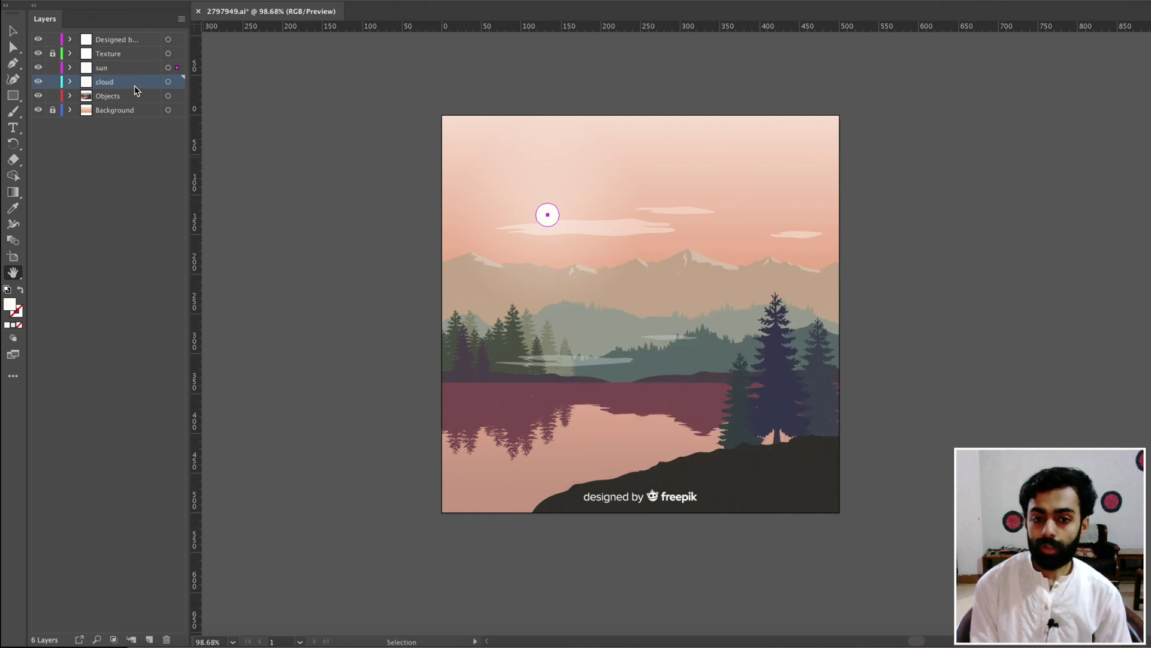
- Cut the small cloud at the artwork's right side from the cloud layer and paste it in place on a new layer
{"action": "left_click", "coordinate": [38, 82]}
{"action": "left_click", "coordinate": [38, 81]}
{"action": "left_click", "coordinate": [69, 82]}
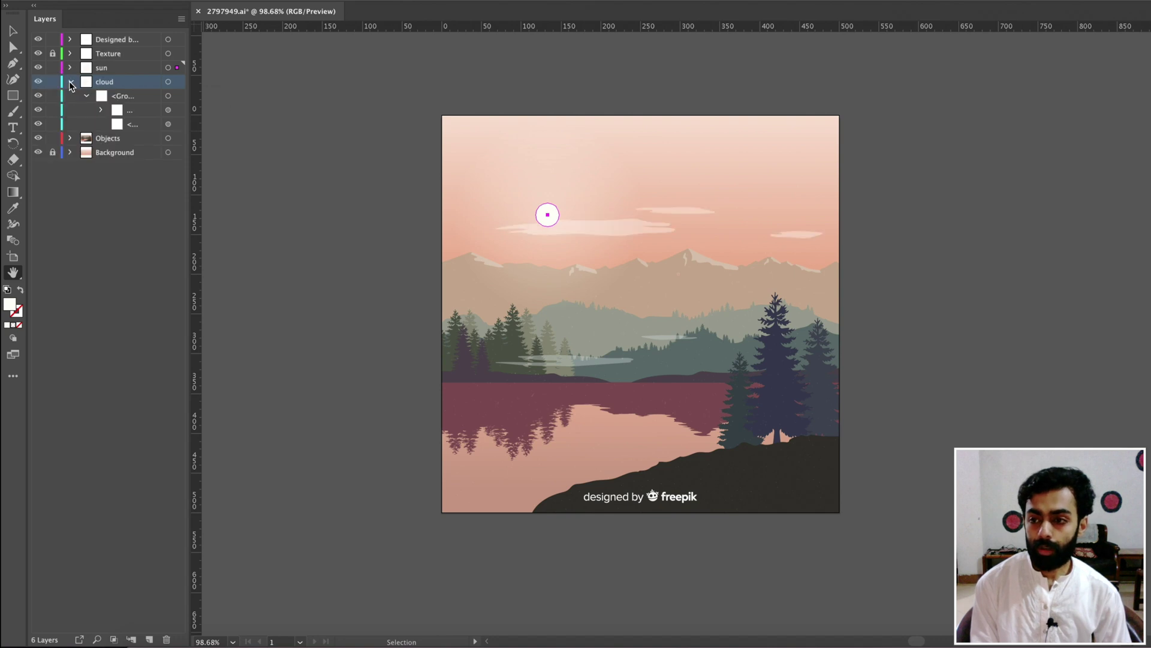
{"action": "left_click", "coordinate": [129, 124]}
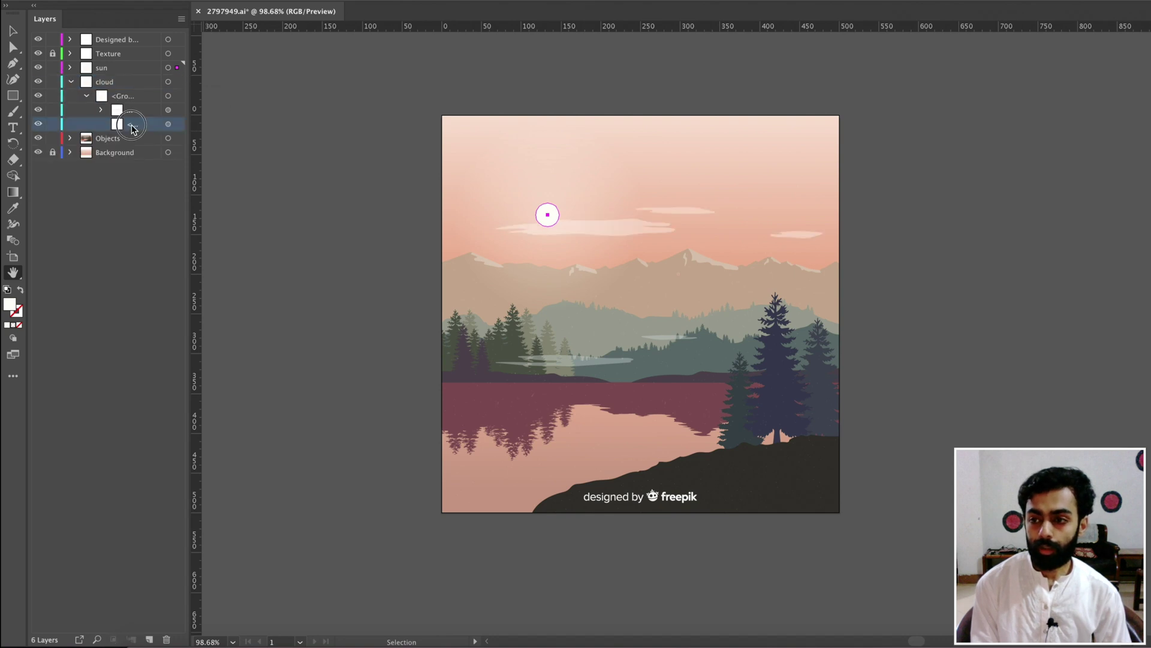
{"action": "left_click", "coordinate": [38, 124]}
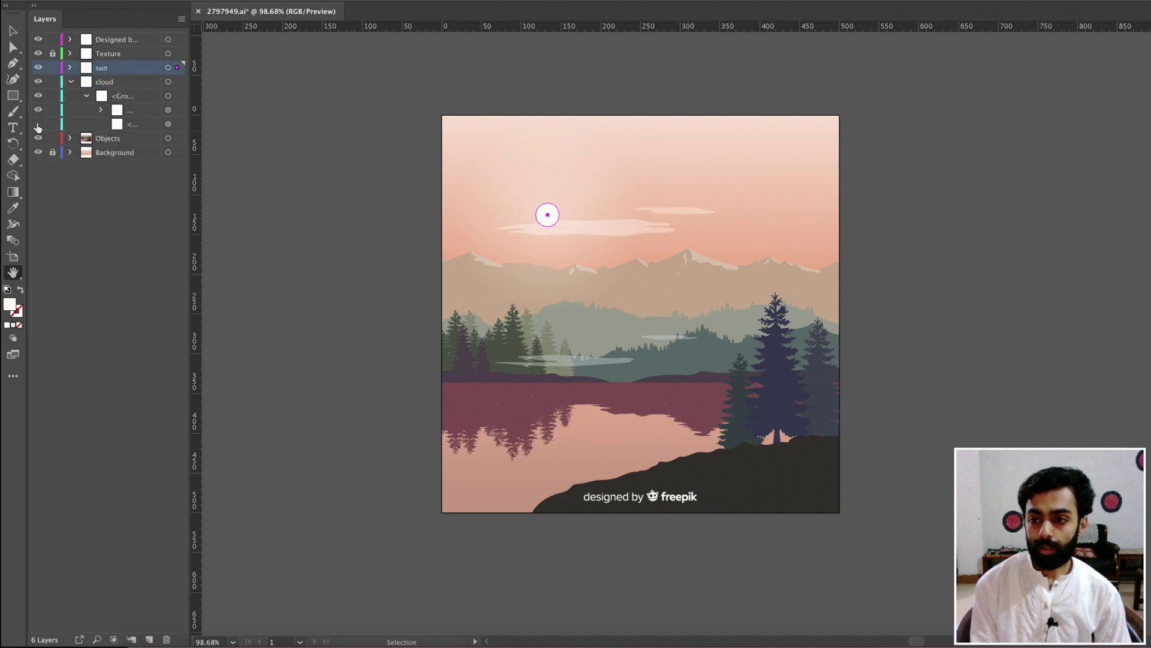
{"action": "left_click", "coordinate": [168, 125]}
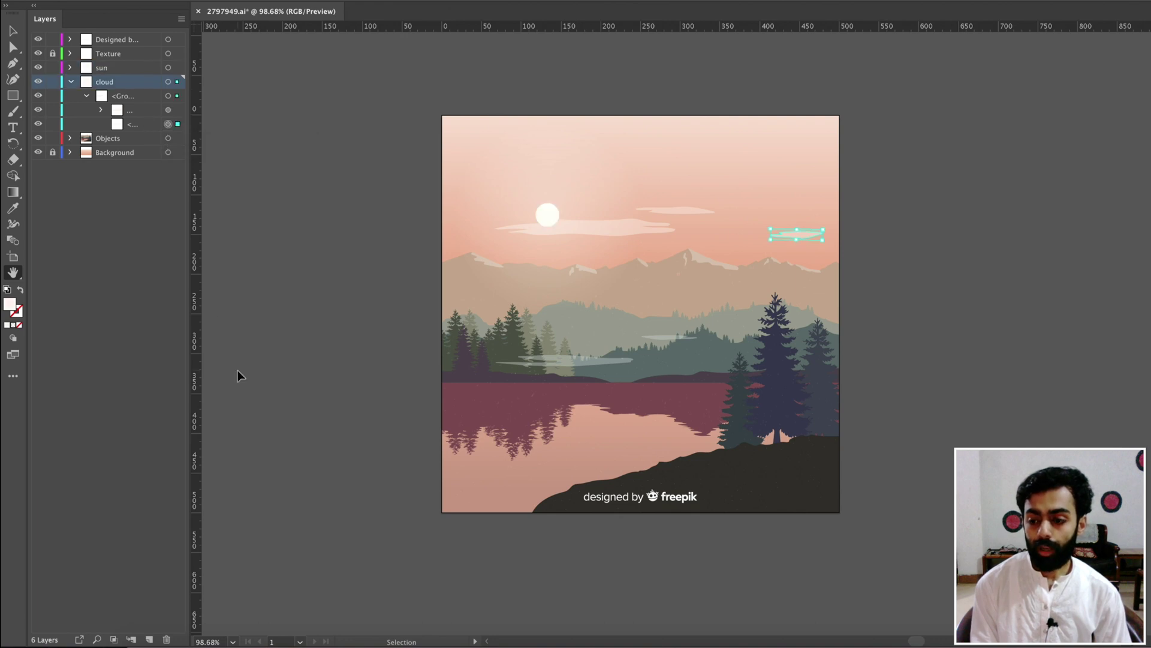
{"action": "key", "text": "ctrl+x"}
{"action": "left_click", "coordinate": [149, 639]}
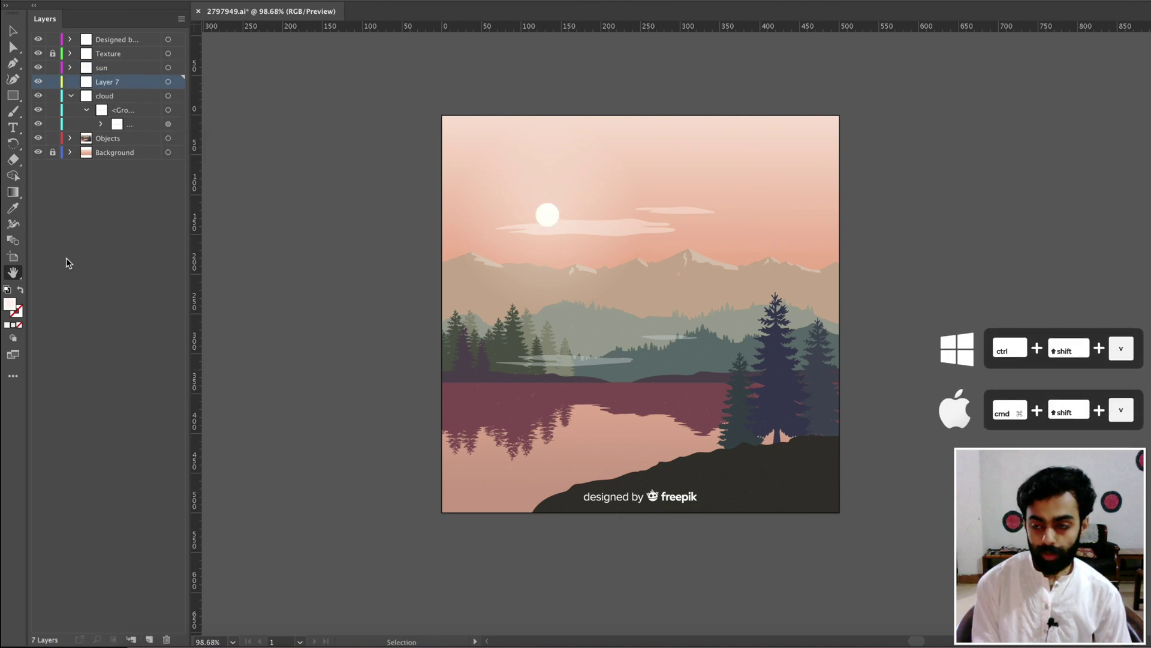
{"action": "key", "text": "ctrl+shift+v"}
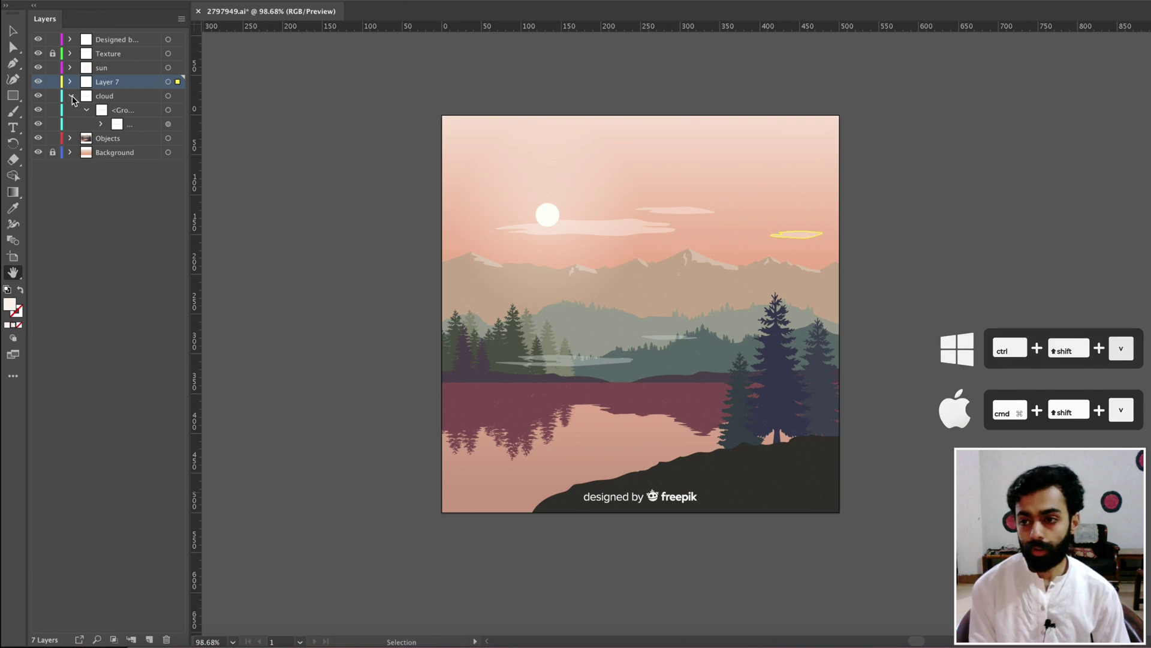
- Collapse the existing cloud layer and rename Layer 7, which holds the small right-hand cloud, as "cloud"
{"action": "left_click", "coordinate": [71, 98]}
{"action": "double_click", "coordinate": [103, 83]}
{"action": "type", "text": "cloud"}
{"action": "key", "text": "Return"}
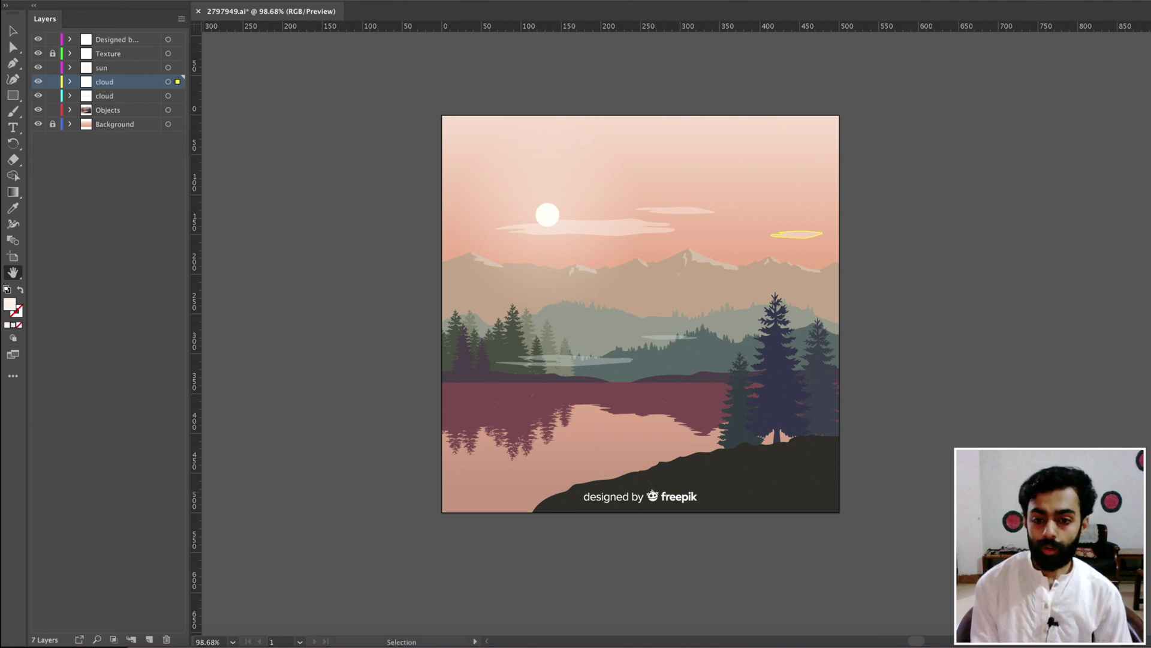
- Cut the long low cloud in front of the left-hand trees from the Objects layer and paste it in place on a new layer
{"action": "left_click", "coordinate": [37, 110]}
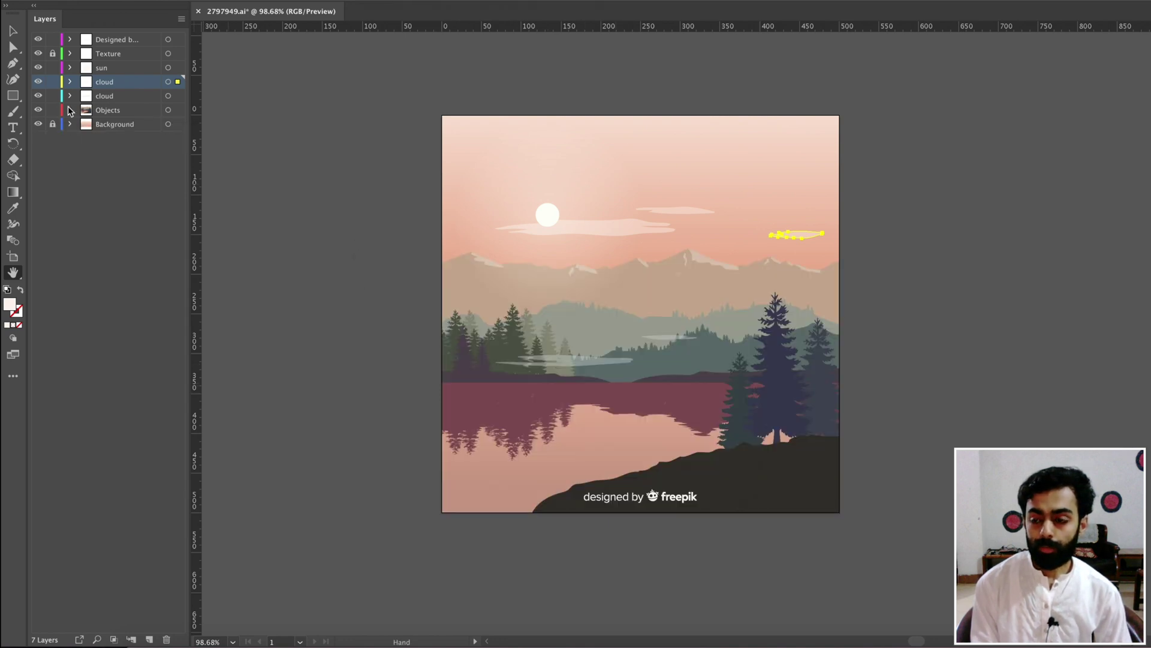
{"action": "left_click", "coordinate": [70, 112]}
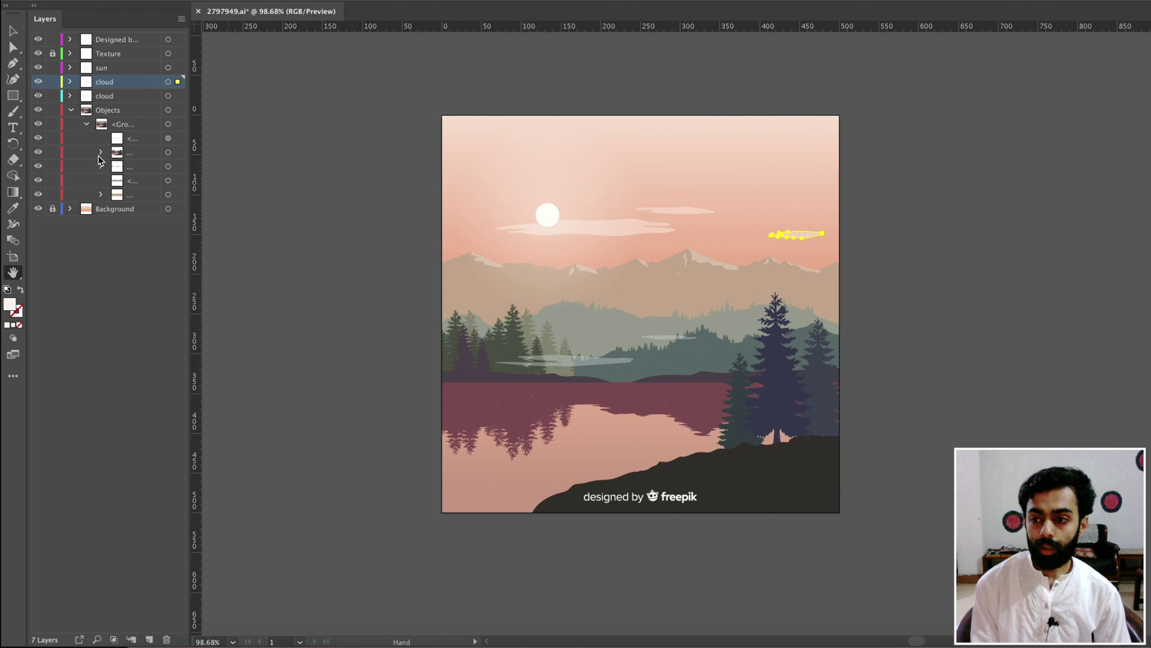
{"action": "left_click", "coordinate": [38, 152]}
{"action": "left_click", "coordinate": [38, 152]}
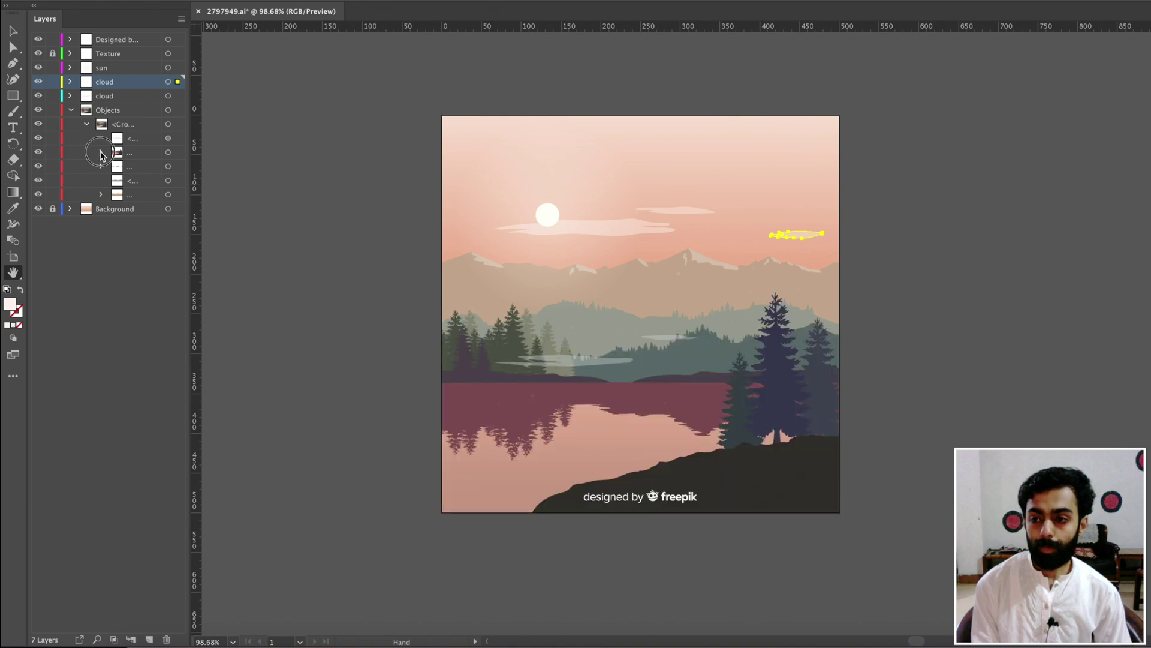
{"action": "left_click", "coordinate": [100, 152]}
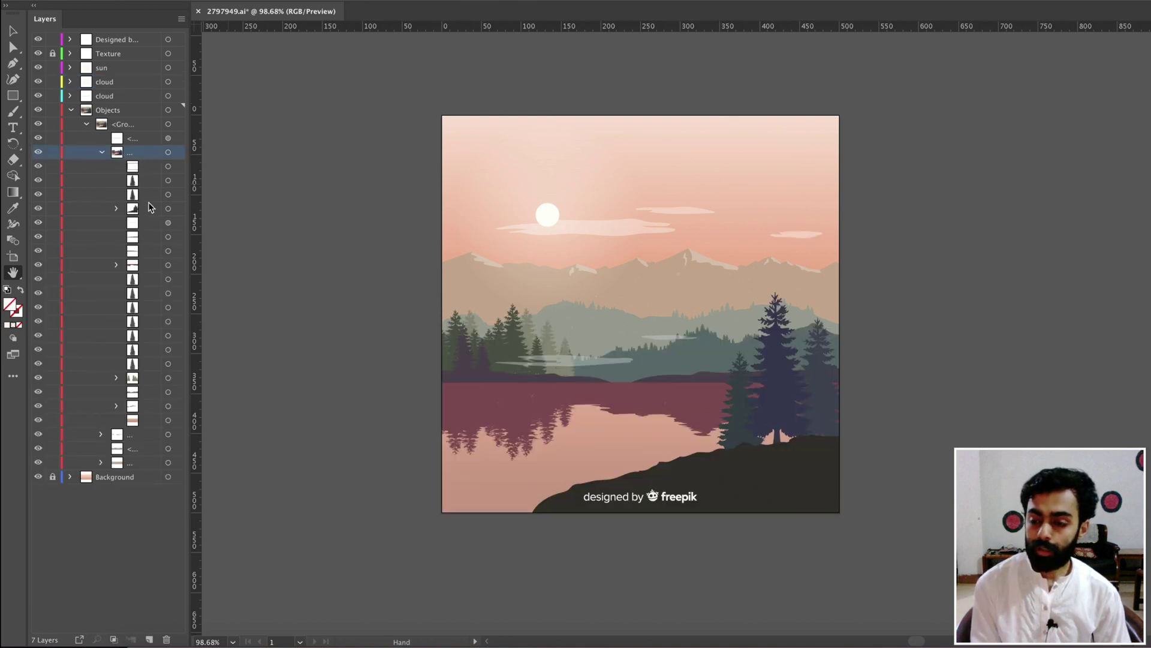
{"action": "left_click", "coordinate": [168, 223]}
{"action": "left_click", "coordinate": [38, 223]}
{"action": "left_click", "coordinate": [38, 223]}
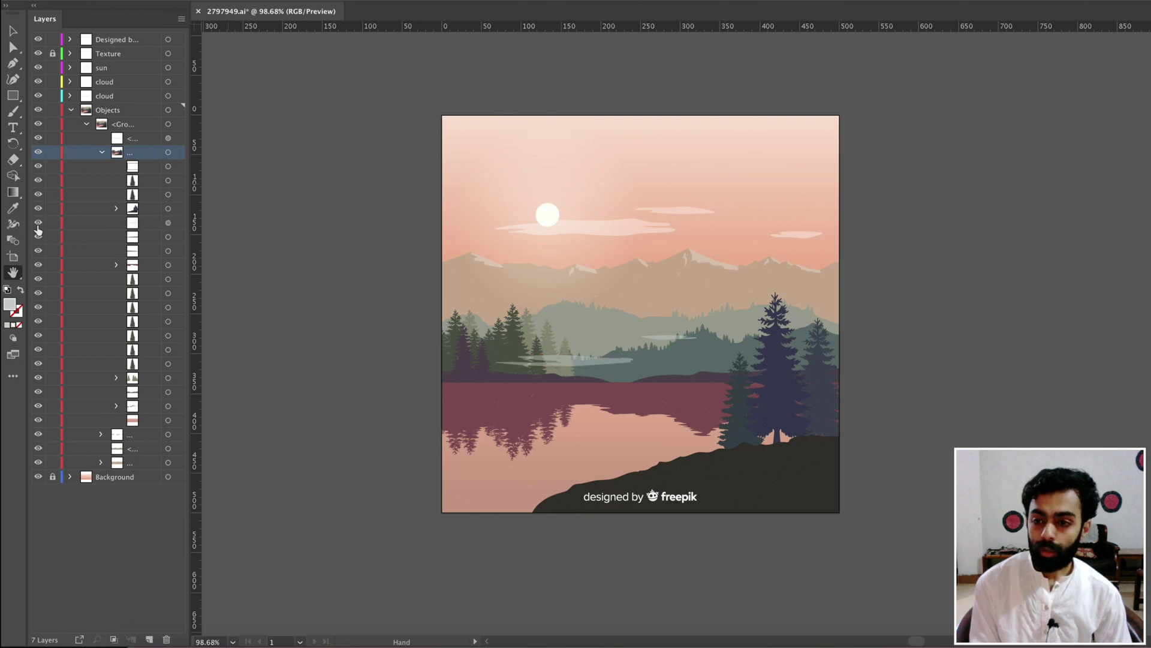
{"action": "left_click", "coordinate": [168, 223]}
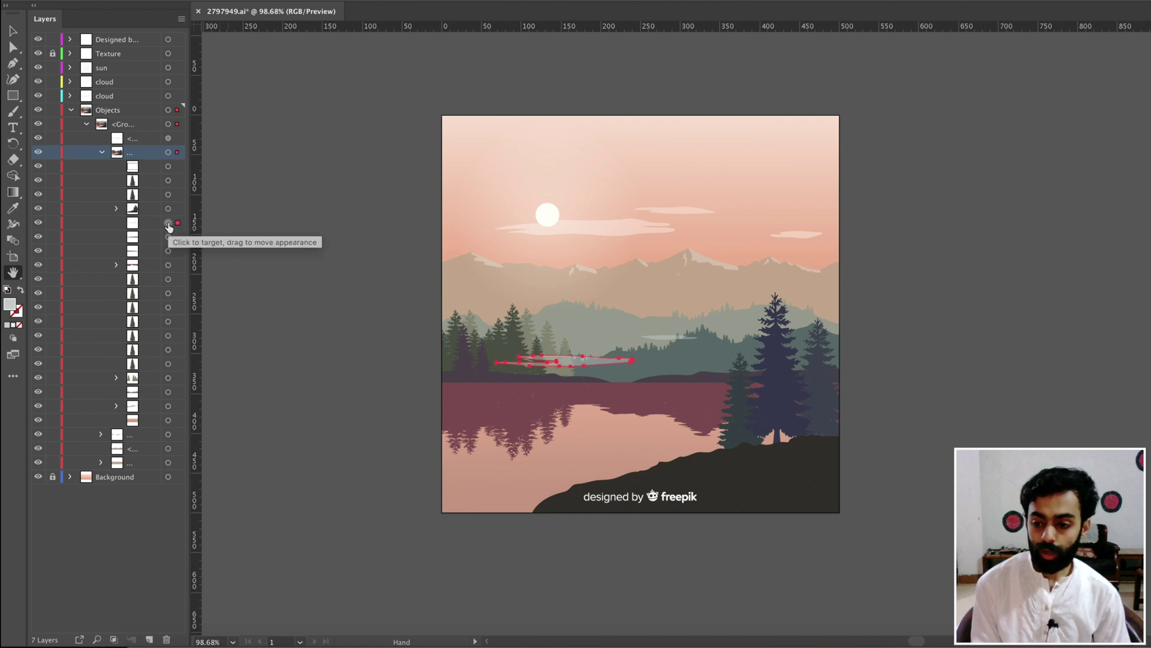
{"action": "left_click", "coordinate": [149, 639]}
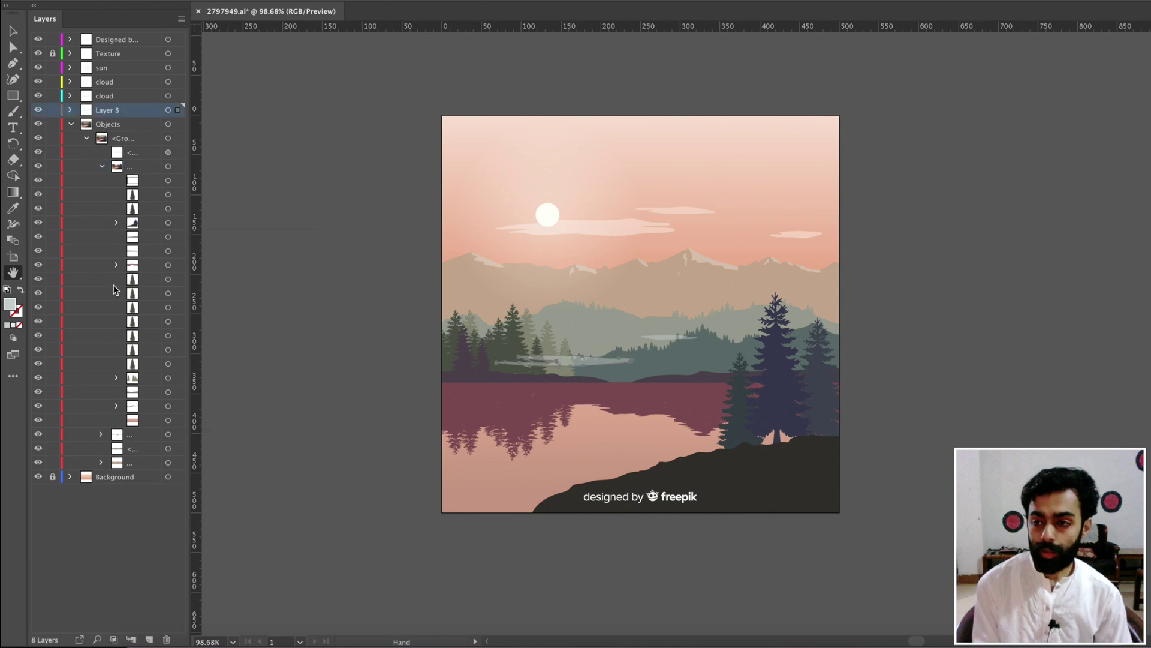
- Rename Layer 8, holding the long low cloud, as "cloud"
{"action": "double_click", "coordinate": [106, 111]}
{"action": "type", "text": "cloud"}
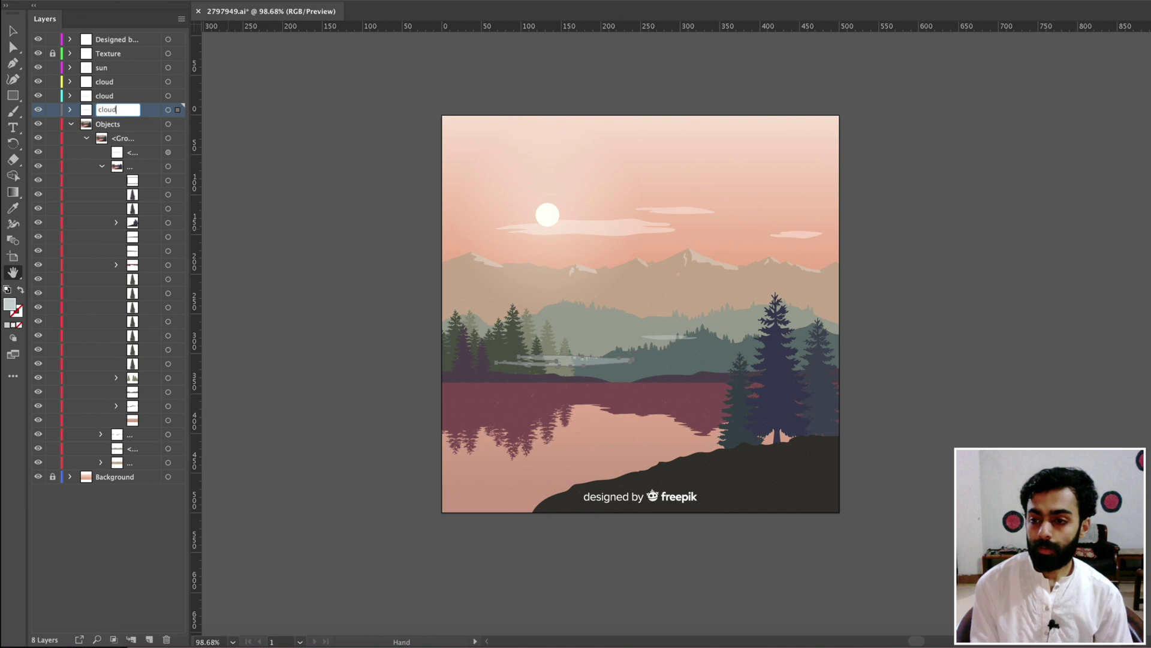
{"action": "left_click", "coordinate": [154, 226]}
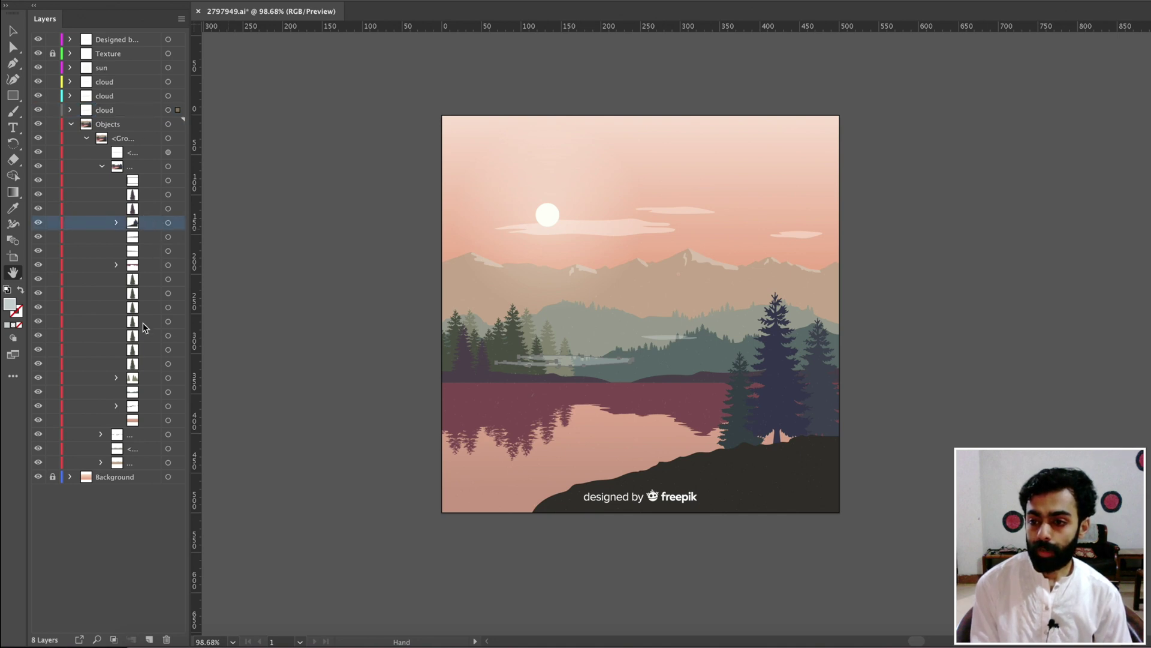
{"action": "left_click", "coordinate": [137, 180]}
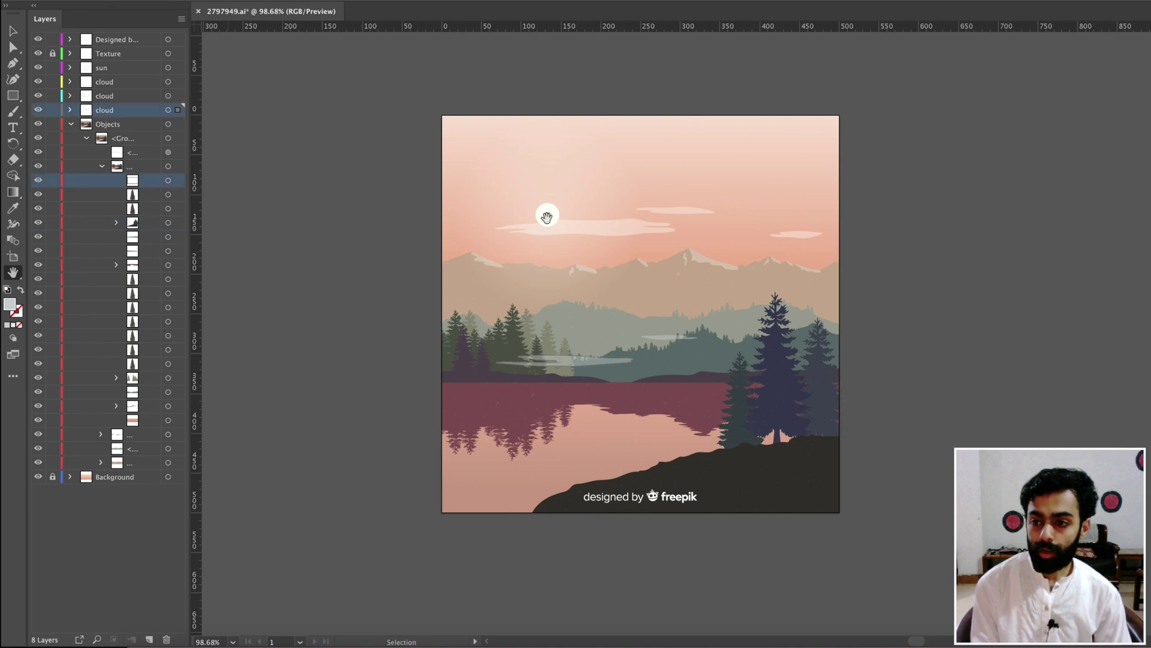
- Cut the small cloud over the middle hills from the Objects layer and paste it in place on a new layer
{"action": "key", "text": "v"}
{"action": "left_click", "coordinate": [39, 264]}
{"action": "left_click", "coordinate": [38, 264]}
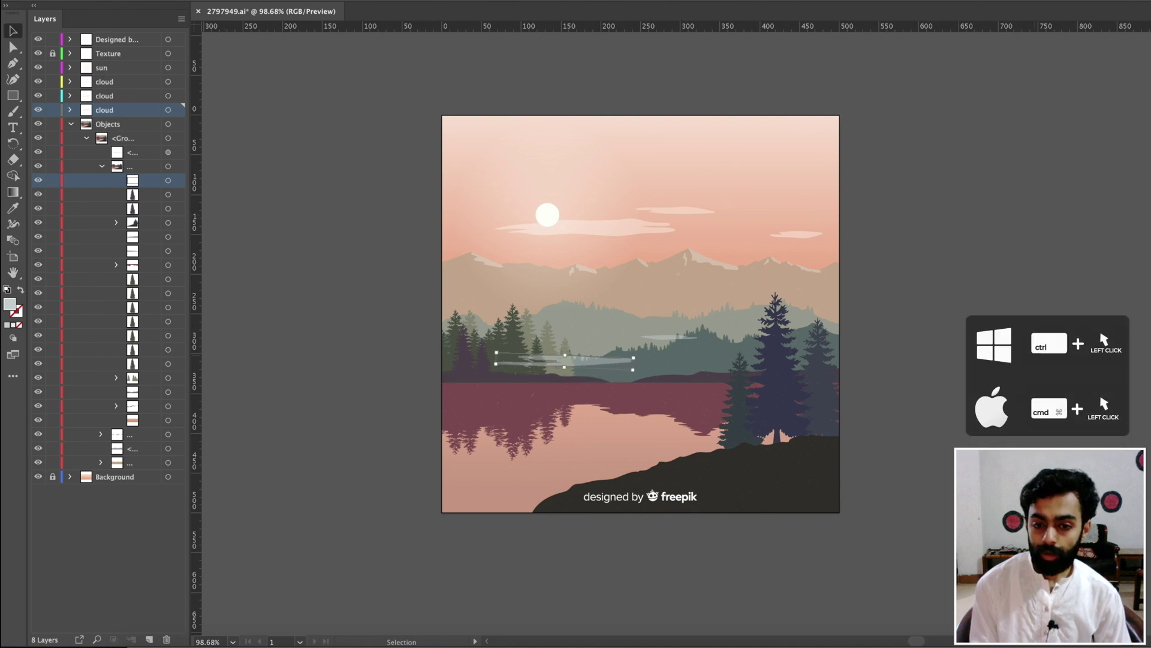
{"action": "left_click", "coordinate": [664, 341], "text": "ctrl"}
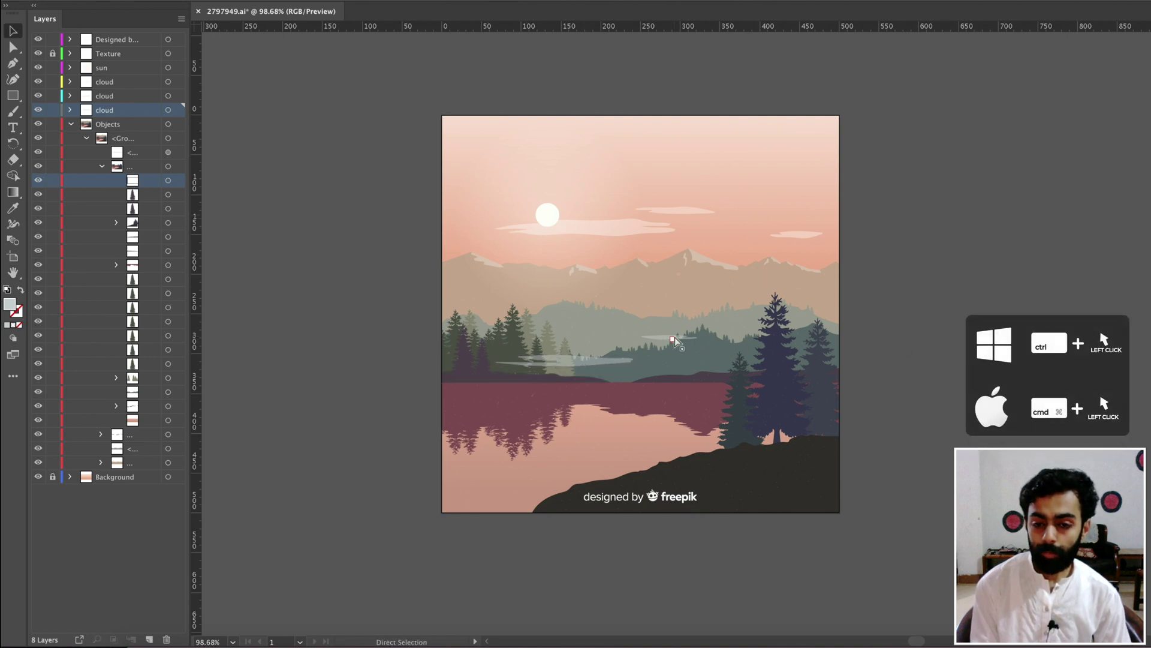
{"action": "left_click", "coordinate": [675, 337], "text": "ctrl"}
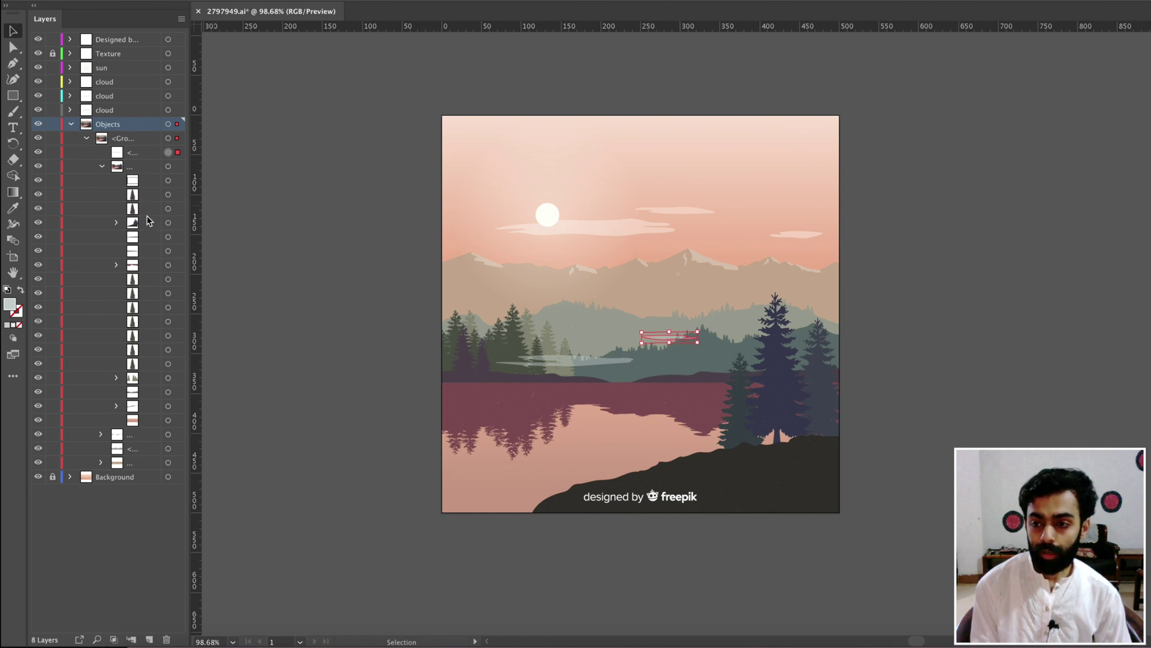
{"action": "left_click", "coordinate": [168, 153]}
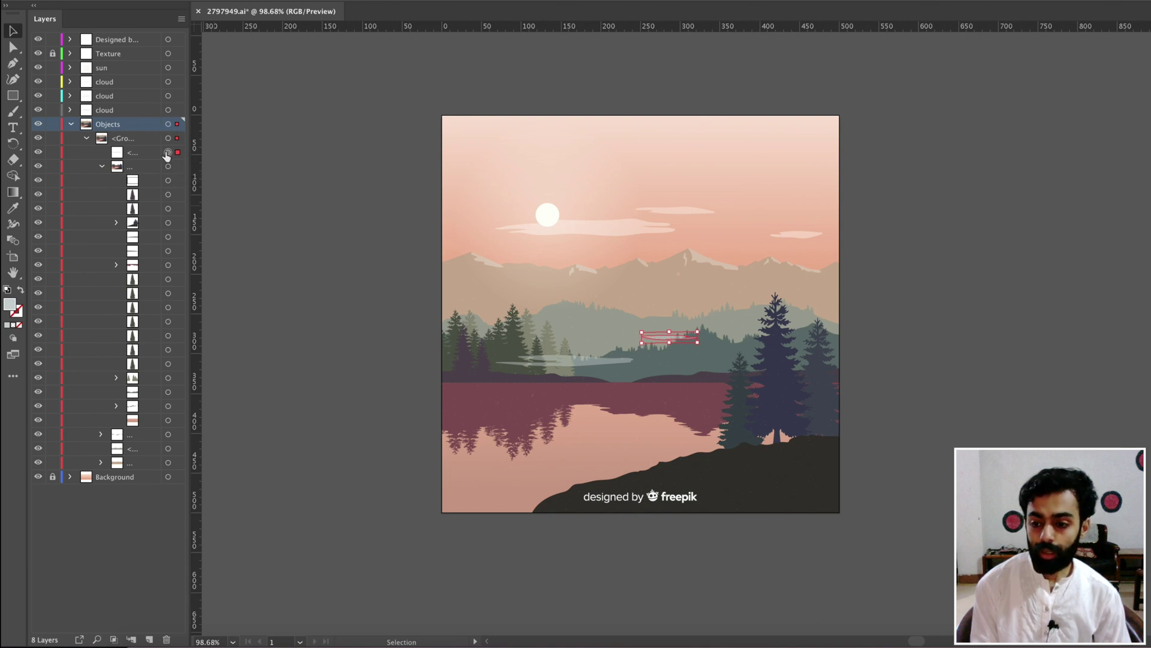
{"action": "key", "text": "Delete"}
{"action": "left_click", "coordinate": [149, 639]}
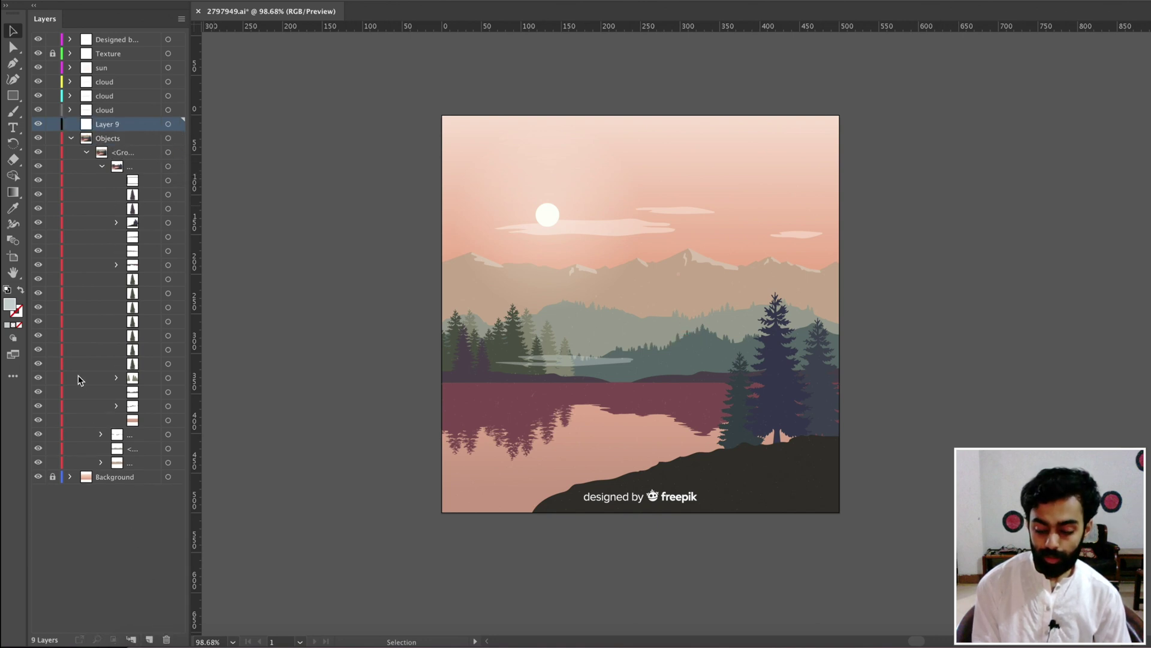
{"action": "key", "text": "ctrl+v"}
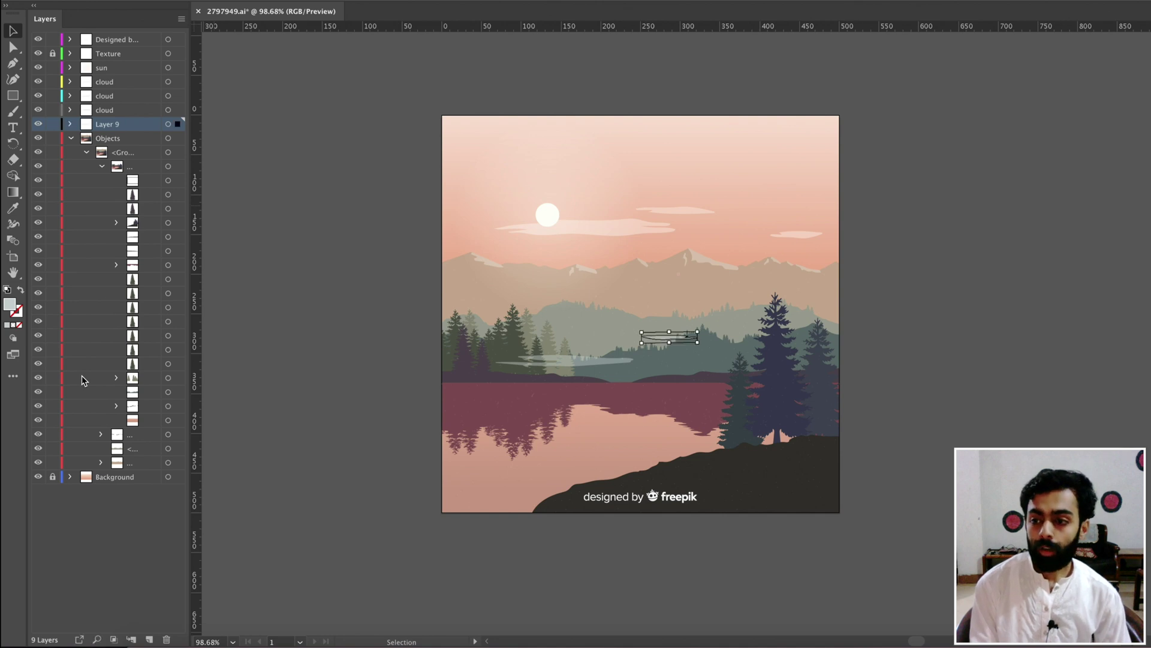
- Cut the group with the dark foreground hill and its three trees from the Objects layer and paste it in place on a new layer
{"action": "left_click", "coordinate": [38, 223]}
{"action": "left_click", "coordinate": [38, 223]}
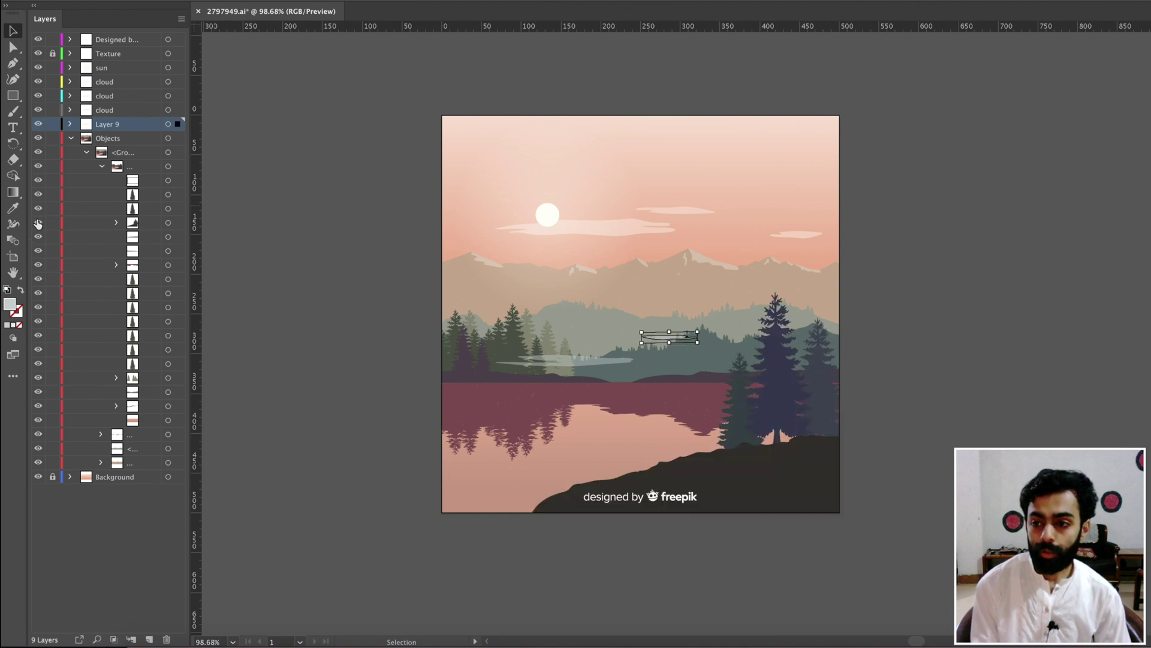
{"action": "left_click", "coordinate": [169, 223]}
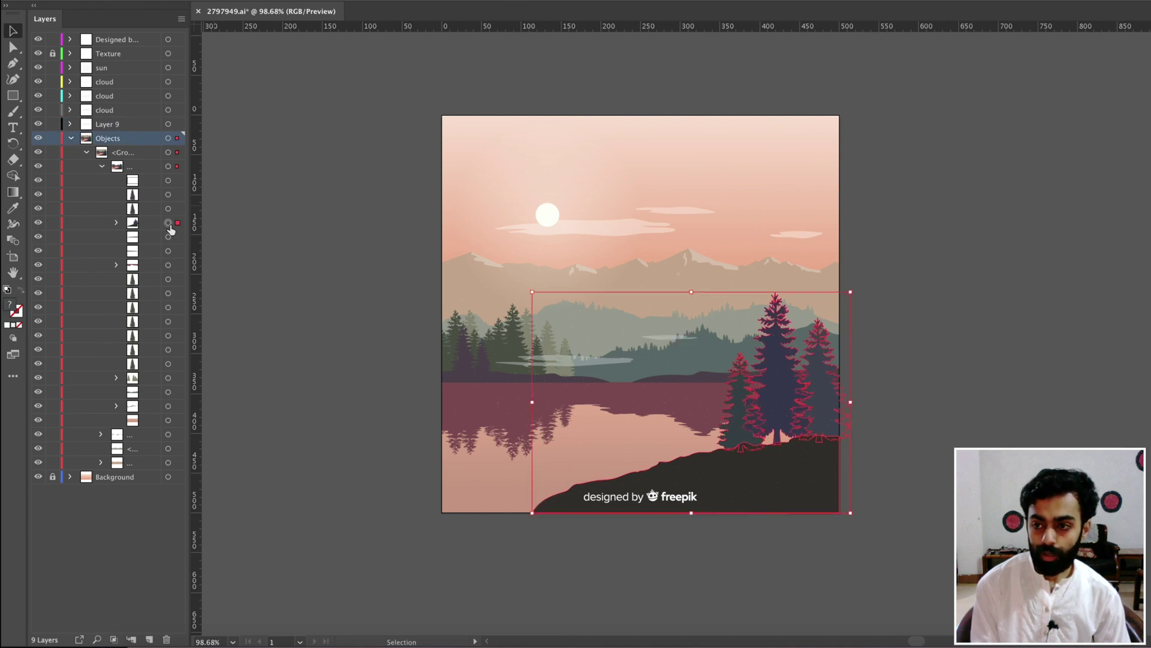
{"action": "key", "text": "Delete"}
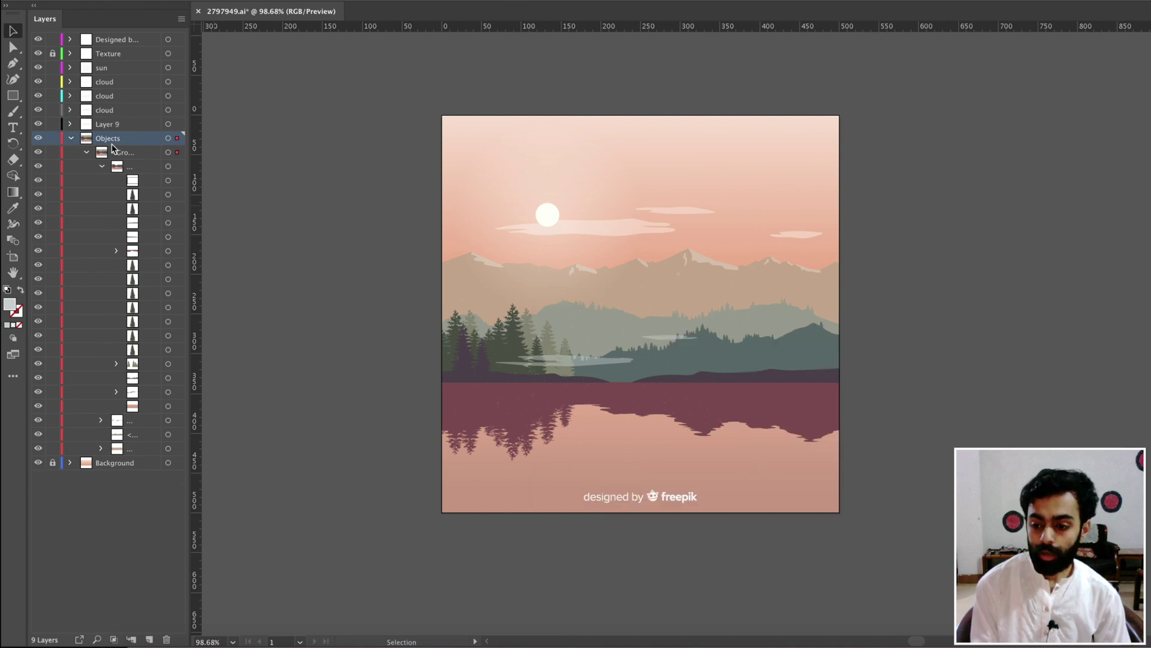
{"action": "left_click", "coordinate": [149, 640]}
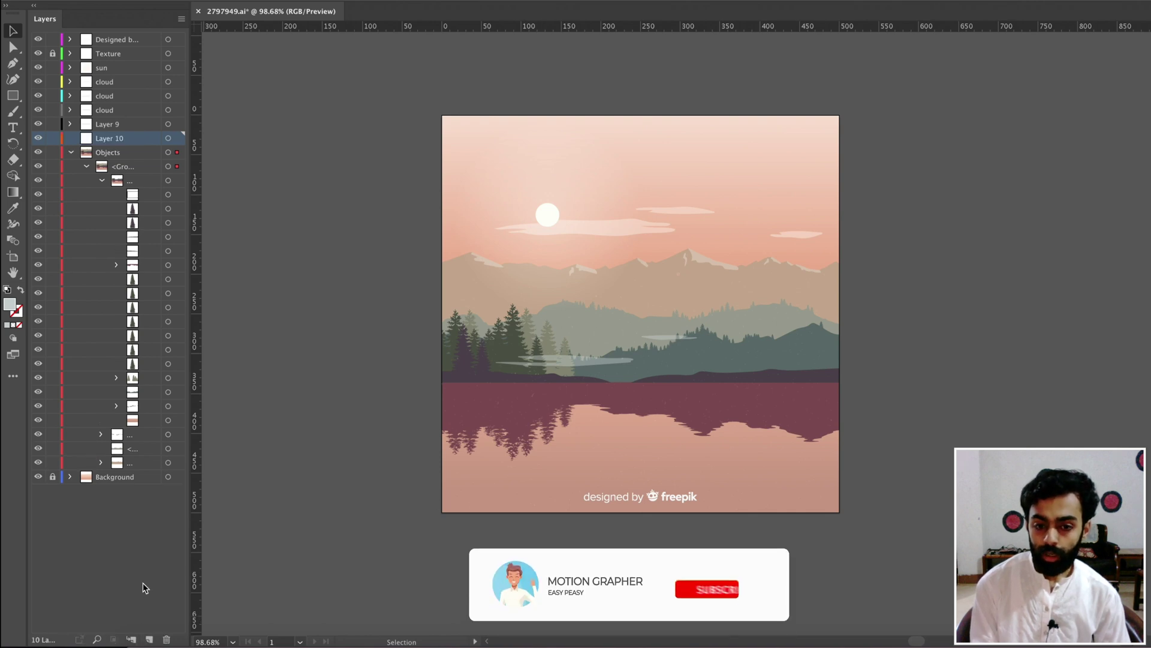
{"action": "key", "text": "ctrl+f"}
{"action": "left_click", "coordinate": [1018, 438]}
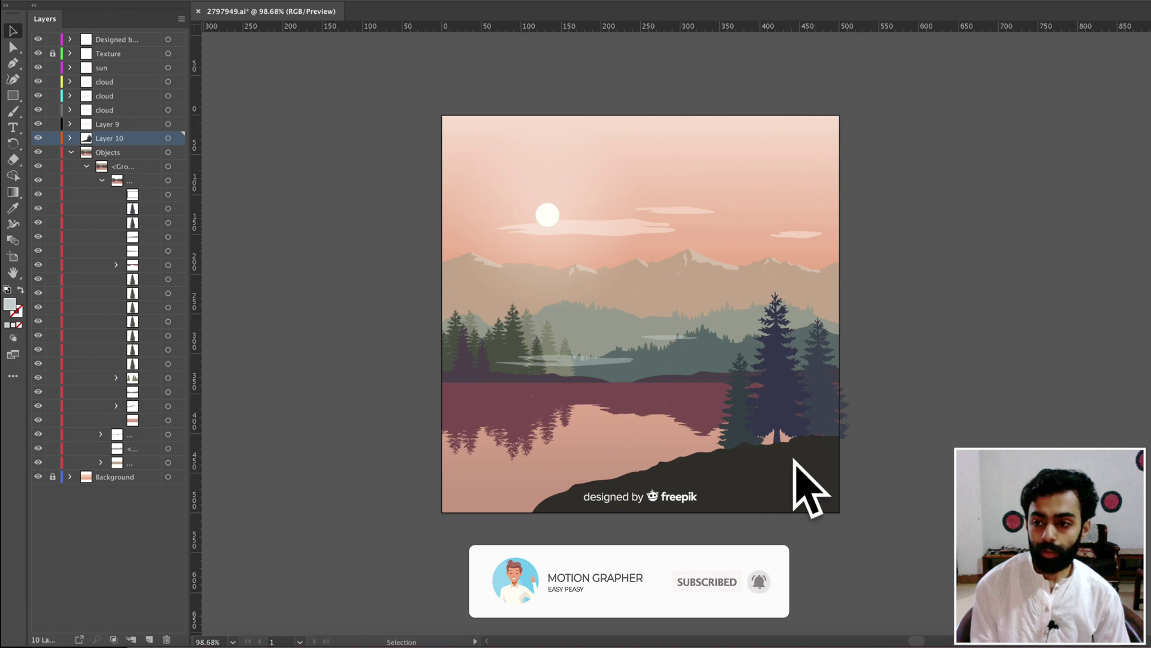
- Cut the three large trees out of the foreground group on Layer 10 and paste them in place on a new layer above it
{"action": "left_click", "coordinate": [71, 139]}
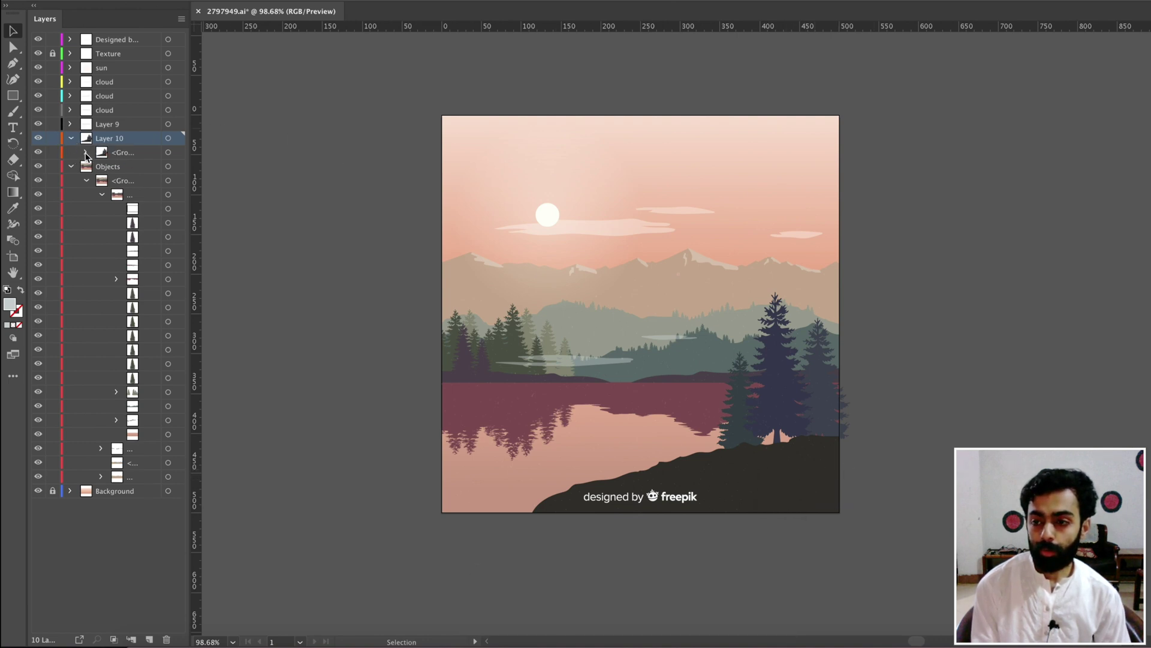
{"action": "left_click", "coordinate": [86, 154]}
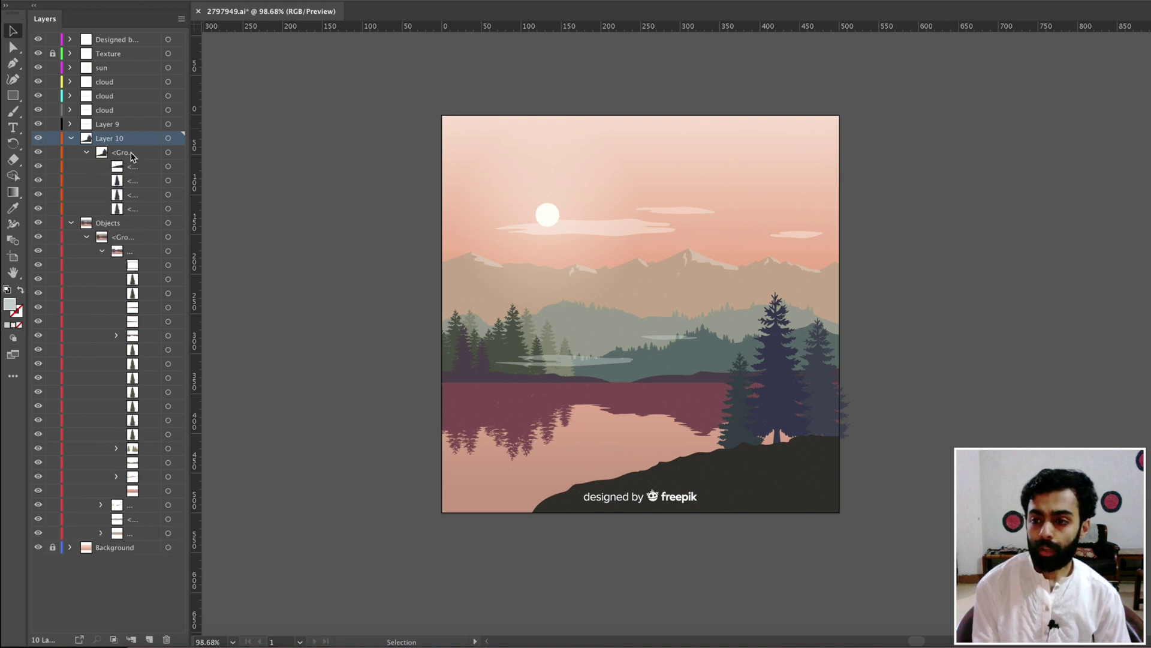
{"action": "left_click", "coordinate": [168, 185]}
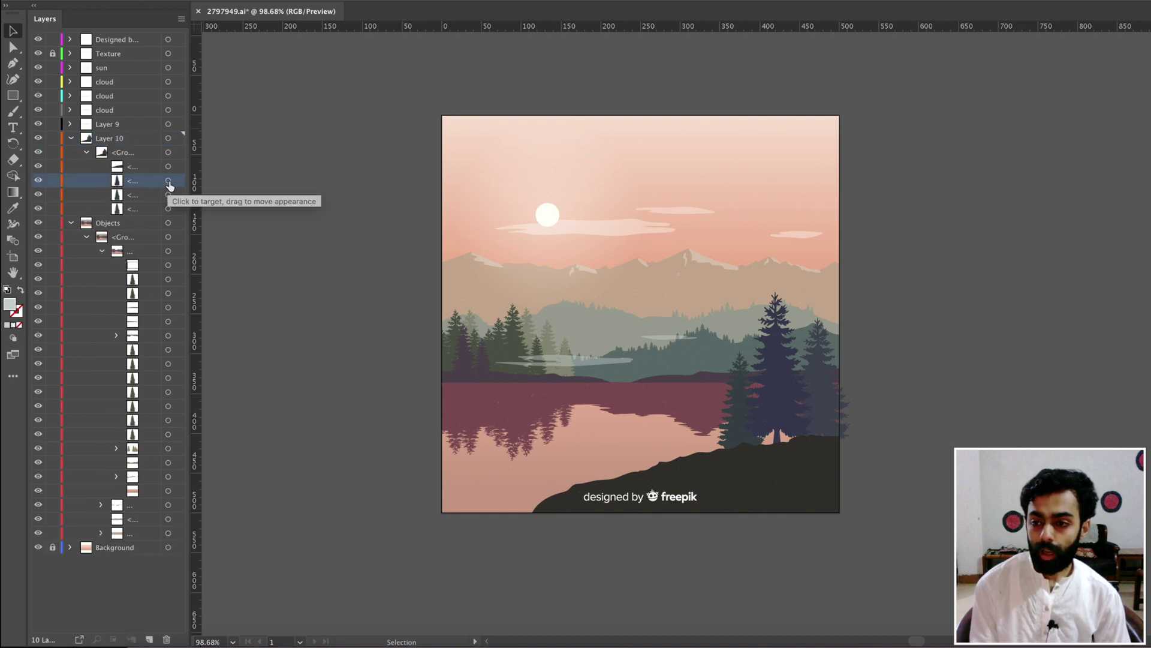
{"action": "left_click", "coordinate": [168, 181]}
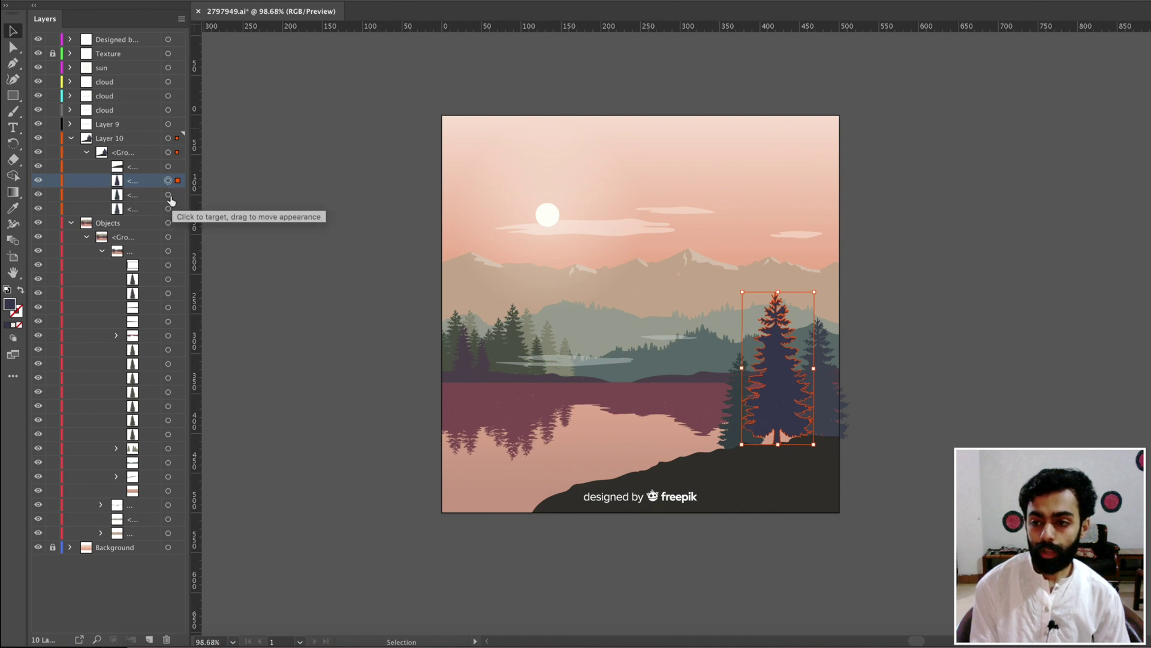
{"action": "left_click", "coordinate": [168, 195], "text": "shift"}
{"action": "left_click", "coordinate": [169, 209], "text": "shift"}
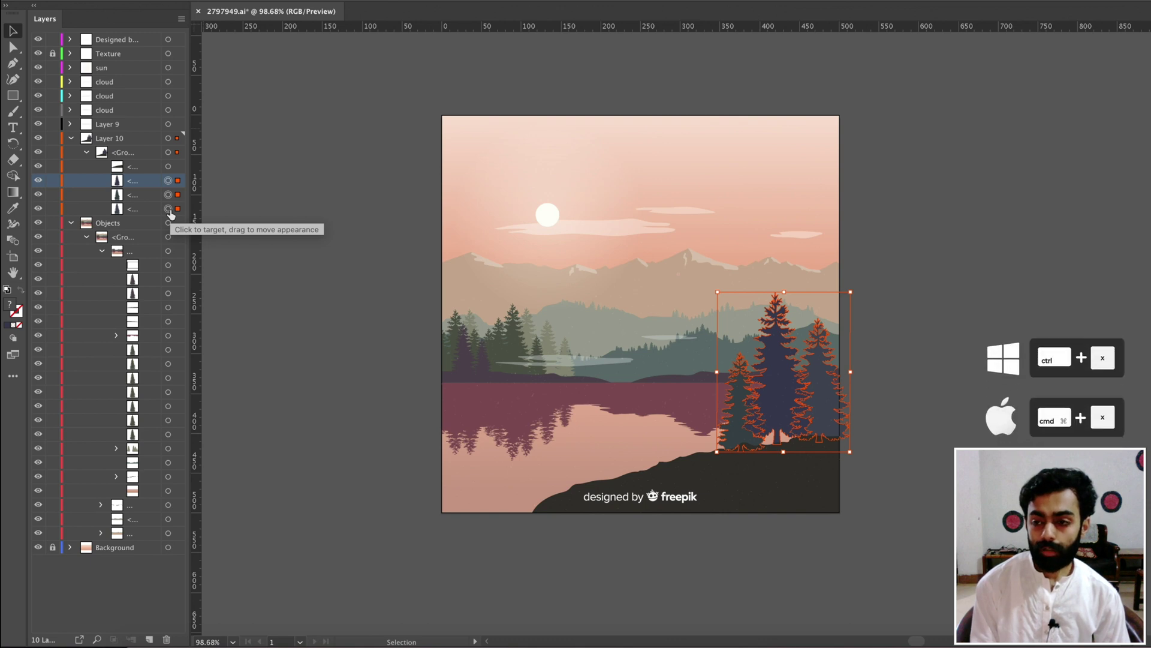
{"action": "key", "text": "ctrl+x"}
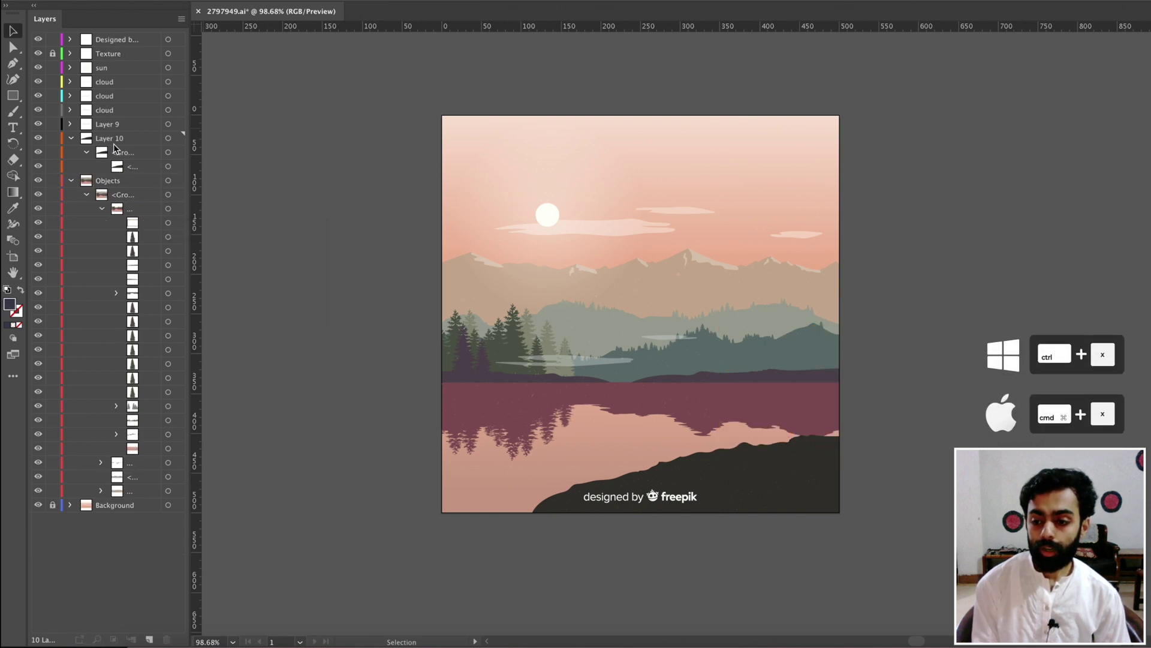
{"action": "left_click", "coordinate": [151, 637]}
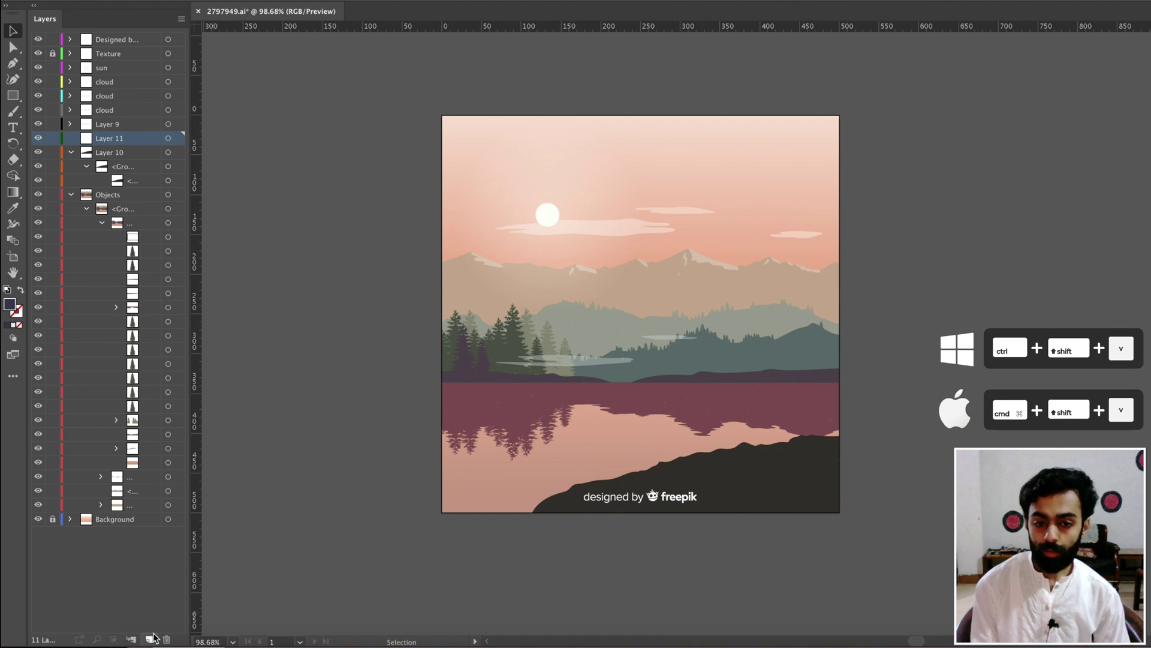
{"action": "key", "text": "ctrl+shift+v"}
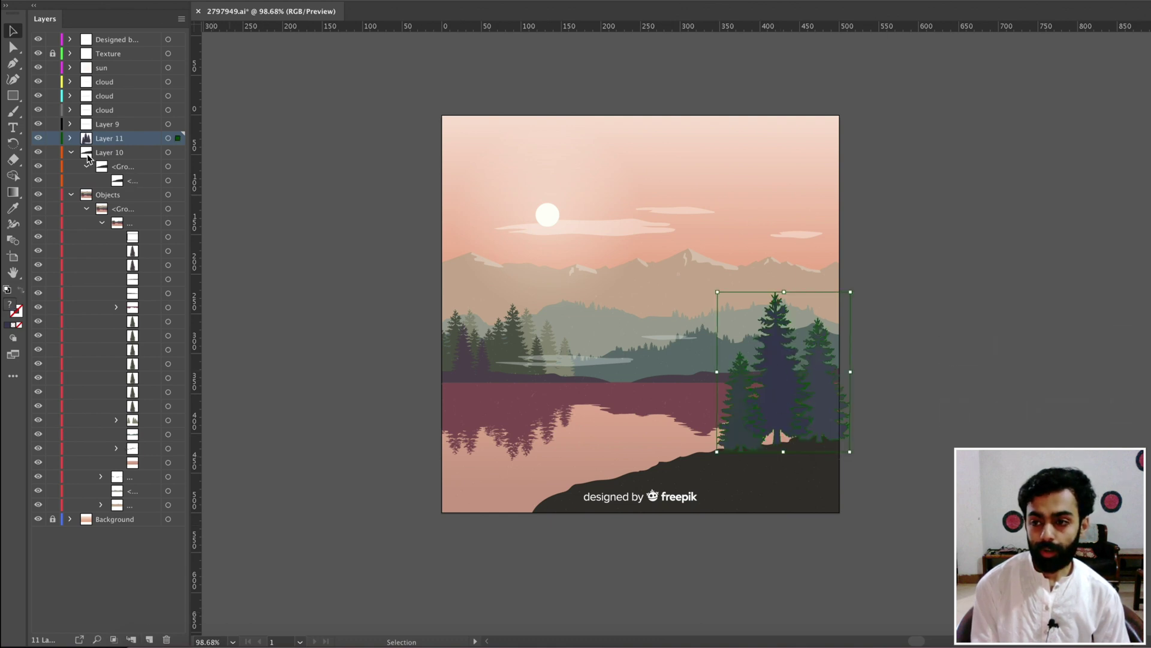
- Rename the layer with the large trees as "Three Trees" and the dark hill's layer as "froeground", then deselect the artwork
{"action": "double_click", "coordinate": [105, 142]}
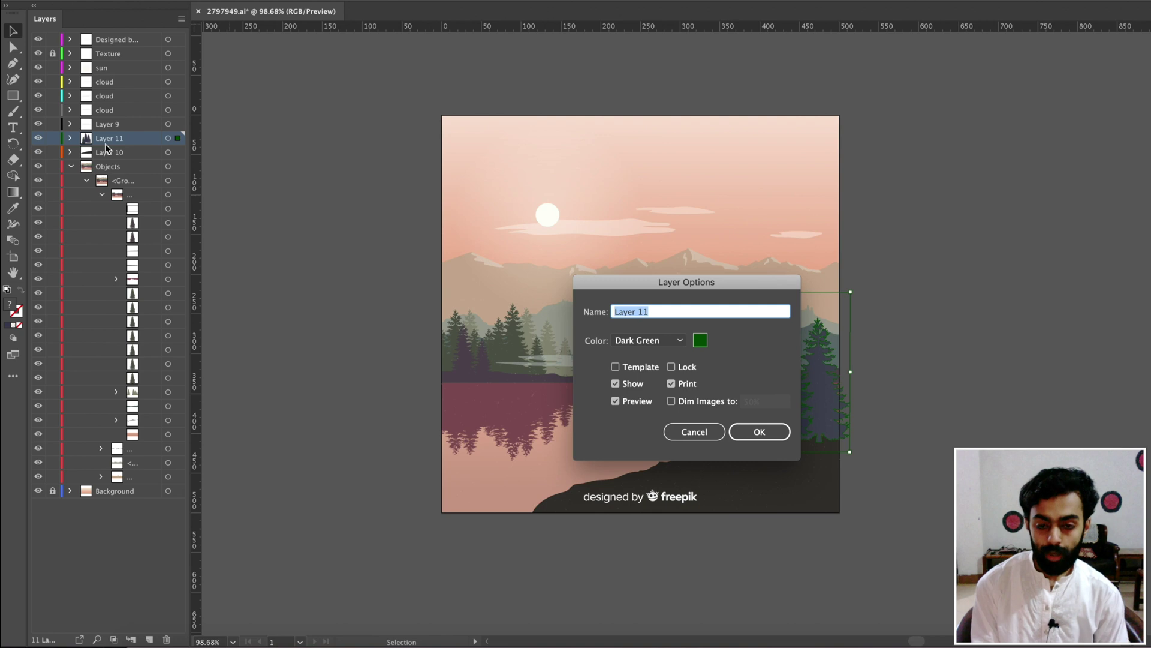
{"action": "type", "text": "Three Trees"}
{"action": "key", "text": "Return"}
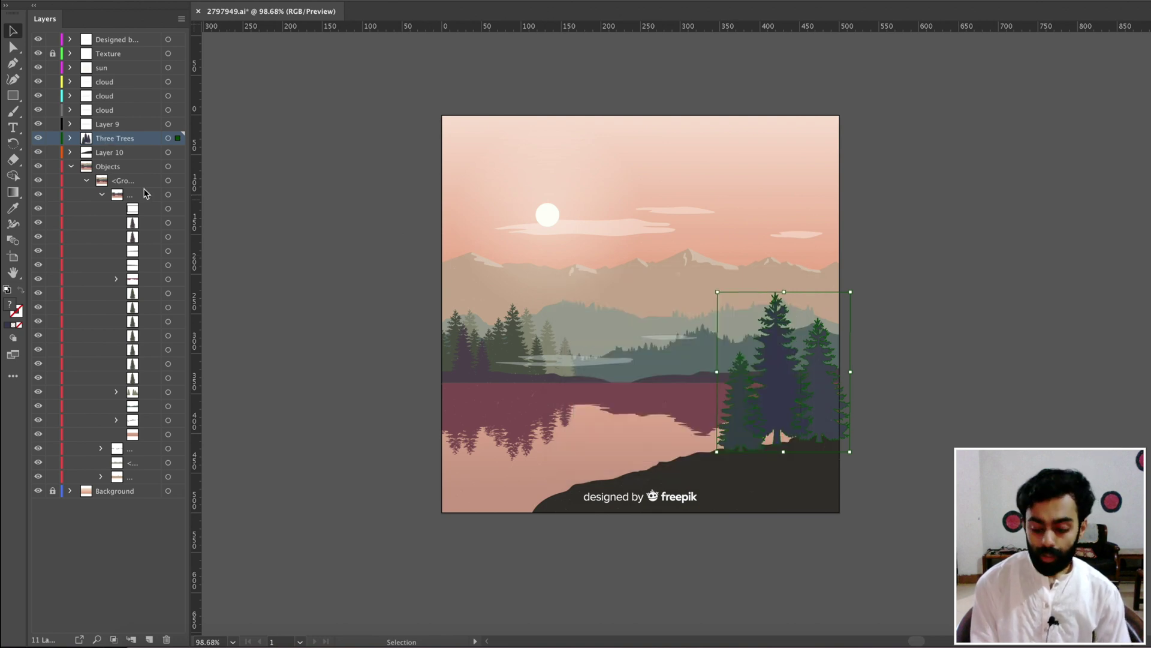
{"action": "double_click", "coordinate": [120, 154]}
{"action": "type", "text": "froeground"}
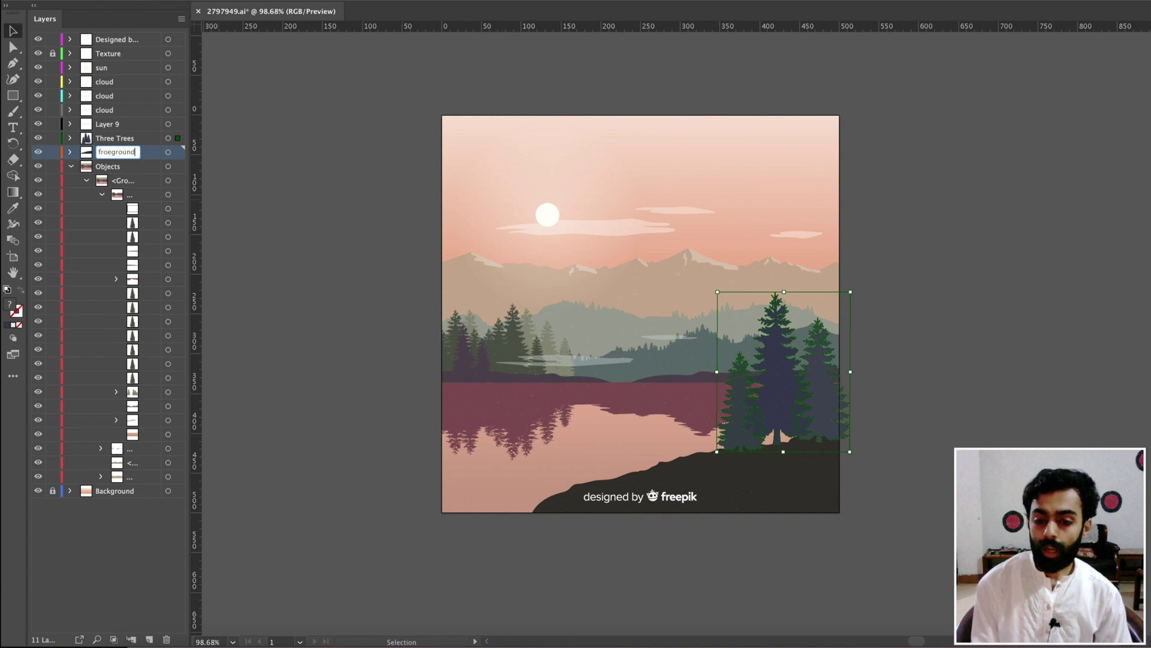
{"action": "key", "text": "Return"}
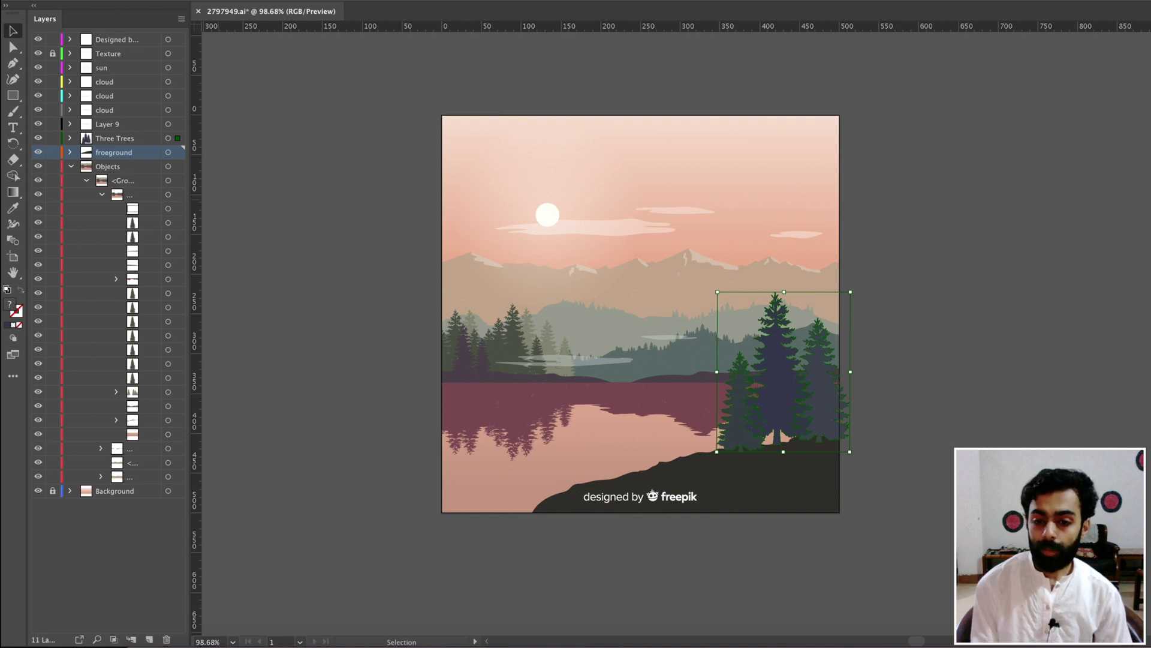
{"action": "left_click", "coordinate": [882, 537]}
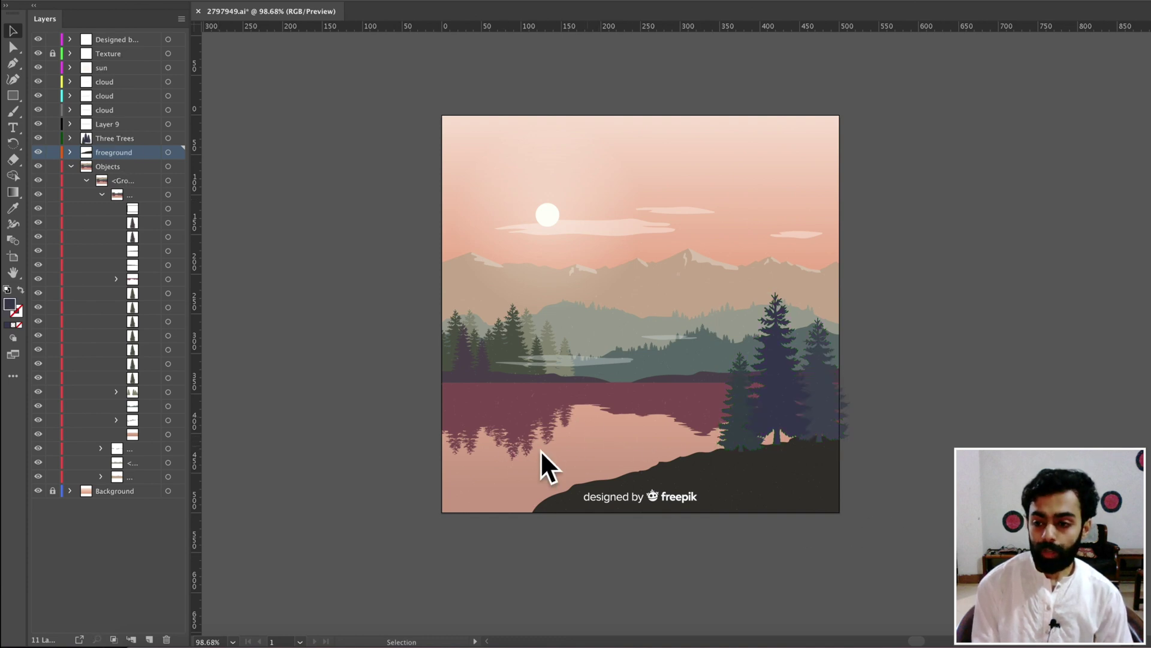
- Cut the pink water rectangle from the Objects layer and paste it in place on a new layer
{"action": "left_click", "coordinate": [168, 435]}
{"action": "left_click", "coordinate": [38, 433]}
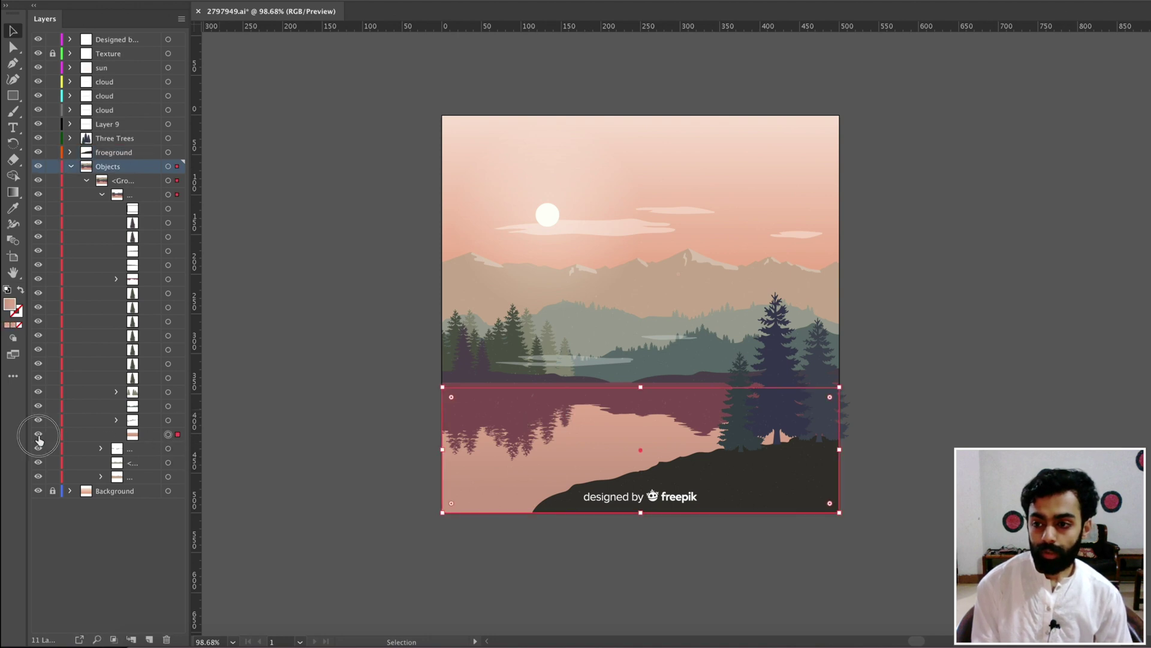
{"action": "left_click", "coordinate": [38, 433]}
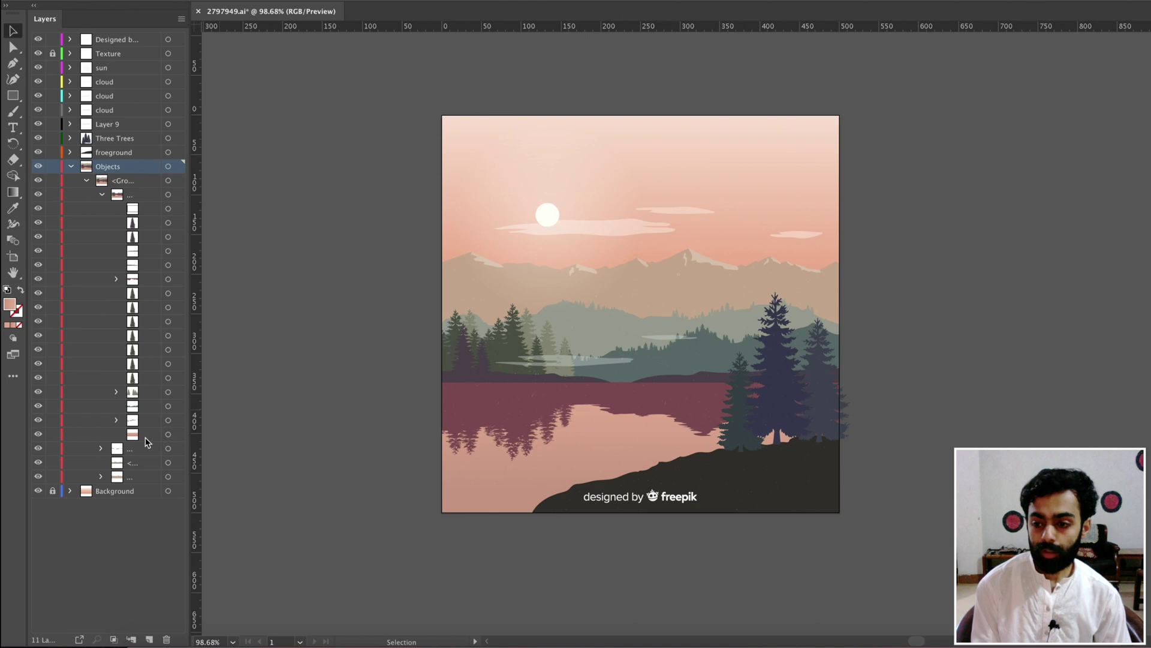
{"action": "left_click", "coordinate": [168, 435]}
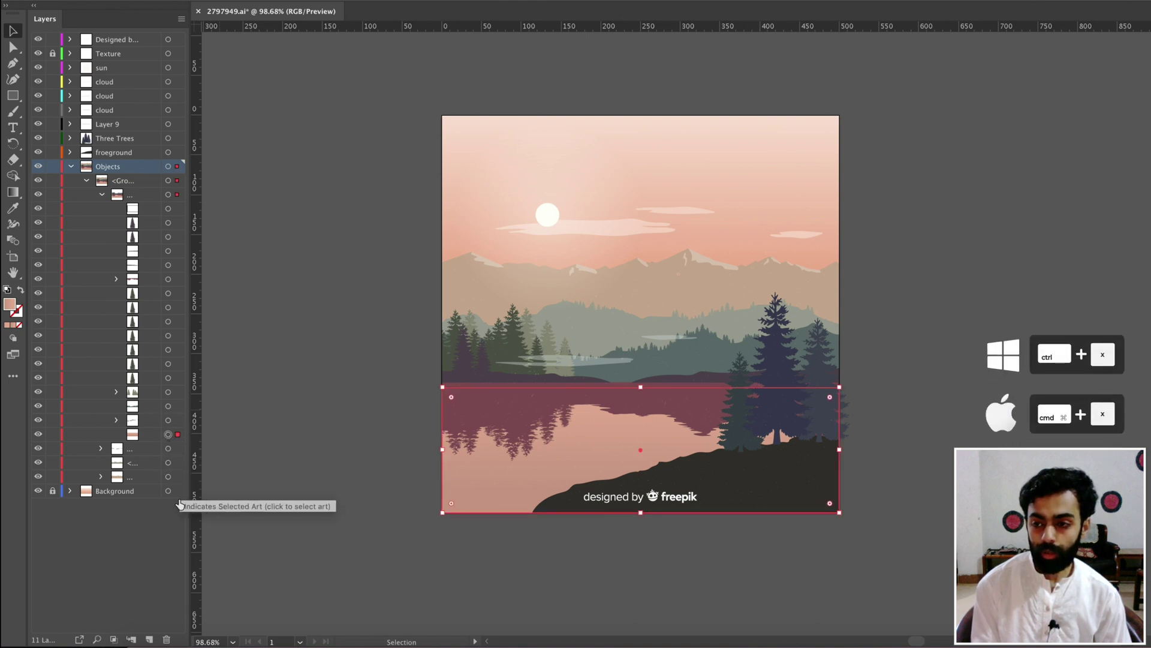
{"action": "key", "text": "ctrl+x"}
{"action": "left_click", "coordinate": [149, 639]}
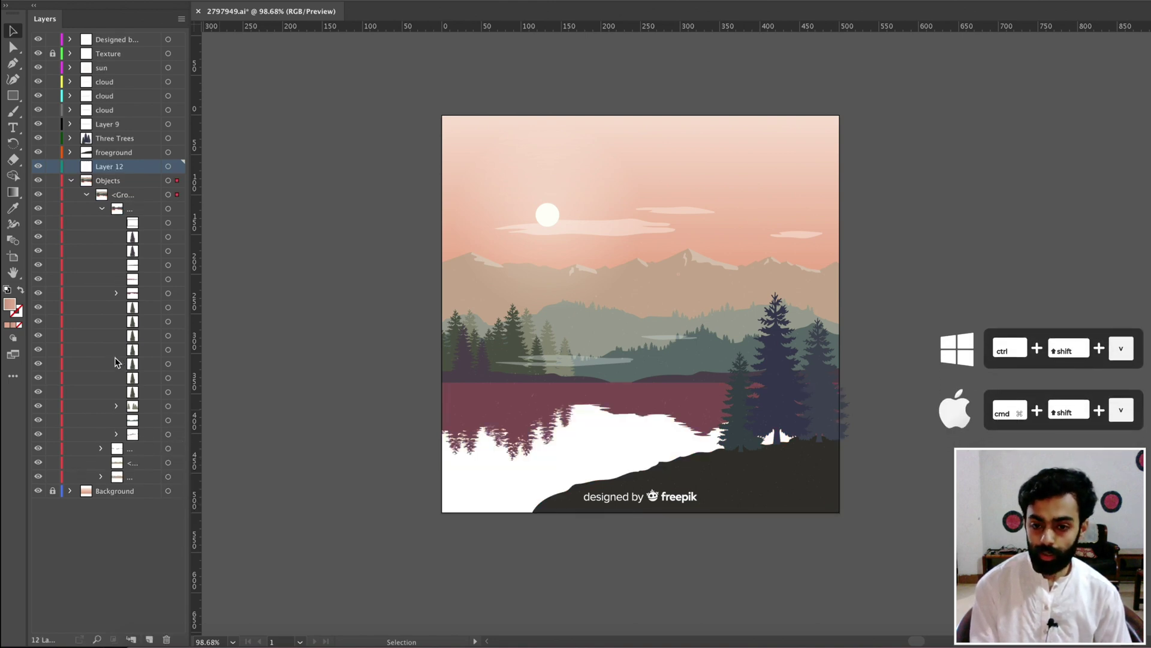
{"action": "key", "text": "ctrl+shift+v"}
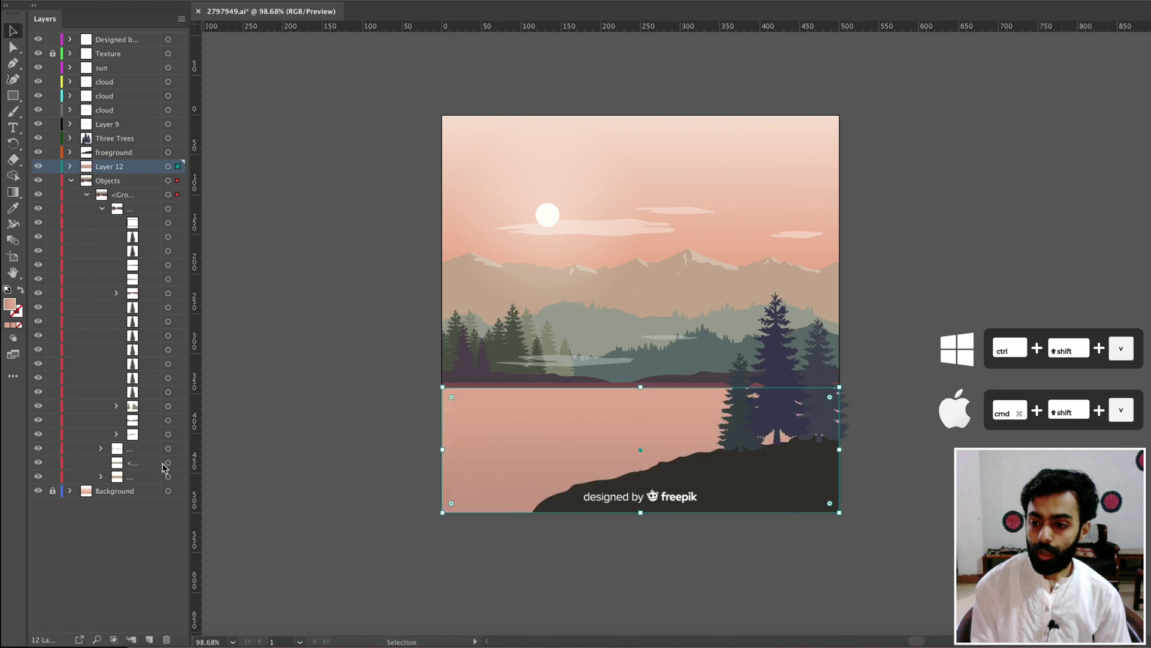
- Cut the maroon tree reflection from the Objects layer, paste it in place on a new layer and move that layer above the water layer
{"action": "left_click", "coordinate": [169, 294]}
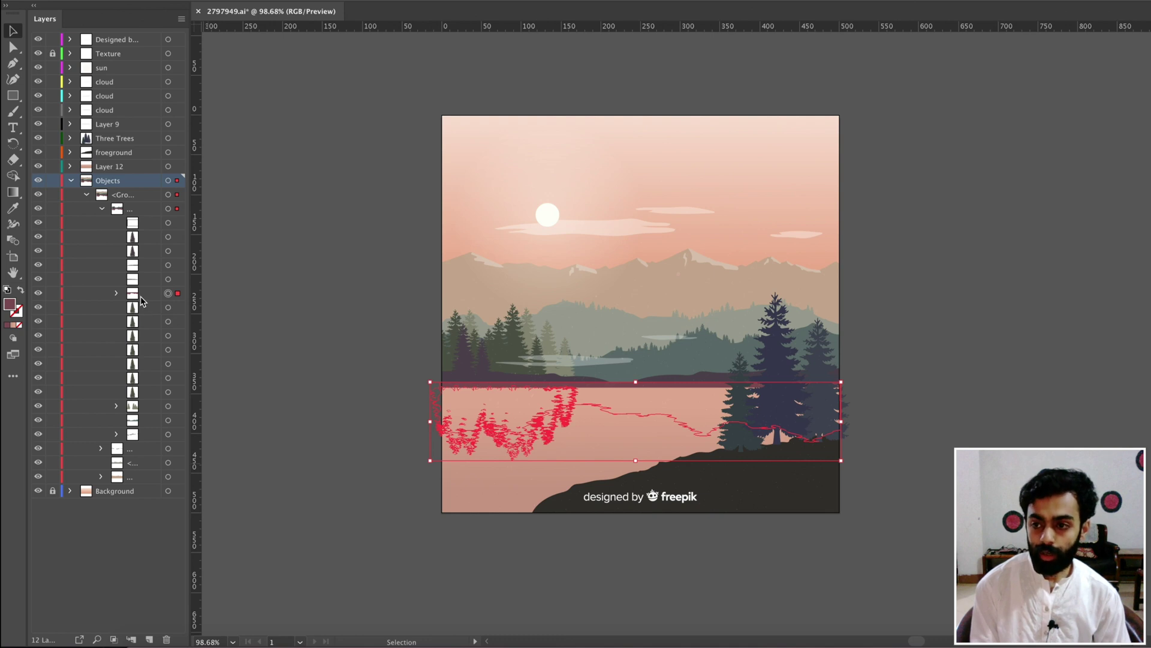
{"action": "key", "text": "Delete"}
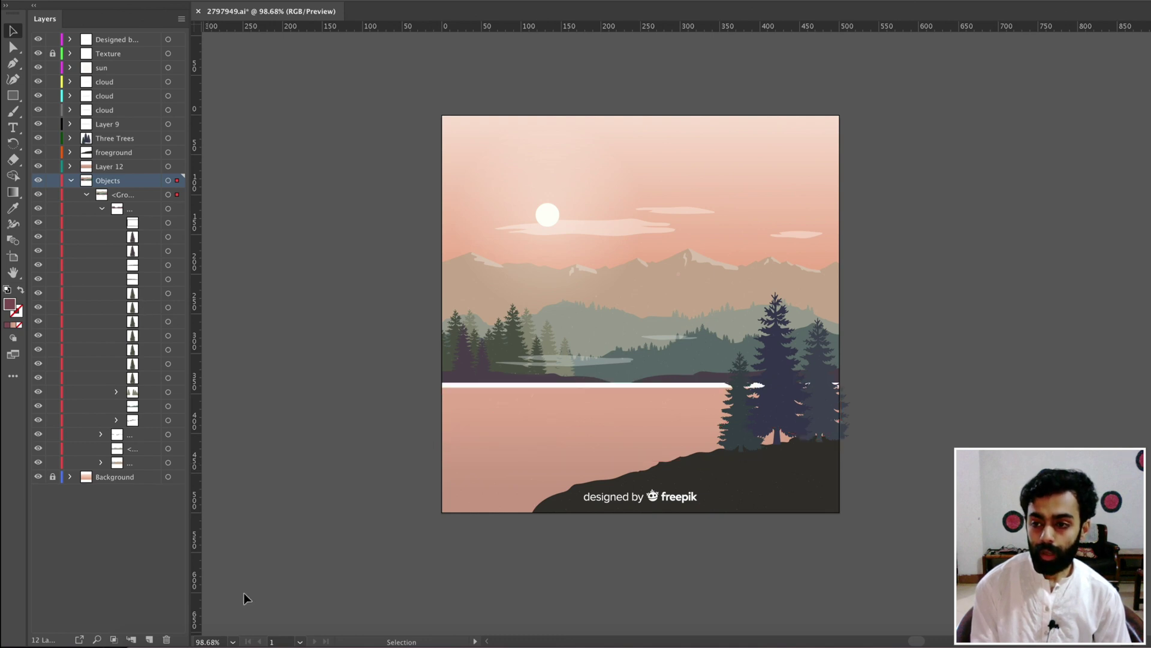
{"action": "left_click", "coordinate": [149, 639]}
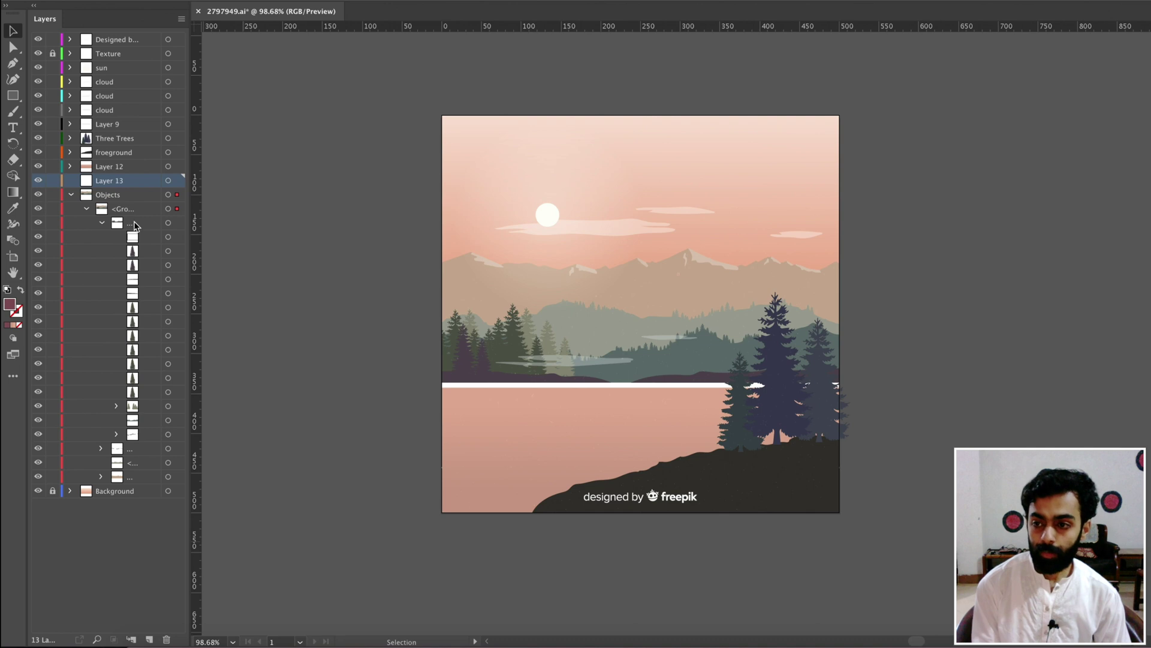
{"action": "key", "text": "ctrl+f"}
{"action": "left_click_drag", "start_coordinate": [112, 182], "coordinate": [110, 166]}
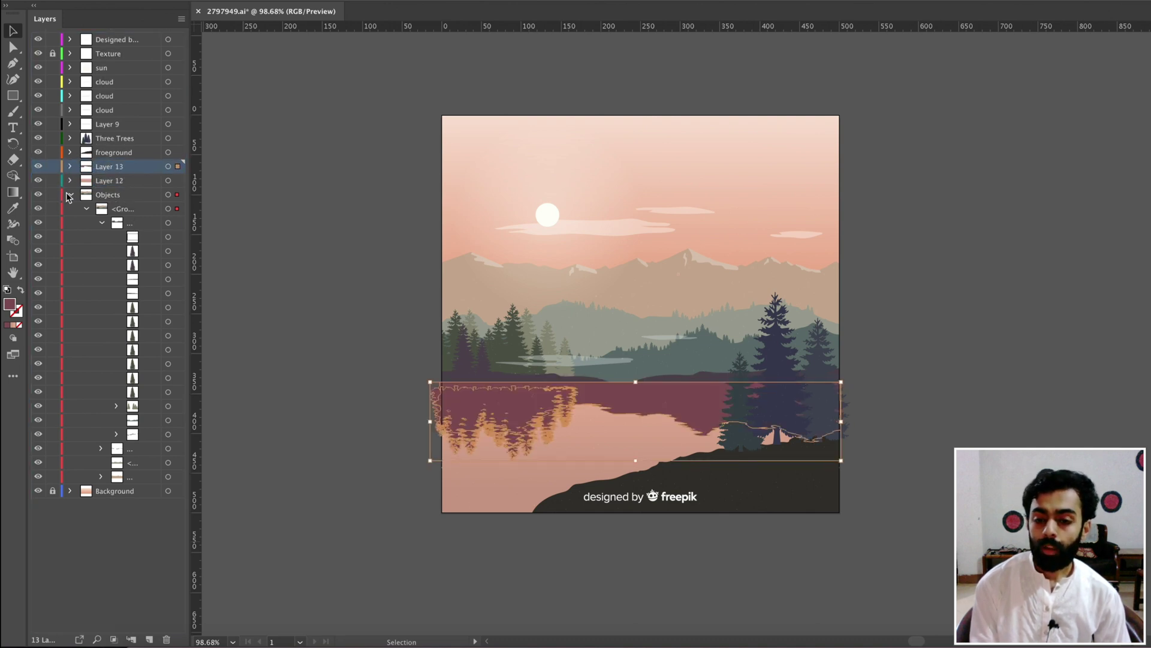
{"action": "left_click", "coordinate": [71, 194]}
{"action": "left_click", "coordinate": [87, 286]}
{"action": "left_click", "coordinate": [330, 435]}
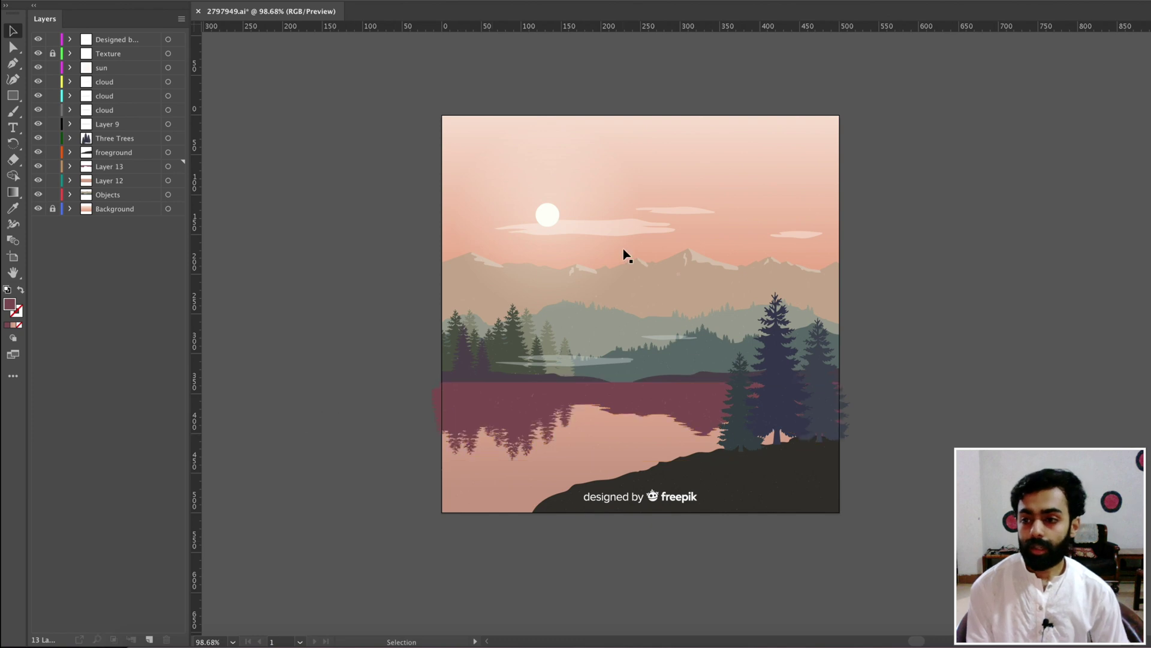
- Rename the reflection's layer as "shadow tree" and the water rectangle's layer as "water"
{"action": "double_click", "coordinate": [111, 167]}
{"action": "type", "text": "shadow tree"}
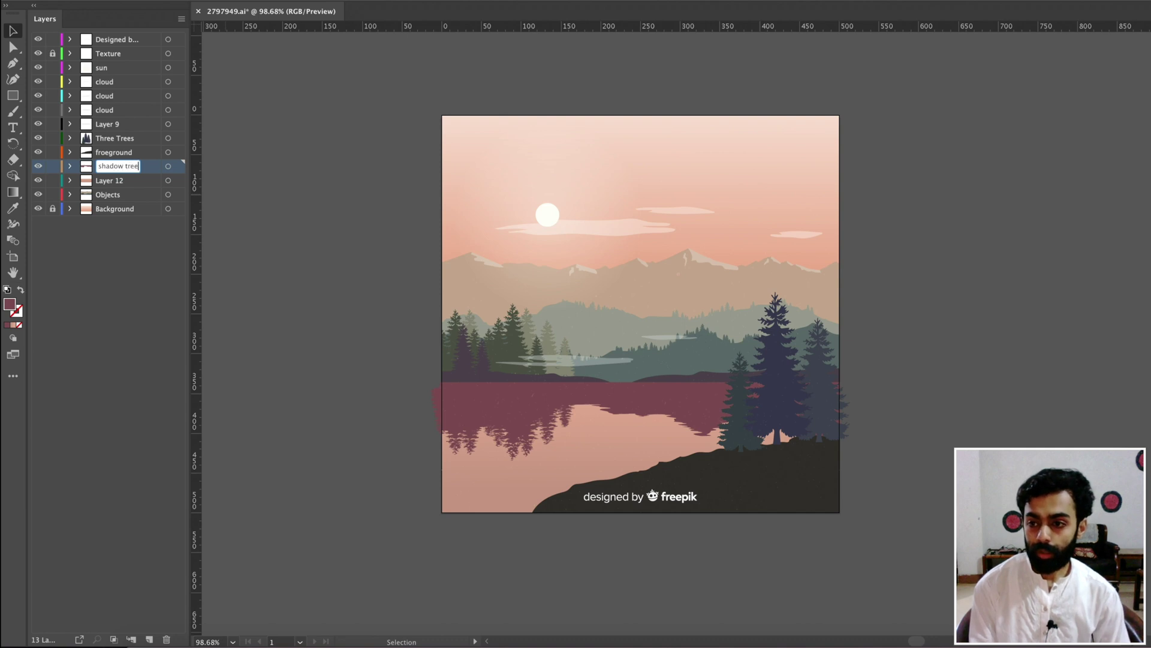
{"action": "key", "text": "Return"}
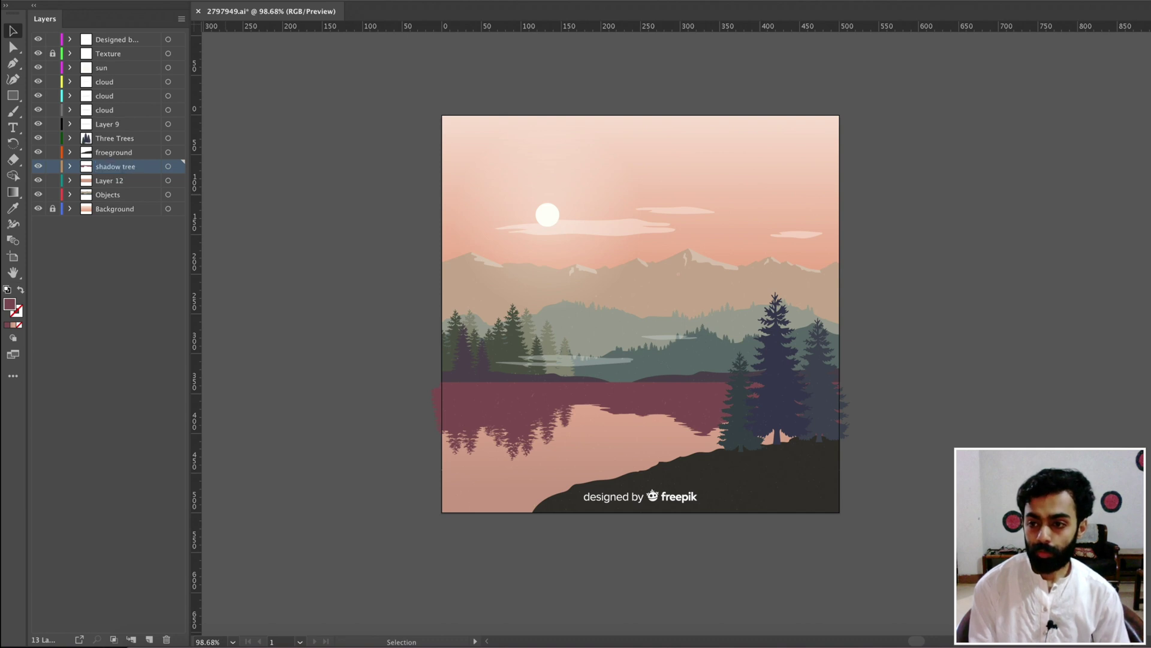
{"action": "double_click", "coordinate": [135, 180]}
{"action": "type", "text": "water"}
{"action": "key", "text": "Return"}
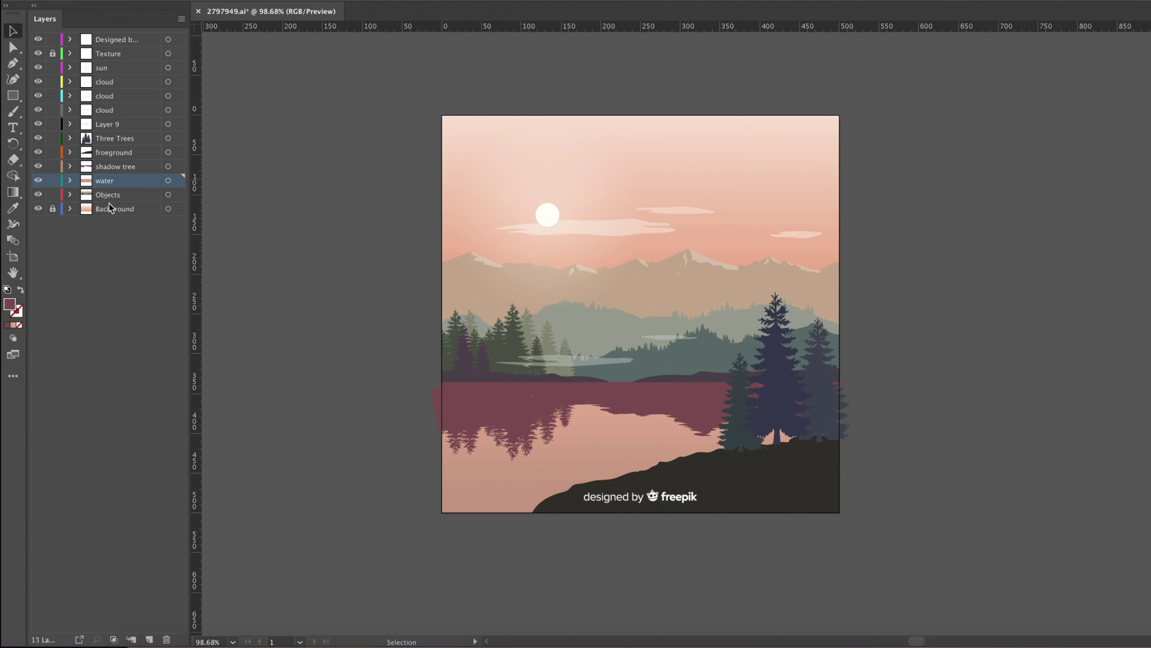
- Rename the Background layer as "sky"
{"action": "double_click", "coordinate": [133, 209]}
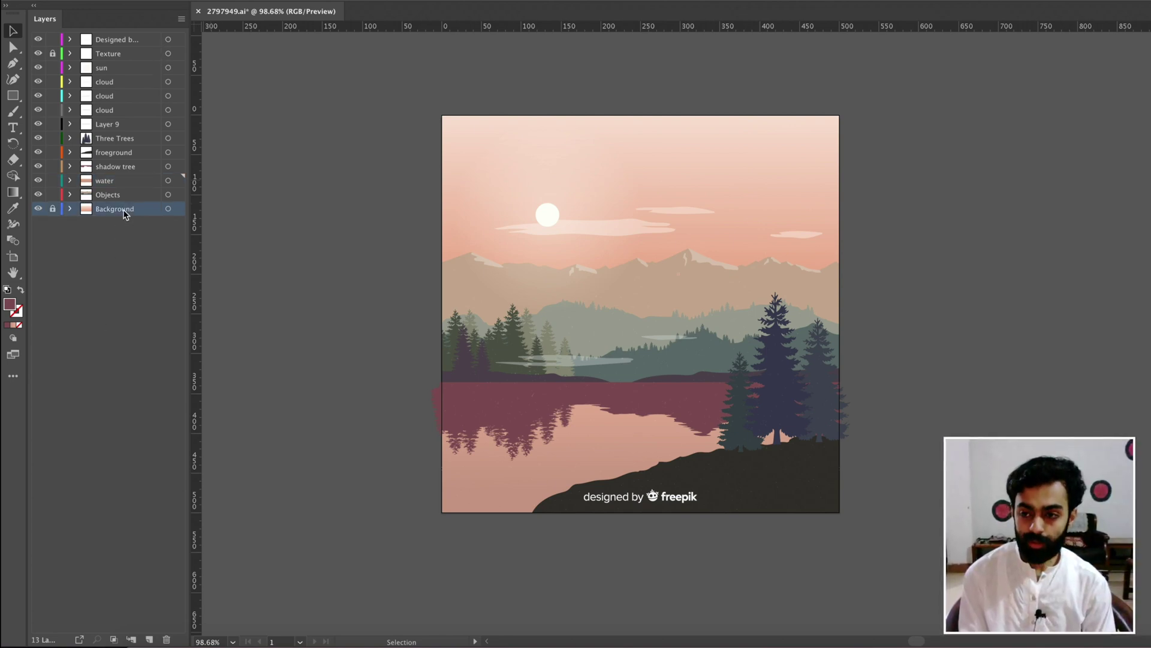
{"action": "type", "text": "sky"}
{"action": "key", "text": "Return"}
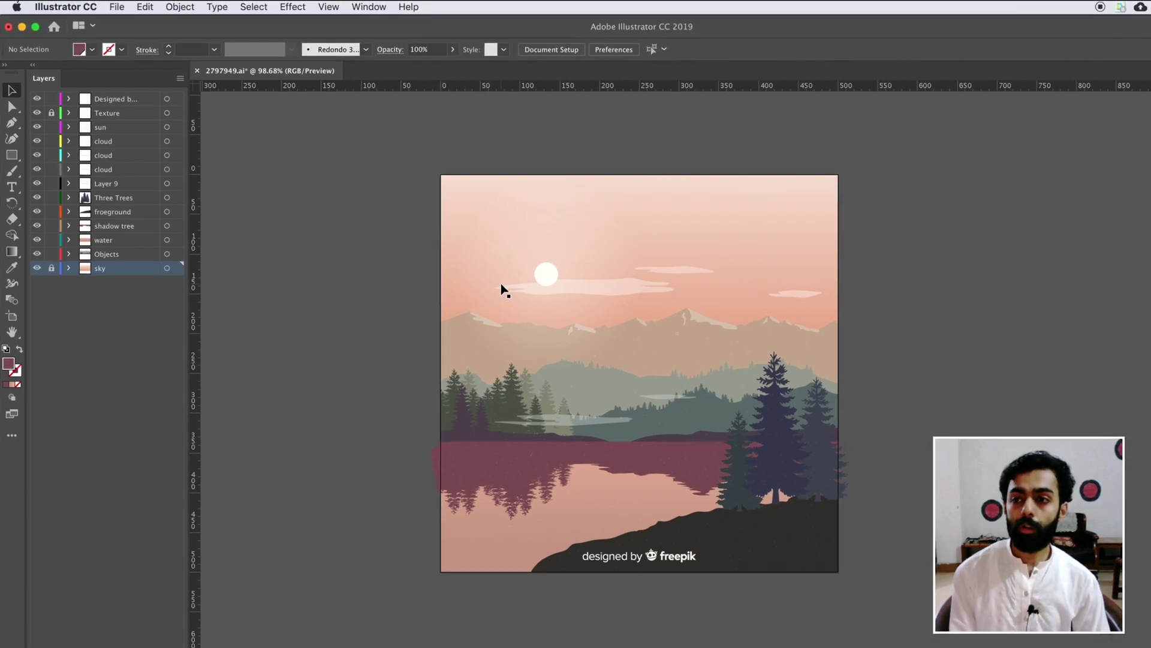
- Save the document as a new Adobe Illustrator (ai) file named LandscapeEdited with the default Illustrator options
{"action": "left_click", "coordinate": [117, 6]}
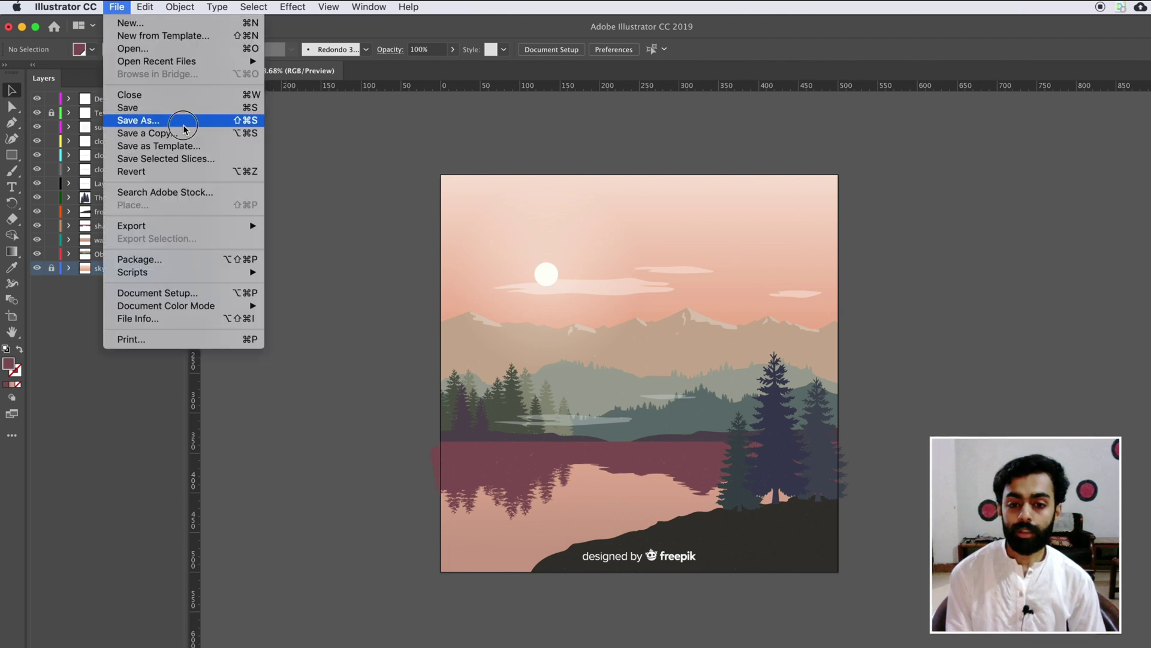
{"action": "left_click", "coordinate": [139, 120]}
{"action": "left_click", "coordinate": [659, 364]}
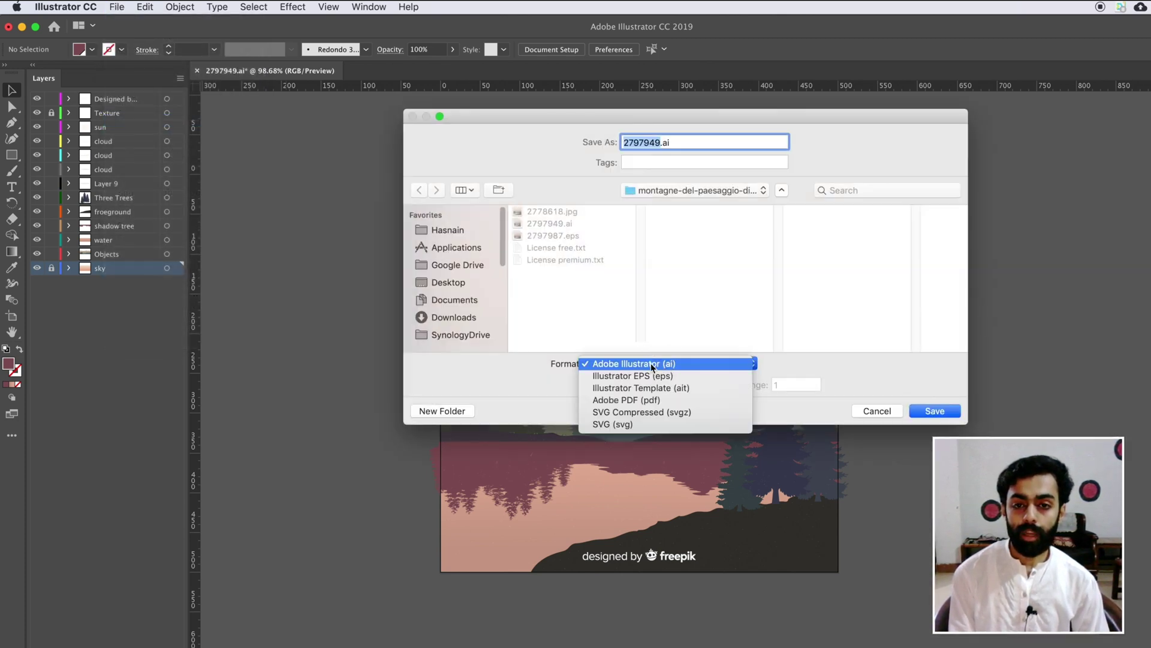
{"action": "left_click", "coordinate": [662, 363]}
{"action": "type", "text": "Lands"}
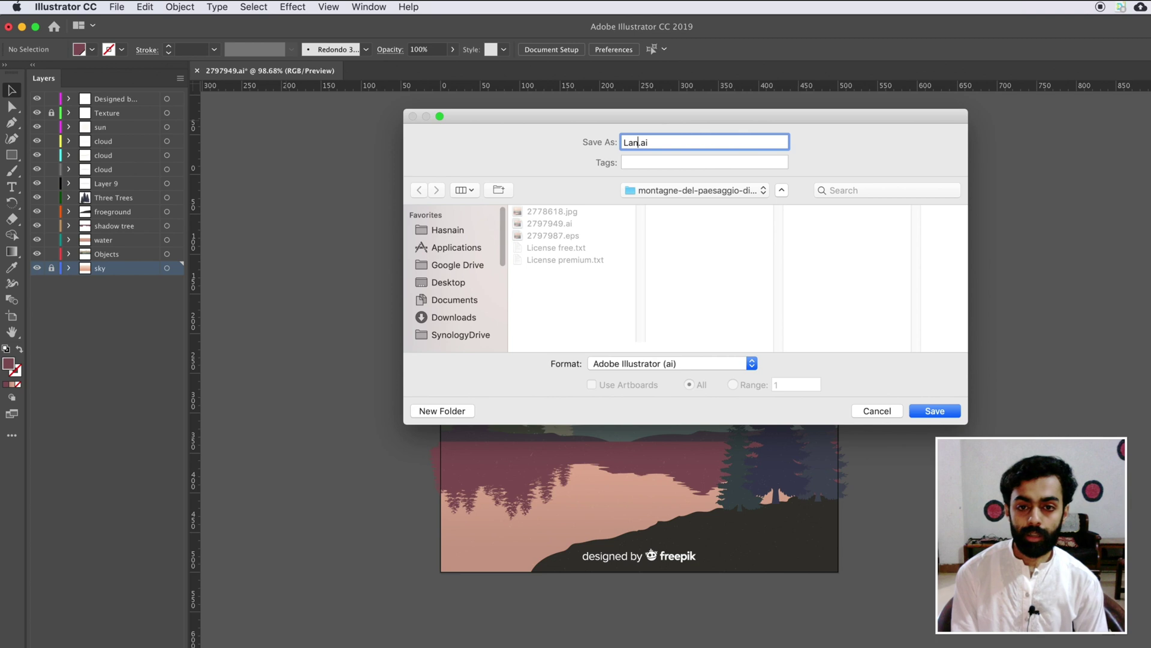
{"action": "type", "text": "capeEdited"}
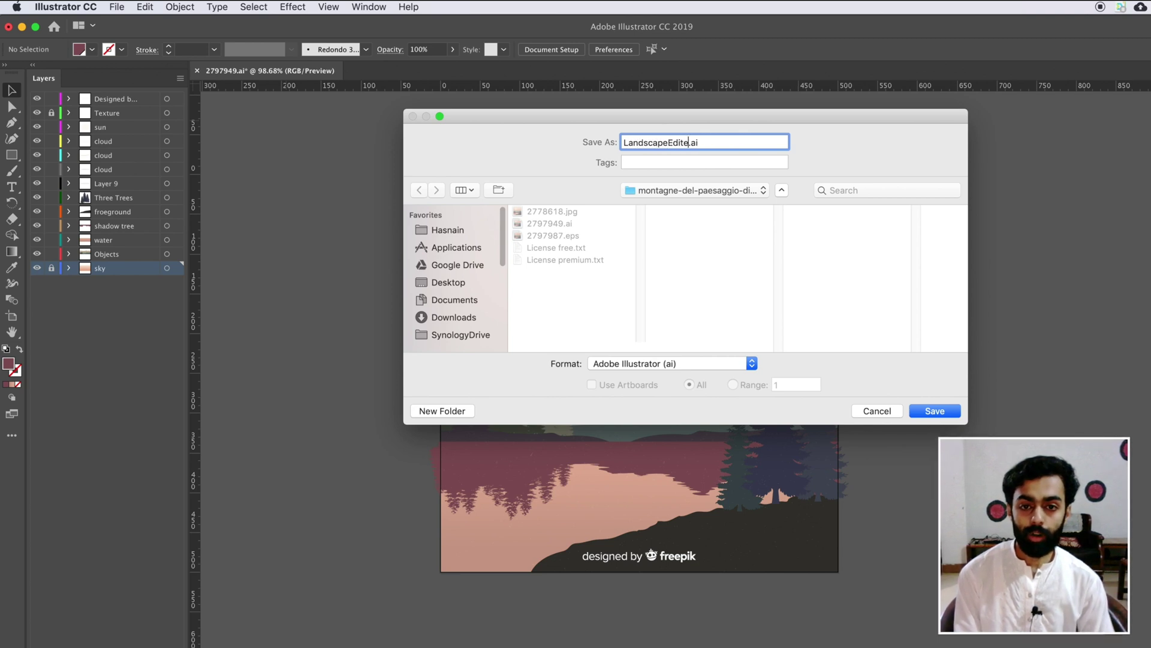
{"action": "left_click", "coordinate": [941, 411]}
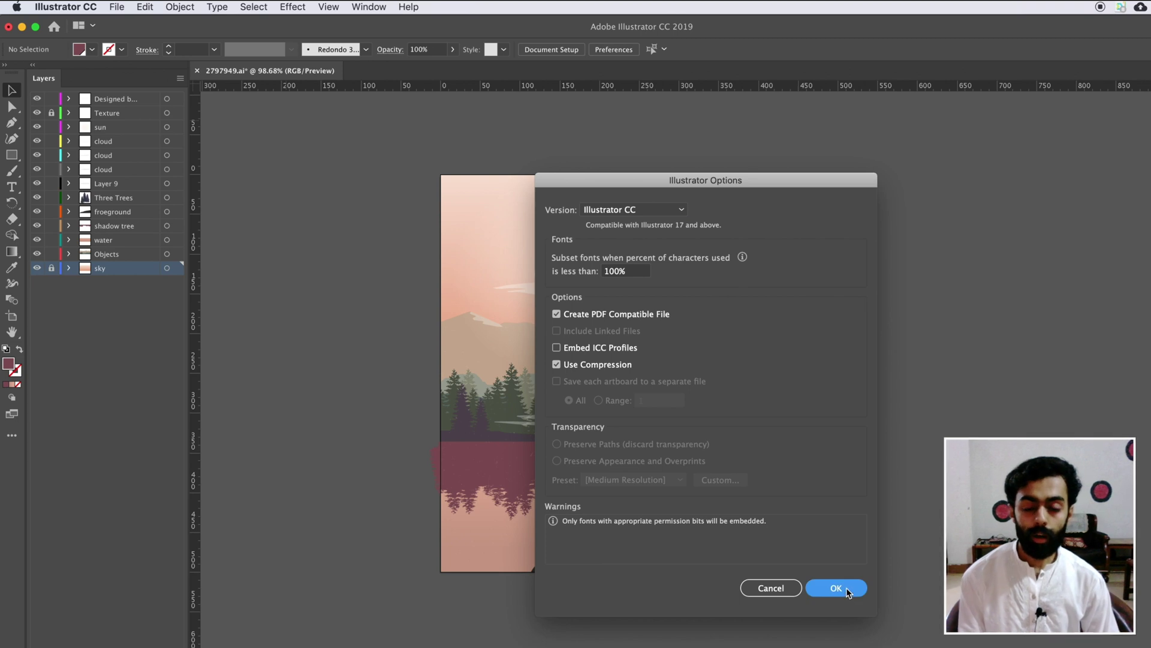
{"action": "left_click", "coordinate": [846, 590]}
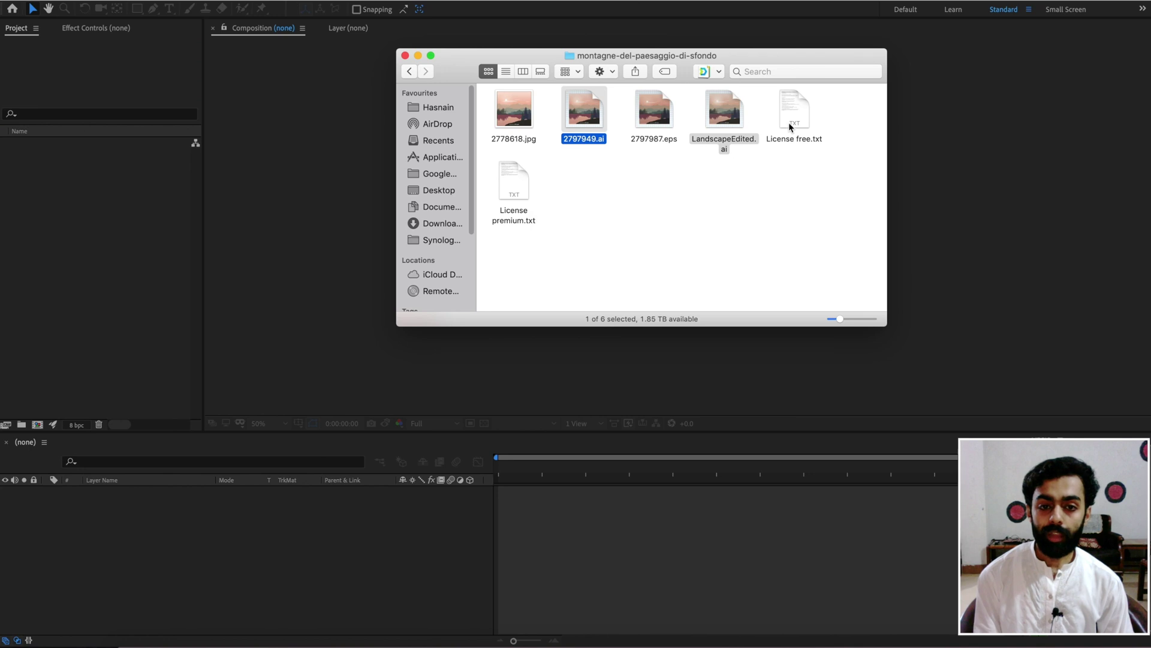
- Switch to After Effects, import LandscapeEdited.ai as a composition at document size and open the LandscapeEdited composition
{"action": "left_click_drag", "start_coordinate": [724, 114], "coordinate": [108, 195]}
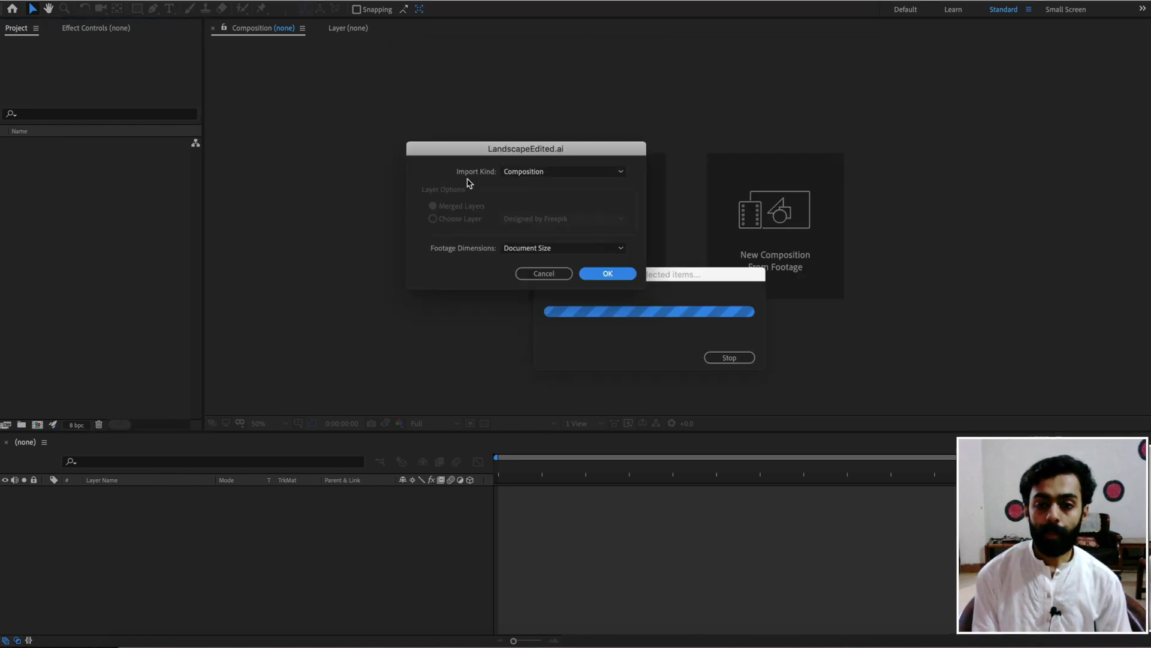
{"action": "left_click", "coordinate": [527, 172]}
{"action": "left_click", "coordinate": [615, 197]}
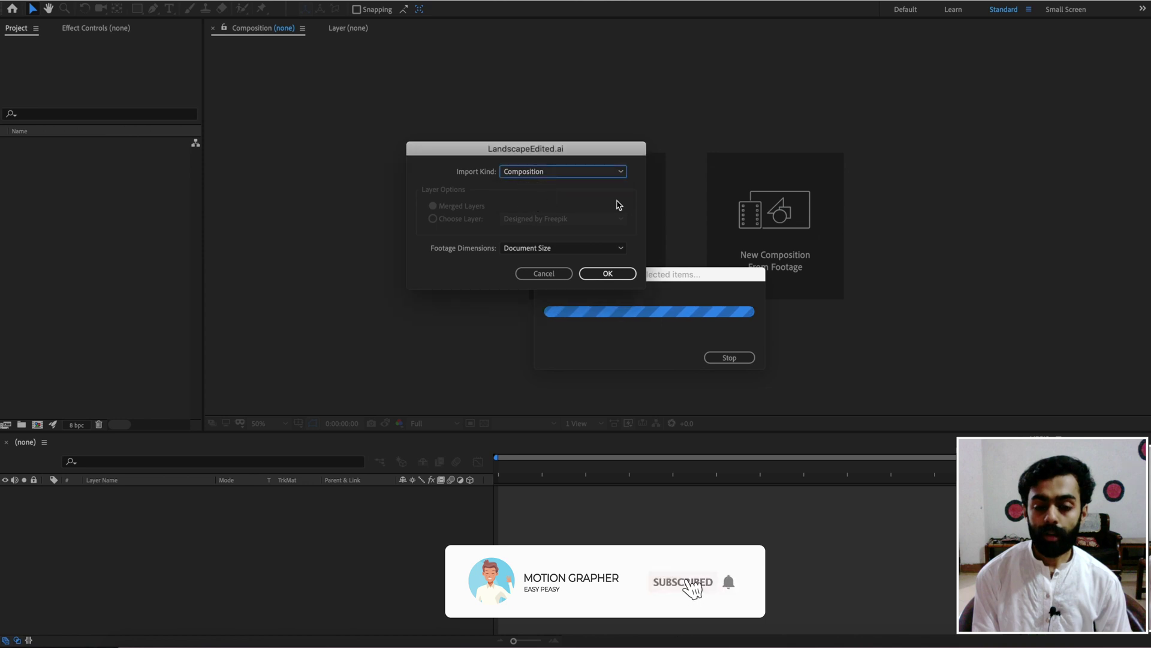
{"action": "left_click", "coordinate": [606, 272]}
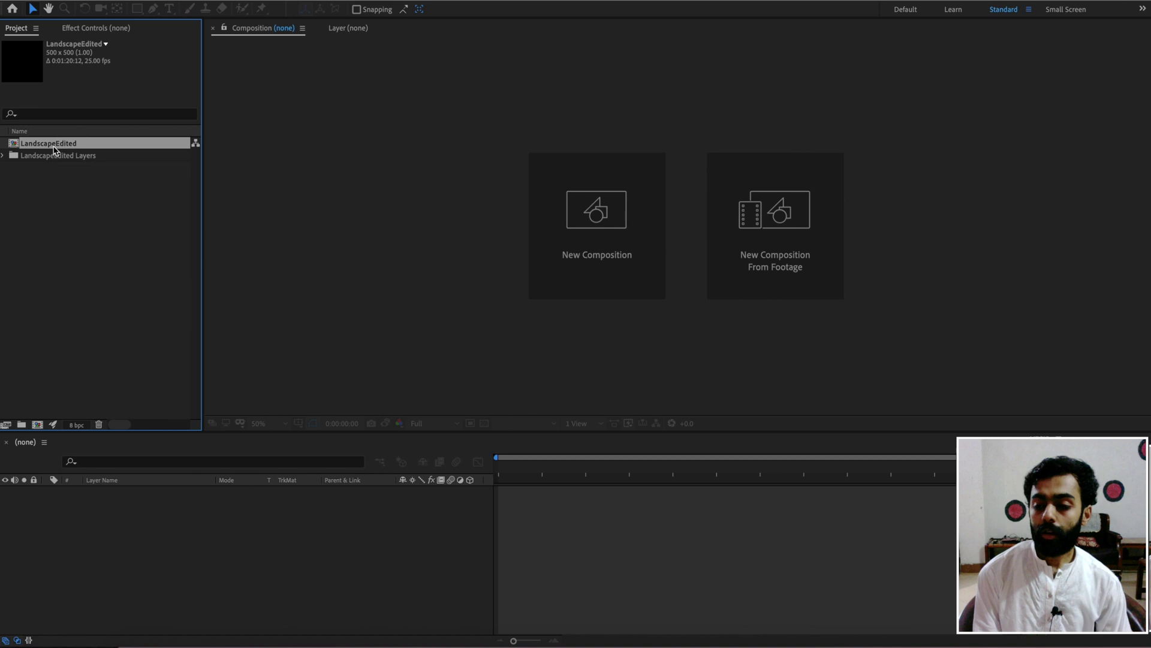
{"action": "double_click", "coordinate": [52, 146]}
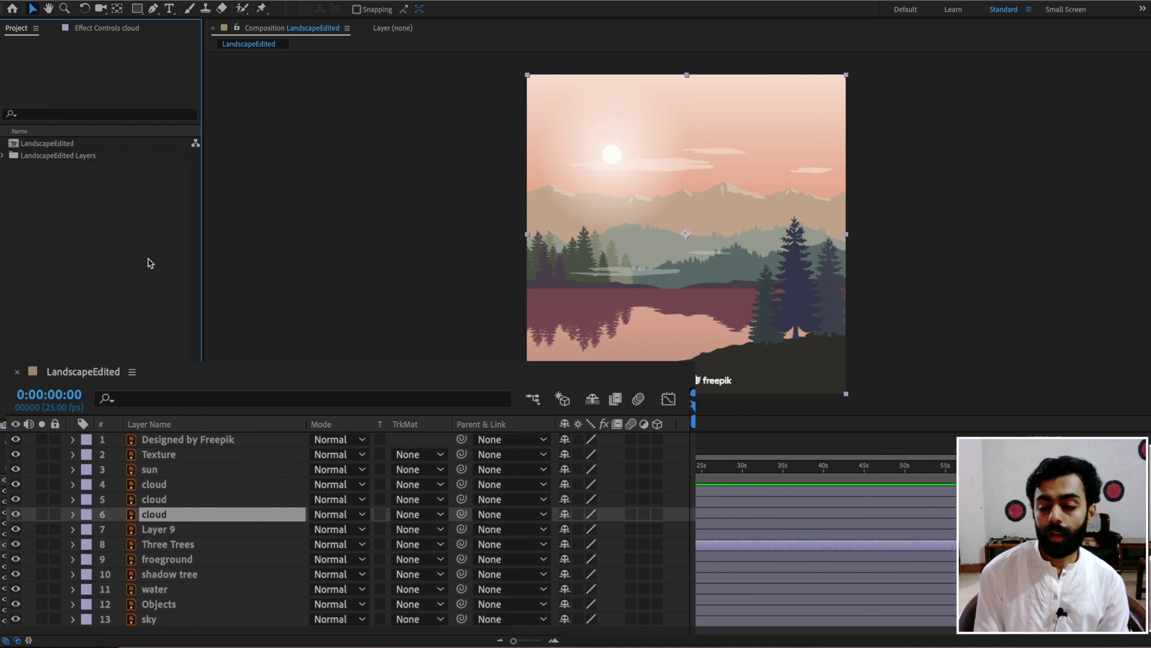
{"action": "left_click", "coordinate": [60, 145]}
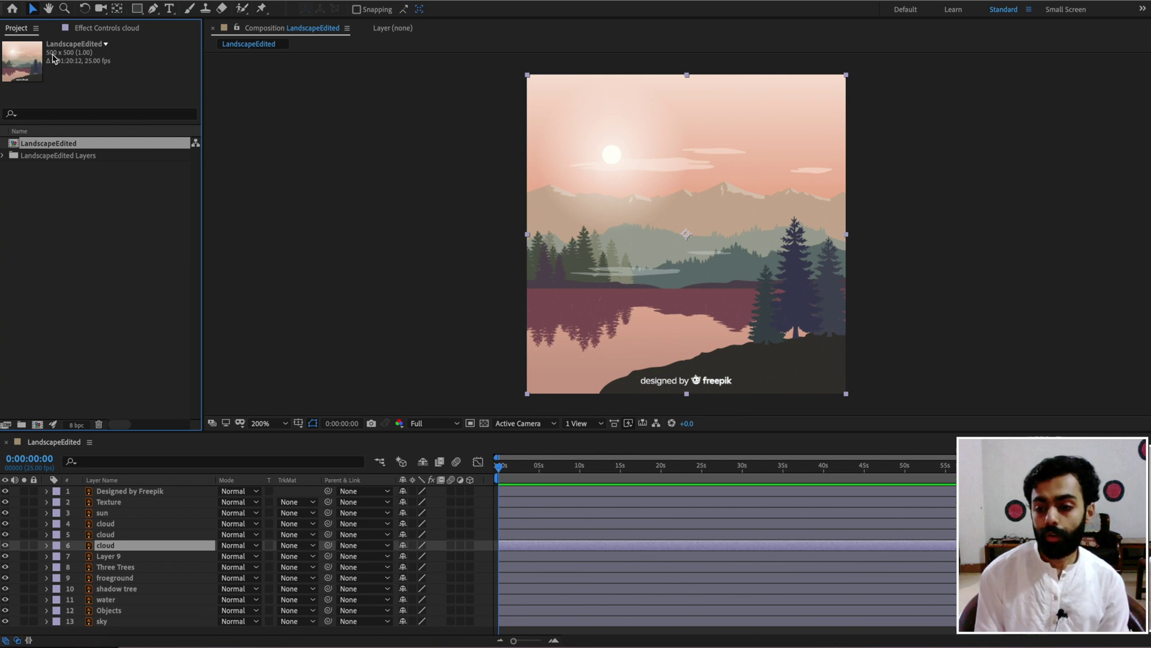
- Delete the Designed by Freepik and Texture layers from the composition
{"action": "left_click", "coordinate": [151, 493]}
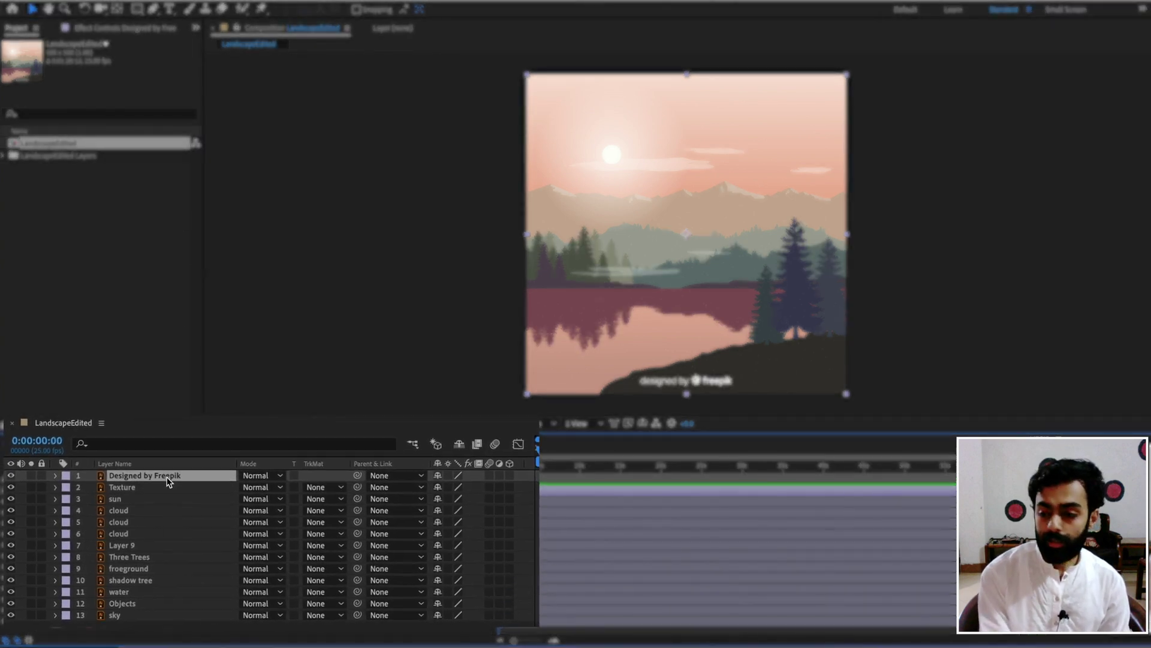
{"action": "key", "text": "Delete"}
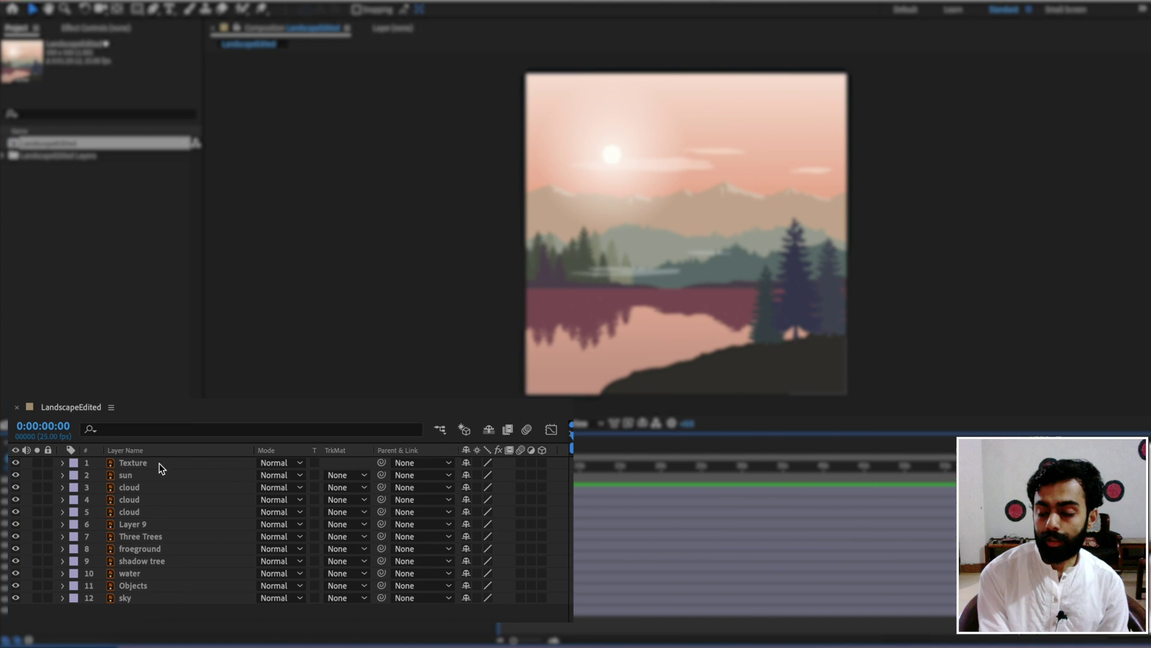
{"action": "key", "text": "Delete"}
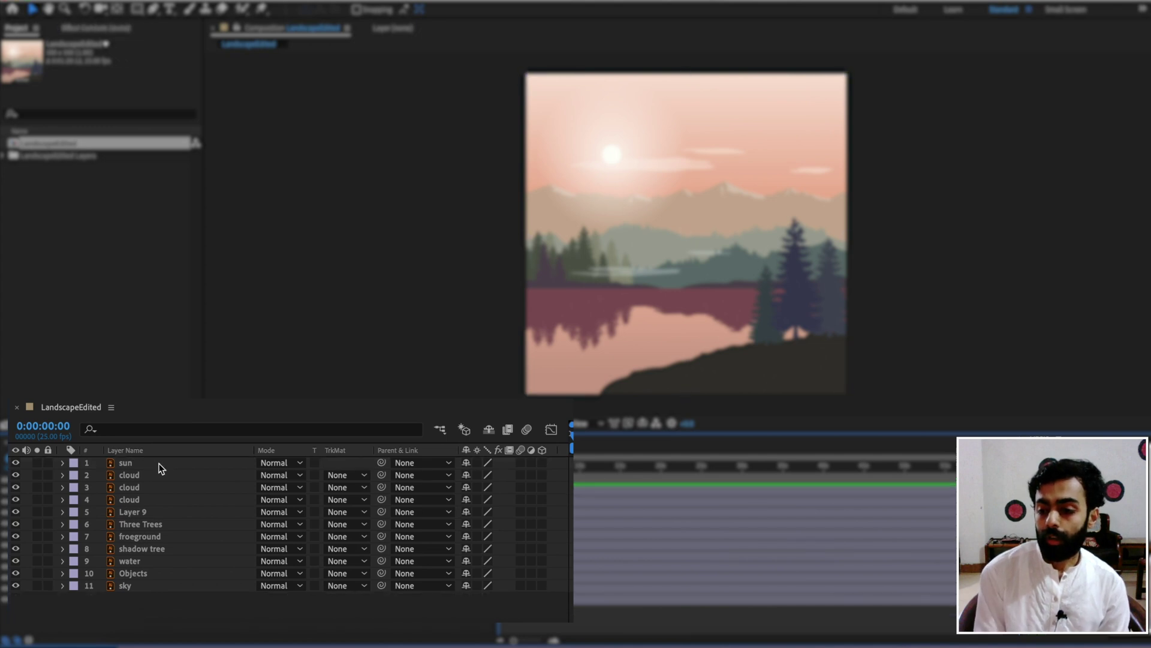
- Check which layers hold the clouds, and rename Layer 9 as "cloud"
{"action": "left_click", "coordinate": [149, 475]}
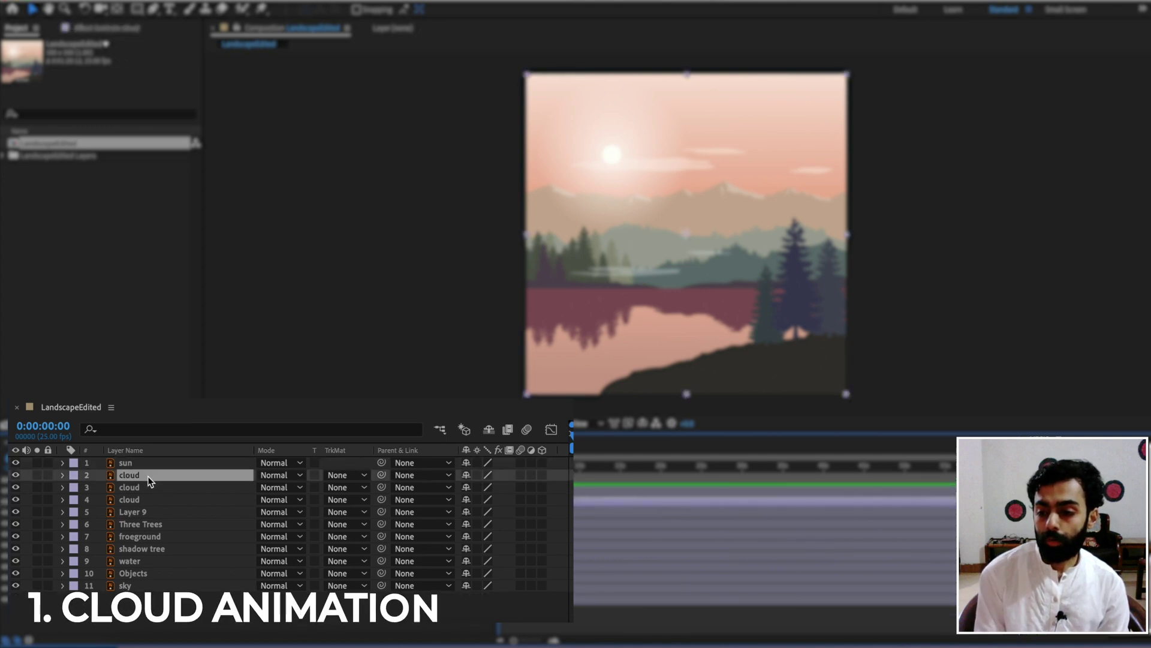
{"action": "left_click", "coordinate": [147, 513], "text": "shift"}
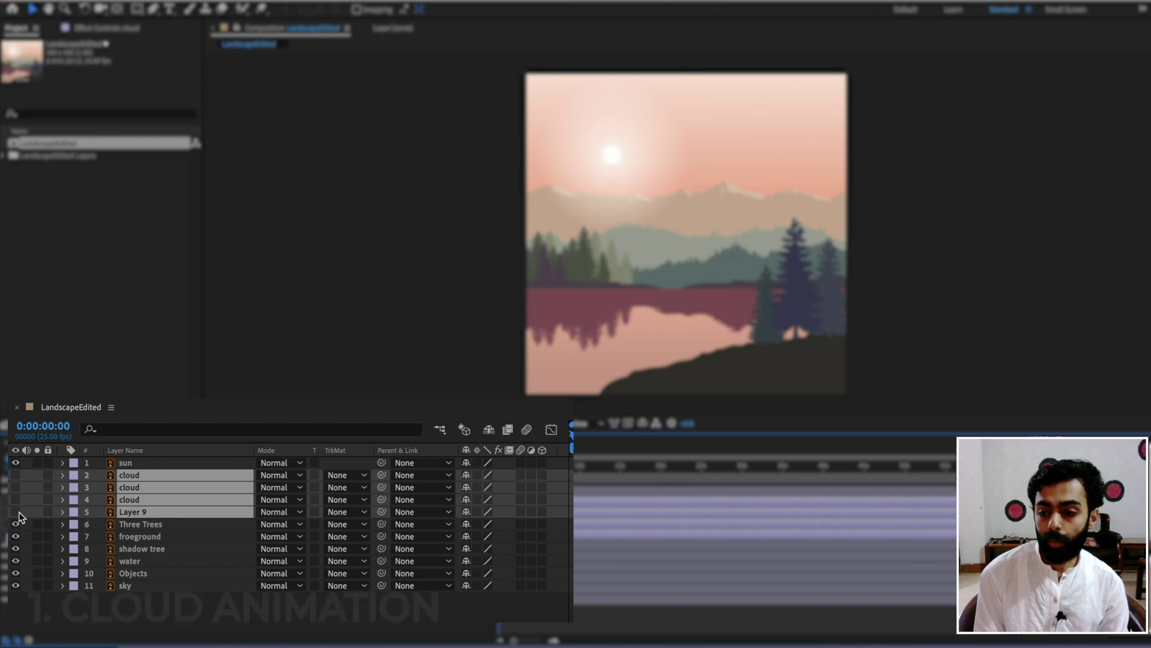
{"action": "left_click", "coordinate": [131, 513]}
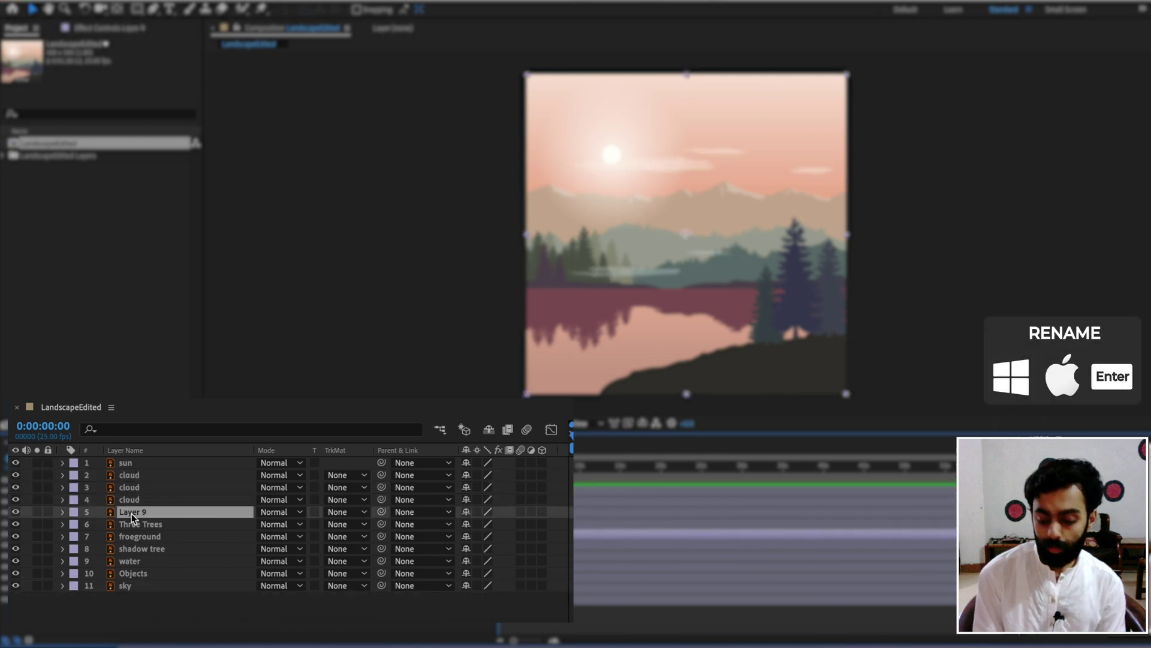
{"action": "key", "text": "Return"}
{"action": "type", "text": "cloud"}
{"action": "key", "text": "Return"}
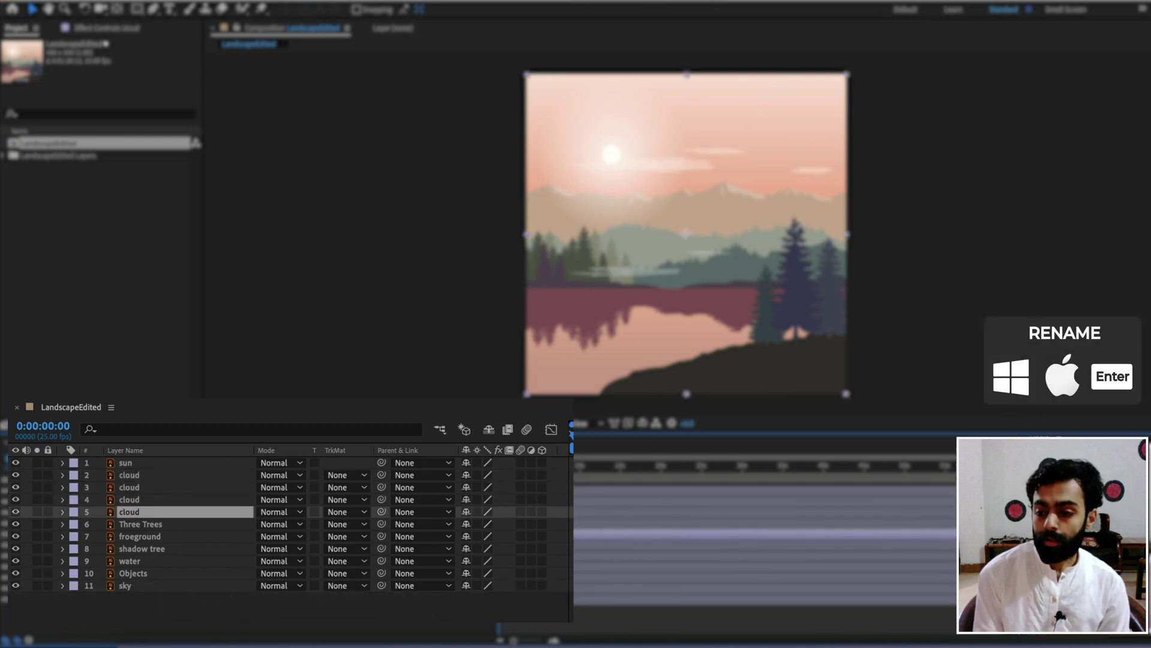
- Select all four cloud layers, reveal their Position property and set Position keyframes at 0:00:00:00
{"action": "left_click", "coordinate": [142, 475], "text": "shift"}
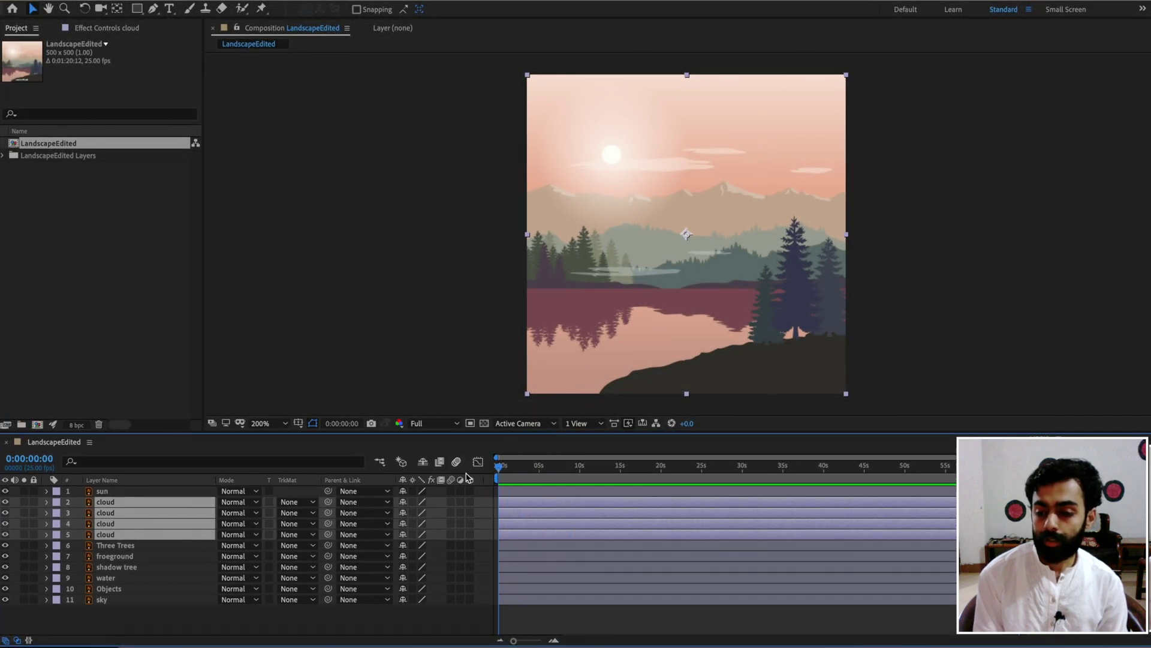
{"action": "key", "text": "p"}
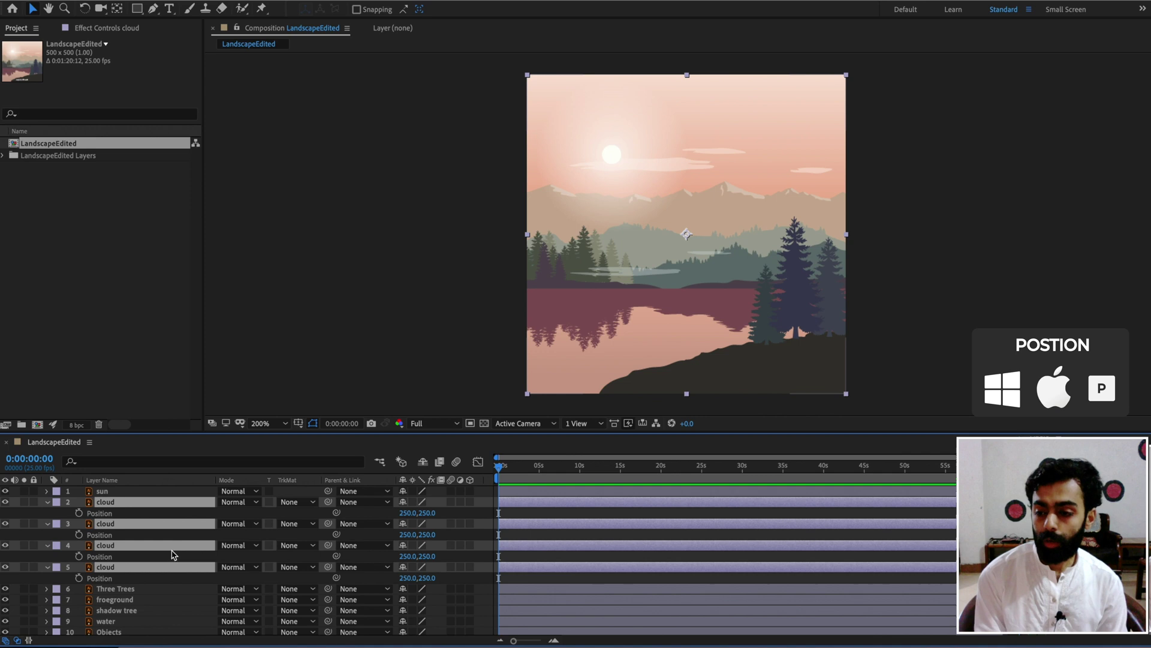
{"action": "left_click", "coordinate": [78, 513]}
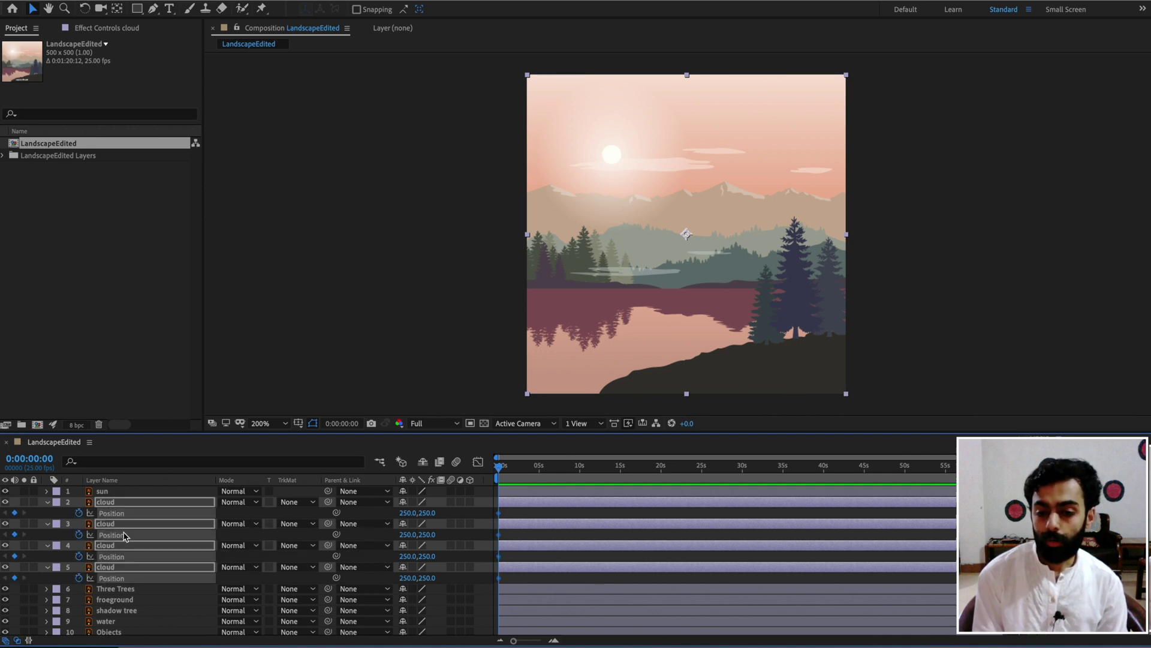
- At 0:00:09:20, set the horizontal positions of the four cloud layers to 312, 479, 590 and 558, in layer order
{"action": "left_click_drag", "start_coordinate": [502, 468], "coordinate": [578, 469]}
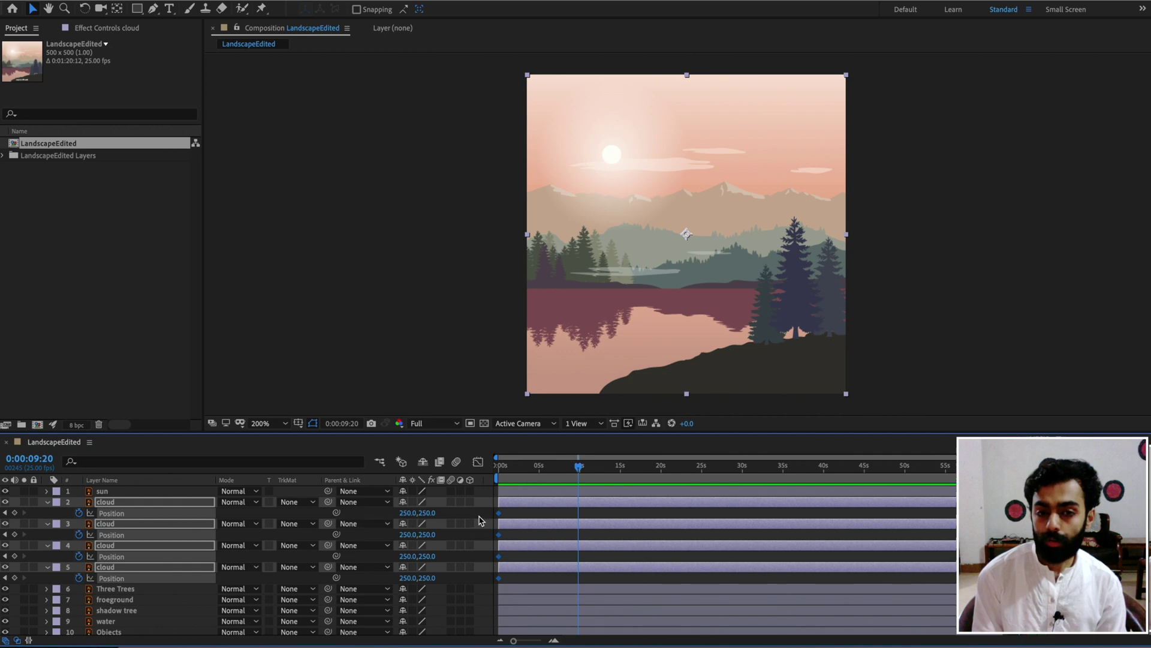
{"action": "left_click", "coordinate": [479, 519]}
{"action": "left_click", "coordinate": [158, 504]}
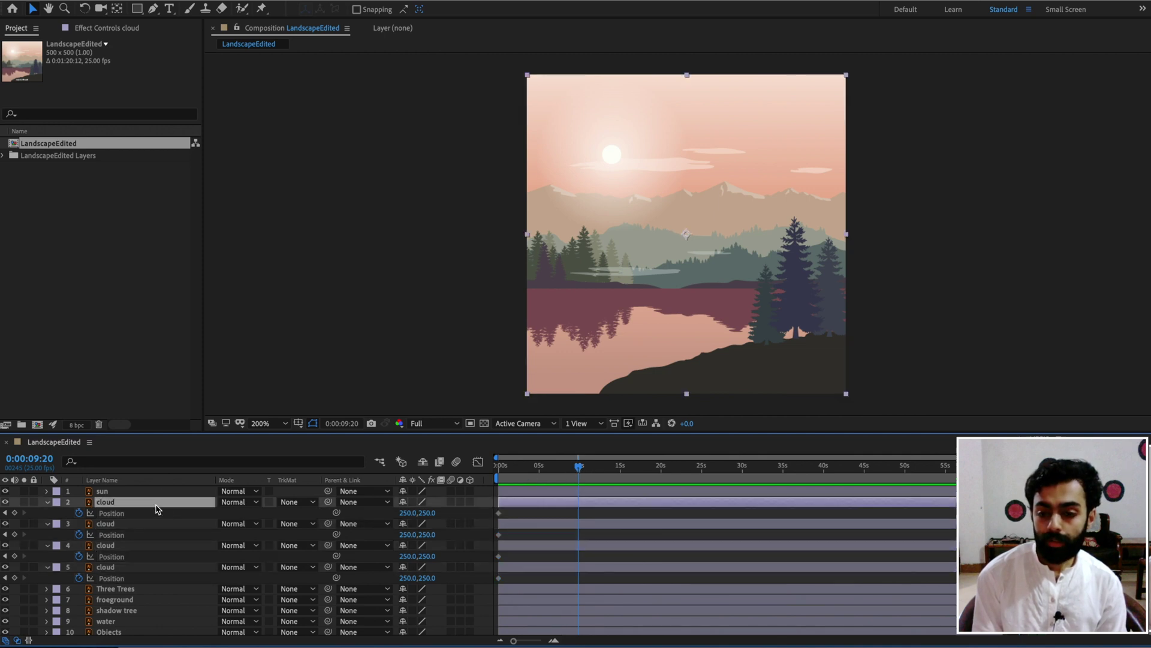
{"action": "left_click_drag", "start_coordinate": [402, 515], "coordinate": [443, 516]}
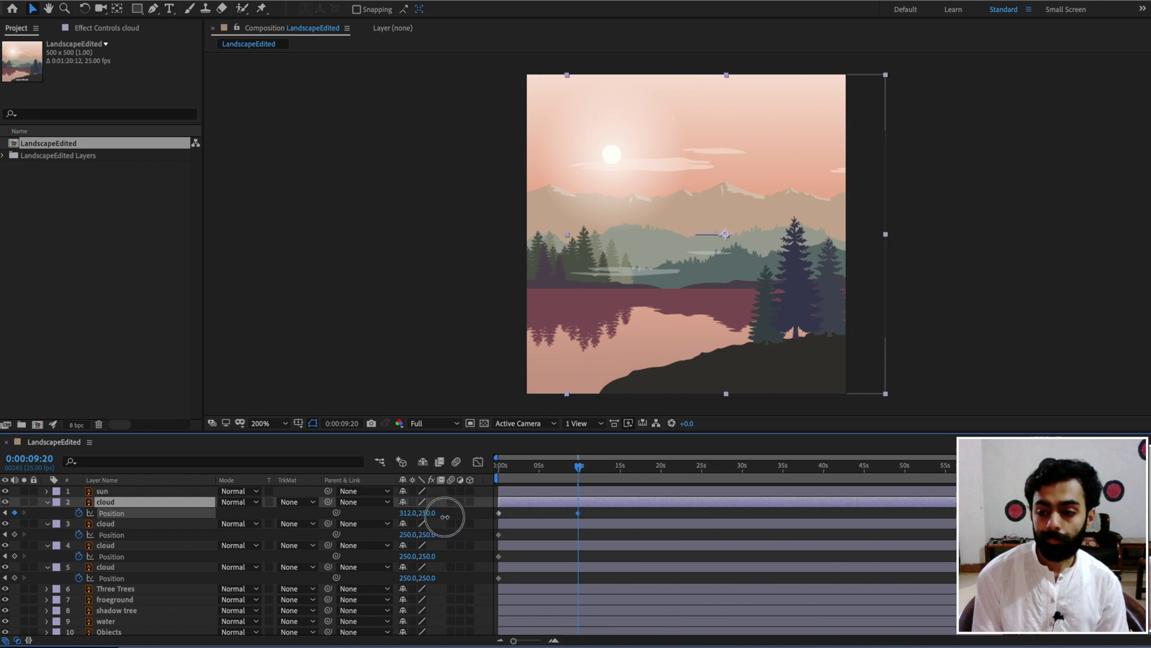
{"action": "left_click", "coordinate": [117, 524]}
{"action": "left_click_drag", "start_coordinate": [404, 536], "coordinate": [547, 534]}
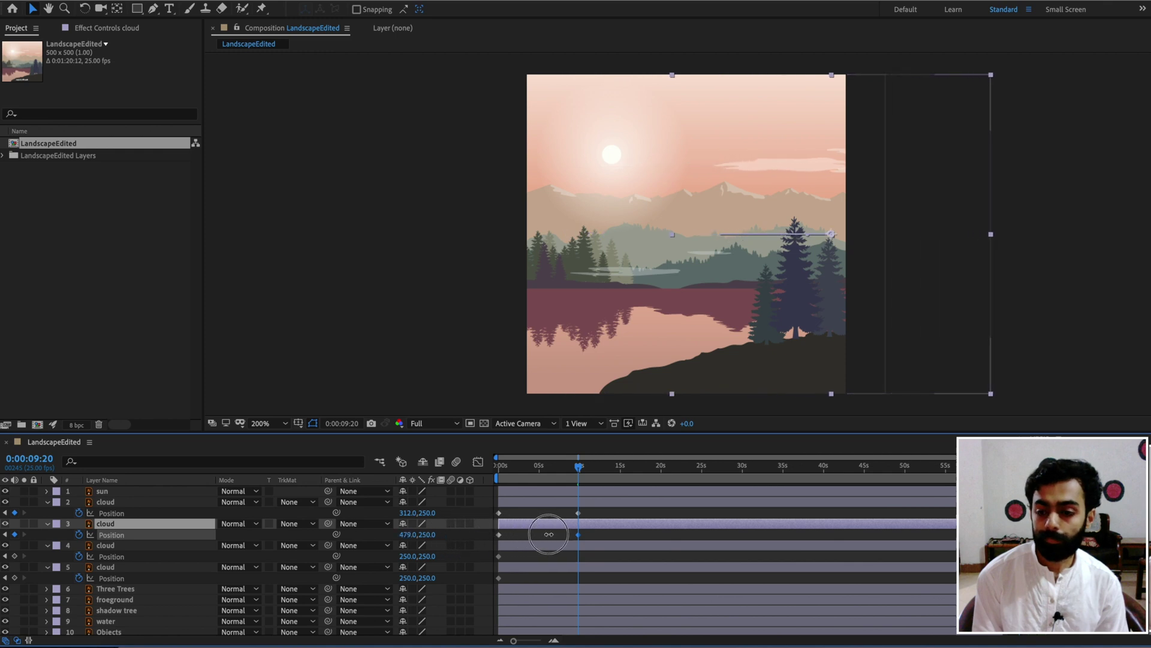
{"action": "left_click", "coordinate": [117, 546]}
{"action": "left_click_drag", "start_coordinate": [417, 555], "coordinate": [618, 547]}
{"action": "left_click_drag", "start_coordinate": [418, 577], "coordinate": [589, 566]}
- Collapse the properties of the four cloud layers and preview the cloud animation from the start
{"action": "left_click", "coordinate": [108, 566]}
{"action": "left_click", "coordinate": [110, 503], "text": "shift"}
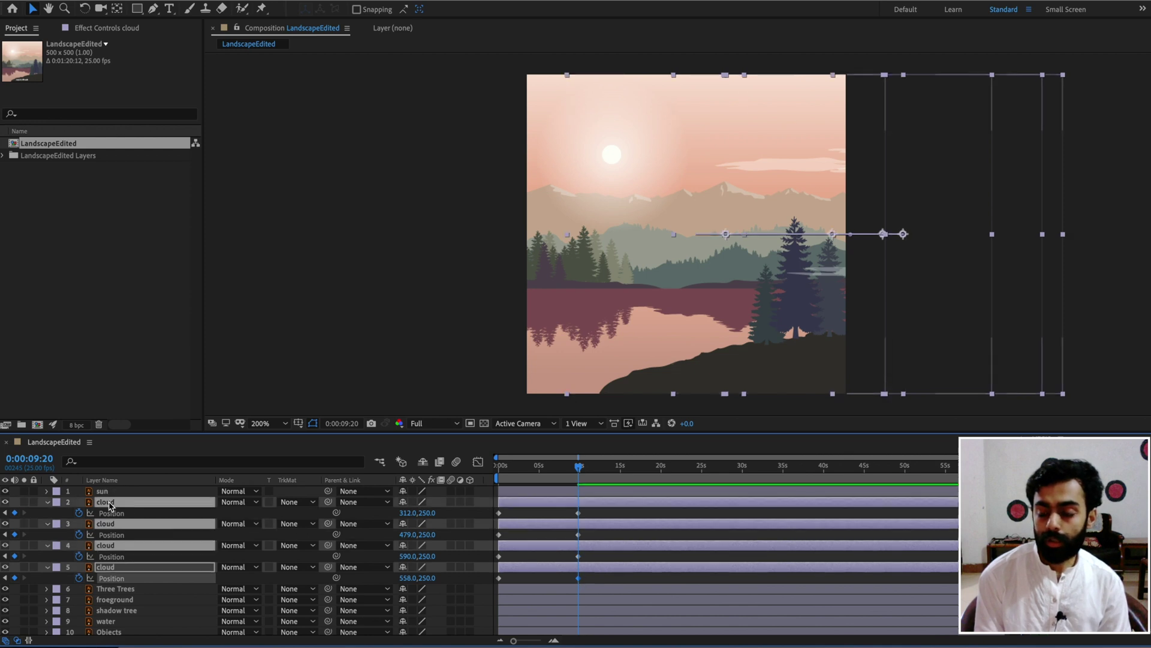
{"action": "left_click", "coordinate": [47, 502]}
{"action": "left_click", "coordinate": [171, 624]}
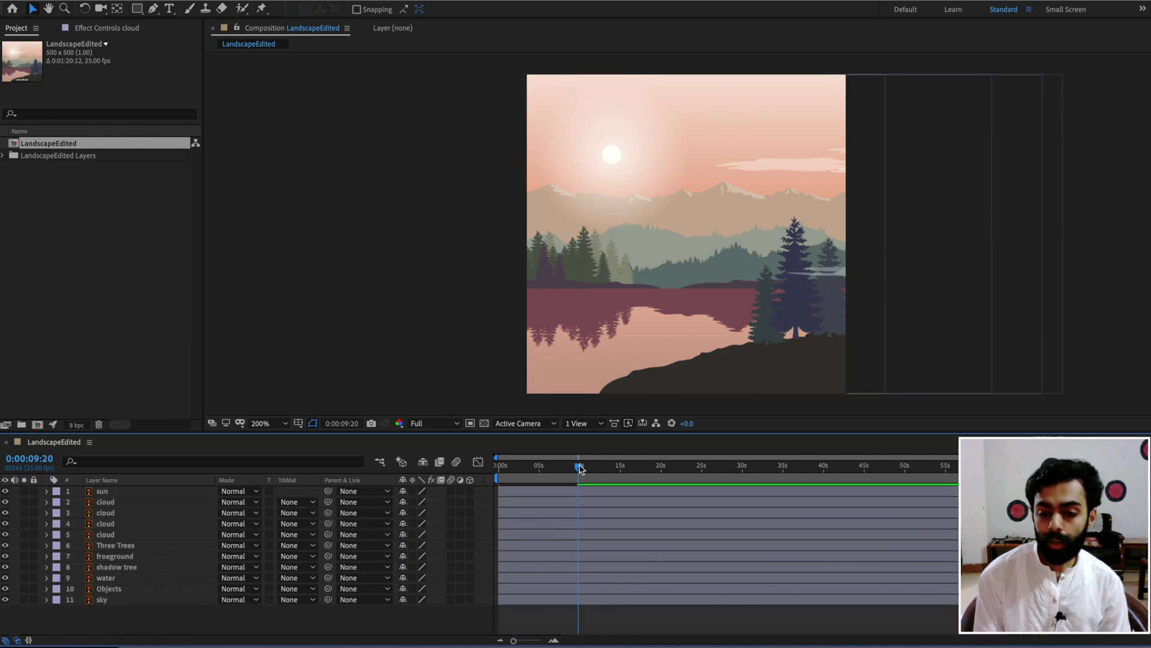
{"action": "key", "text": "Home"}
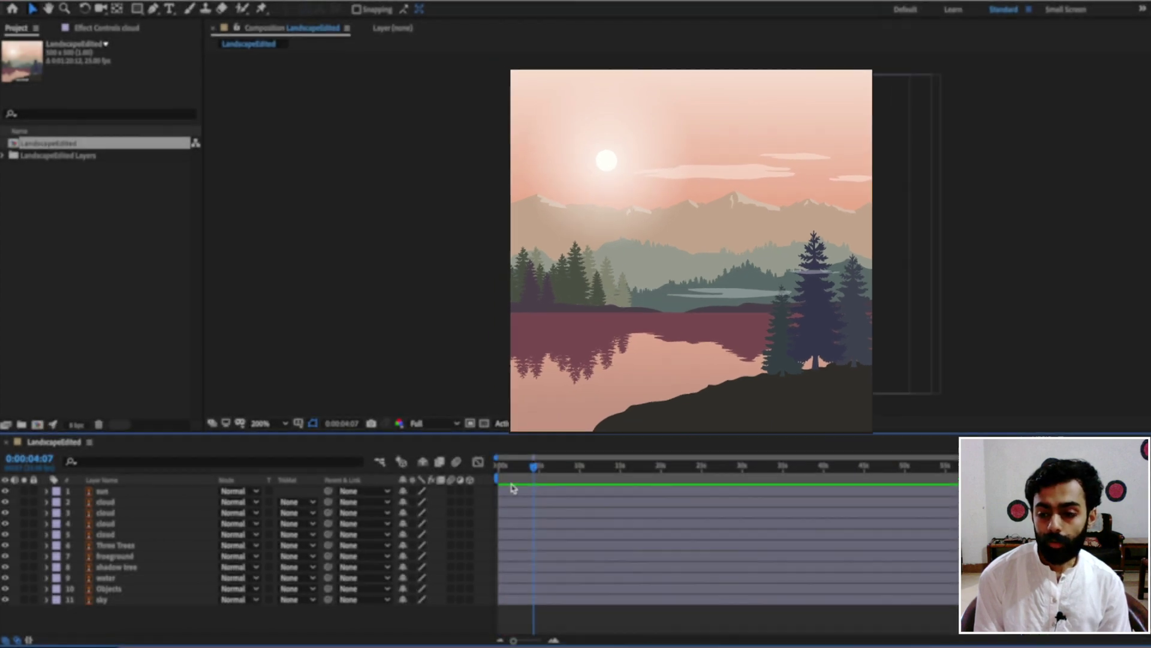
{"action": "key", "text": "space"}
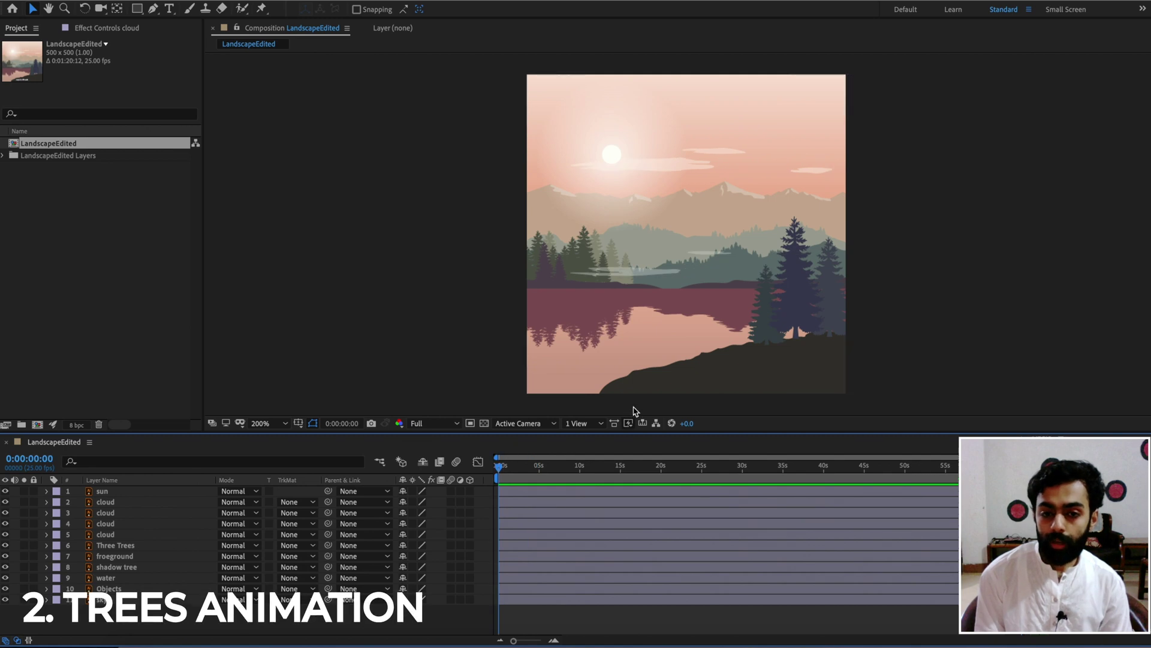
- On the Three Trees layer, place three puppet pins on the tallest tree: at its base, middle and tip
{"action": "left_click", "coordinate": [110, 545]}
{"action": "left_click", "coordinate": [6, 545]}
{"action": "left_click", "coordinate": [6, 545]}
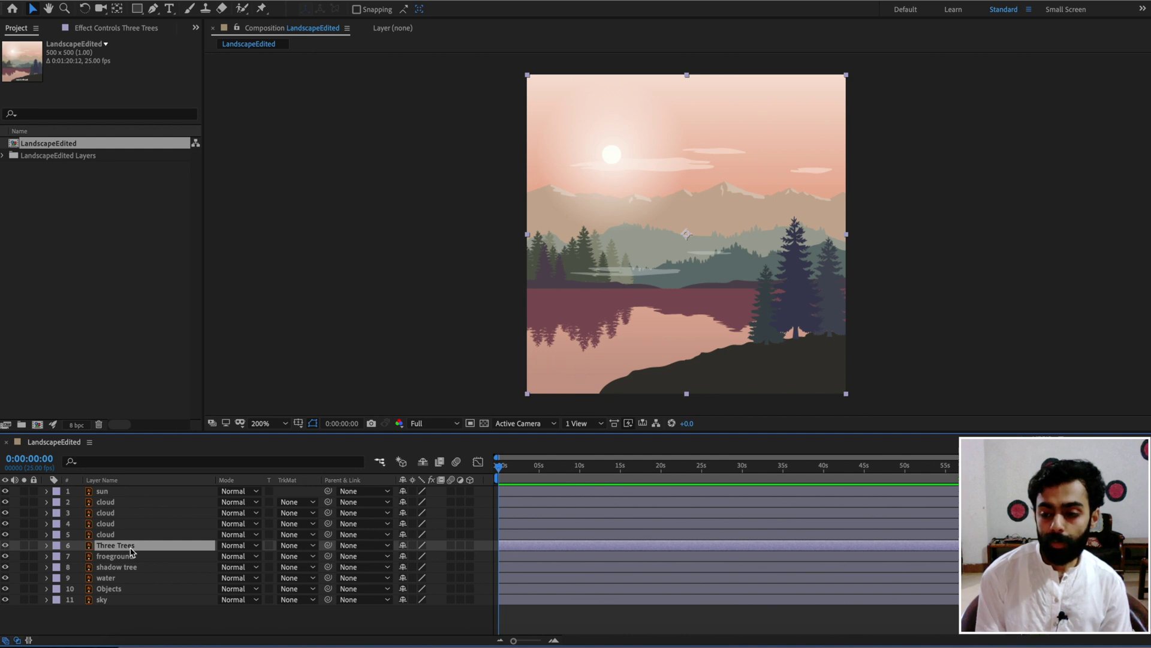
{"action": "key", "text": "ctrl+p"}
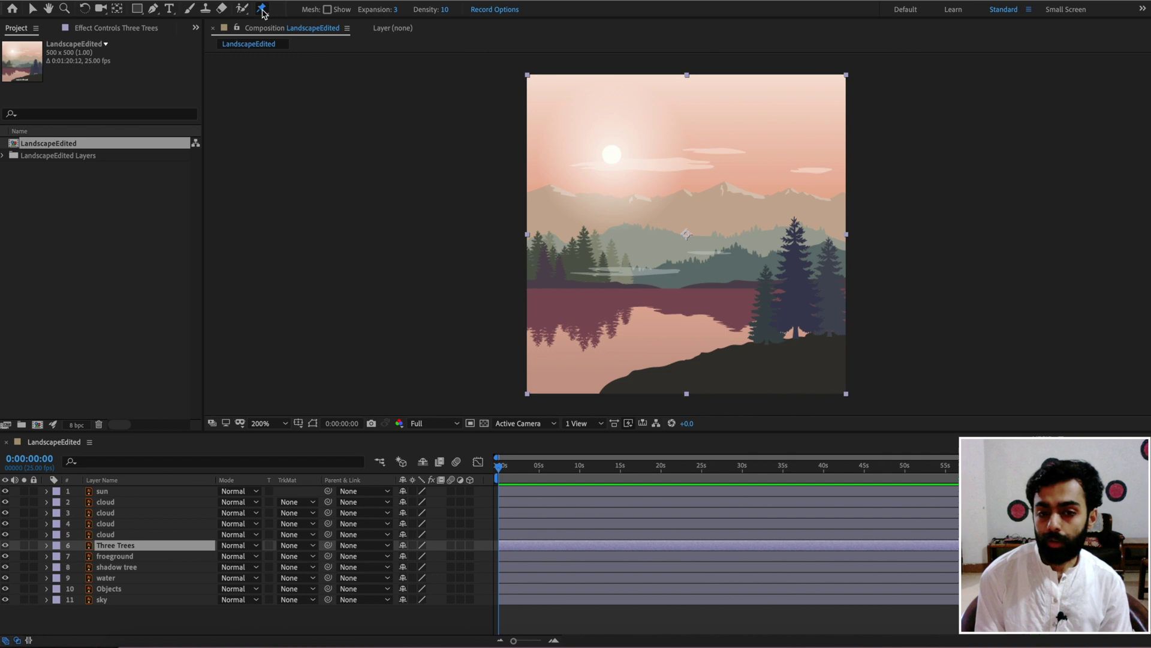
{"action": "left_click", "coordinate": [797, 337]}
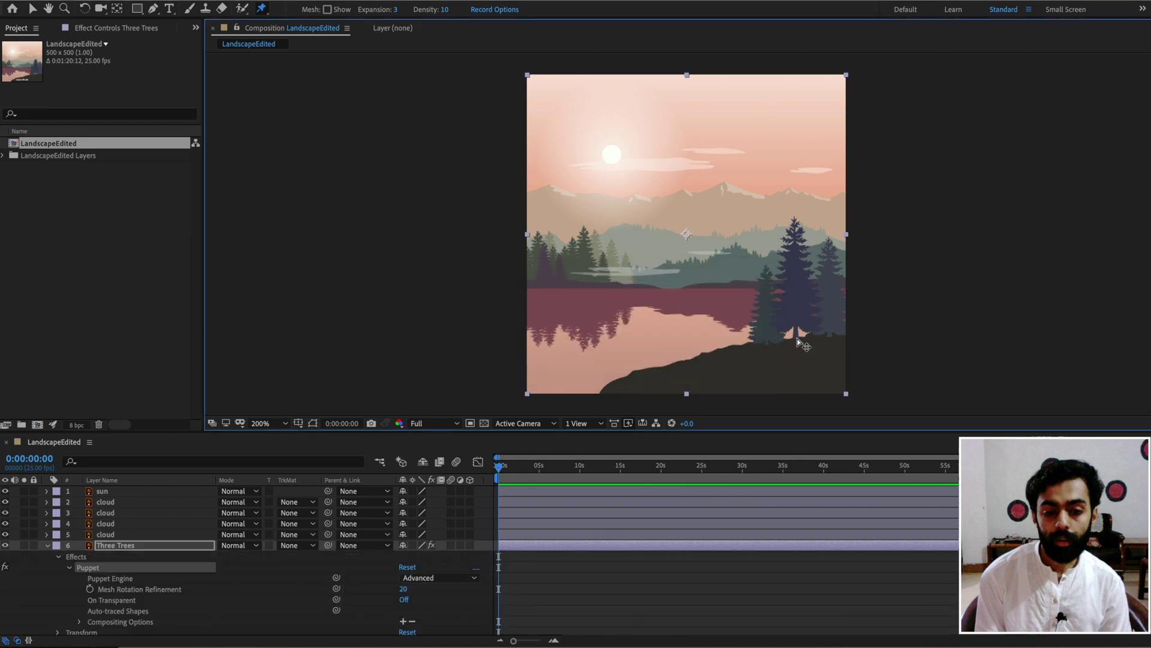
{"action": "left_click", "coordinate": [796, 280]}
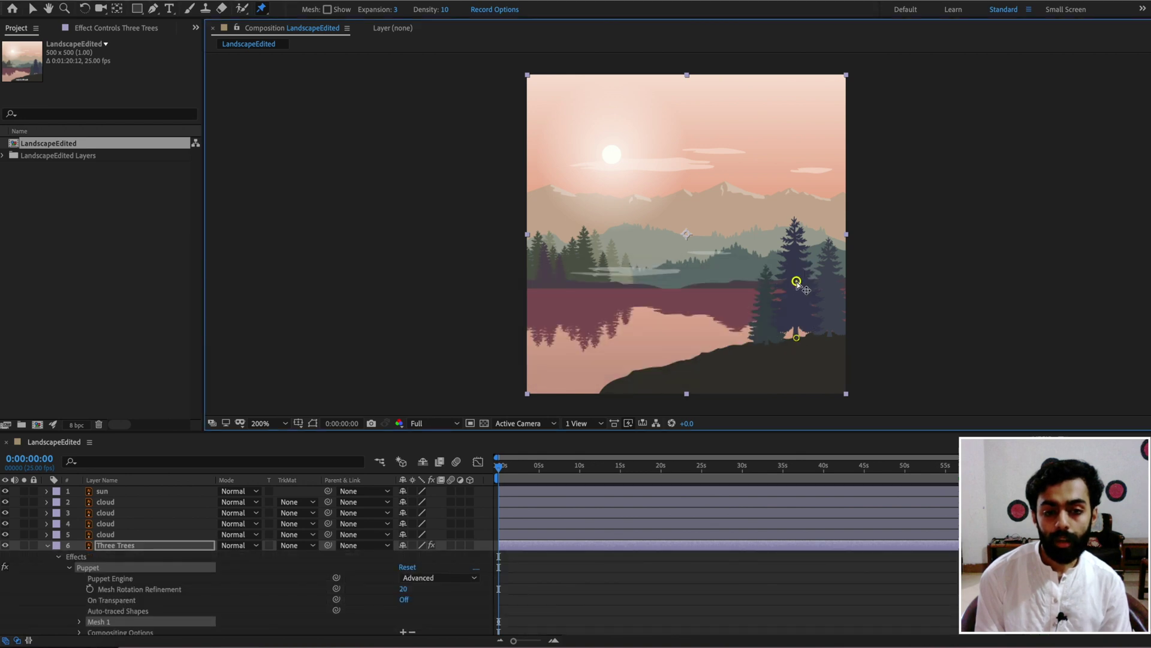
{"action": "left_click", "coordinate": [795, 220]}
- Expand the Deform pins of Mesh 1 and turn off Position keyframing for Puppet Pin 1 at the tree's base
{"action": "scroll", "coordinate": [105, 602], "scroll_direction": "down", "scroll_amount": 3}
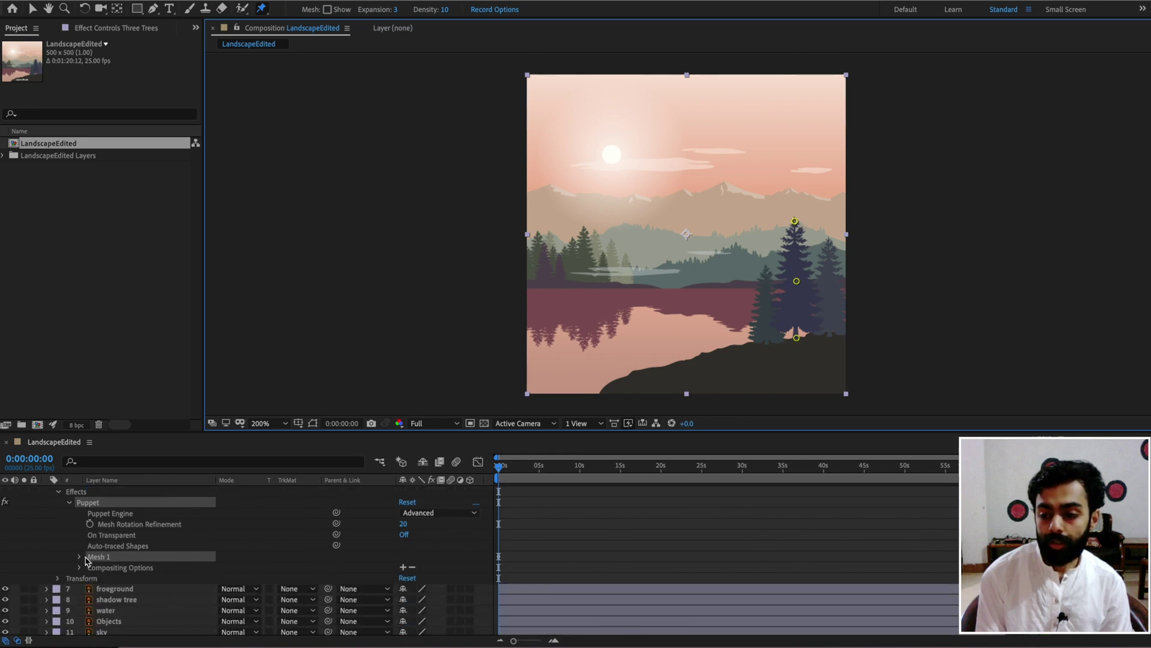
{"action": "left_click", "coordinate": [80, 557]}
{"action": "left_click", "coordinate": [91, 590]}
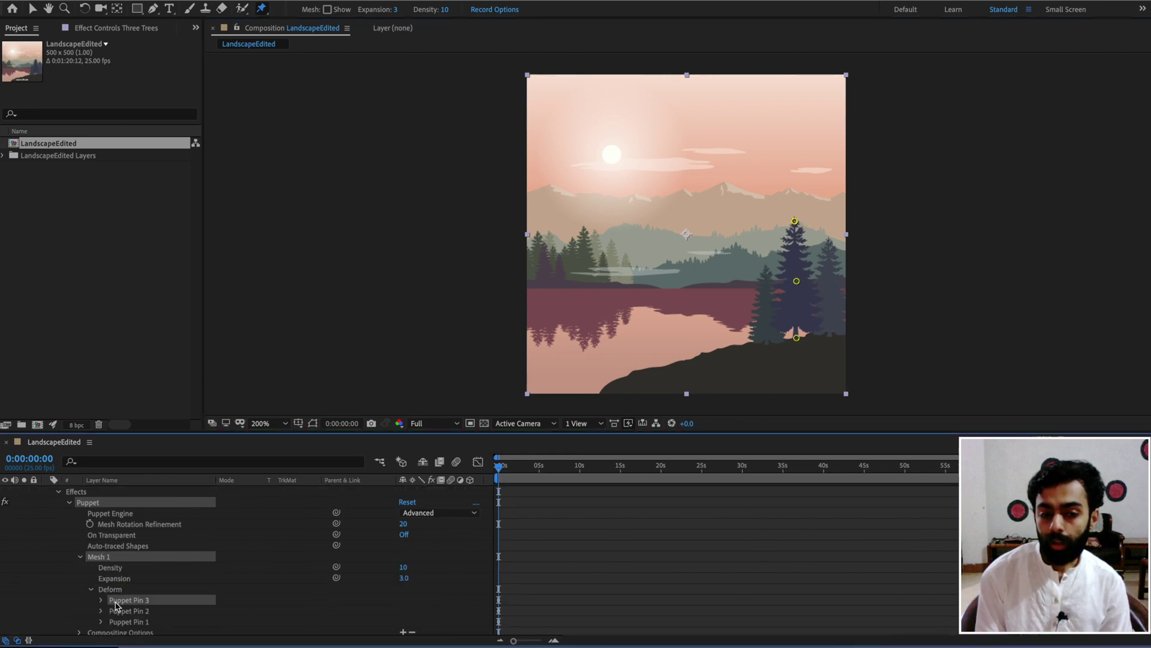
{"action": "scroll", "coordinate": [120, 606], "scroll_direction": "down", "scroll_amount": 2}
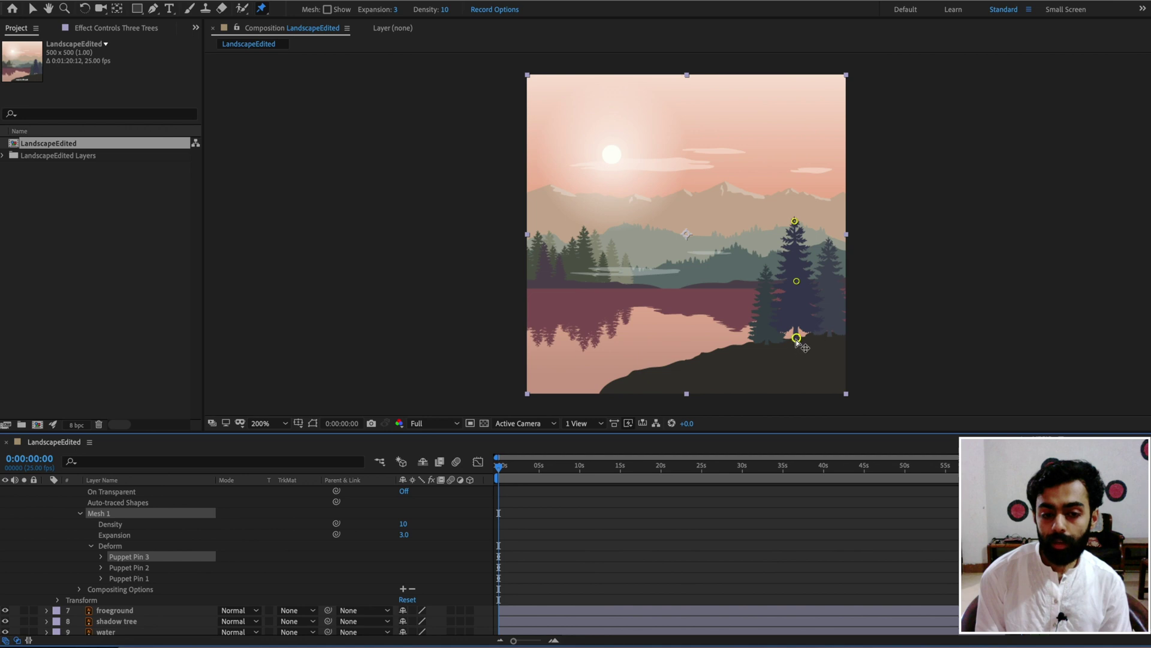
{"action": "left_click", "coordinate": [796, 338]}
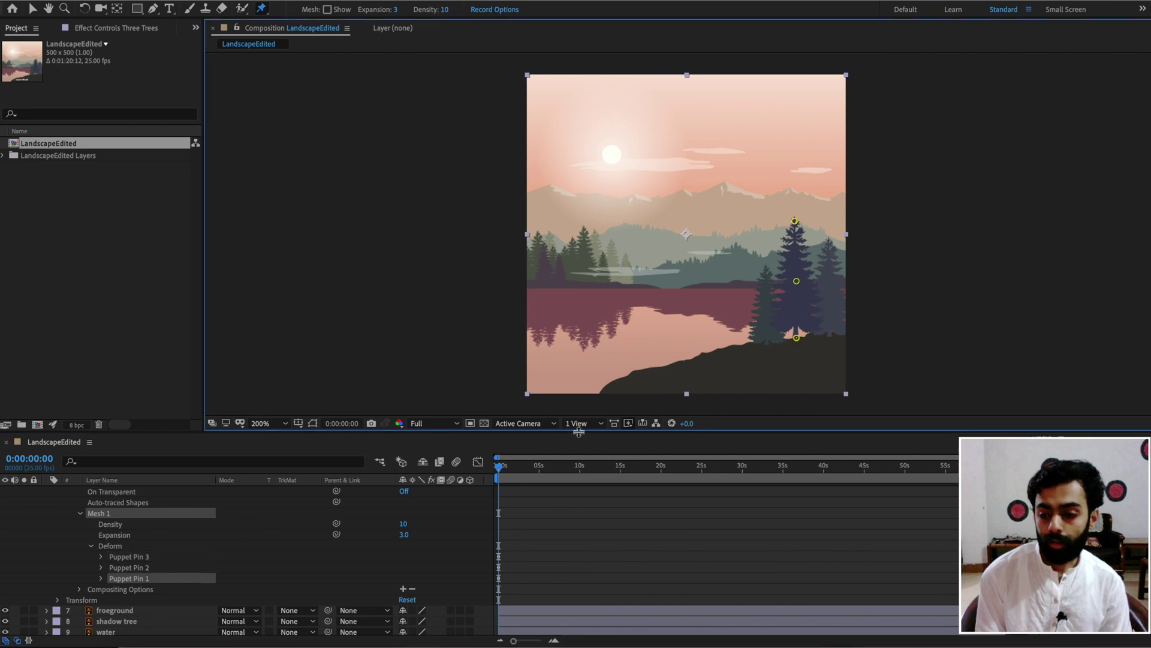
{"action": "left_click", "coordinate": [101, 578]}
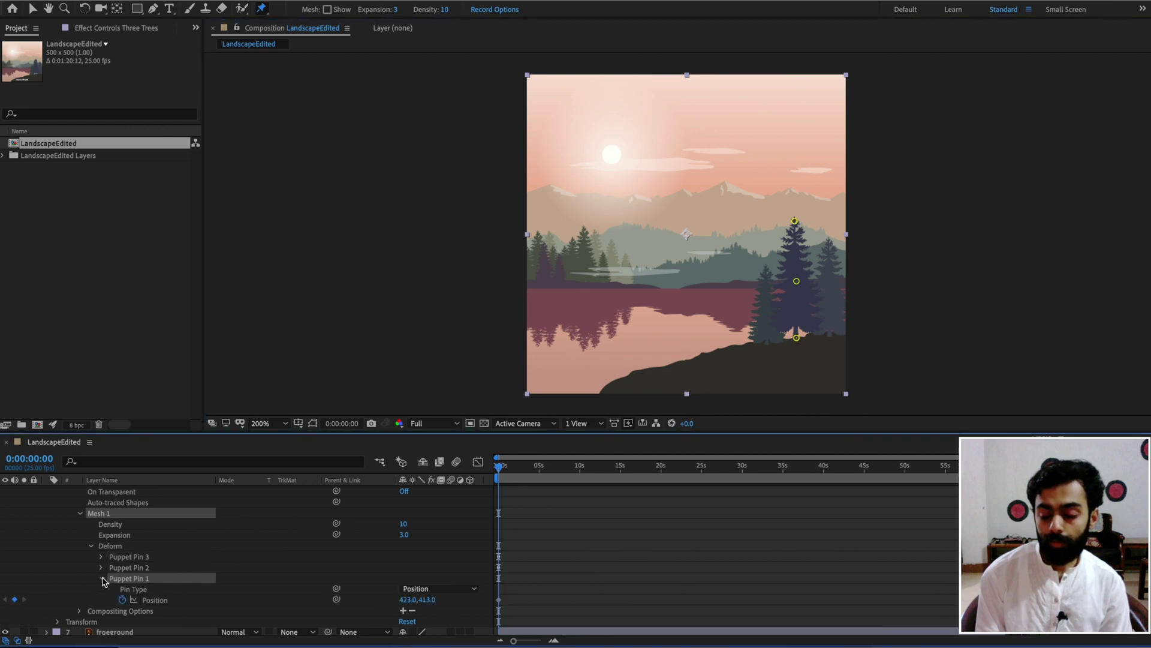
{"action": "left_click", "coordinate": [123, 599]}
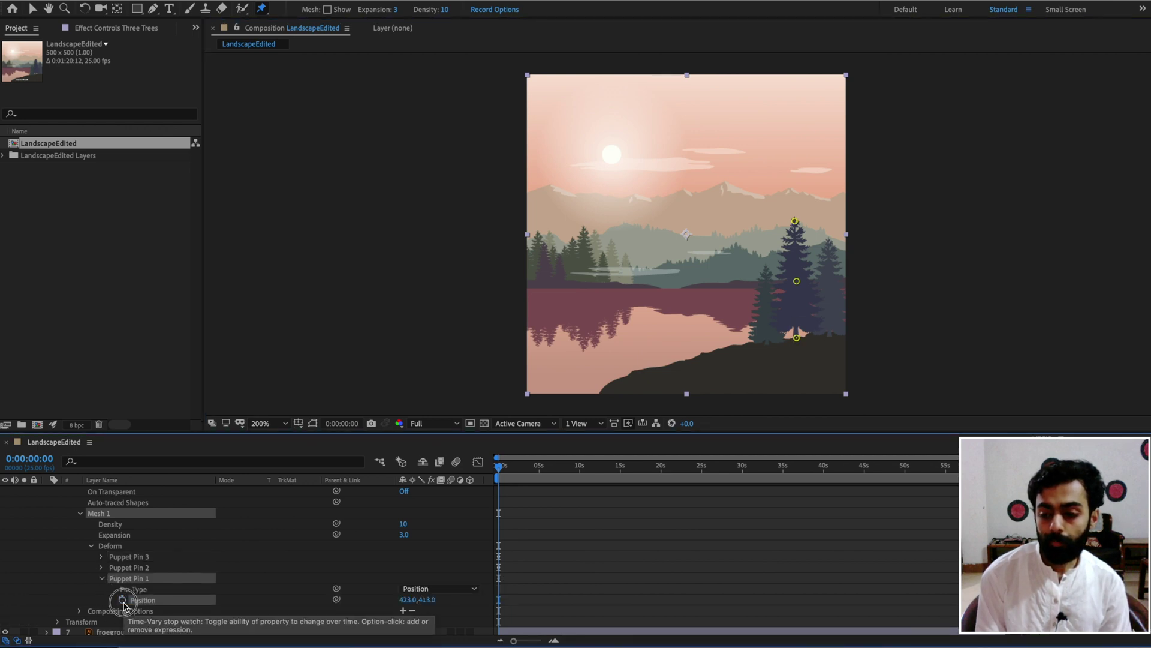
- Turn off Position keyframing for Puppet Pin 2 and Puppet Pin 3, and collapse the Three Trees layer
{"action": "left_click", "coordinate": [101, 579]}
{"action": "left_click", "coordinate": [123, 570]}
{"action": "left_click", "coordinate": [122, 559], "text": "shift"}
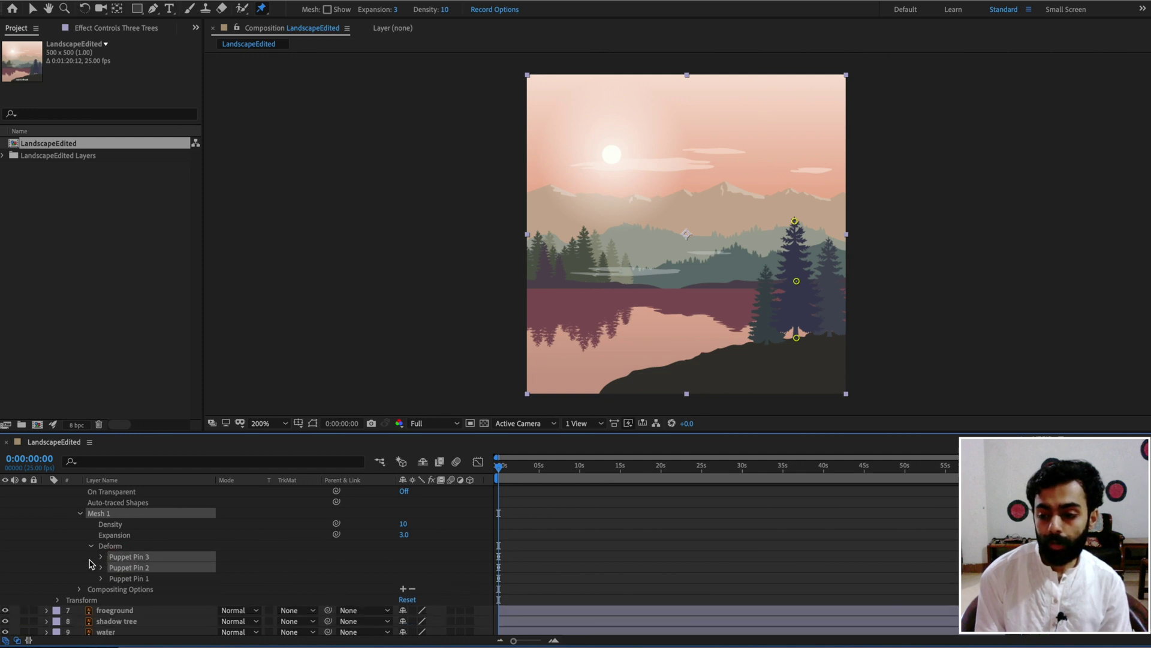
{"action": "left_click", "coordinate": [101, 557]}
{"action": "scroll", "coordinate": [122, 595], "scroll_direction": "down", "scroll_amount": 1}
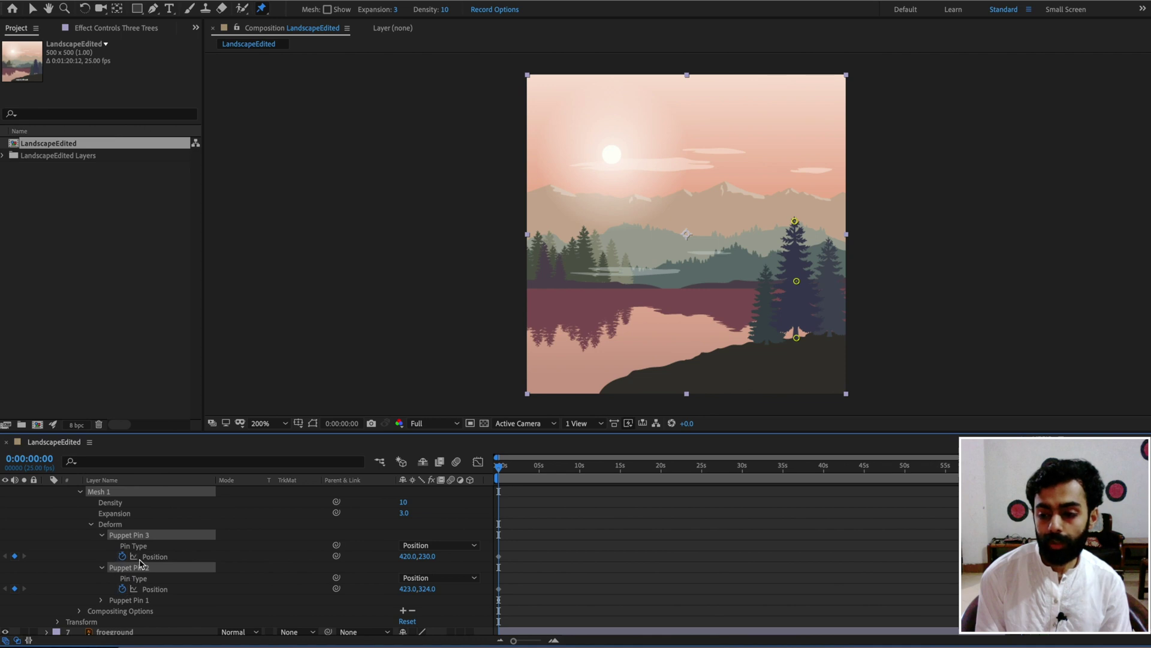
{"action": "left_click", "coordinate": [102, 535]}
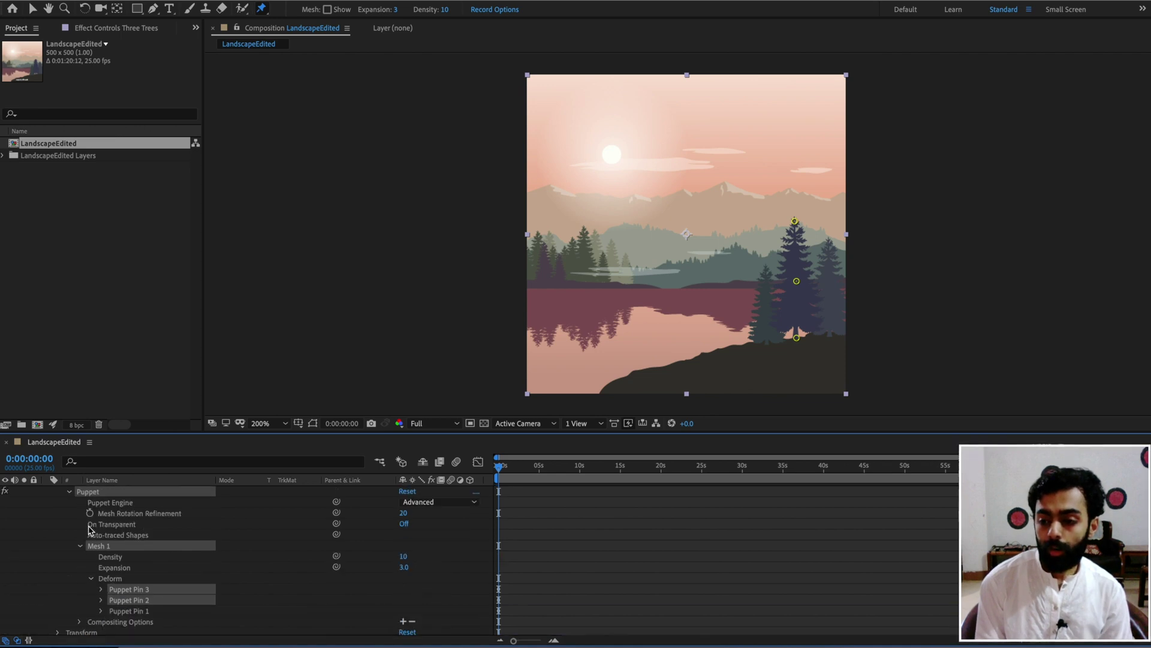
{"action": "scroll", "coordinate": [48, 519], "scroll_direction": "up", "scroll_amount": 3}
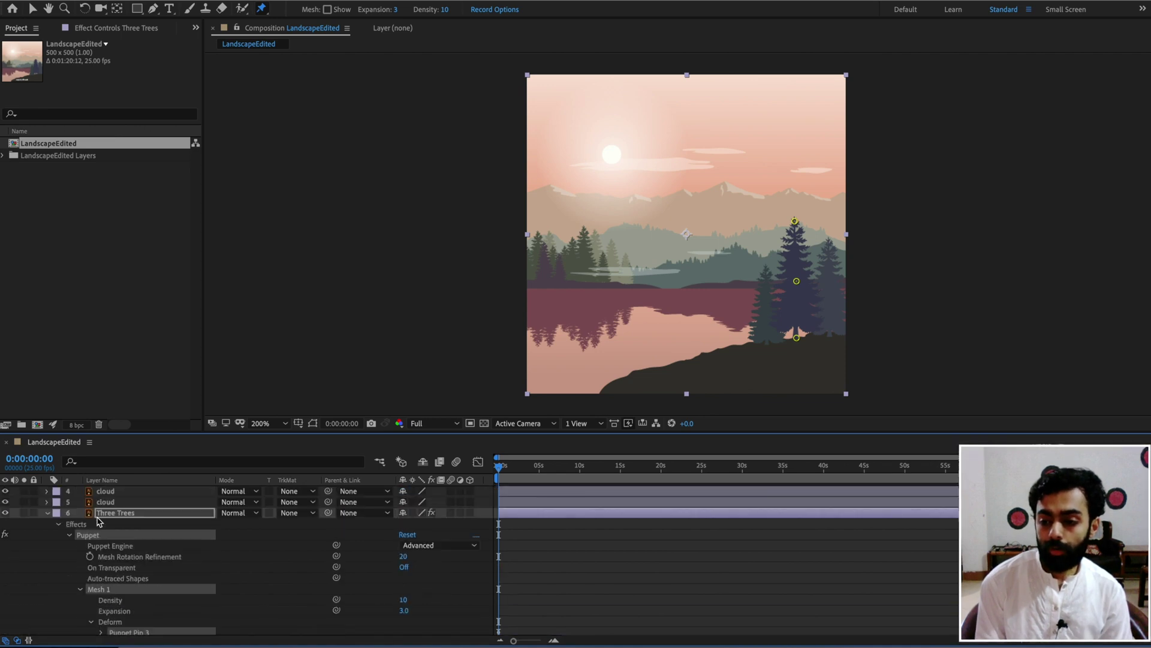
{"action": "left_click", "coordinate": [46, 513]}
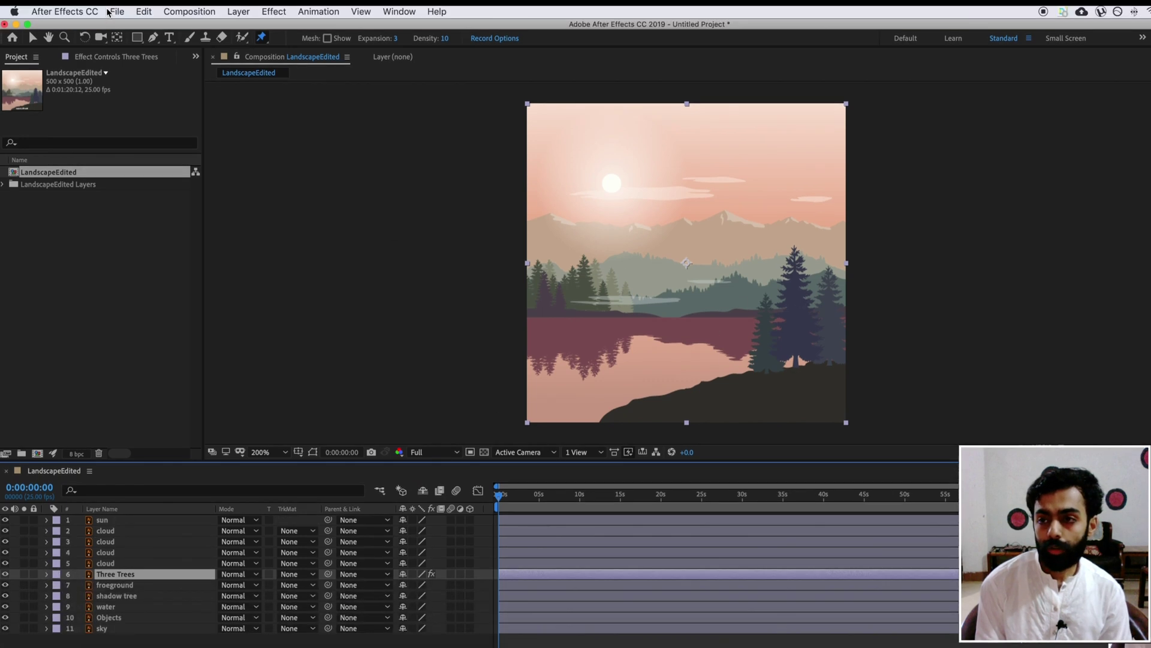
- Run the AFPHairRig_03_5.jsx script file on the Three Trees layer, applying it to PuppetPins
{"action": "left_click", "coordinate": [117, 12]}
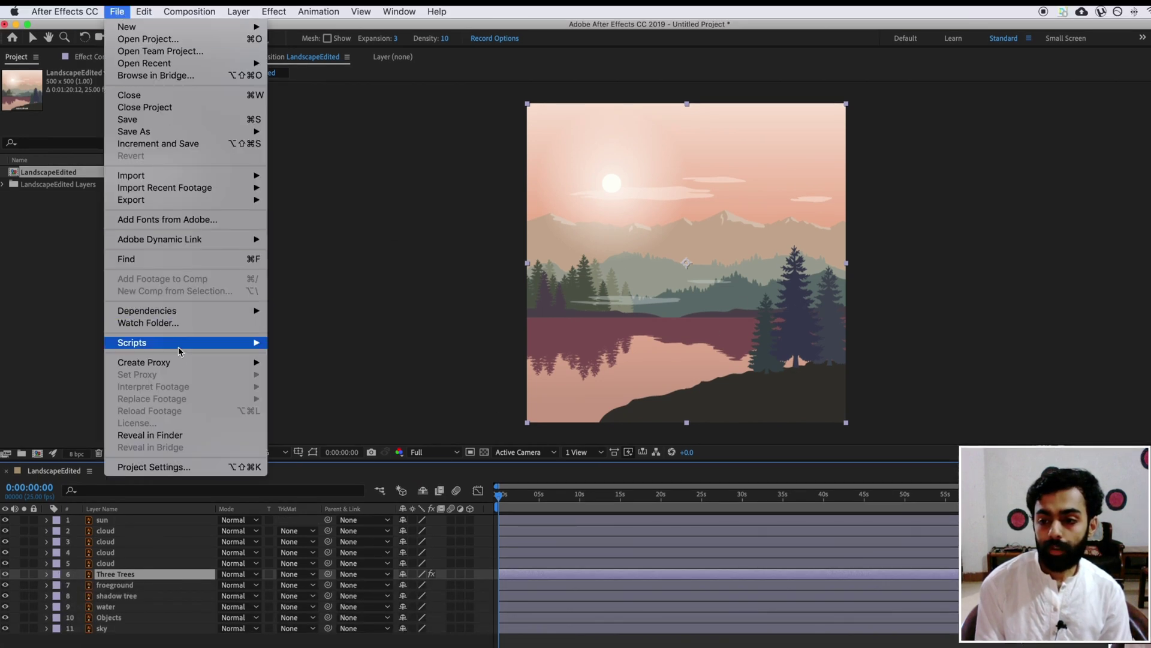
{"action": "mouse_move", "coordinate": [243, 343]}
{"action": "key", "text": "Return"}
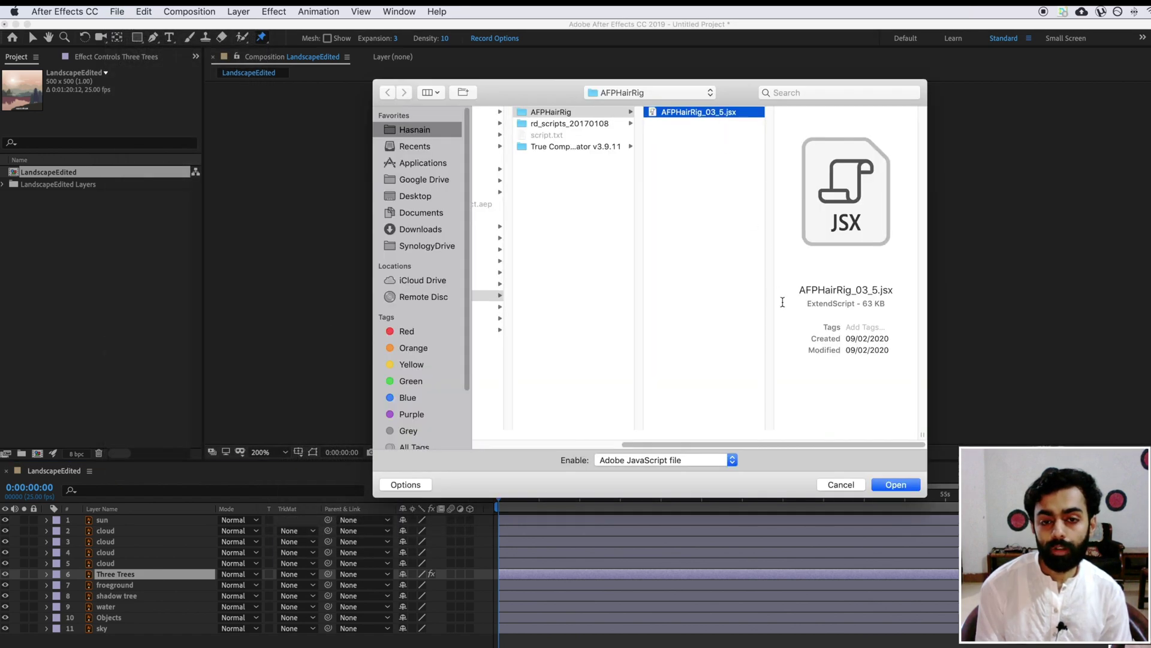
{"action": "left_click", "coordinate": [888, 487]}
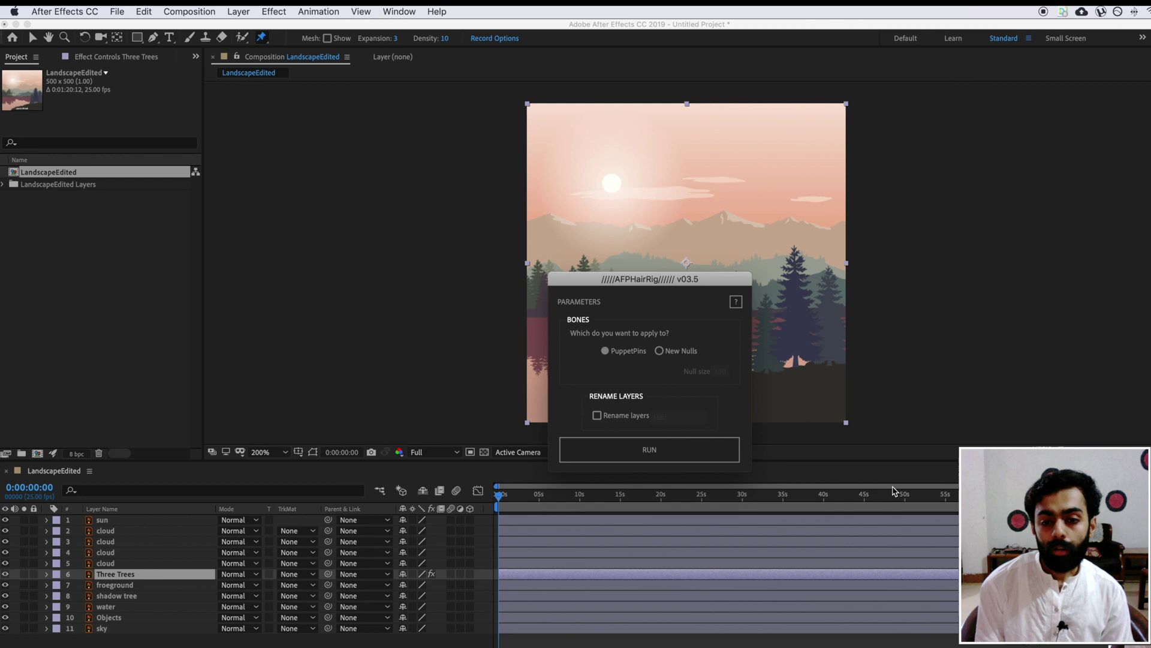
{"action": "left_click_drag", "start_coordinate": [714, 280], "coordinate": [789, 222]}
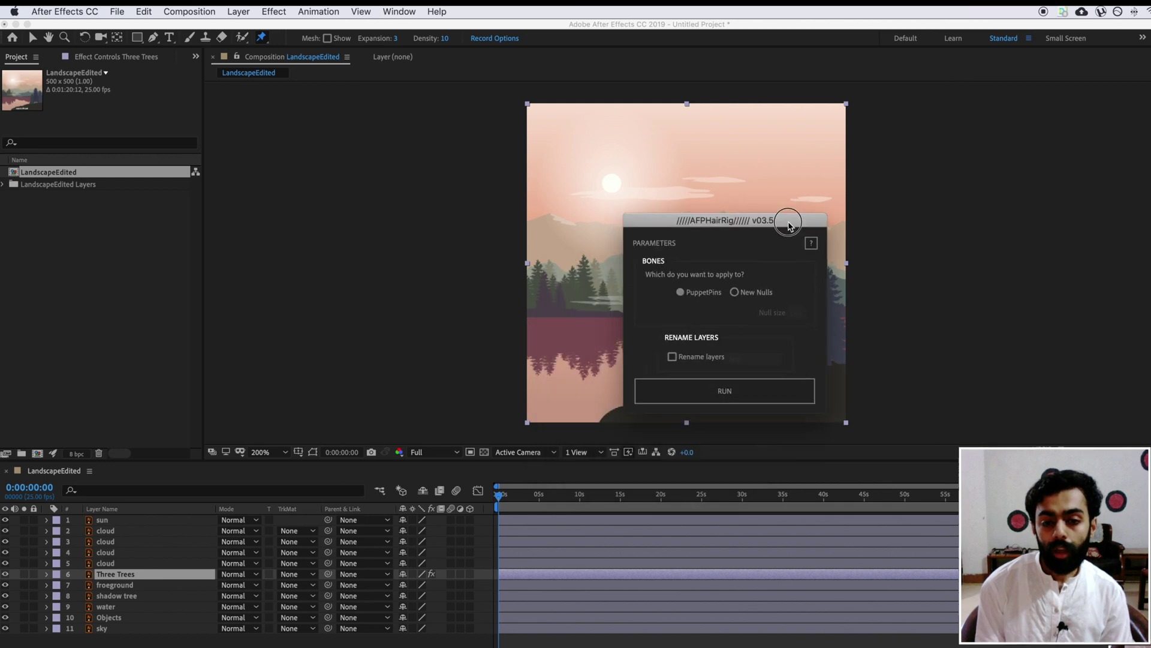
{"action": "left_click", "coordinate": [726, 392]}
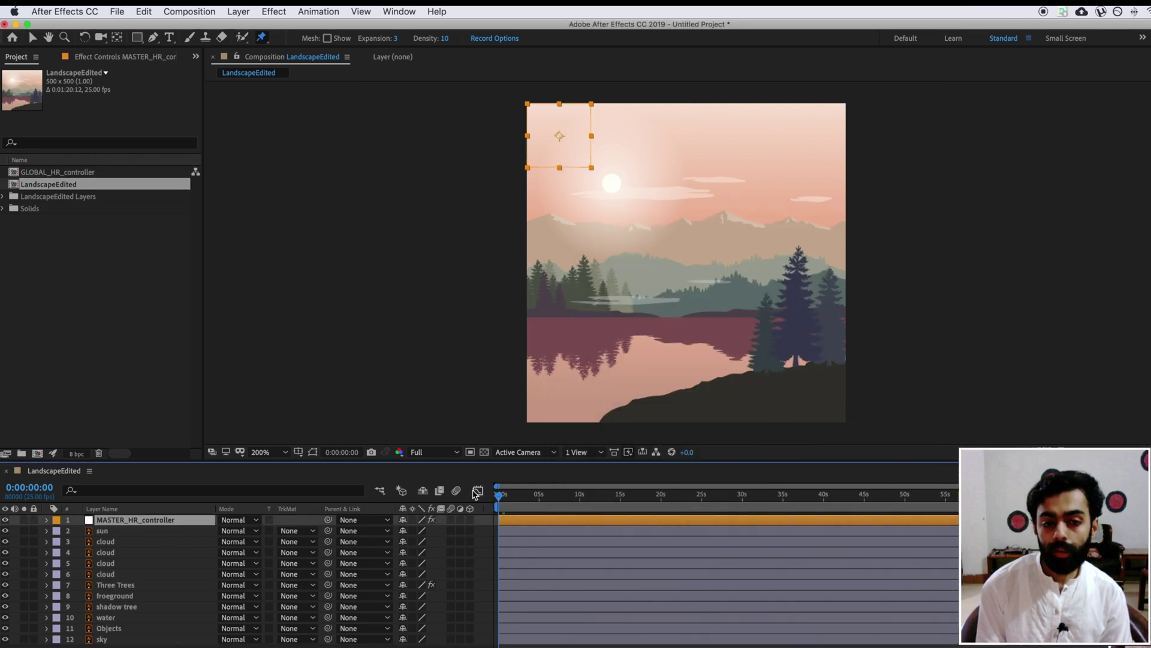
- Preview the tree and cloud motion, and return to the start of the timeline
{"action": "key", "text": "space"}
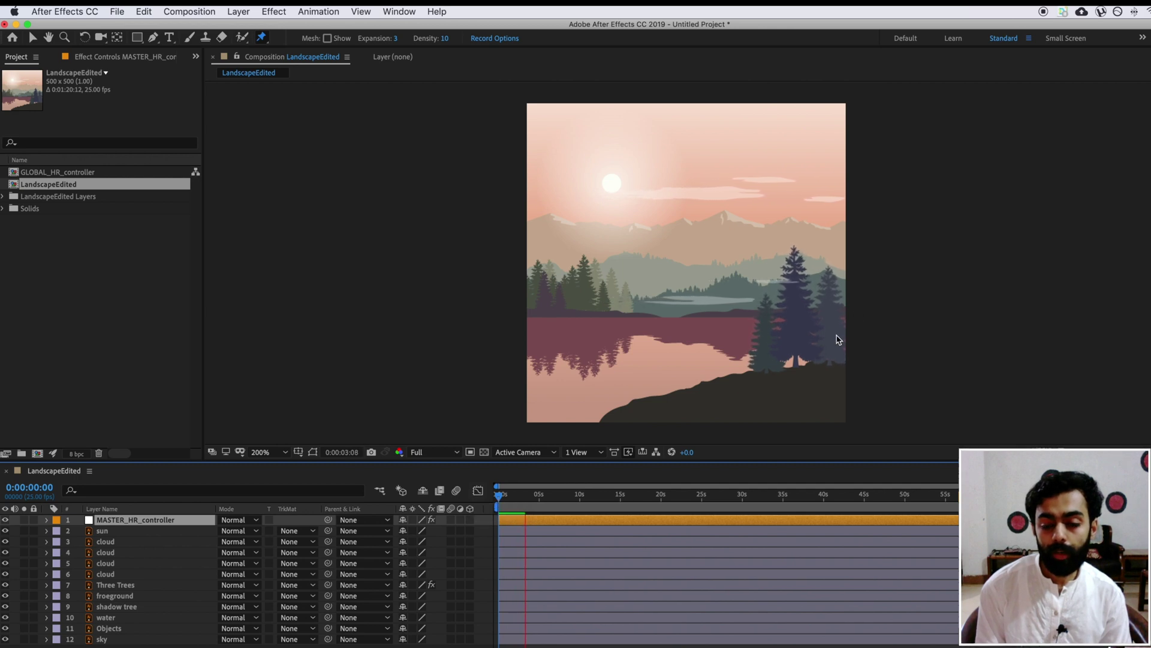
{"action": "key", "text": "space"}
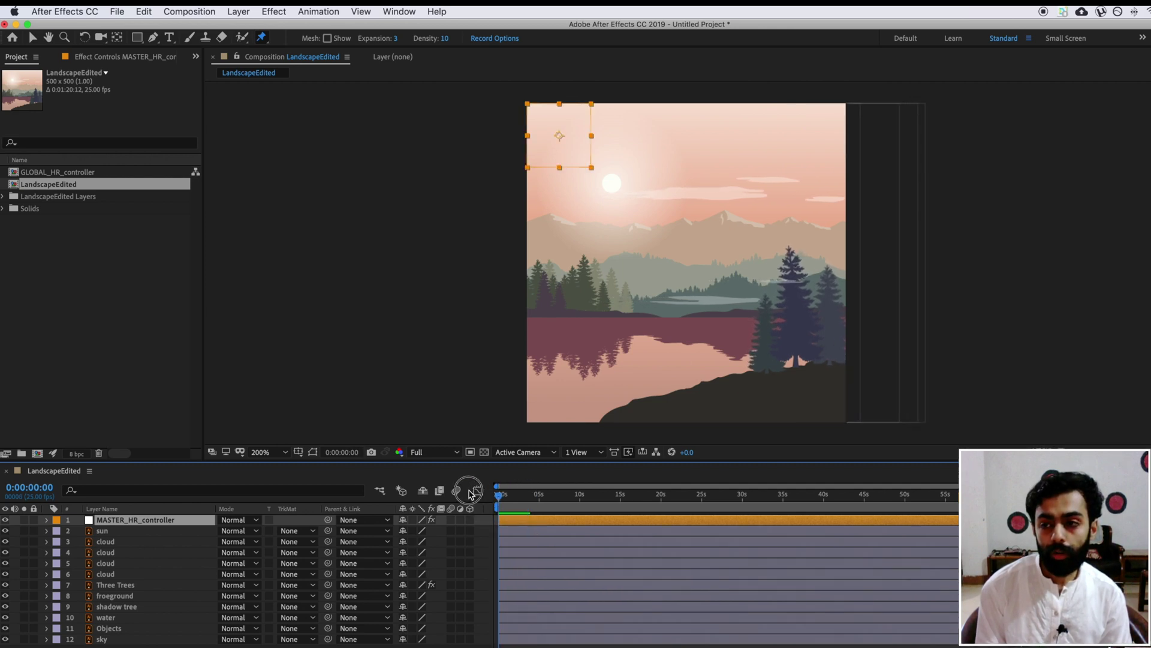
{"action": "key", "text": "Home"}
- Set the Amp slider of the Three Trees layer's hair rig to 3
{"action": "left_click", "coordinate": [125, 54]}
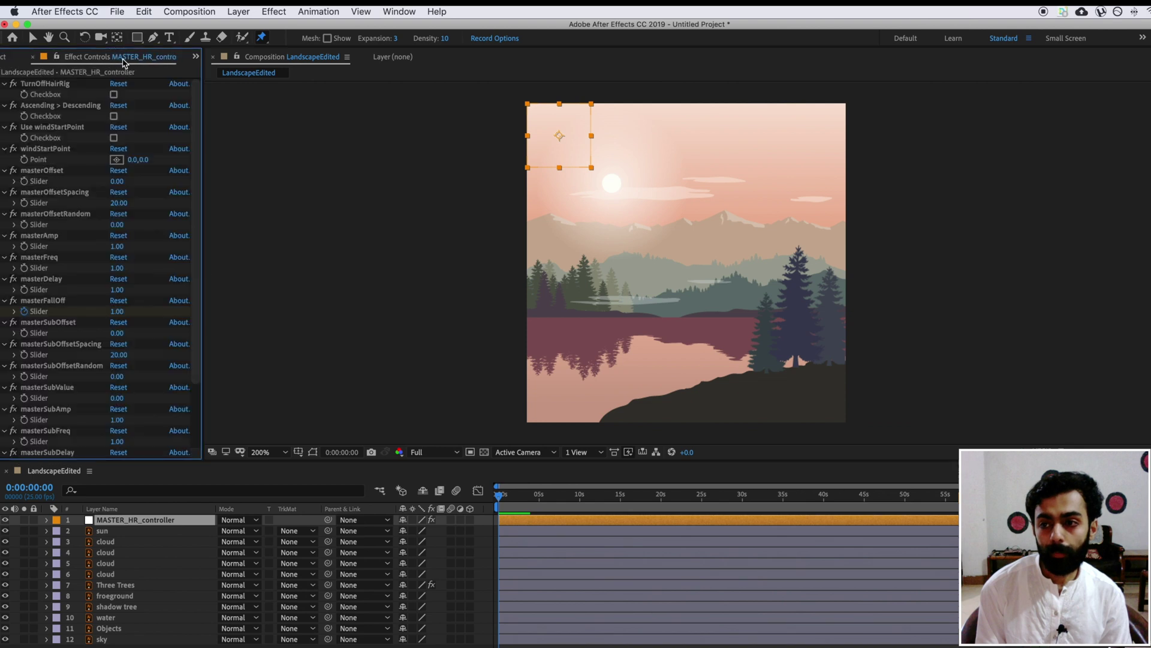
{"action": "left_click", "coordinate": [115, 585]}
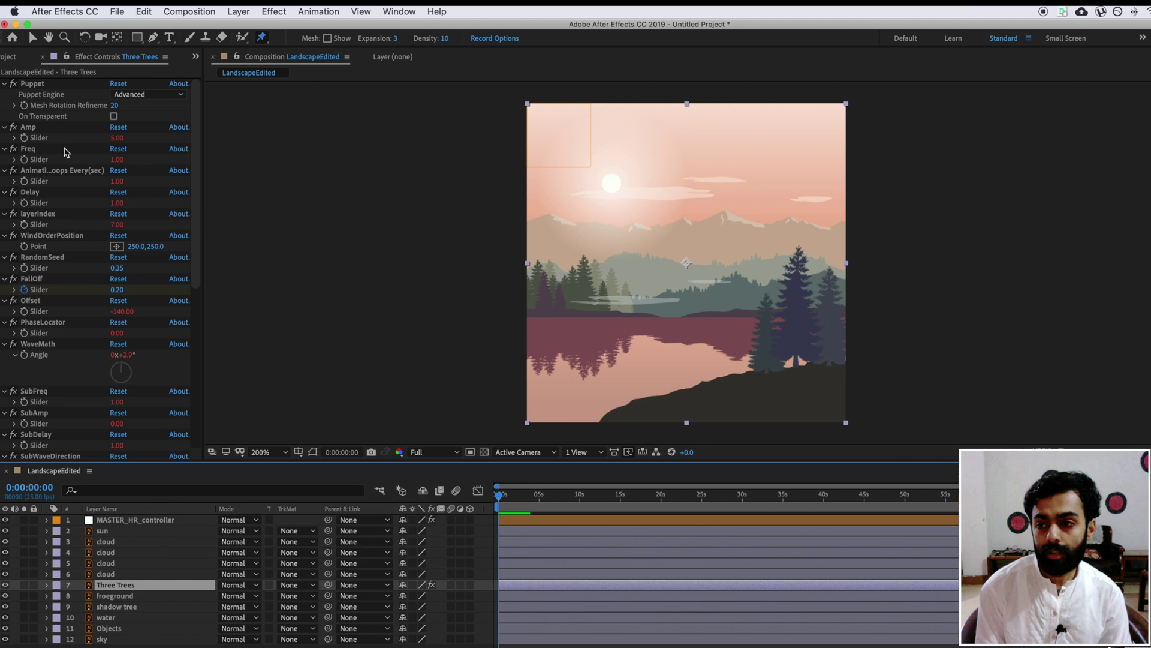
{"action": "left_click", "coordinate": [117, 138]}
{"action": "type", "text": "3"}
{"action": "key", "text": "Return"}
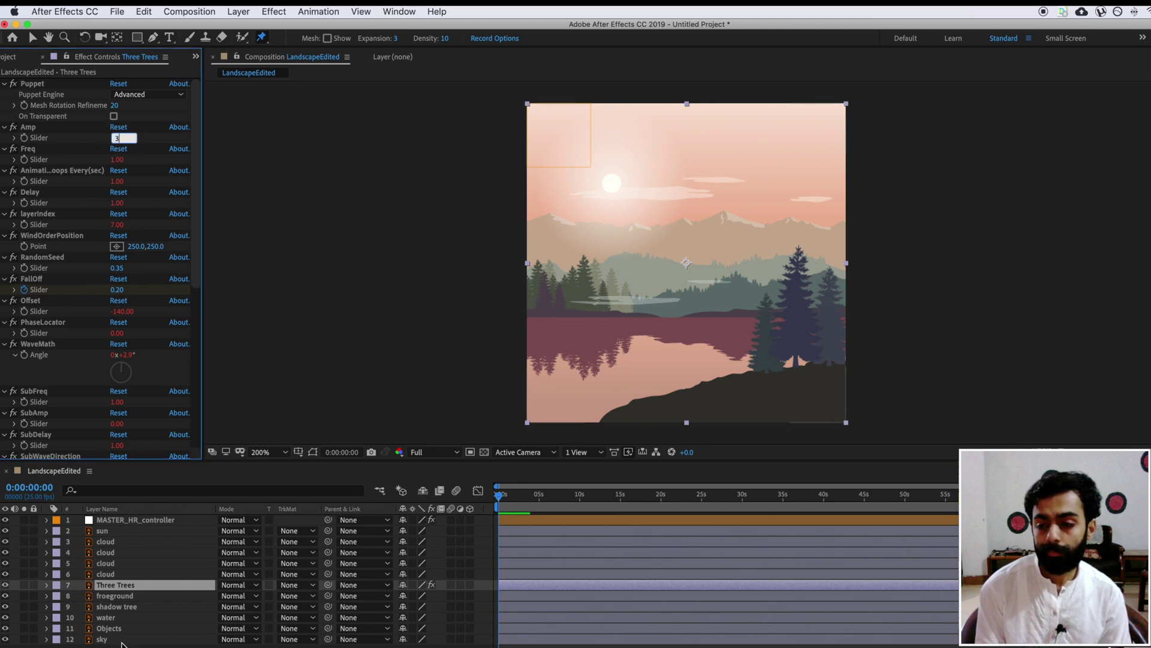
{"action": "left_click", "coordinate": [180, 645]}
- Preview the trees' sway with the new amplitude, return to the start of the timeline, and show the project items
{"action": "key", "text": "space"}
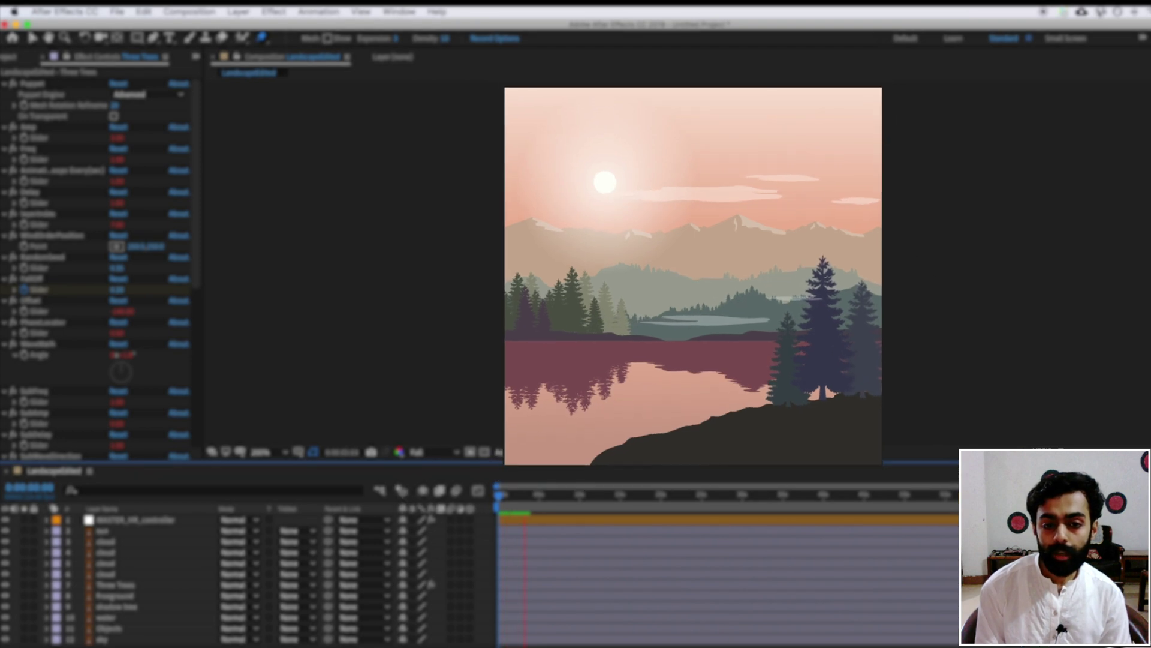
{"action": "key", "text": "space"}
{"action": "key", "text": "ctrl+p"}
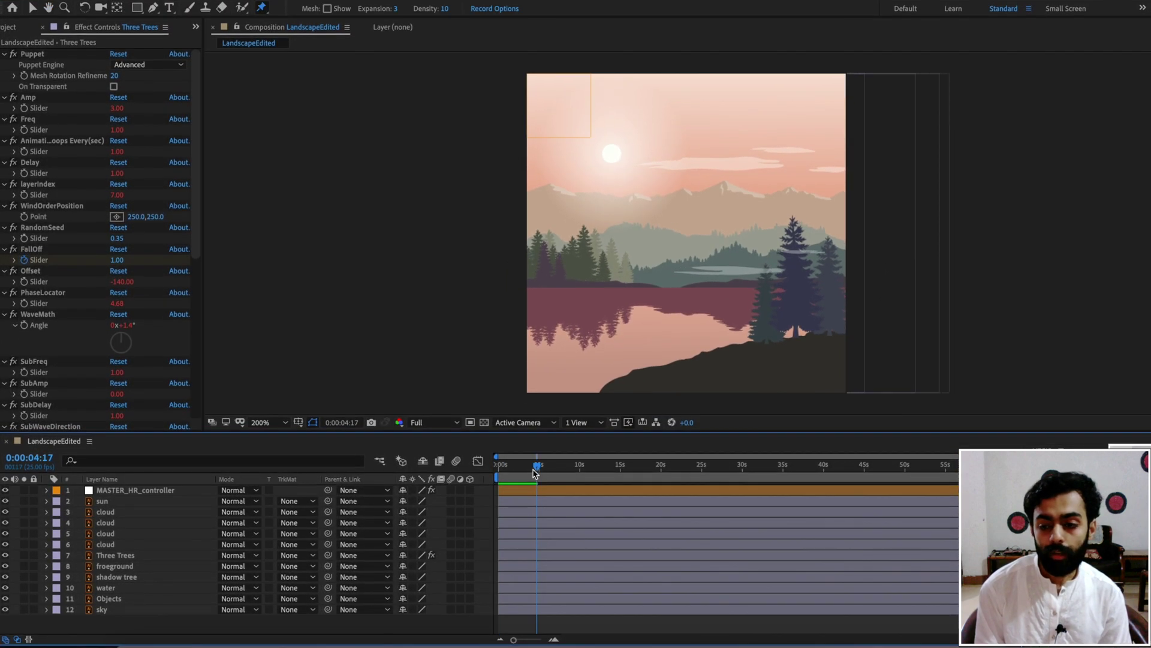
{"action": "left_click", "coordinate": [9, 27]}
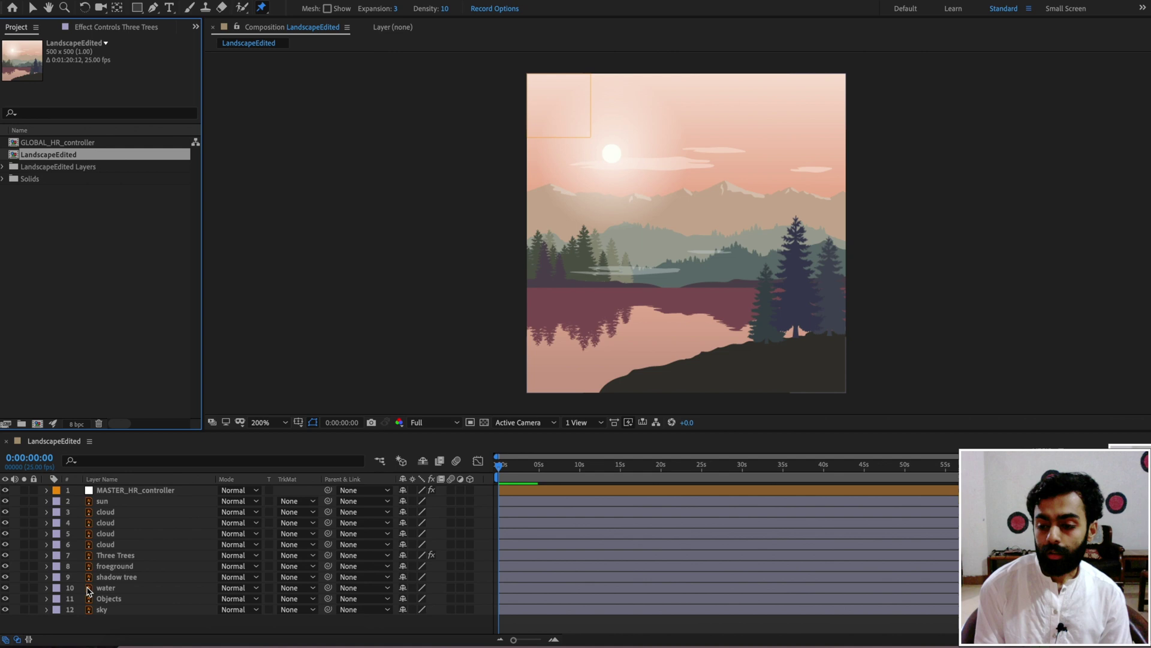
- Duplicate the shadow tree and water layers together and hide both duplicates
{"action": "left_click", "coordinate": [110, 578]}
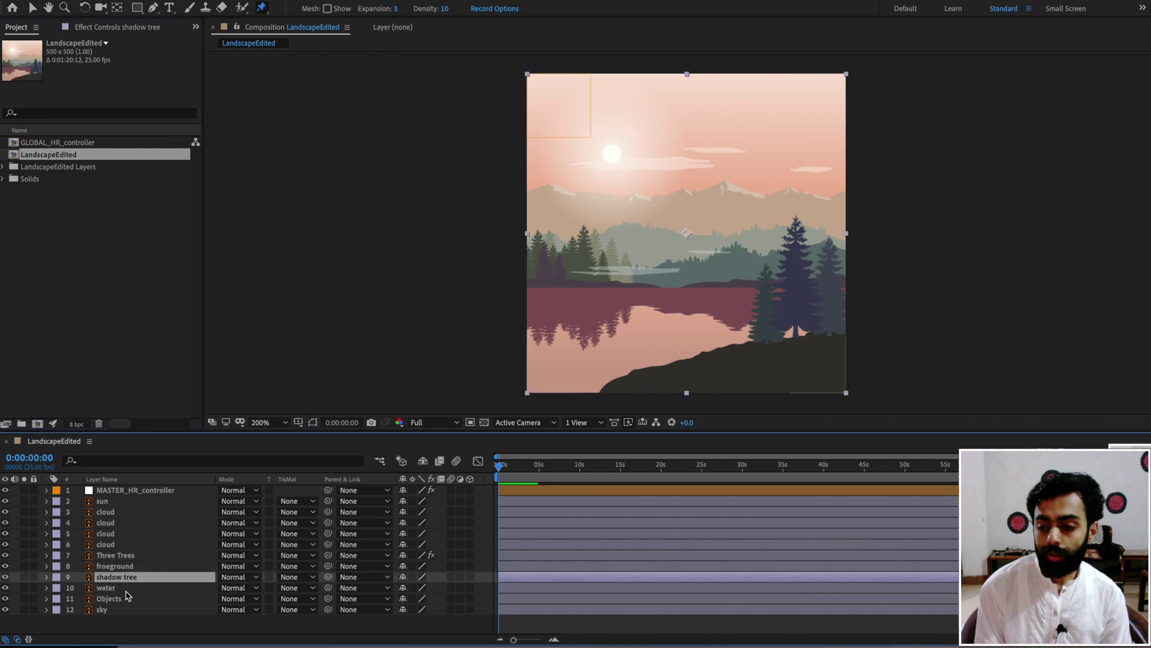
{"action": "left_click", "coordinate": [107, 588], "text": "shift"}
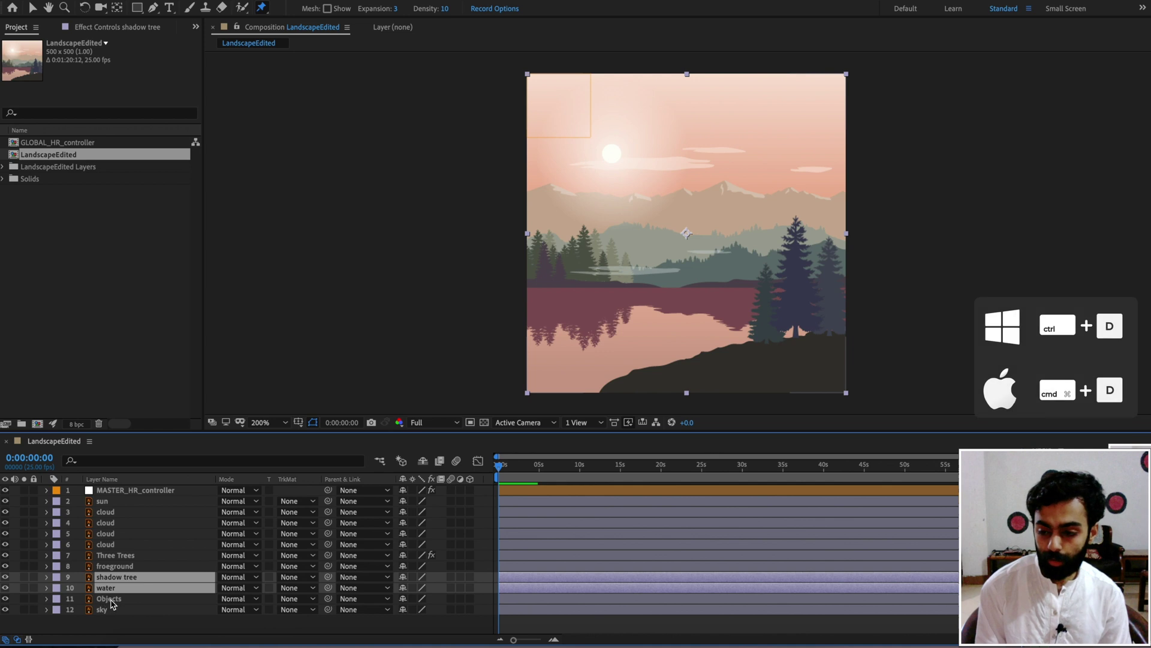
{"action": "key", "text": "ctrl+d"}
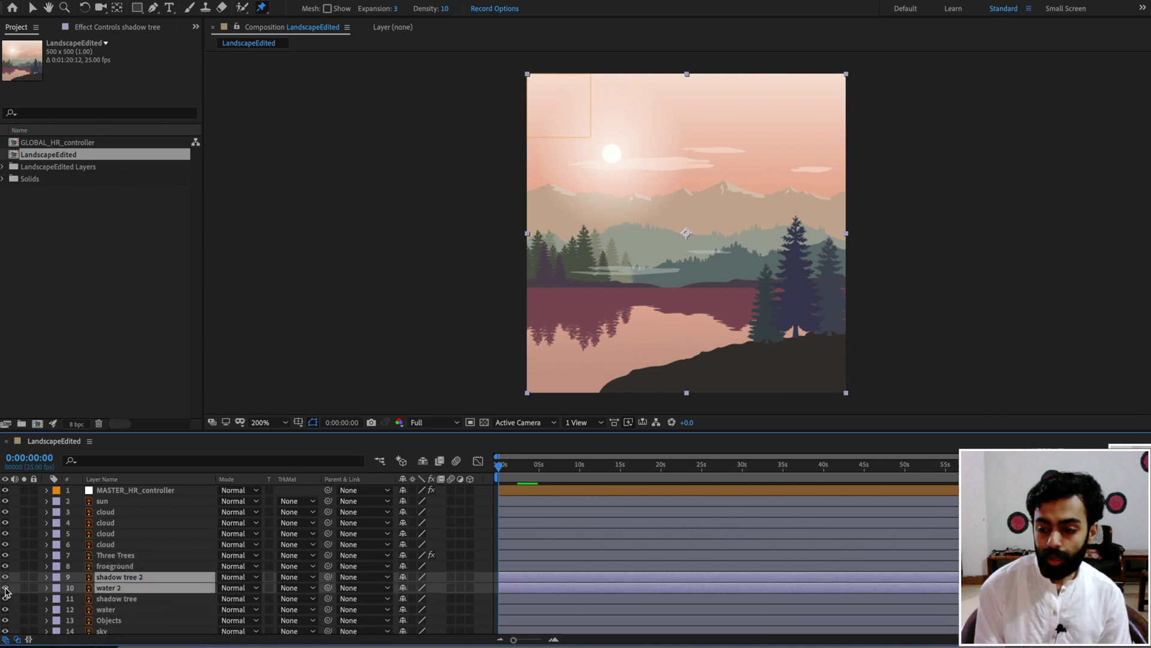
{"action": "left_click_drag", "start_coordinate": [8, 592], "coordinate": [6, 576]}
- Pre-compose the original shadow tree and water layers into a new composition named WaterLayer
{"action": "key", "text": "ctrl+Down"}
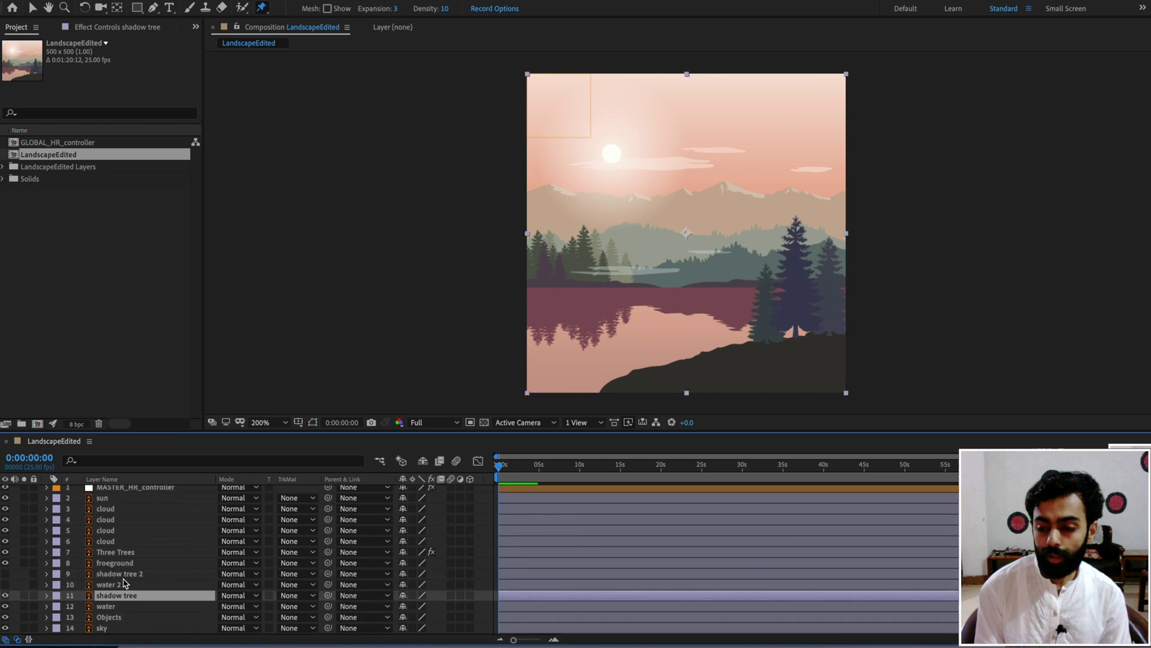
{"action": "key", "text": "ctrl+shift+Down"}
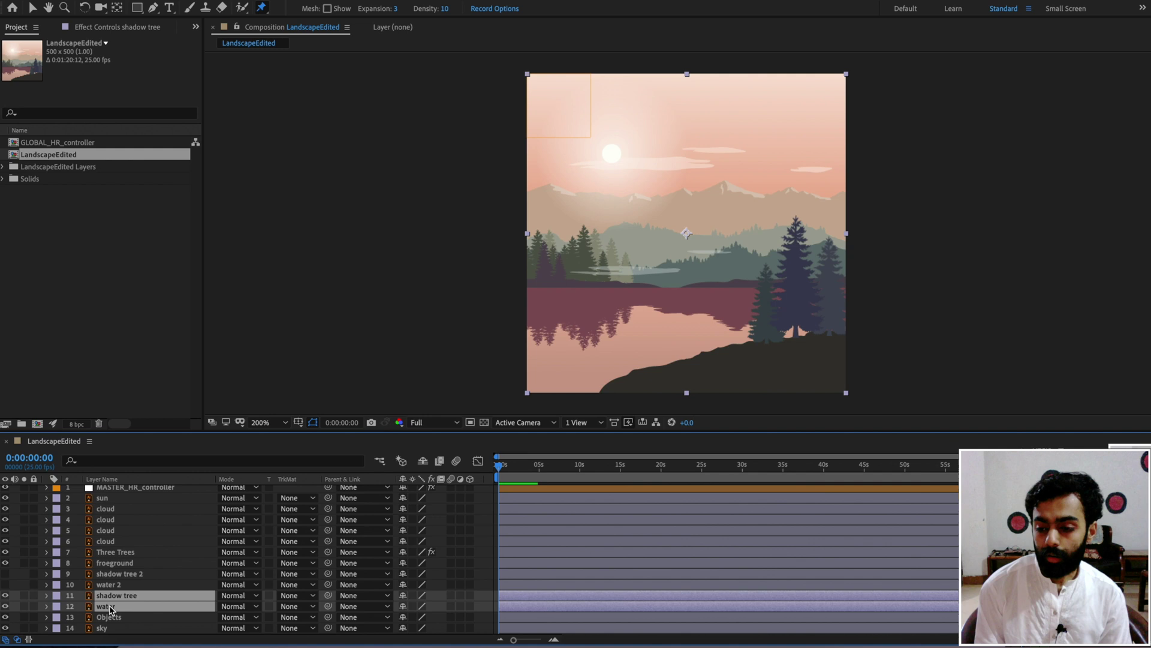
{"action": "right_click", "coordinate": [109, 611]}
{"action": "left_click", "coordinate": [162, 585]}
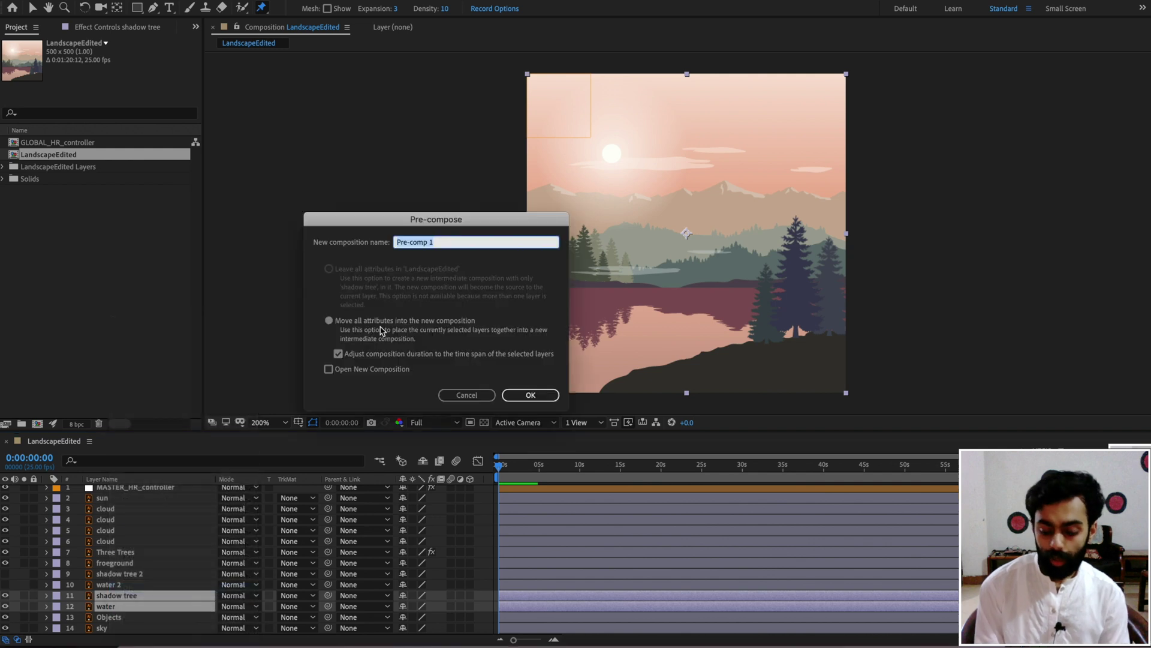
{"action": "type", "text": "WaterLayer"}
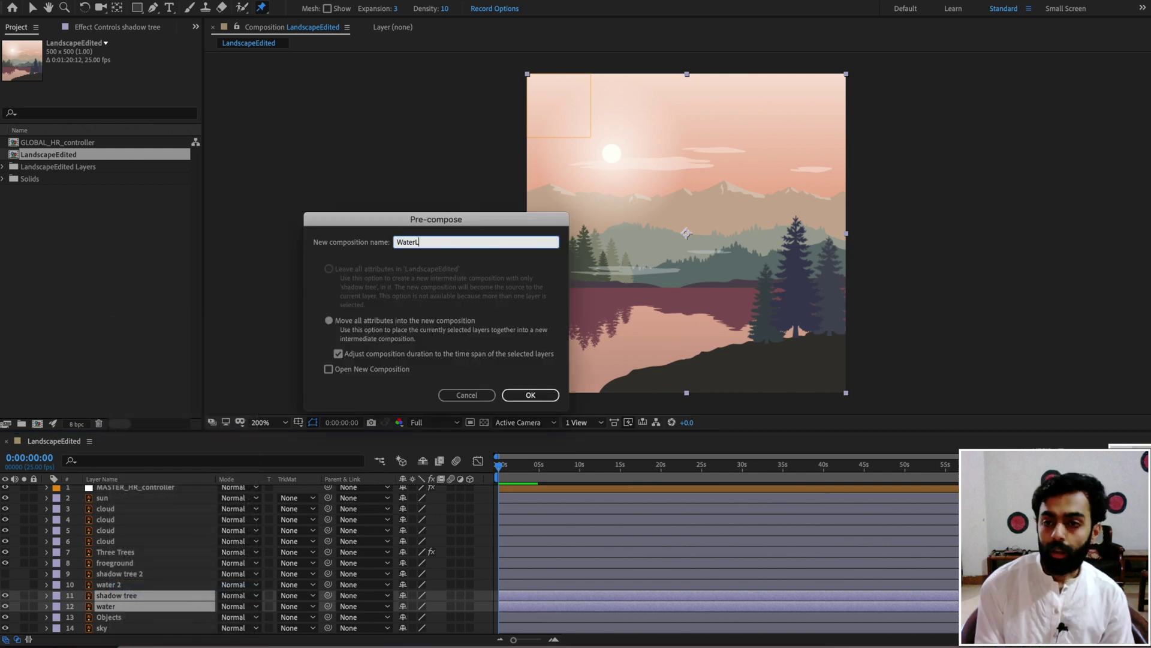
{"action": "key", "text": "Return"}
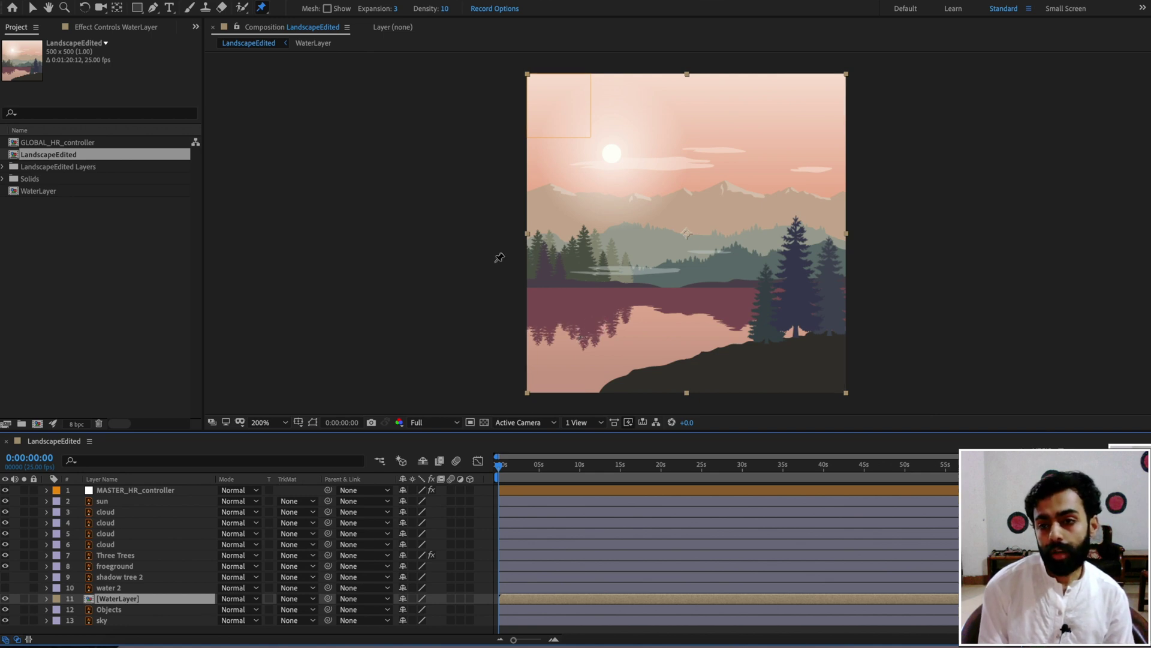
- Apply Animation Composer's Wave Warp 2 preset from the 2D Layer Transformations effect presets to WaterLayer and preview it
{"action": "left_click", "coordinate": [400, 4]}
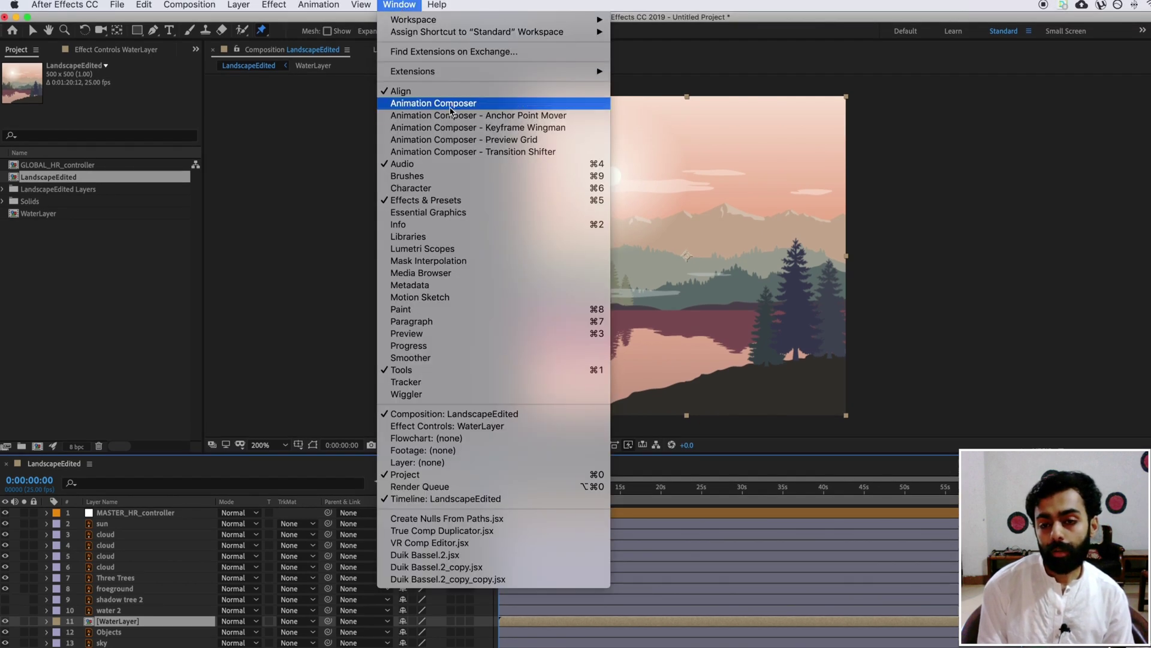
{"action": "left_click", "coordinate": [450, 105]}
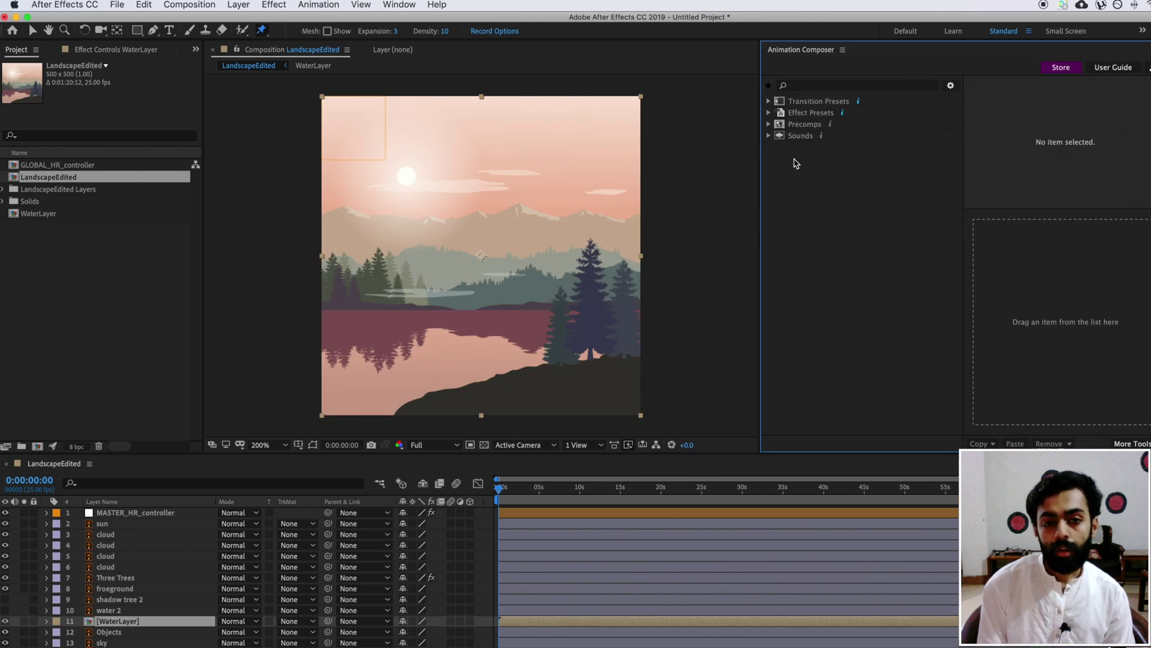
{"action": "left_click", "coordinate": [769, 113]}
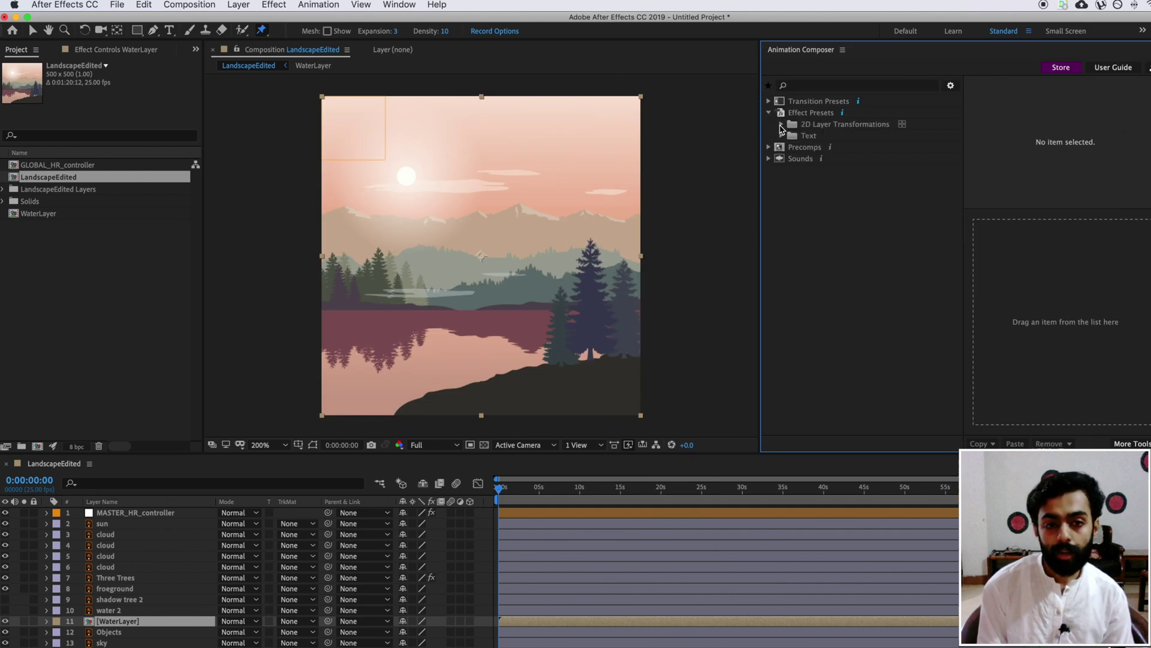
{"action": "left_click", "coordinate": [782, 125]}
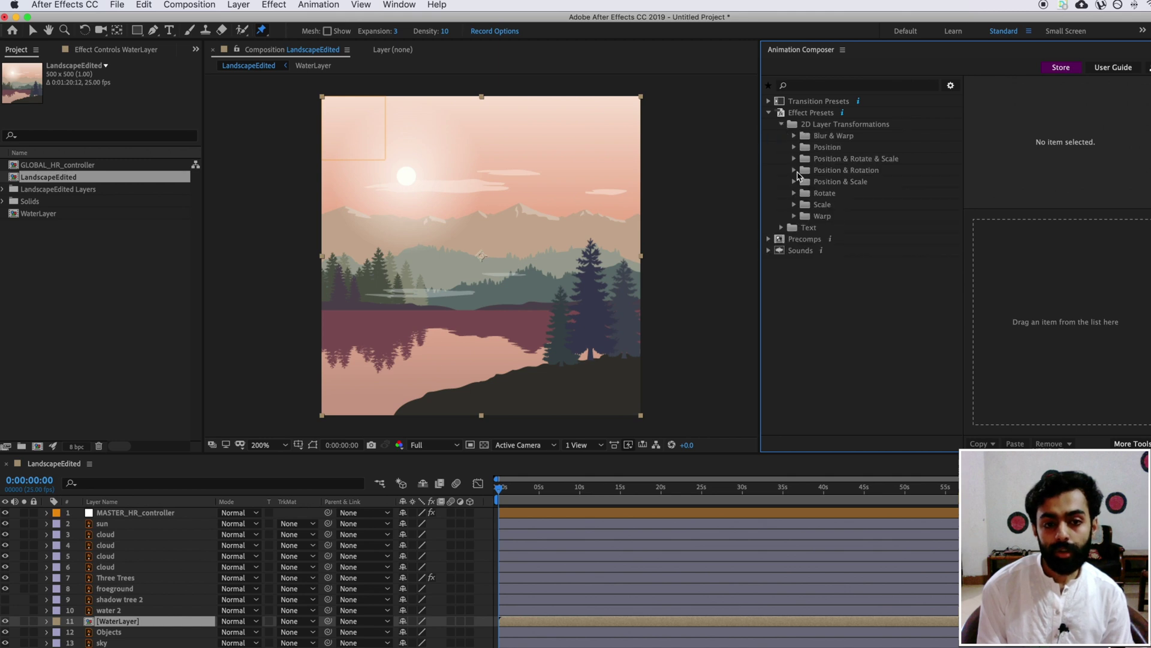
{"action": "left_click", "coordinate": [794, 217]}
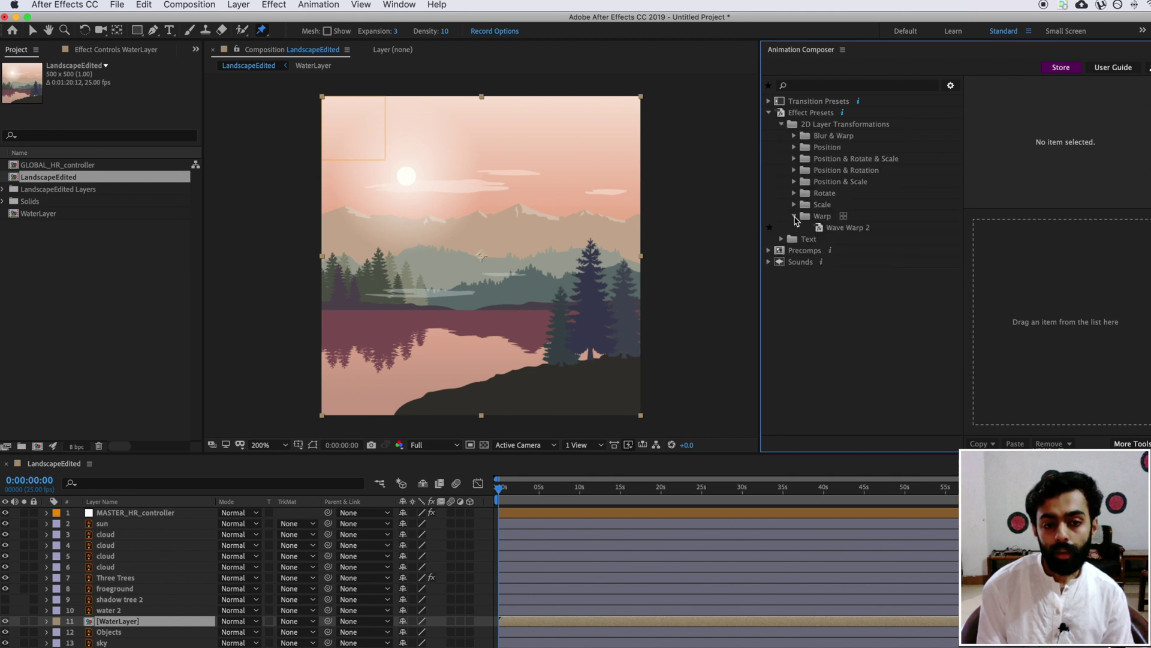
{"action": "left_click", "coordinate": [837, 228]}
{"action": "left_click", "coordinate": [784, 445]}
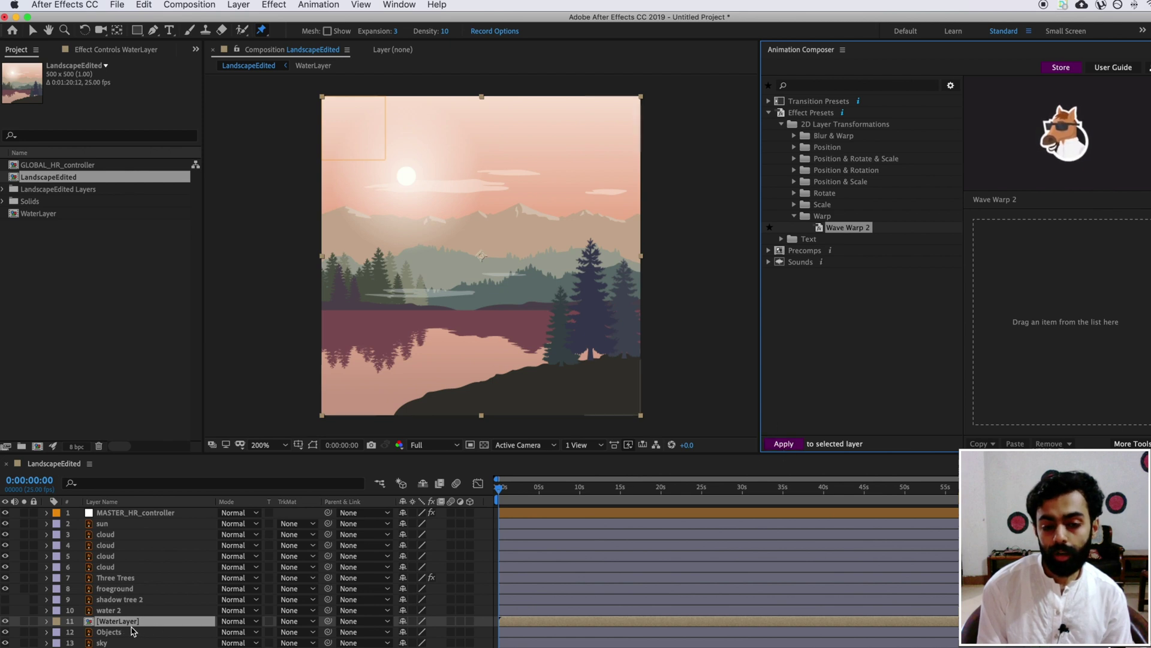
{"action": "key", "text": "space"}
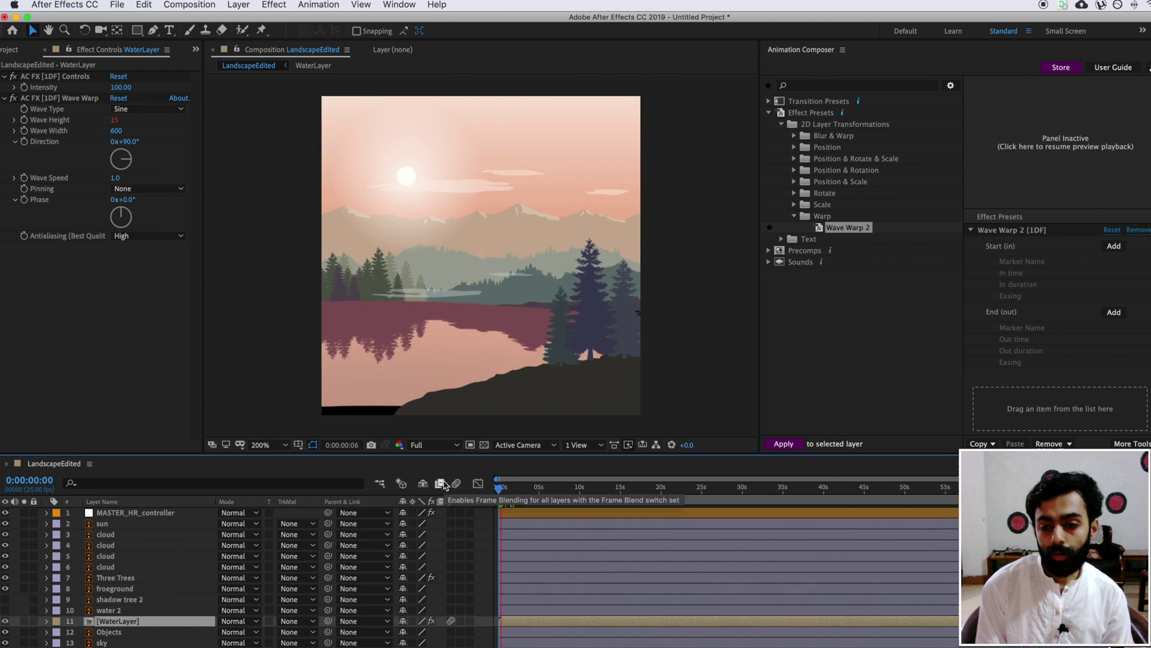
{"action": "key", "text": "space"}
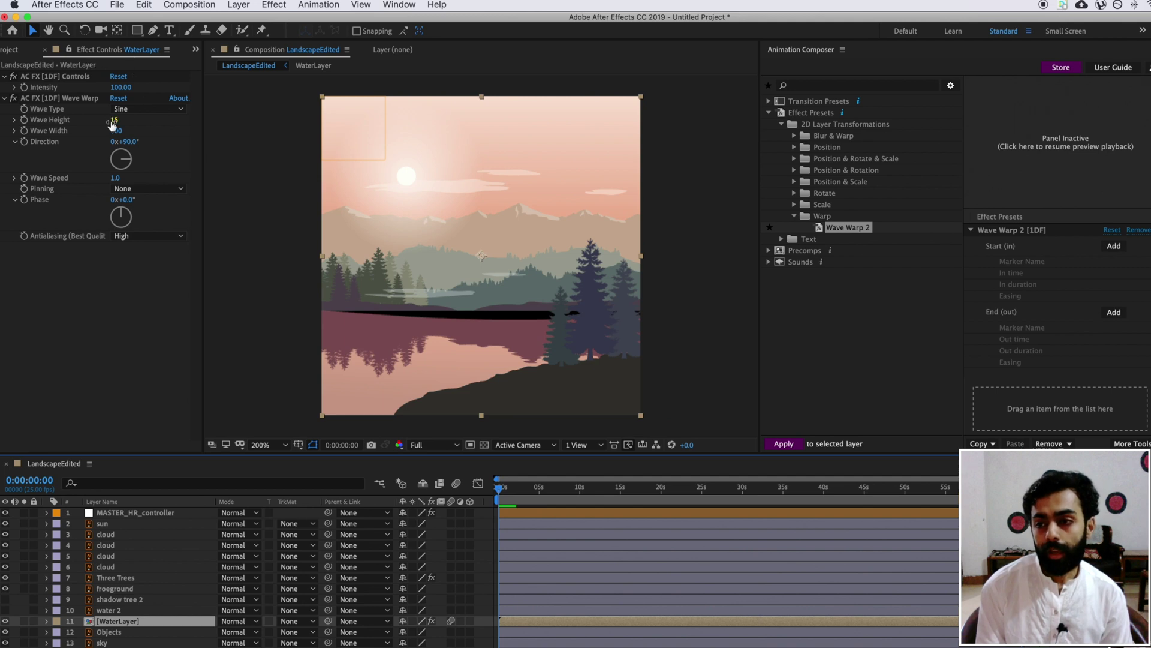
- Set the Wave Height of WaterLayer's Wave Warp effect to 2 and preview the water motion
{"action": "left_click", "coordinate": [117, 120]}
{"action": "type", "text": "2"}
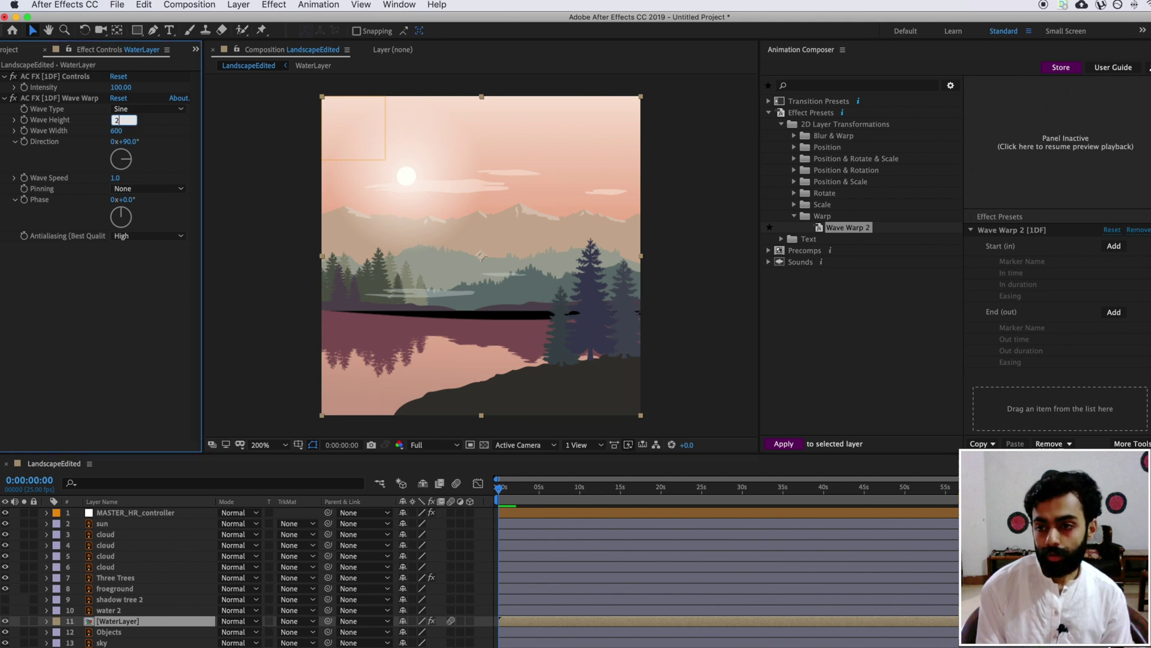
{"action": "left_click", "coordinate": [507, 489]}
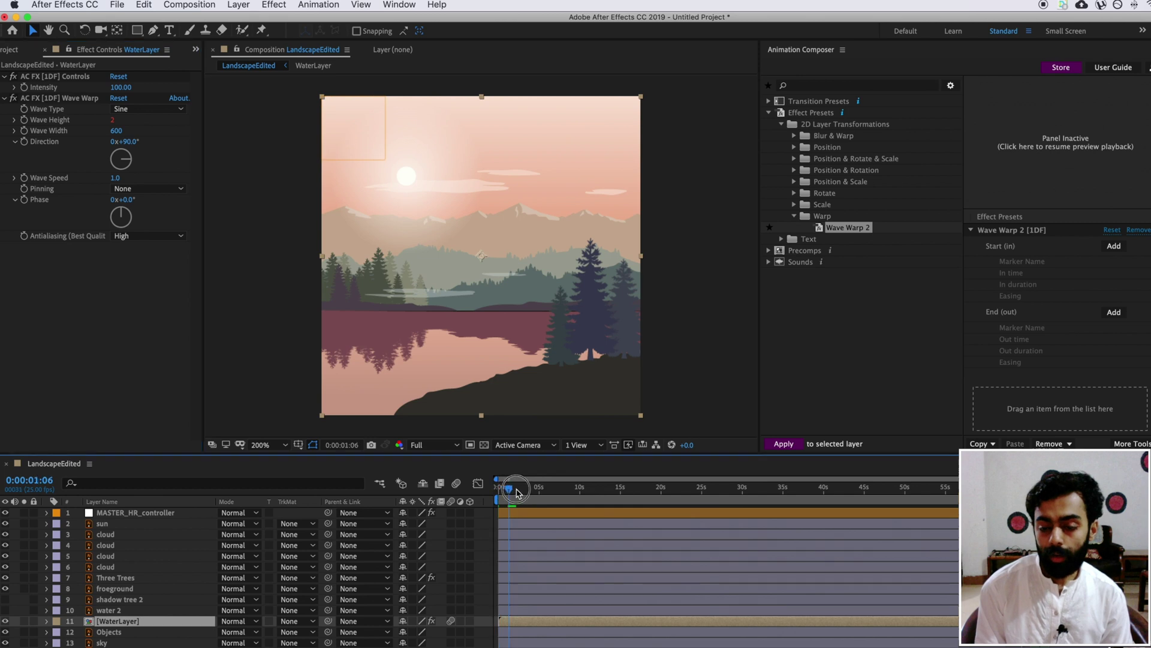
{"action": "key", "text": "space"}
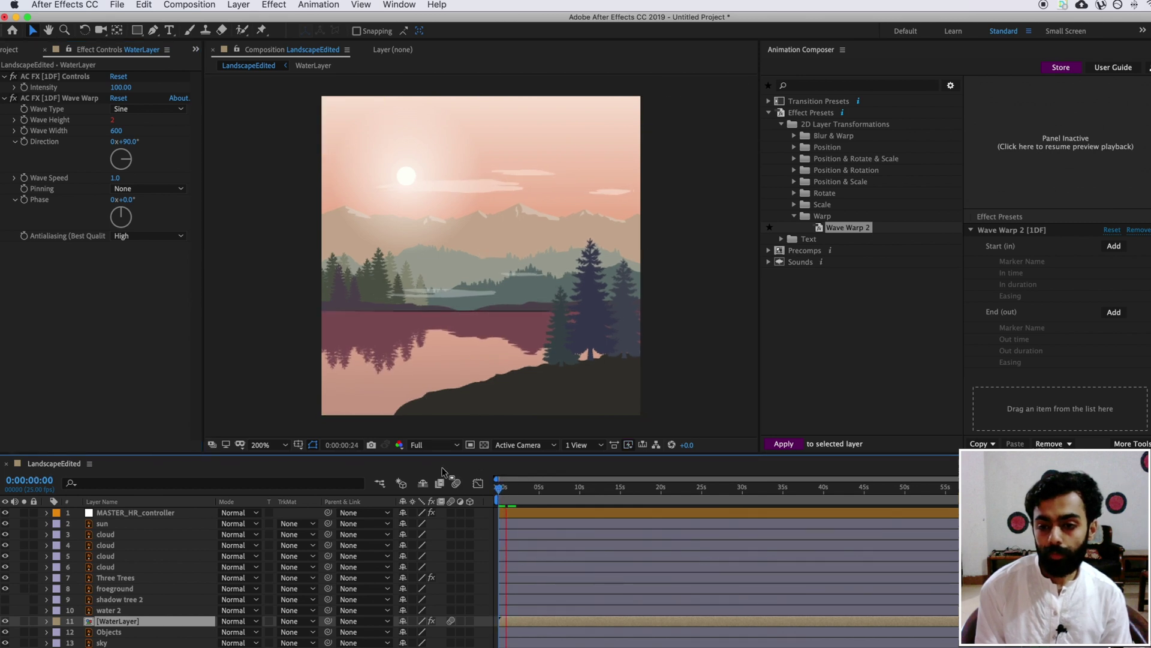
{"action": "key", "text": "space"}
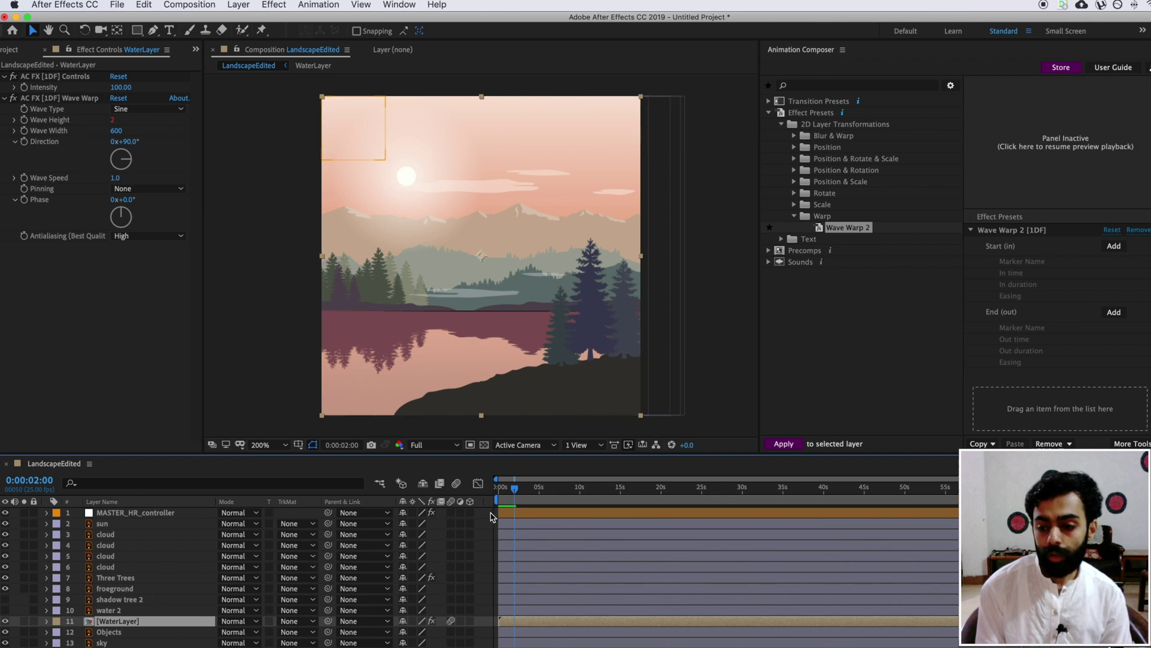
- At the start of the timeline, show the shadow tree 2 and water 2 layers and hide WaterLayer
{"action": "left_click", "coordinate": [115, 599]}
{"action": "left_click", "coordinate": [114, 610]}
{"action": "left_click_drag", "start_coordinate": [515, 487], "coordinate": [499, 488]}
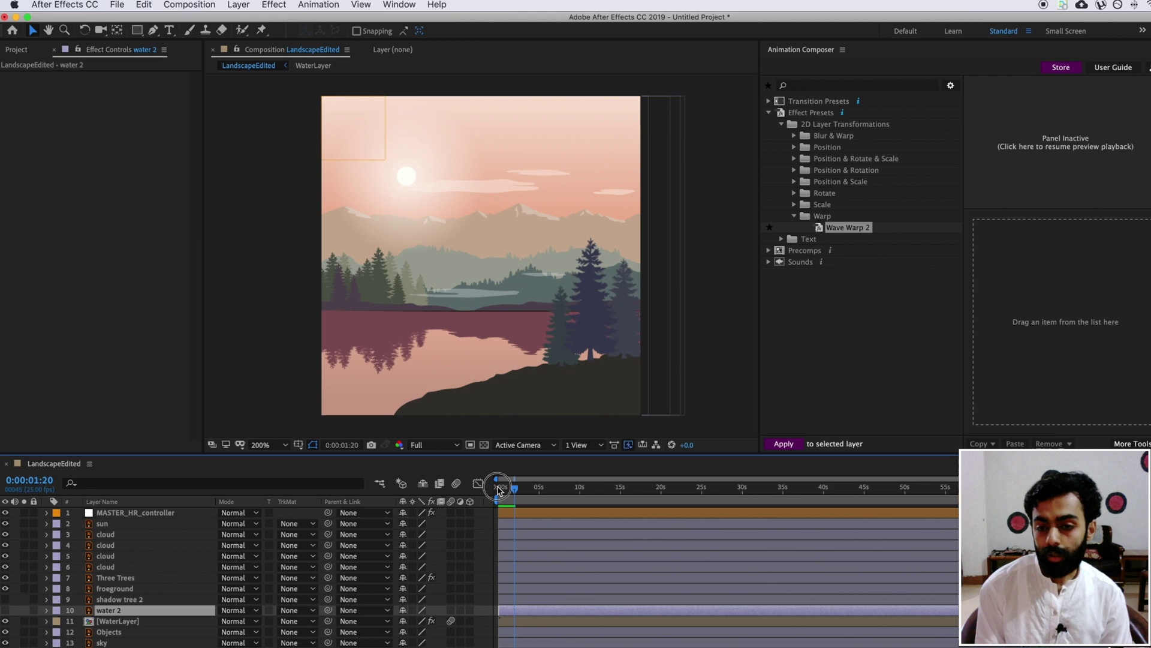
{"action": "left_click", "coordinate": [6, 602]}
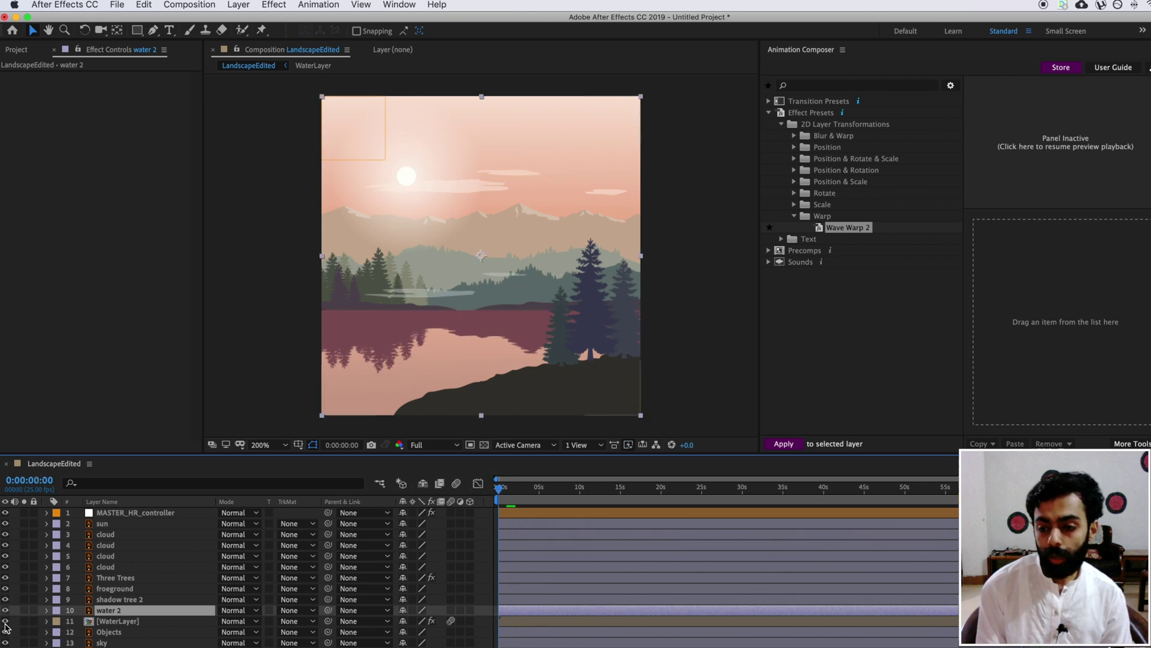
{"action": "left_click", "coordinate": [118, 621]}
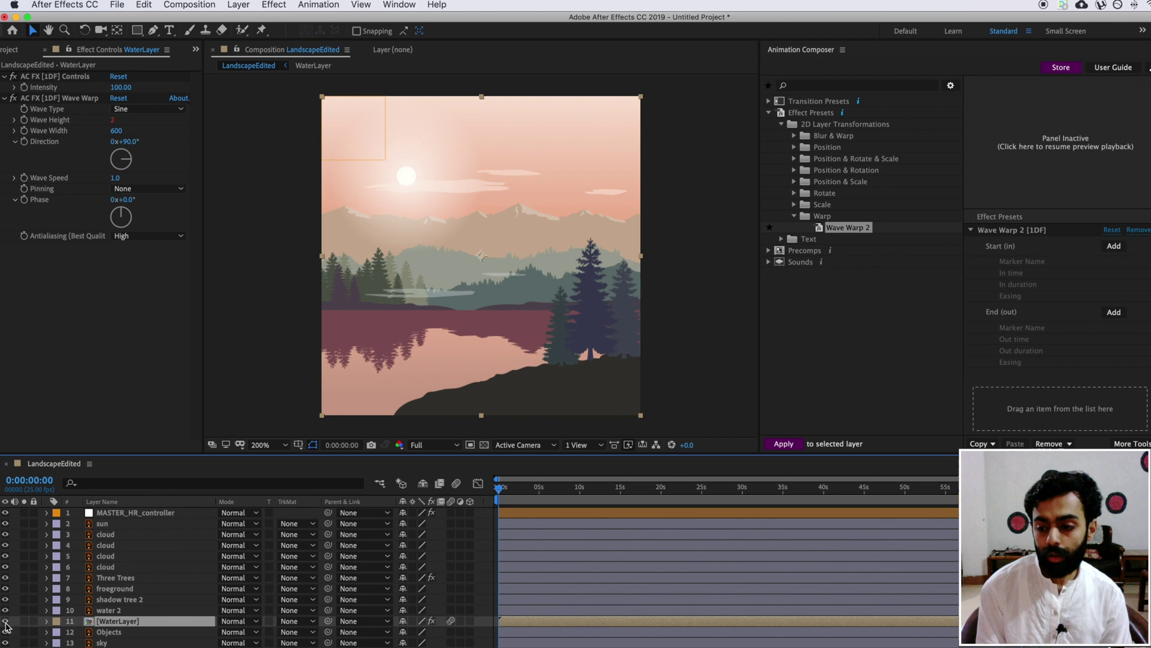
- Mask the shadow tree 2 layer with a thin rectangle spanning the full width along the far shoreline
{"action": "left_click", "coordinate": [335, 414]}
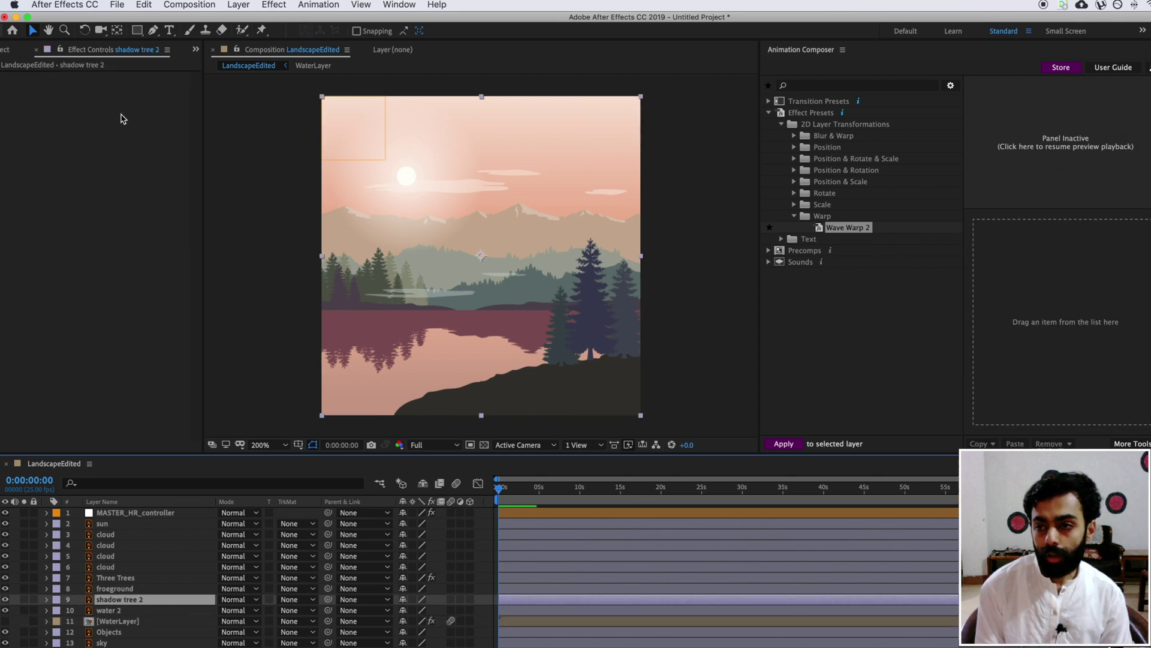
{"action": "left_click", "coordinate": [136, 30]}
{"action": "left_click_drag", "start_coordinate": [300, 301], "coordinate": [659, 320]}
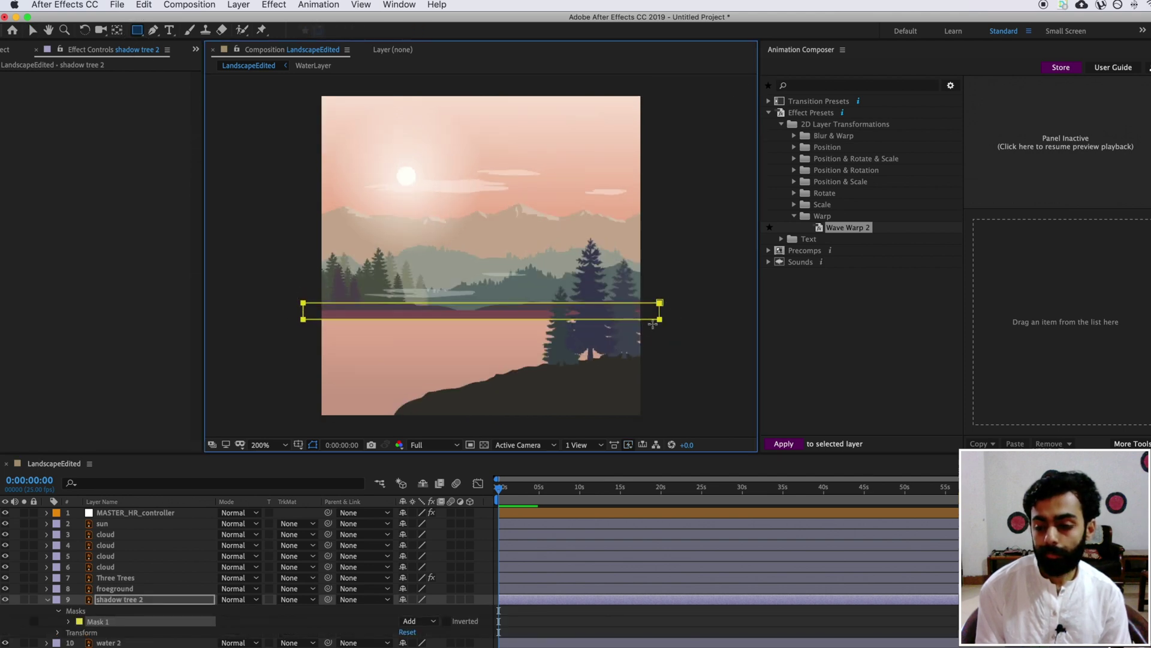
{"action": "left_click", "coordinate": [48, 601]}
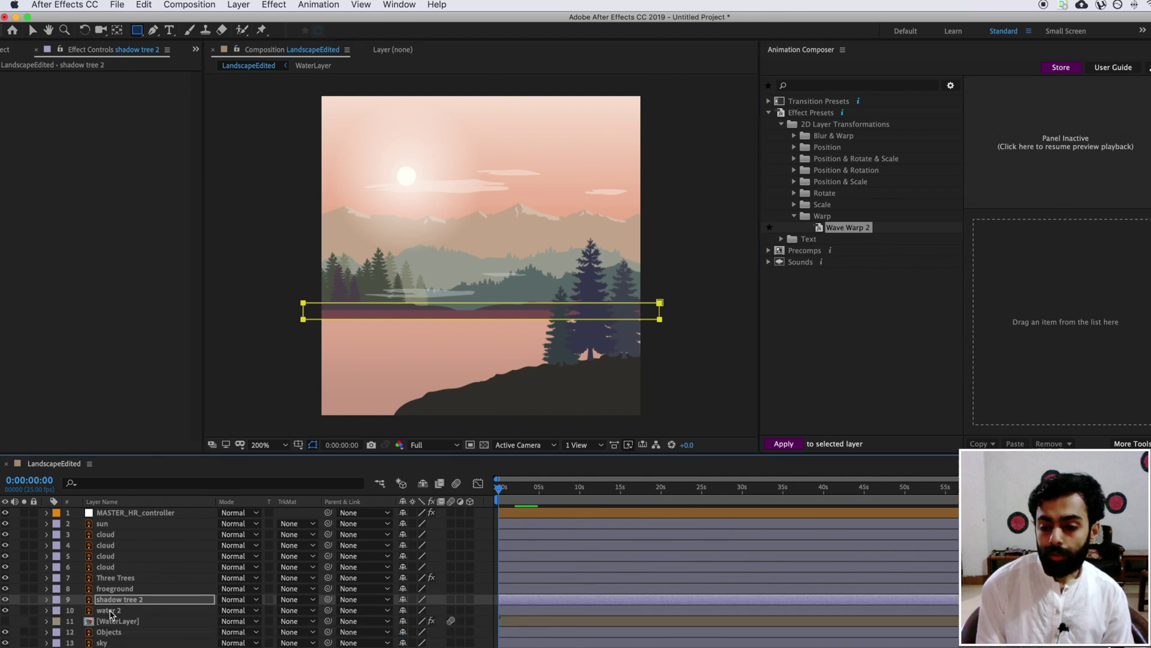
- Mask the water 2 layer with a small rectangle over the water in the artwork's lower-left corner, and select WaterLayer
{"action": "left_click", "coordinate": [110, 610]}
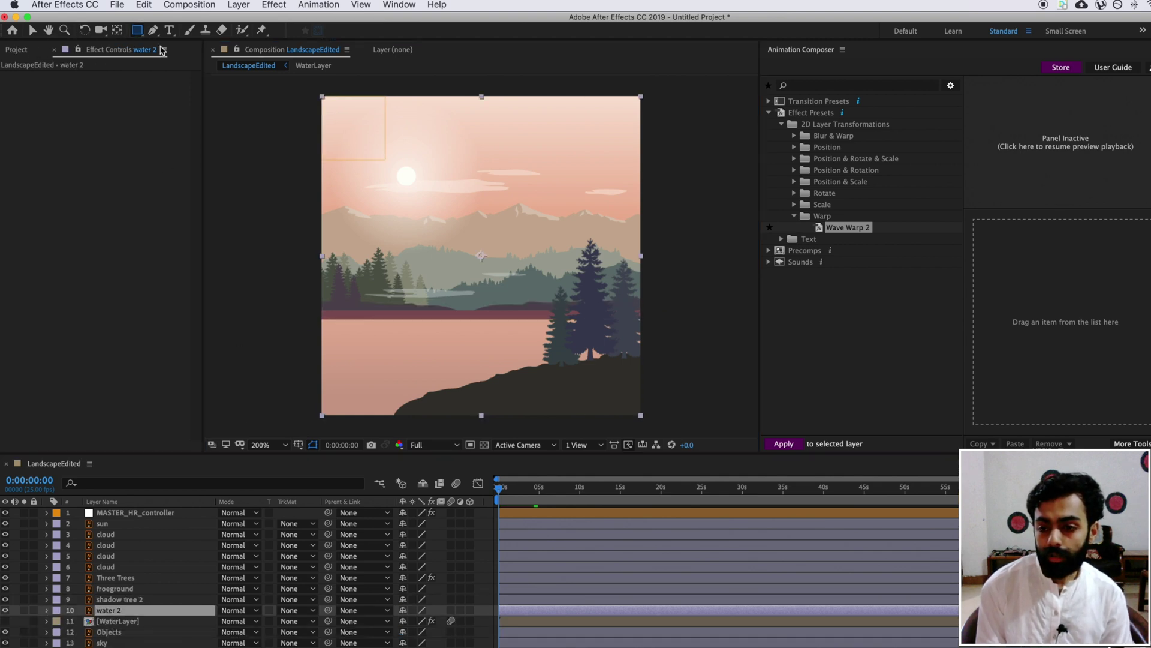
{"action": "left_click_drag", "start_coordinate": [311, 405], "coordinate": [412, 421]}
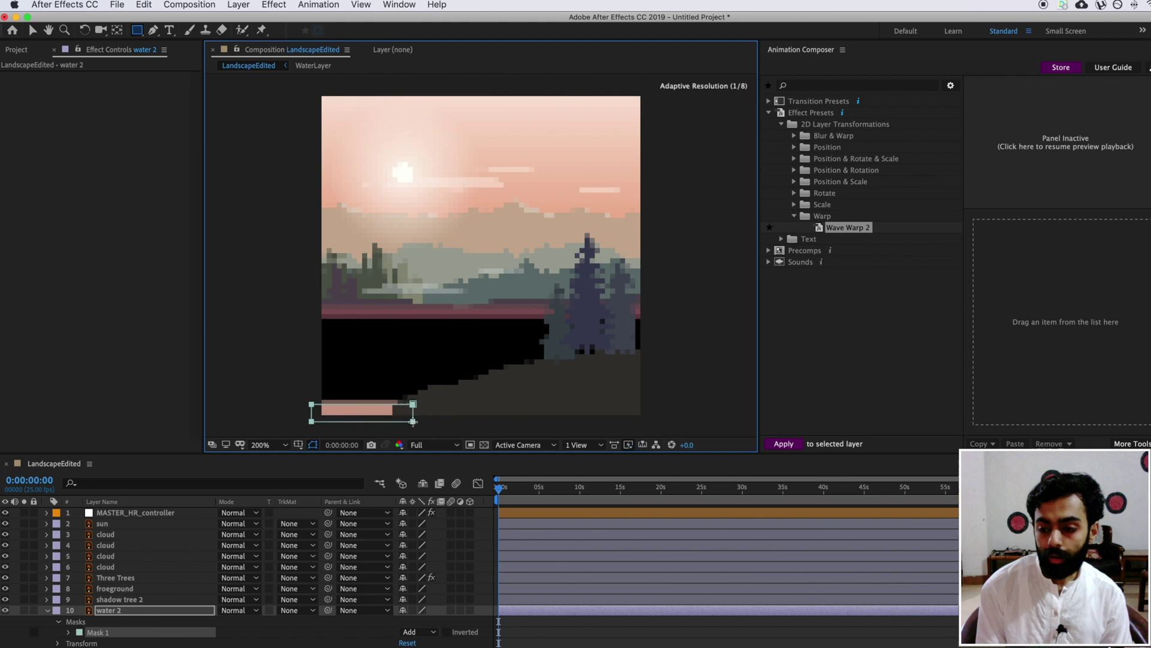
{"action": "left_click", "coordinate": [46, 610]}
{"action": "left_click", "coordinate": [119, 622]}
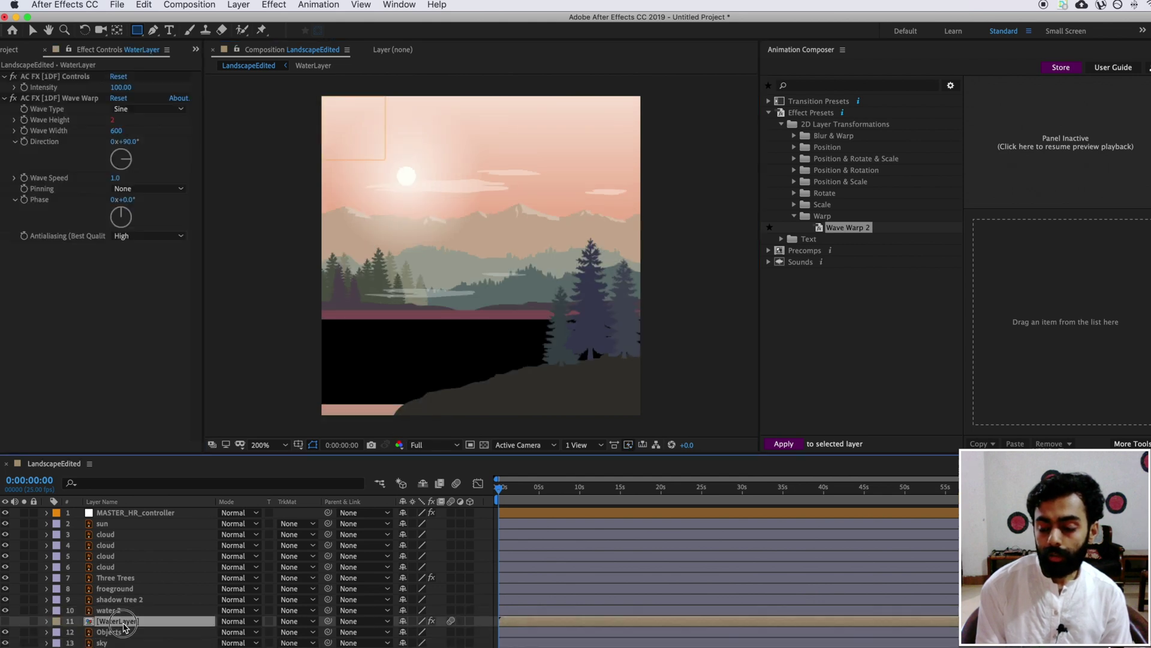
- Make WaterLayer visible again and preview the water motion with the masked duplicate layers
{"action": "left_click", "coordinate": [5, 621]}
{"action": "key", "text": "space"}
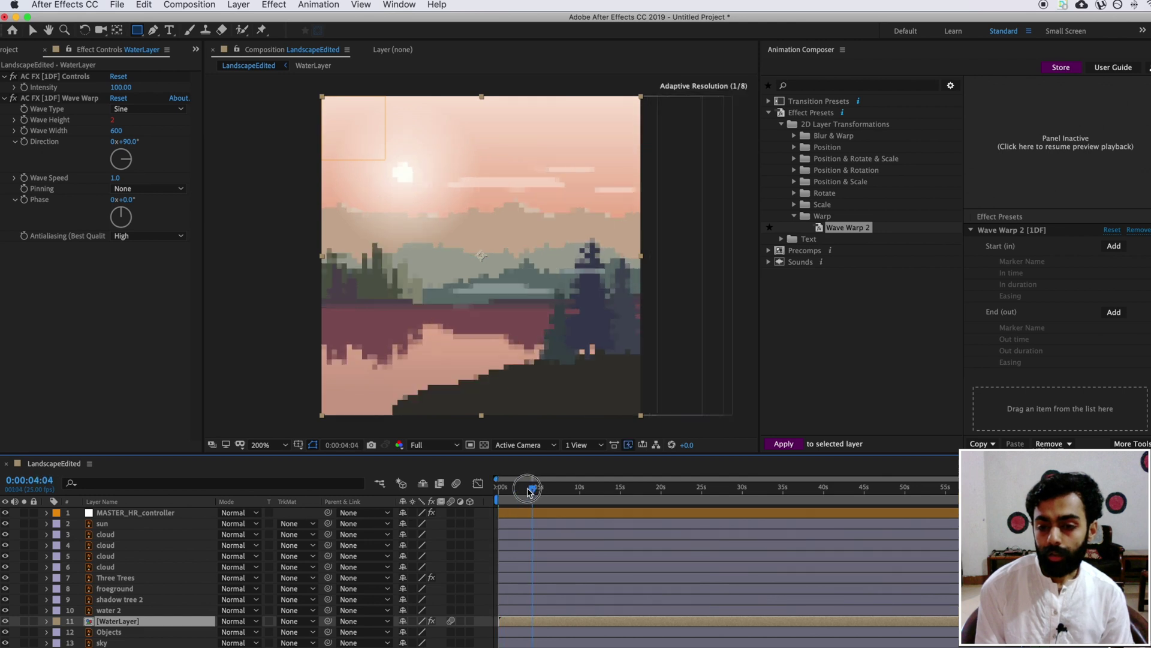
{"action": "key", "text": "space"}
{"action": "key", "text": "space"}
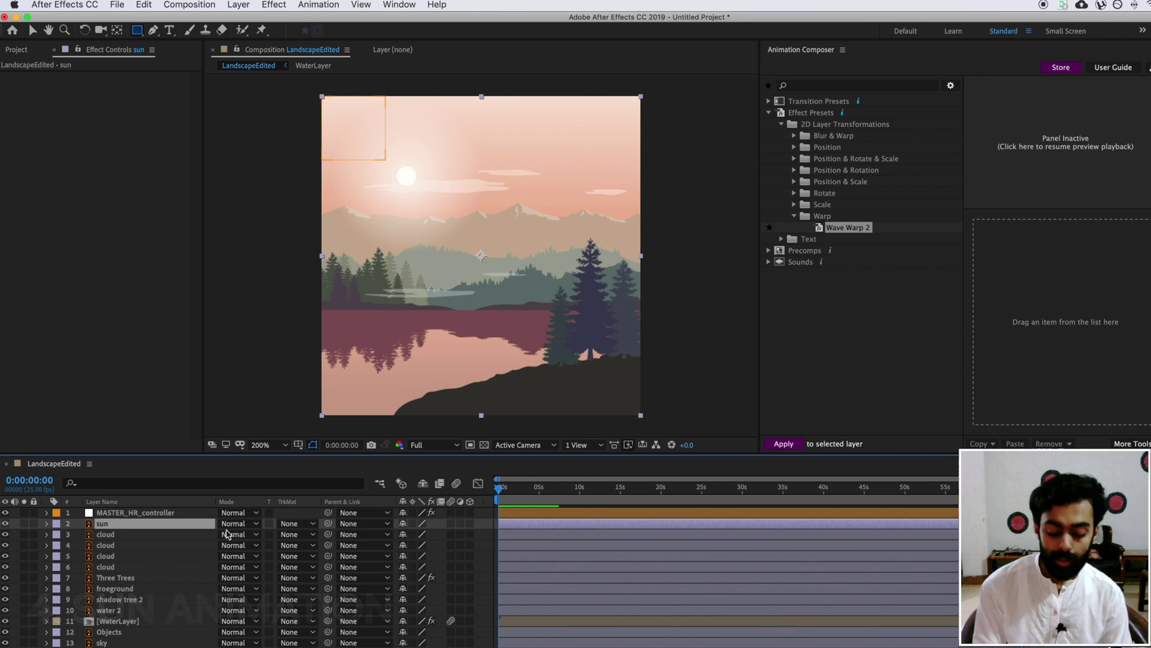
- Keyframe the sun layer's position at 250, 392 at the start and at 250, 250 at 0:00:05:02
{"action": "key", "text": "p"}
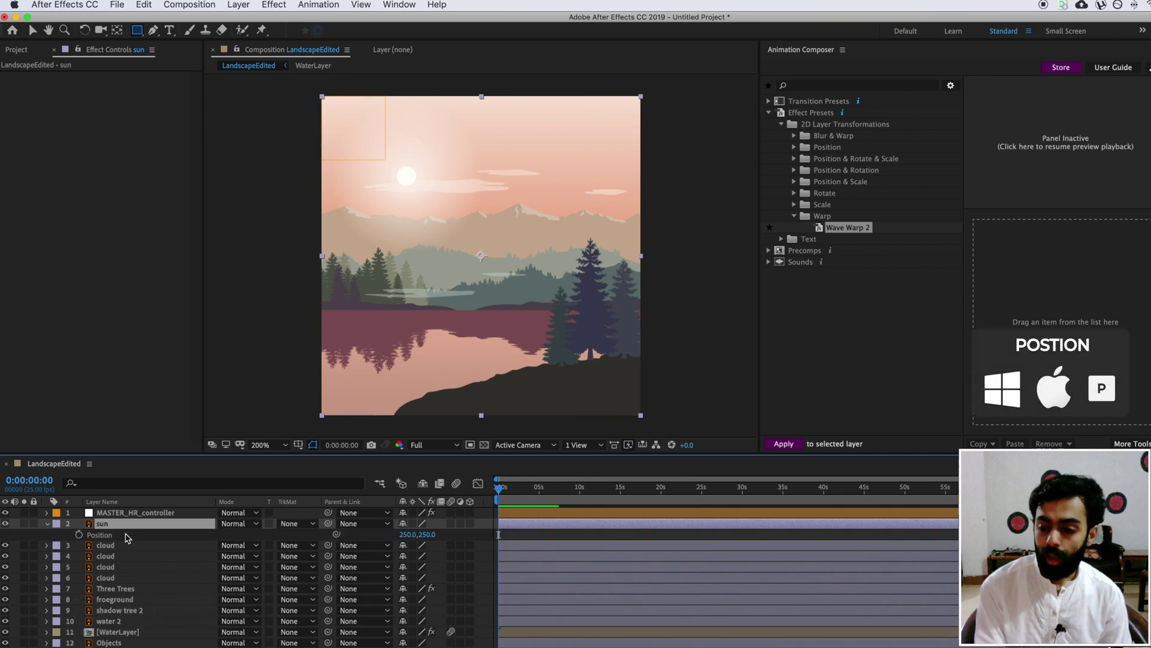
{"action": "left_click", "coordinate": [78, 534]}
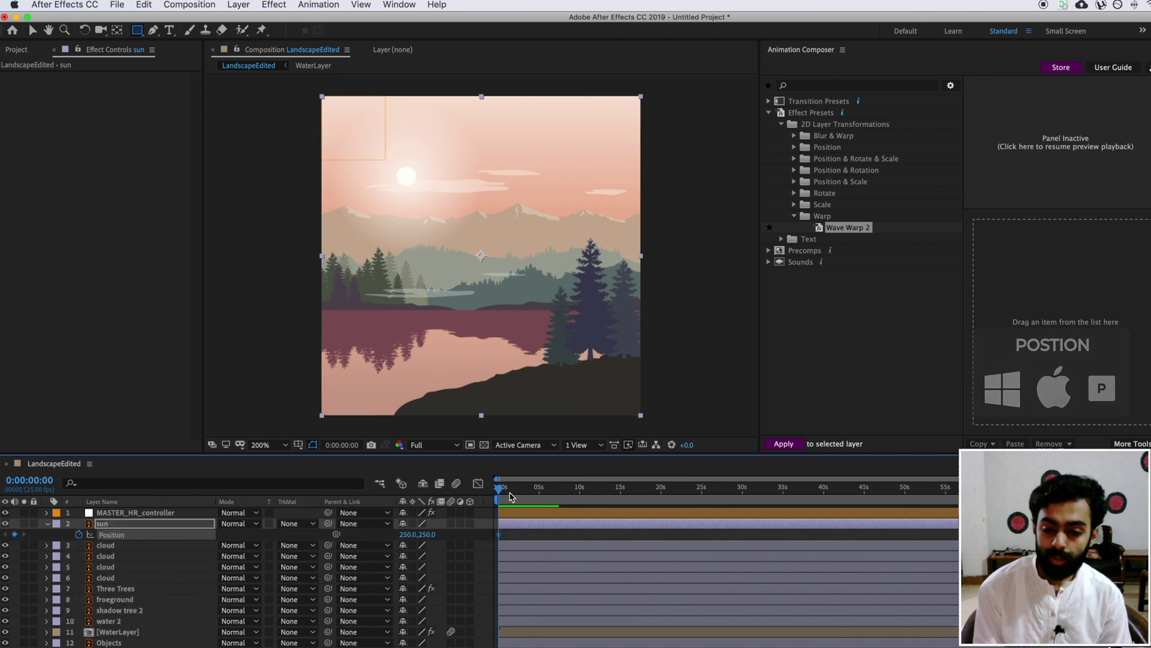
{"action": "left_click_drag", "start_coordinate": [499, 487], "coordinate": [540, 489]}
{"action": "left_click", "coordinate": [15, 535]}
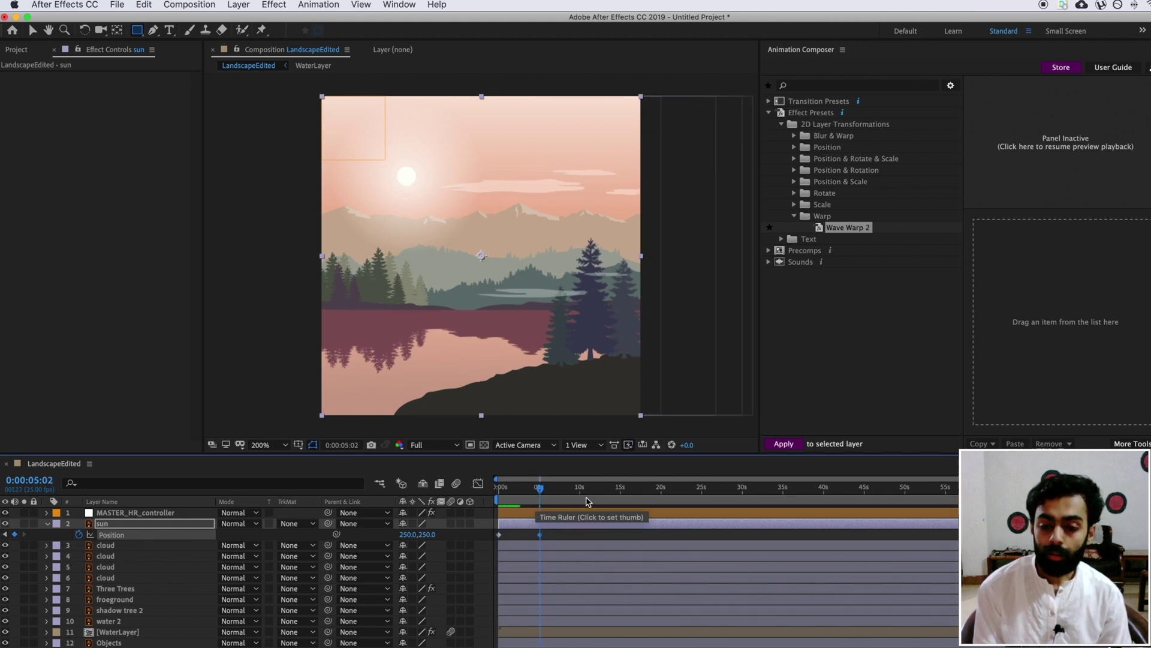
{"action": "left_click_drag", "start_coordinate": [540, 493], "coordinate": [488, 492]}
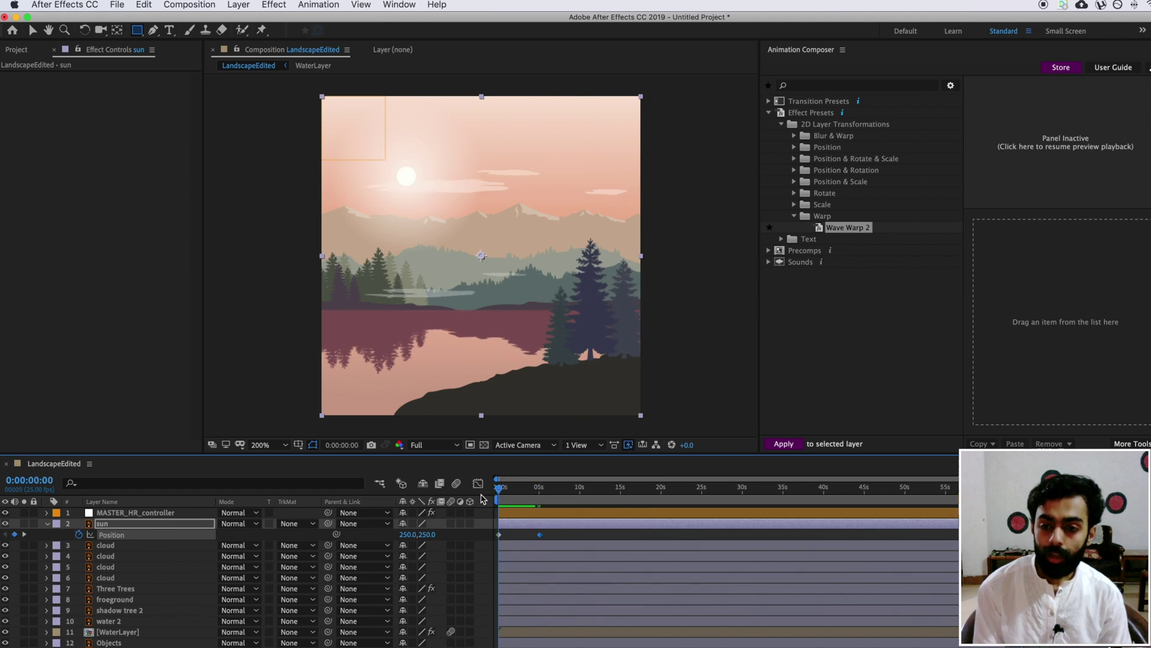
{"action": "left_click_drag", "start_coordinate": [431, 537], "coordinate": [520, 536]}
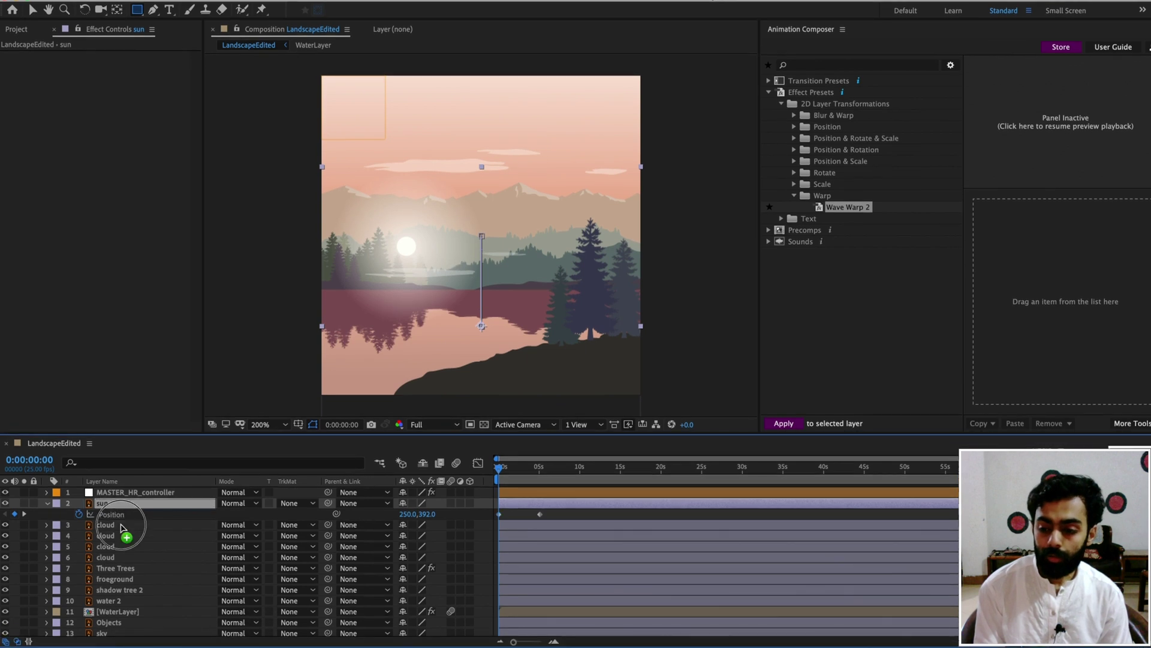
- Move the sun layer between the Objects and sky layers, collapse its properties, and preview the sunrise
{"action": "left_click_drag", "start_coordinate": [122, 528], "coordinate": [122, 627]}
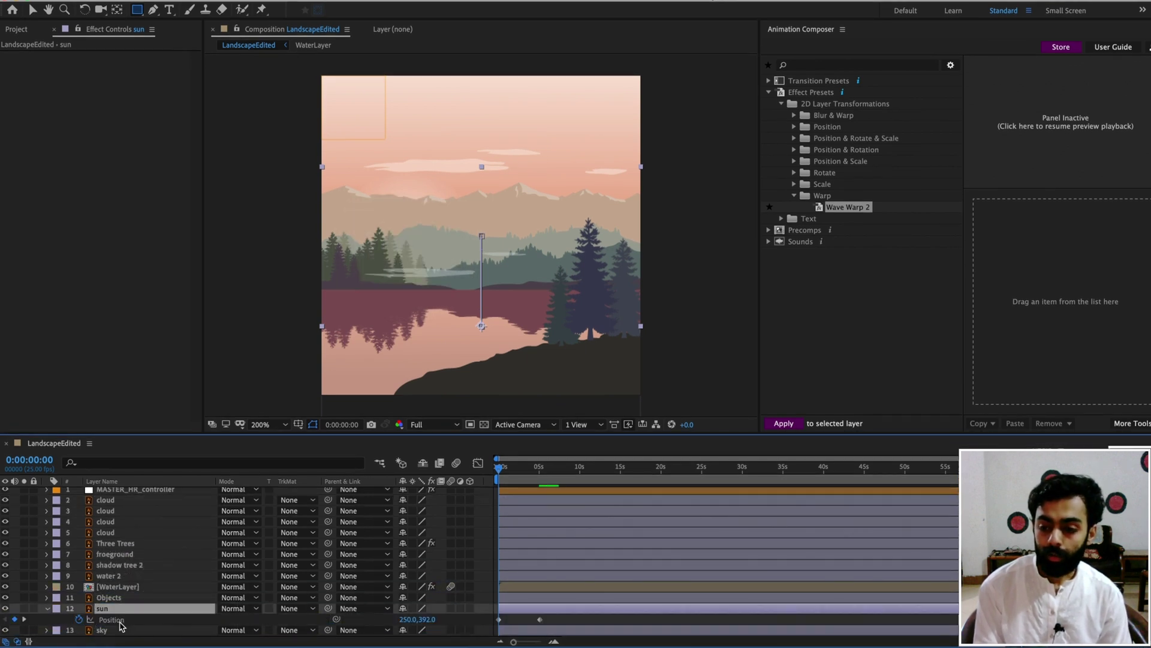
{"action": "left_click", "coordinate": [47, 611]}
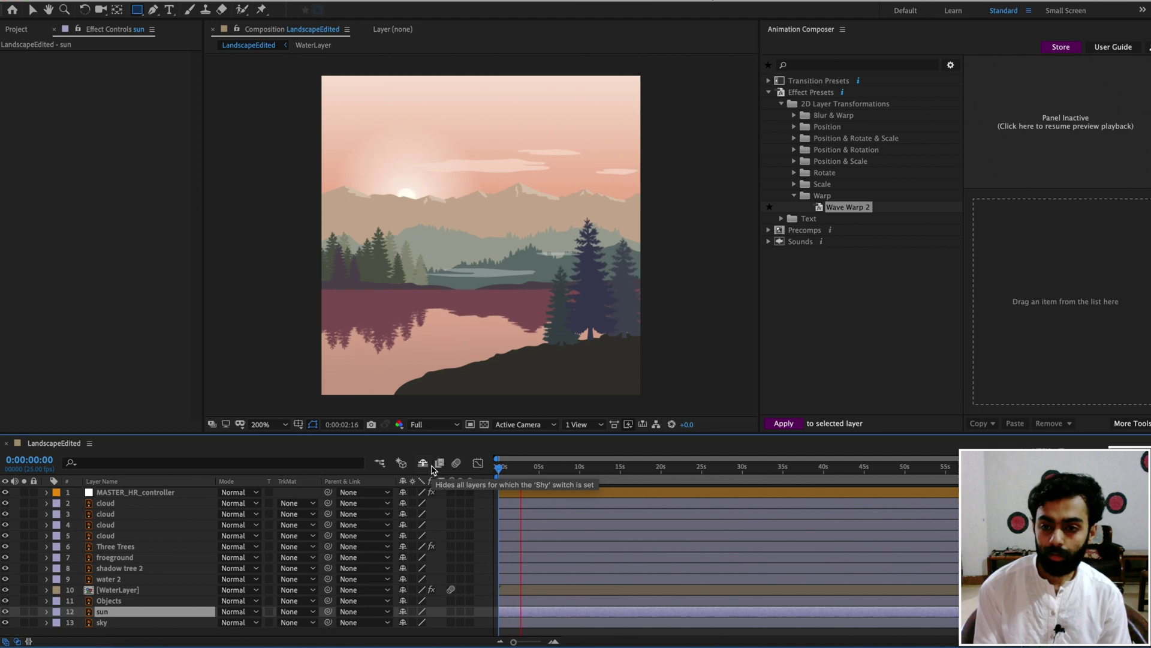
{"action": "key", "text": "space"}
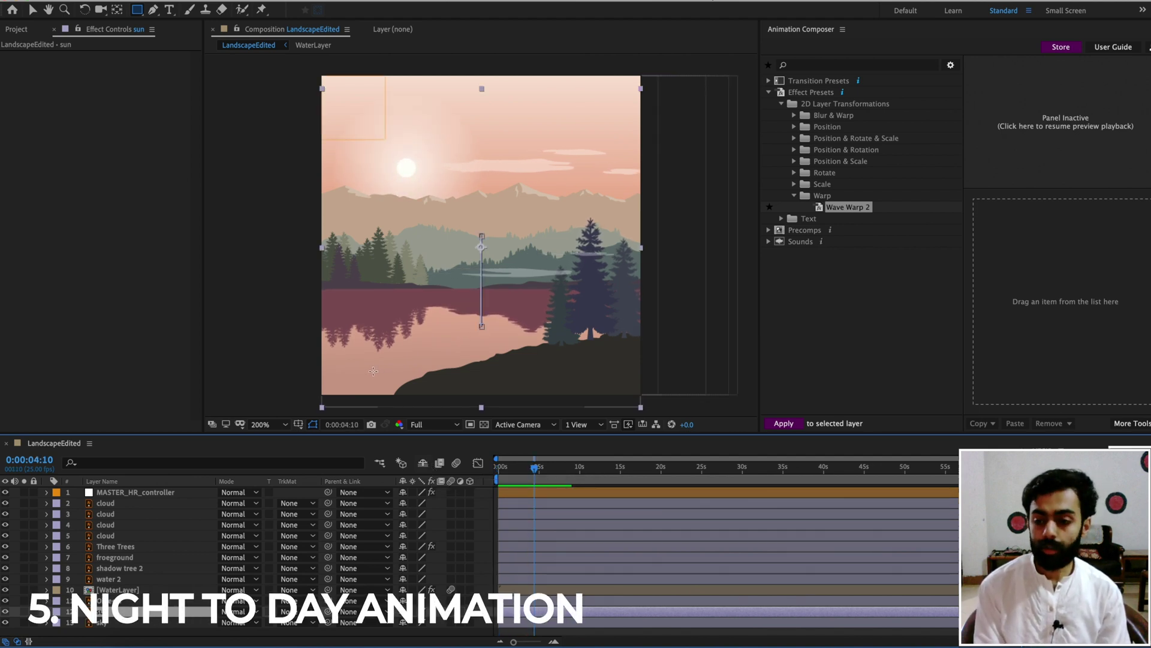
- Pre-compose all layers from MASTER_HR_controller through Objects into a new composition named Objects
{"action": "key", "text": "v"}
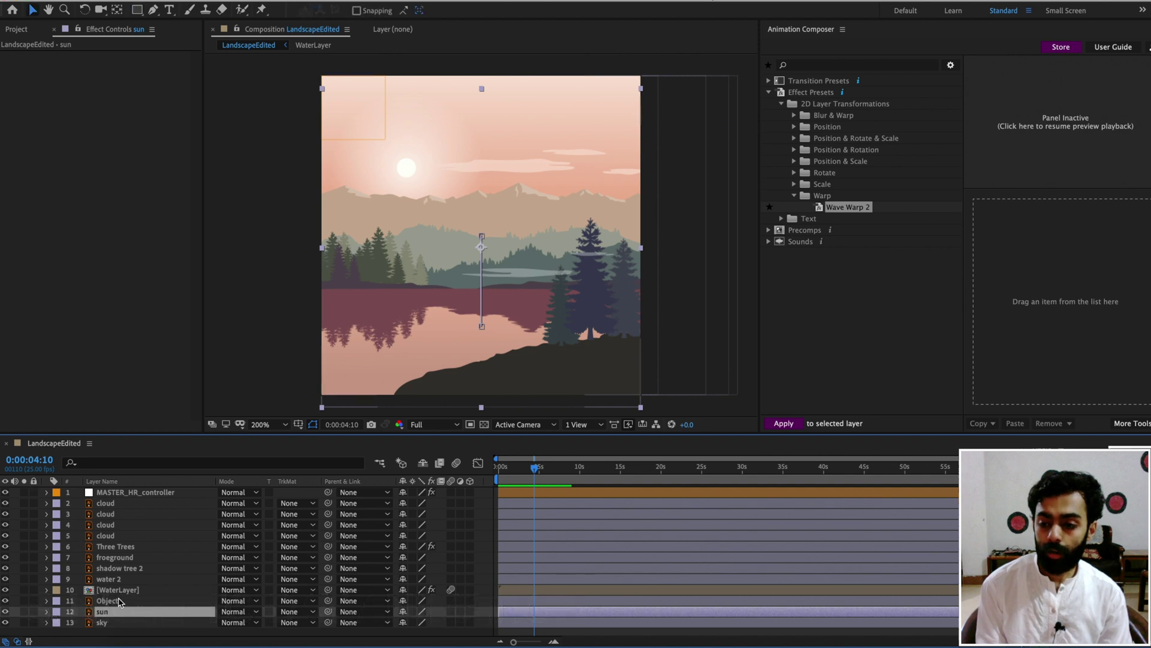
{"action": "left_click", "coordinate": [128, 492]}
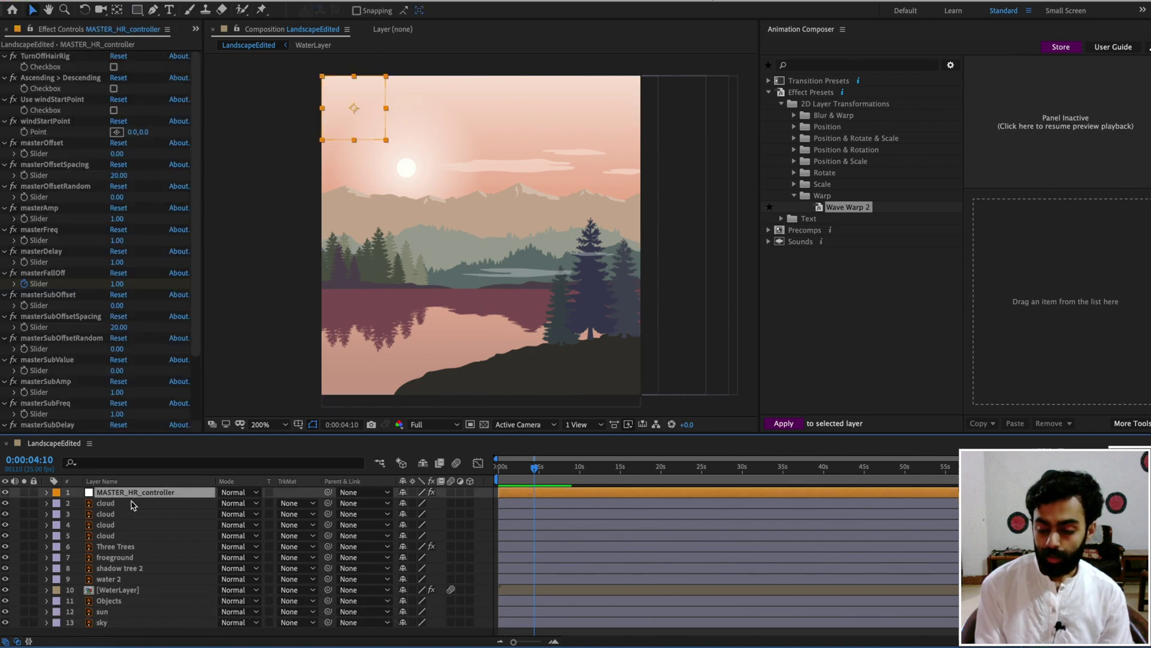
{"action": "left_click", "coordinate": [122, 602], "text": "shift"}
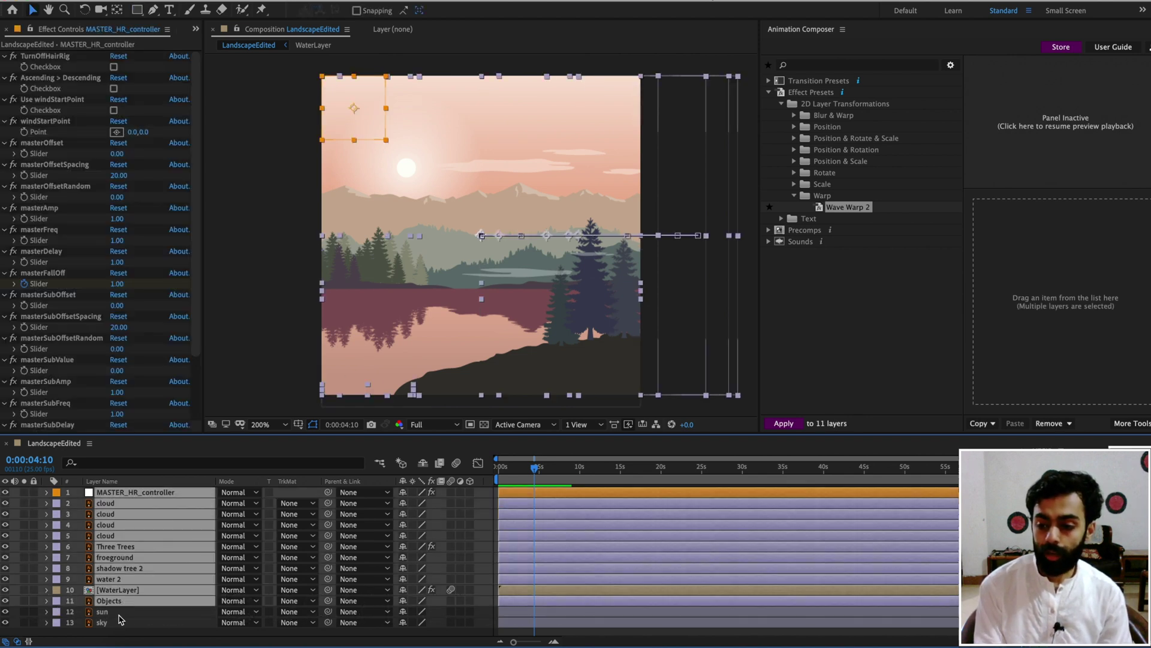
{"action": "right_click", "coordinate": [118, 610]}
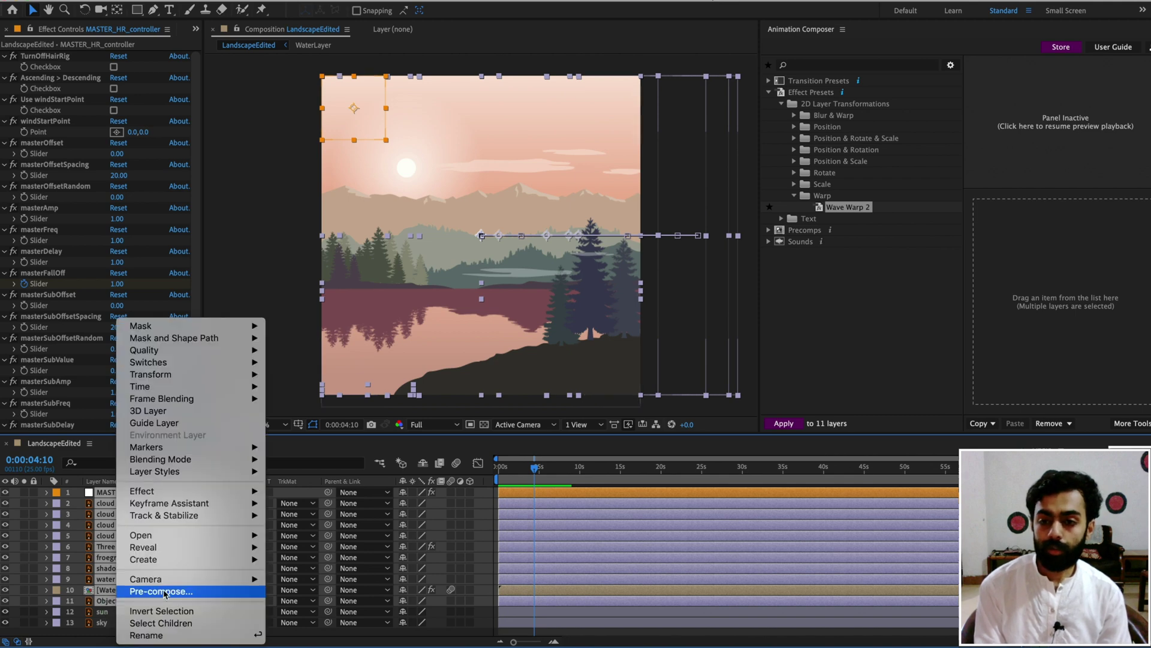
{"action": "left_click", "coordinate": [157, 592]}
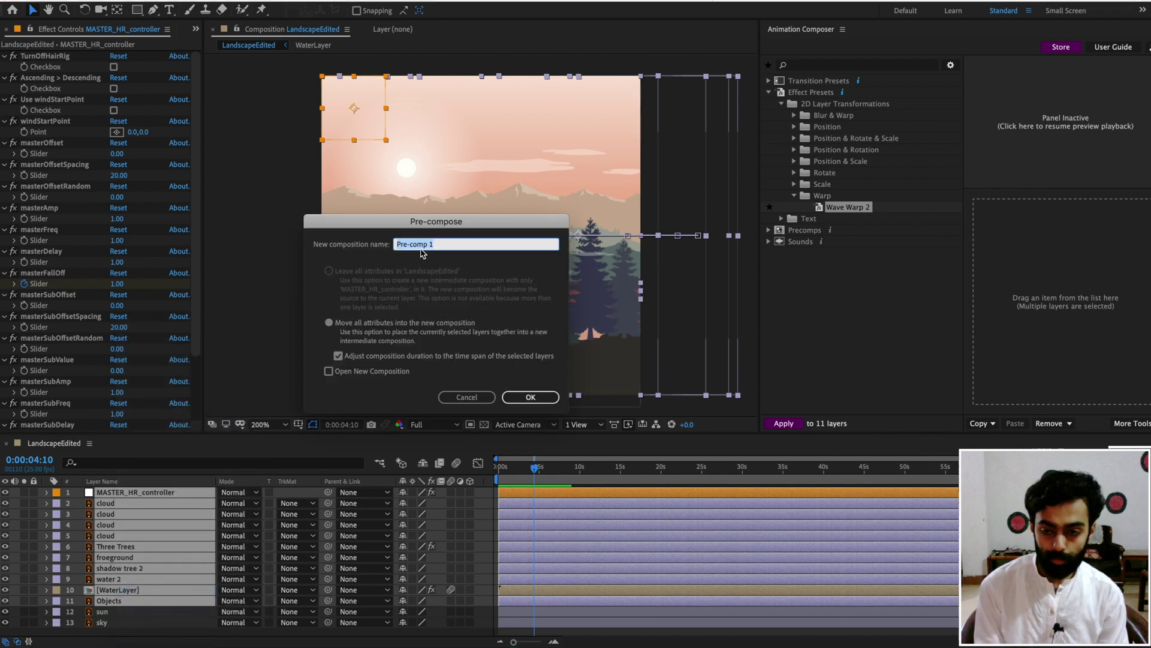
{"action": "type", "text": "Objects"}
{"action": "key", "text": "Return"}
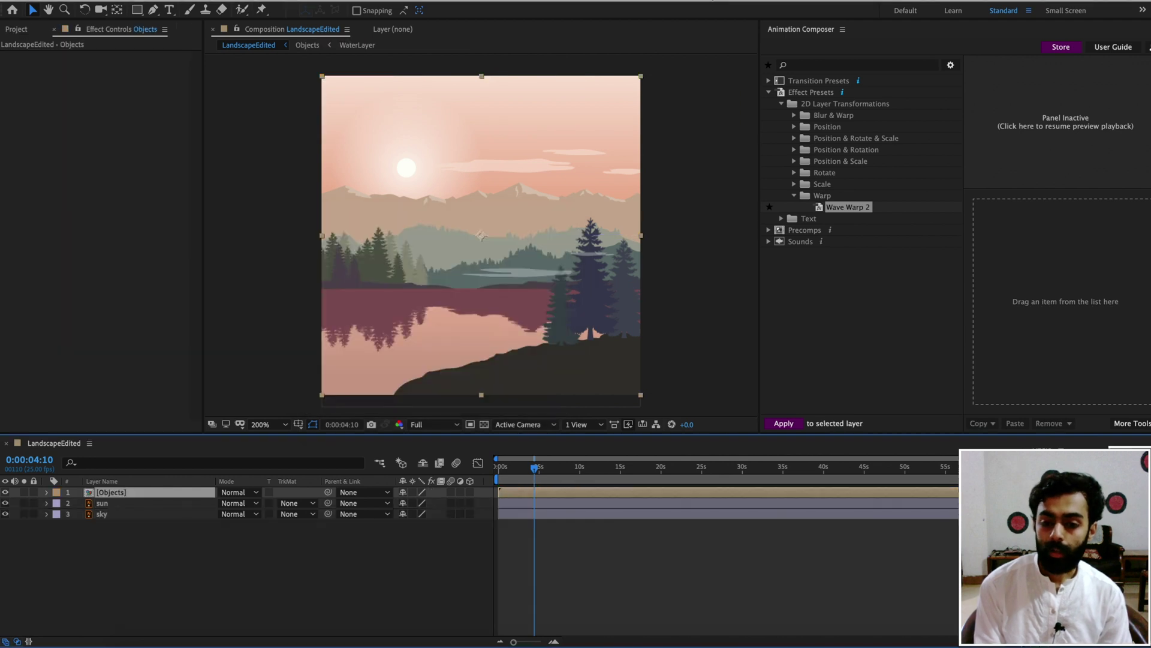
- Preview the sunrise from the start of the timeline with the pre-composed scene, and return to the first frame
{"action": "left_click_drag", "start_coordinate": [533, 472], "coordinate": [469, 470]}
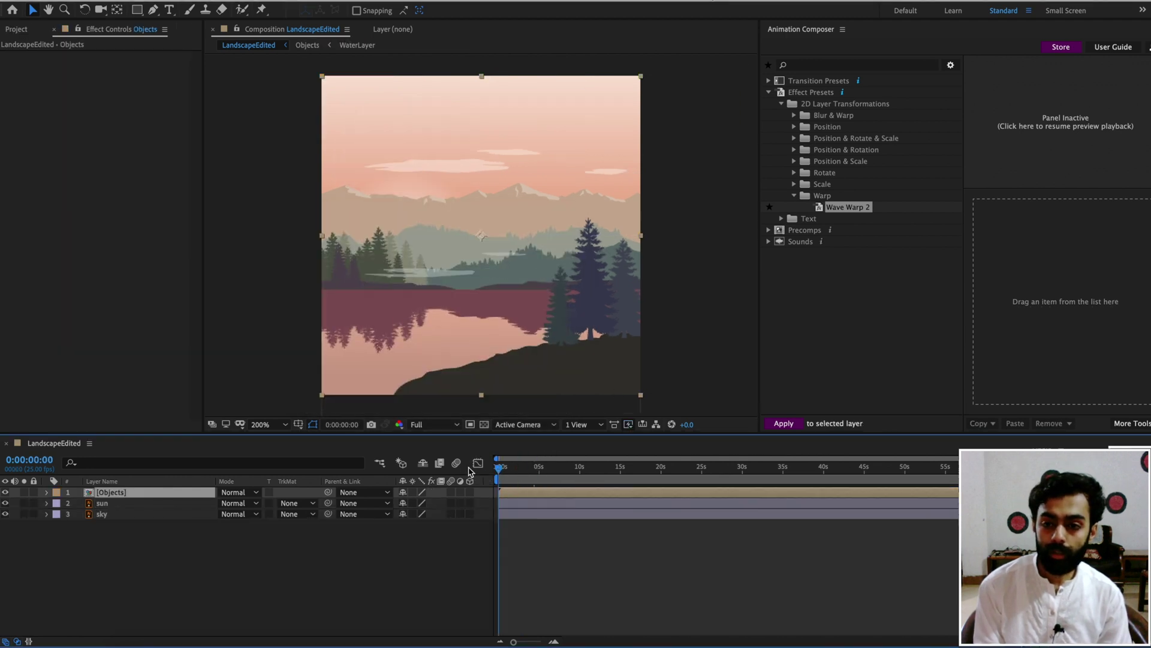
{"action": "key", "text": "space"}
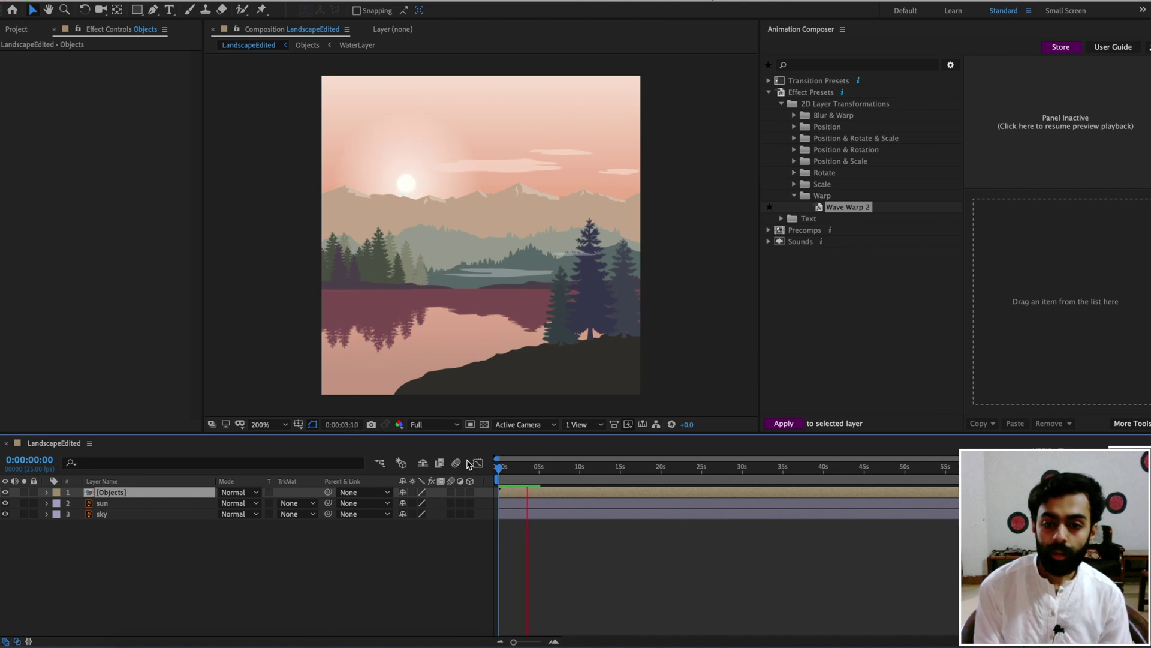
{"action": "key", "text": "space"}
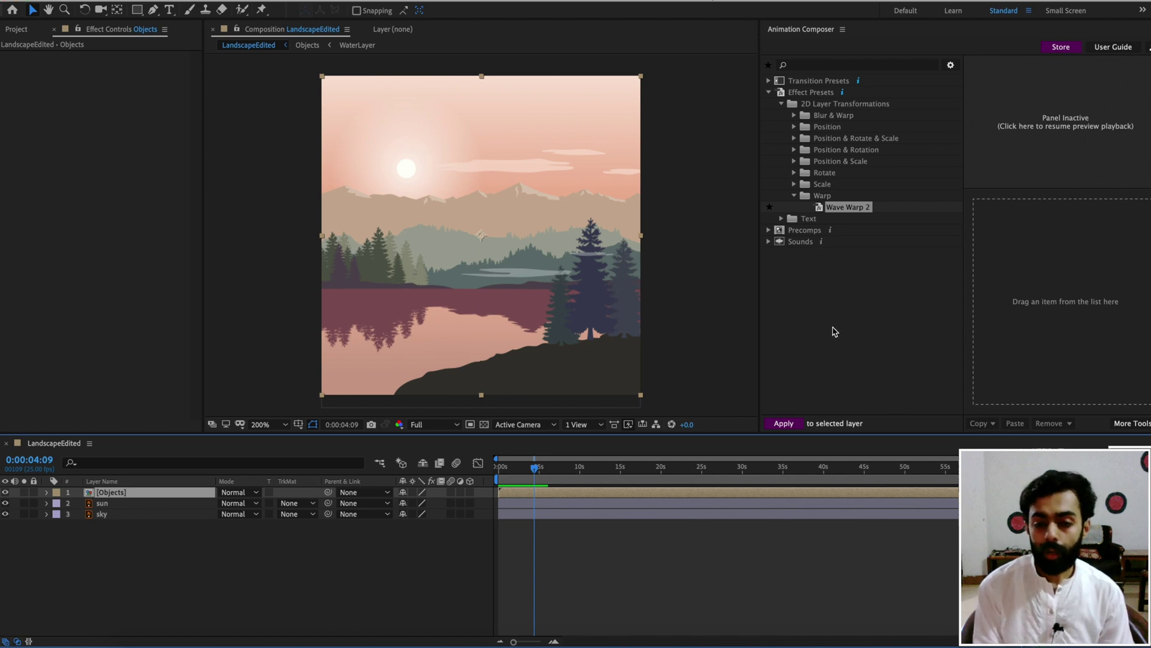
{"action": "left_click_drag", "start_coordinate": [539, 464], "coordinate": [335, 558]}
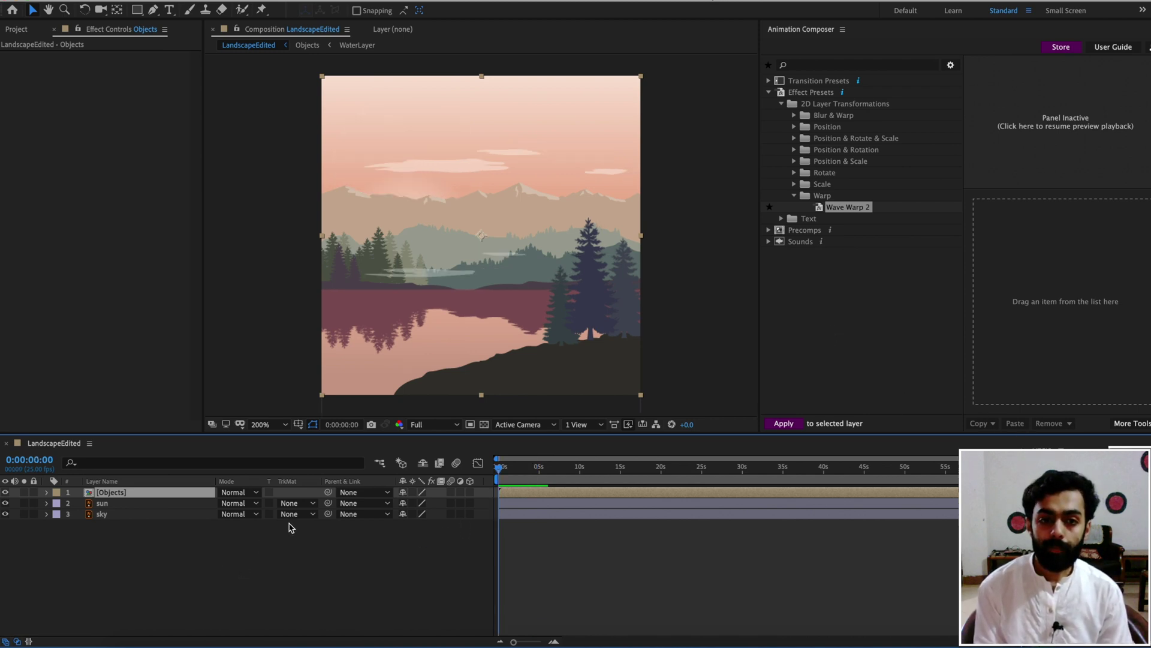
- Close the Animation Composer panel and apply the Curves effect to the Objects layer
{"action": "right_click", "coordinate": [810, 34]}
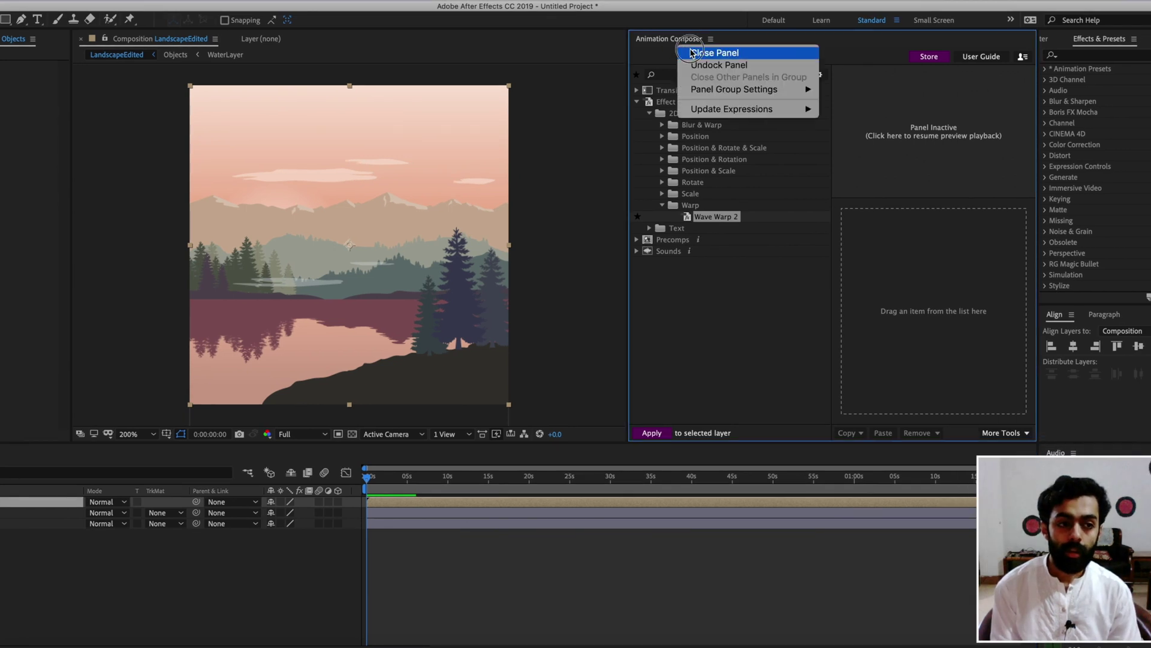
{"action": "left_click", "coordinate": [692, 53]}
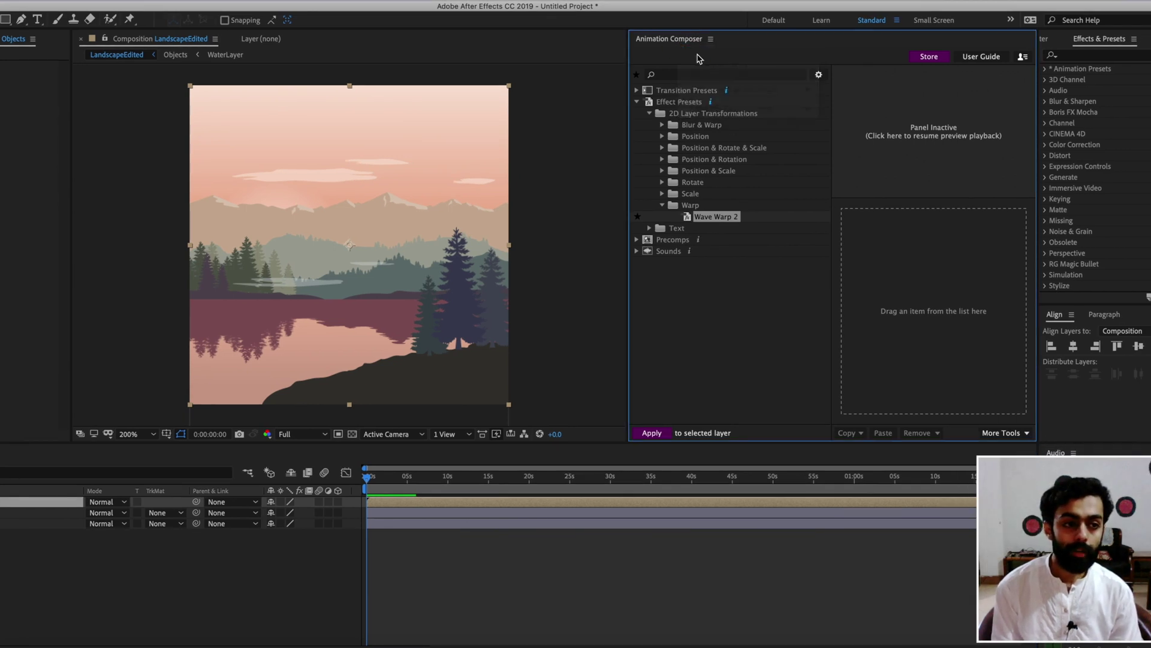
{"action": "left_click", "coordinate": [1101, 47]}
{"action": "left_click", "coordinate": [1086, 55]}
{"action": "type", "text": "curve"}
{"action": "left_click_drag", "start_coordinate": [1102, 117], "coordinate": [6, 509]}
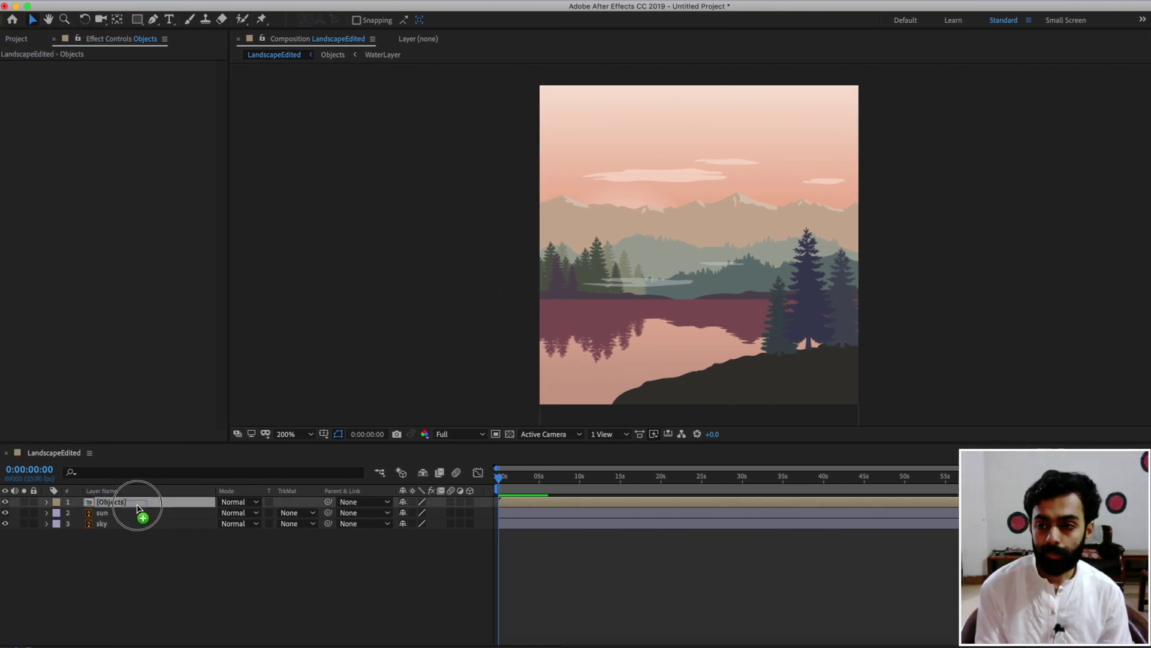
{"action": "left_click_drag", "start_coordinate": [137, 508], "coordinate": [138, 508]}
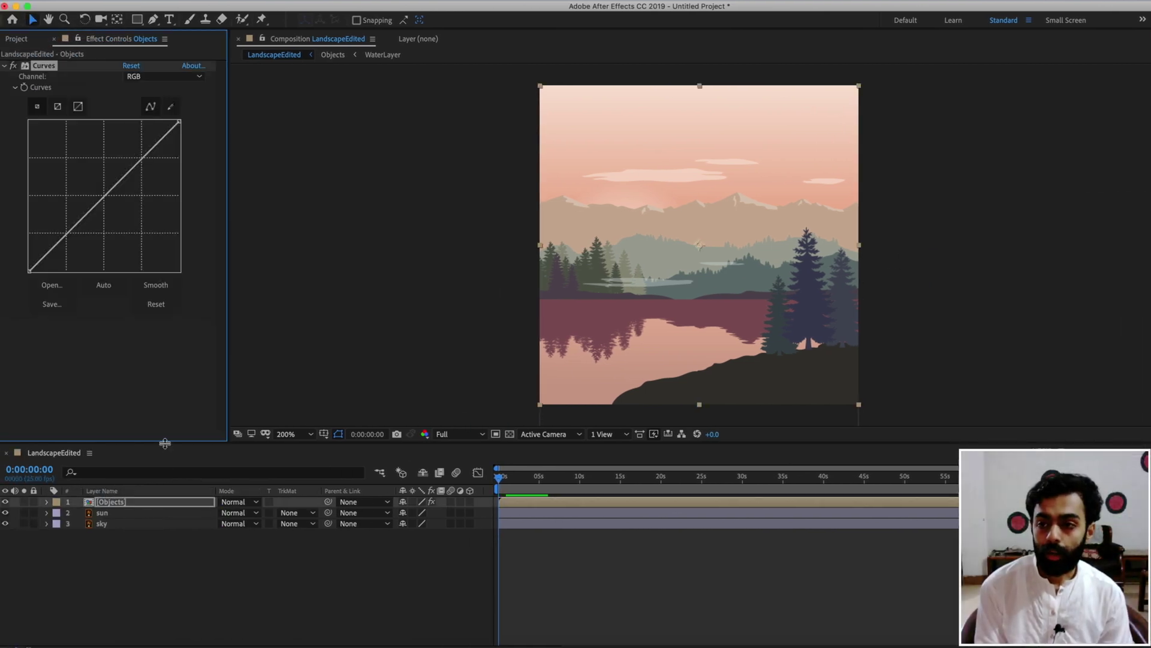
- Pull the Red channel curve of the Objects layer's Curves effect strongly down toward the lower-right of the graph
{"action": "left_click", "coordinate": [154, 77]}
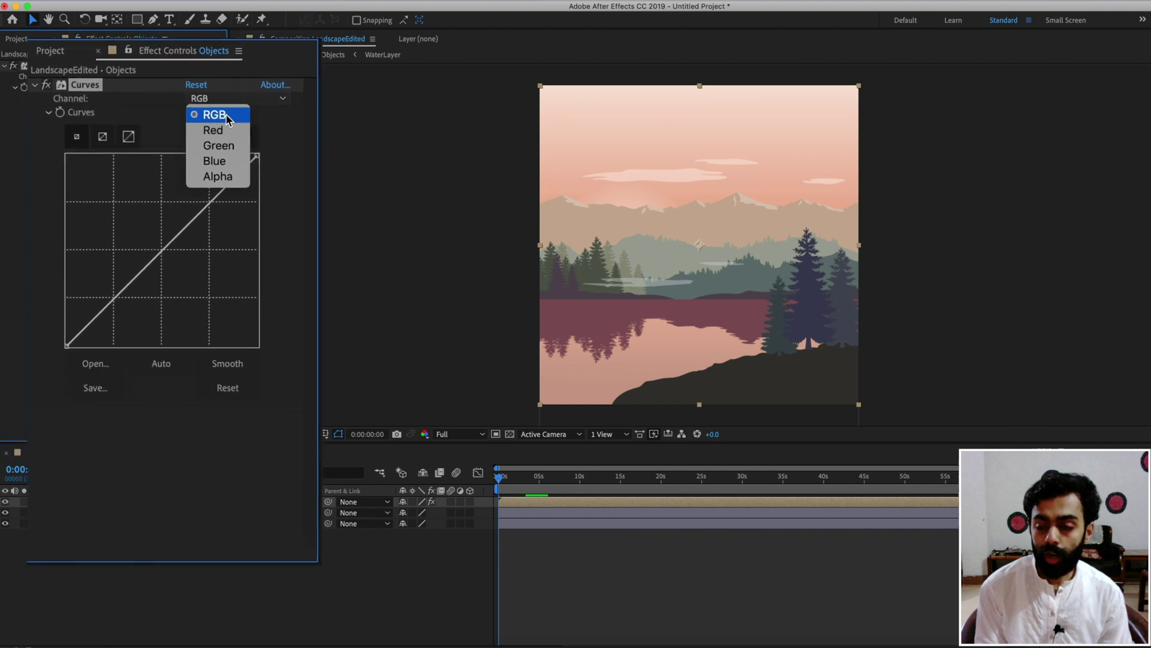
{"action": "left_click", "coordinate": [221, 133]}
{"action": "left_click_drag", "start_coordinate": [170, 258], "coordinate": [227, 306]}
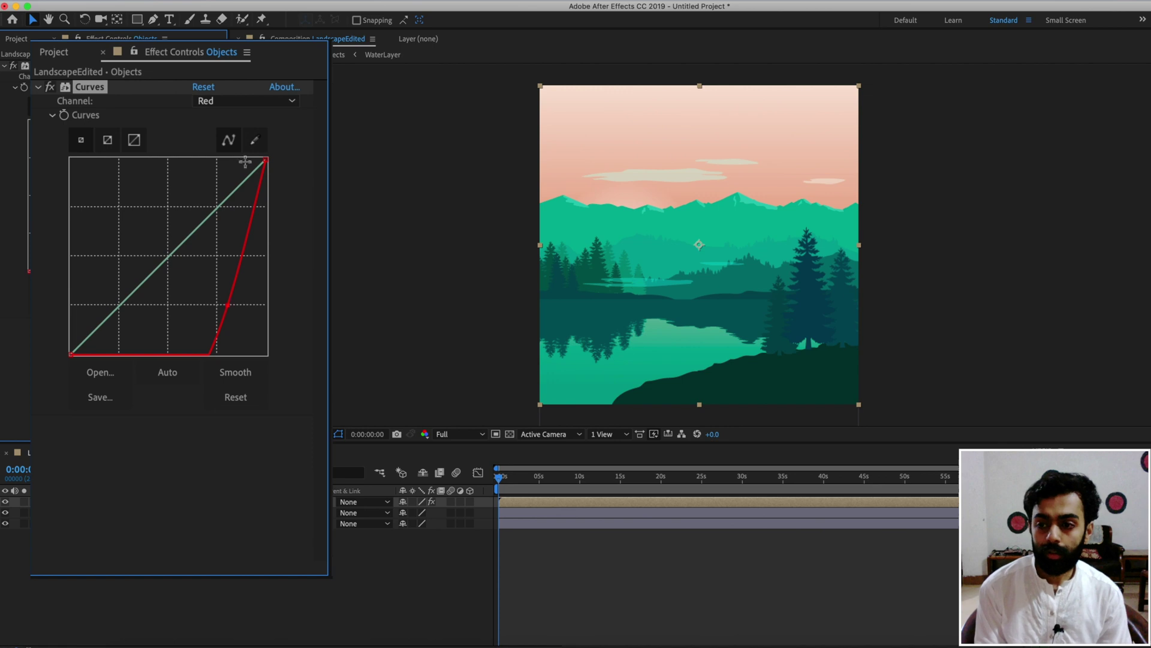
- Pull the Green channel curve of the Objects layer moderately below the diagonal
{"action": "left_click", "coordinate": [233, 101]}
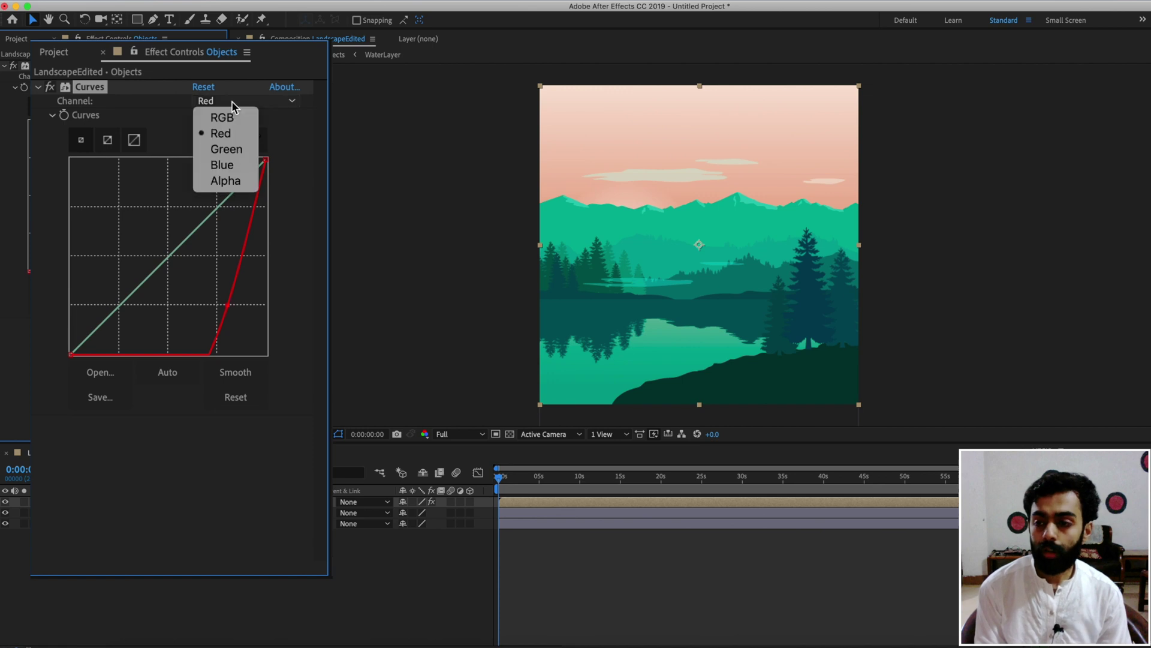
{"action": "left_click", "coordinate": [227, 155]}
{"action": "left_click_drag", "start_coordinate": [175, 249], "coordinate": [202, 270]}
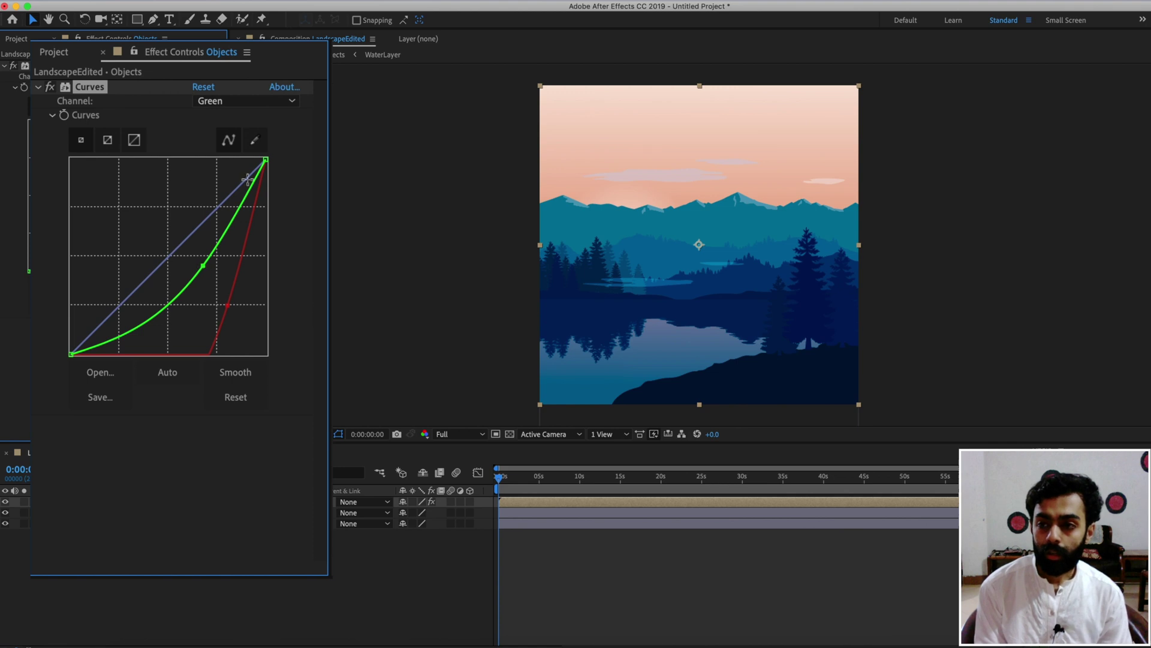
- Raise the Blue channel curve of the Objects layer above the diagonal for a blue night tint
{"action": "left_click", "coordinate": [243, 102]}
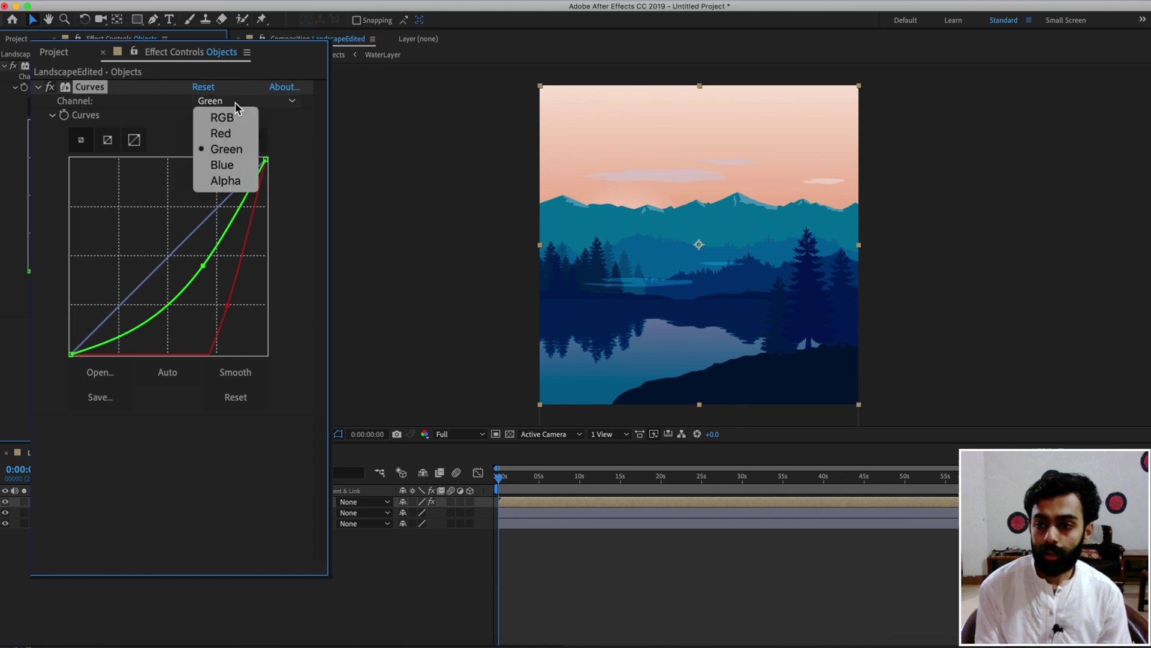
{"action": "left_click", "coordinate": [234, 167]}
{"action": "left_click_drag", "start_coordinate": [174, 244], "coordinate": [148, 227]}
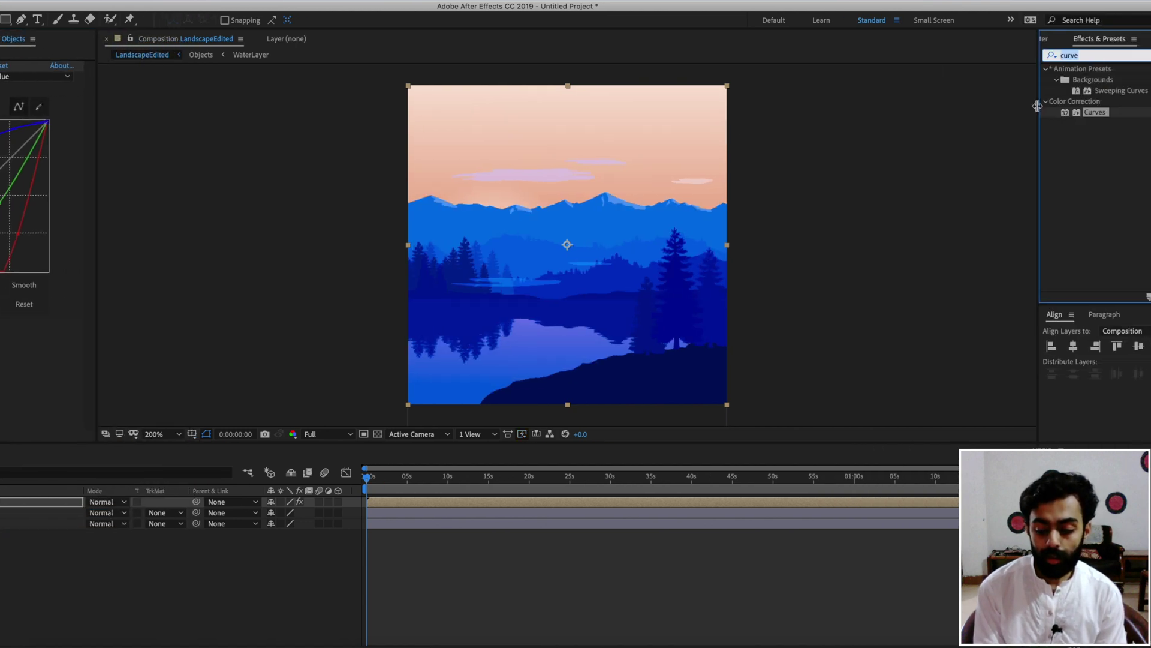
- Find the Color Balance (HLS) effect by searching for "color bal" and apply it to the Objects layer
{"action": "left_click", "coordinate": [1103, 54]}
{"action": "type", "text": "color bal"}
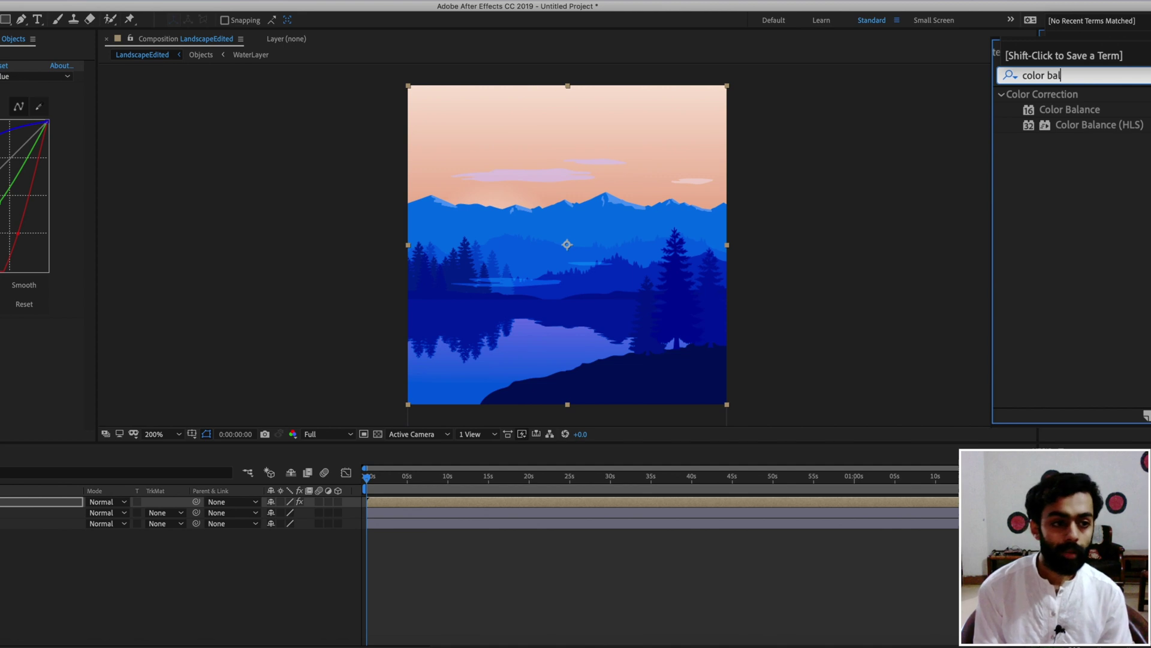
{"action": "left_click", "coordinate": [1107, 138]}
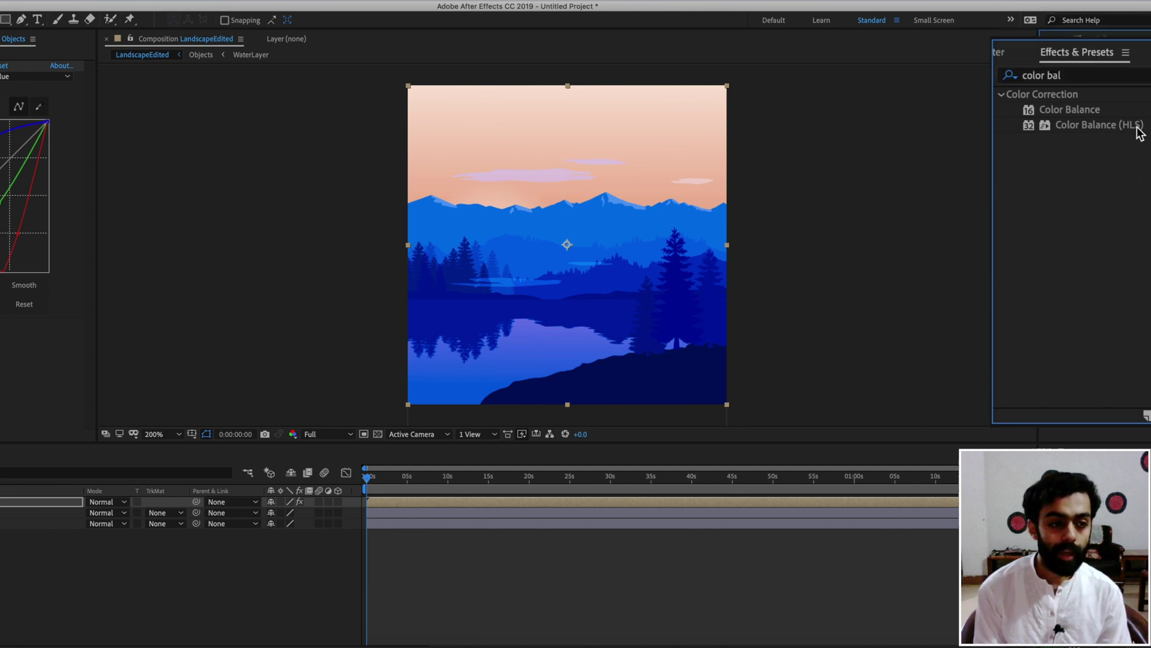
{"action": "left_click_drag", "start_coordinate": [1138, 132], "coordinate": [6, 503]}
{"action": "key", "text": "super+5"}
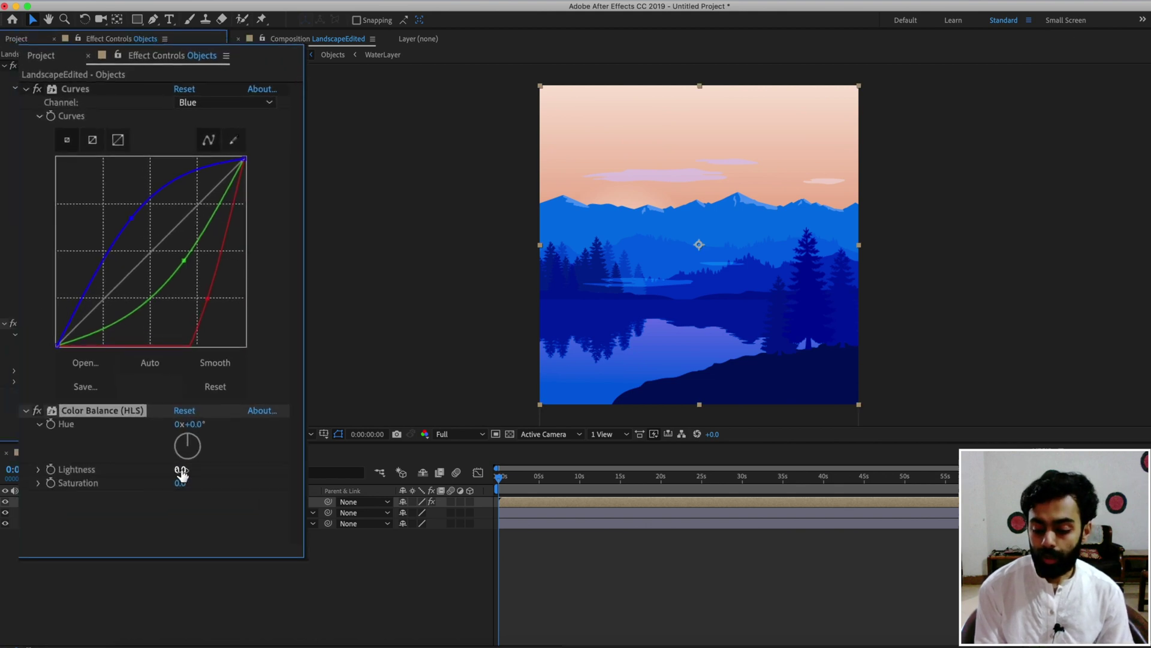
- Set the Color Balance (HLS) Lightness of the Objects layer to -17 and its Saturation to -29
{"action": "left_click", "coordinate": [181, 471]}
{"action": "type", "text": "-17"}
{"action": "key", "text": "Return"}
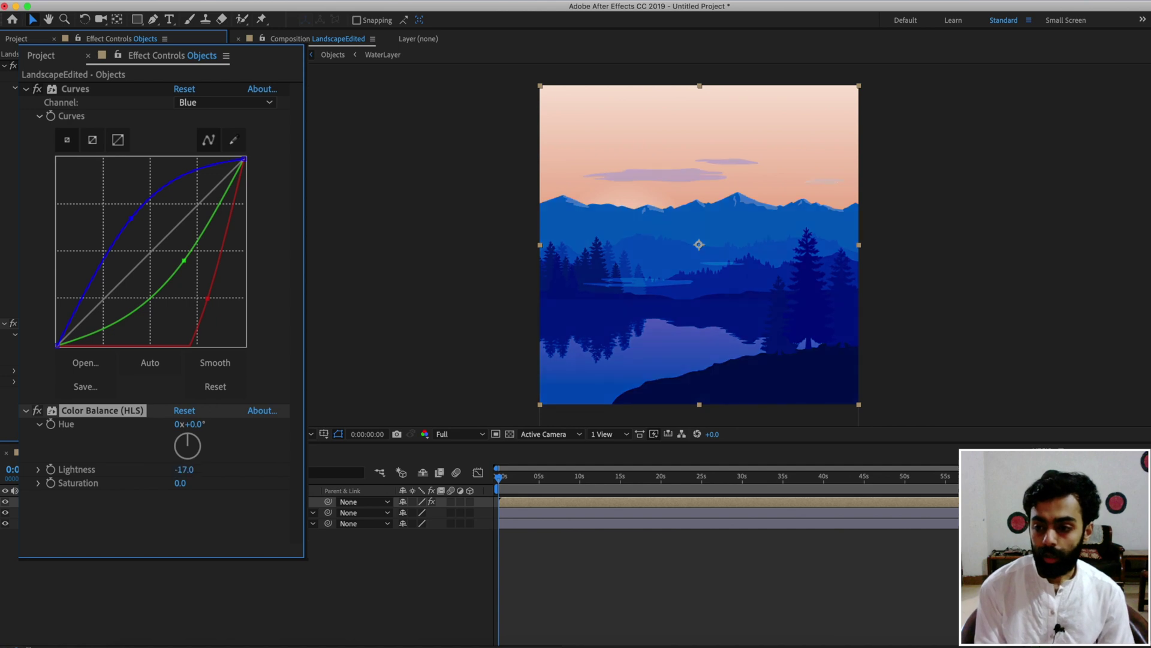
{"action": "left_click", "coordinate": [182, 484]}
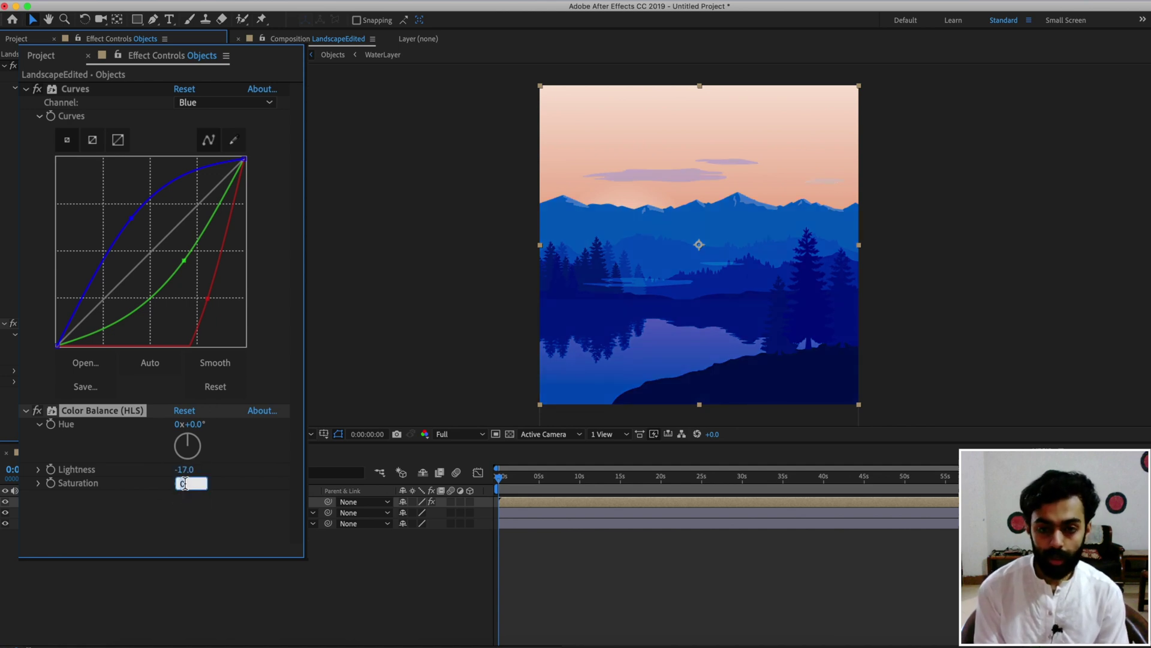
{"action": "key", "text": "Return"}
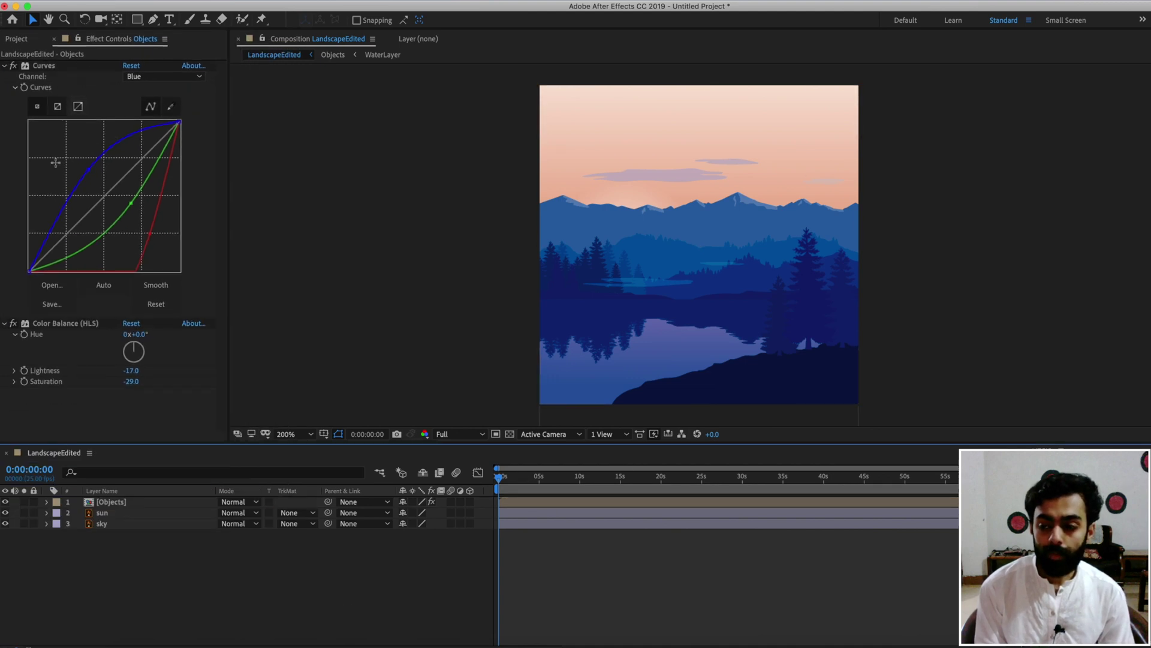
- Start keyframing Curves, Lightness and Saturation on the Objects layer at 0:00:00:00
{"action": "left_click", "coordinate": [139, 523]}
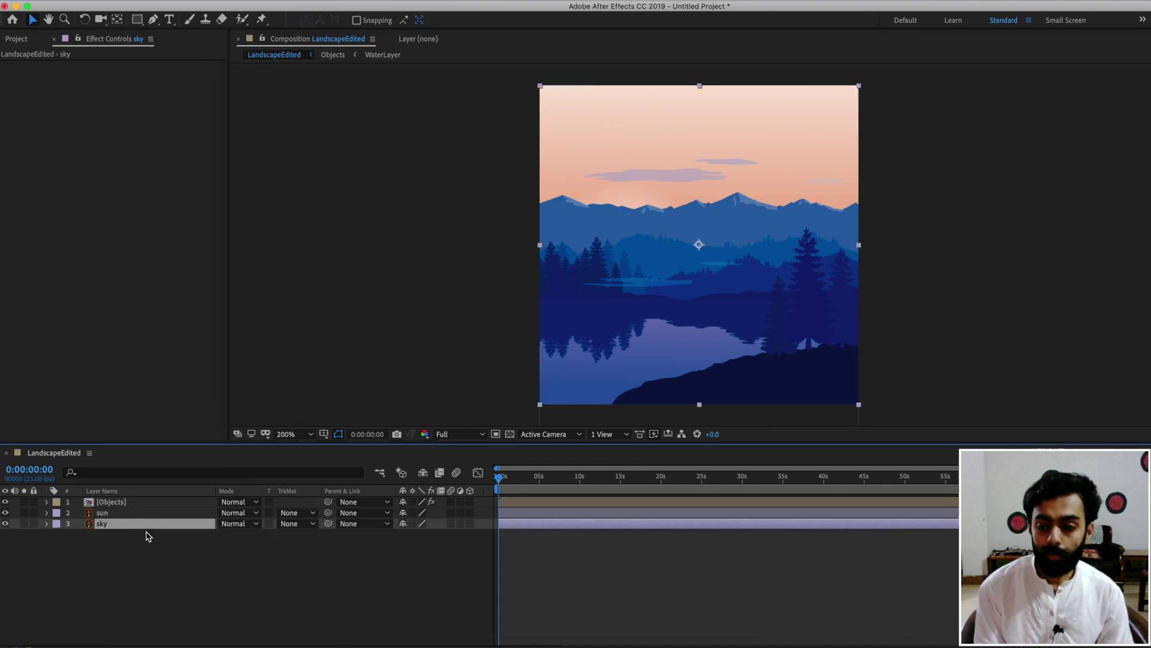
{"action": "left_click", "coordinate": [139, 503]}
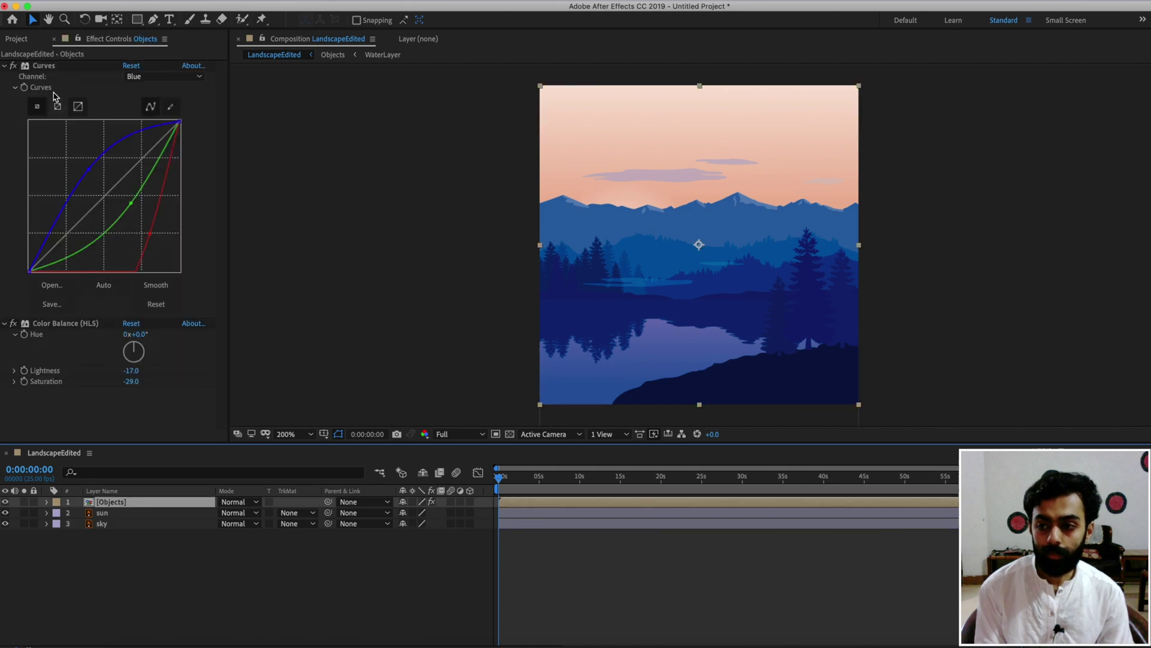
{"action": "left_click", "coordinate": [53, 305]}
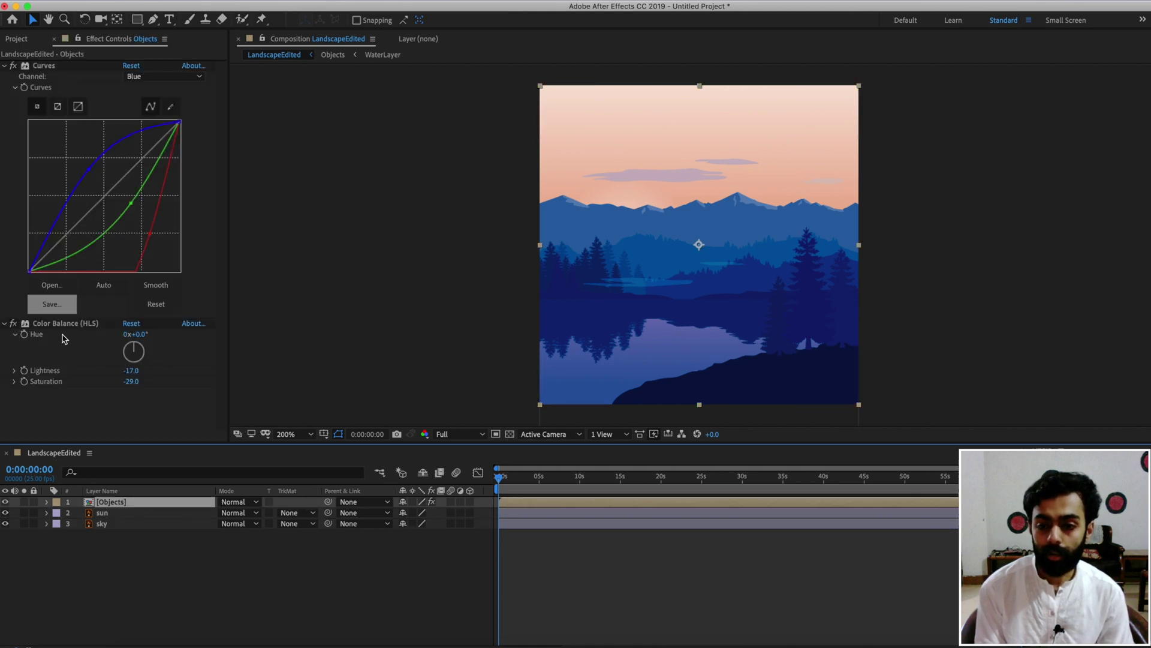
{"action": "left_click_drag", "start_coordinate": [510, 477], "coordinate": [471, 477]}
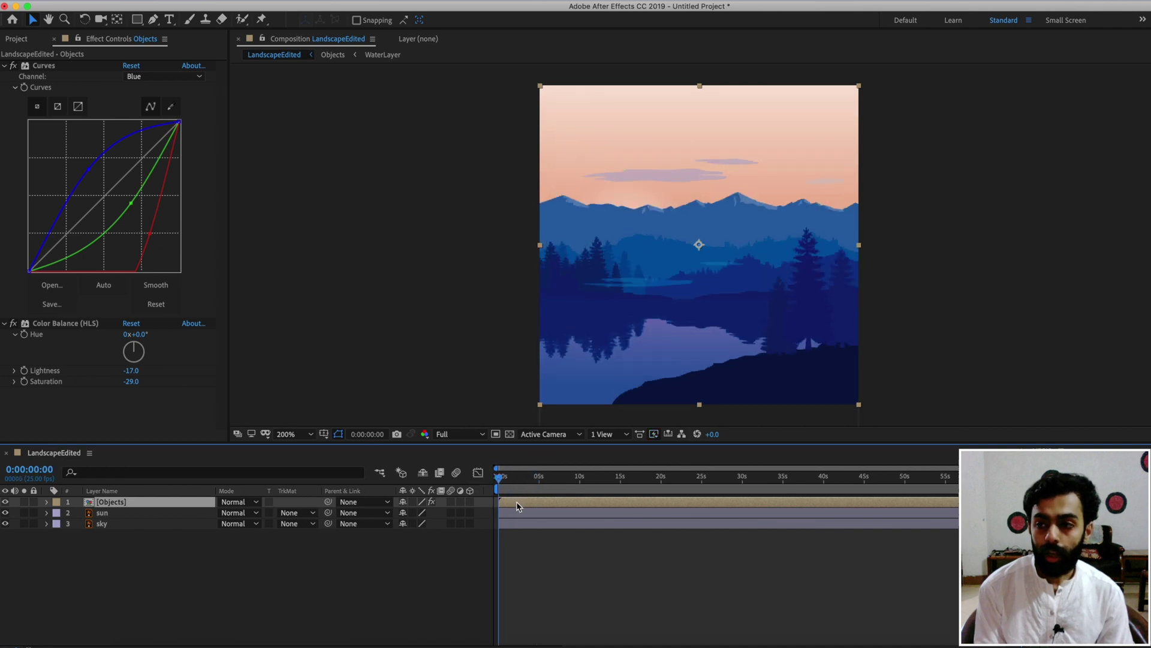
{"action": "left_click", "coordinate": [24, 90]}
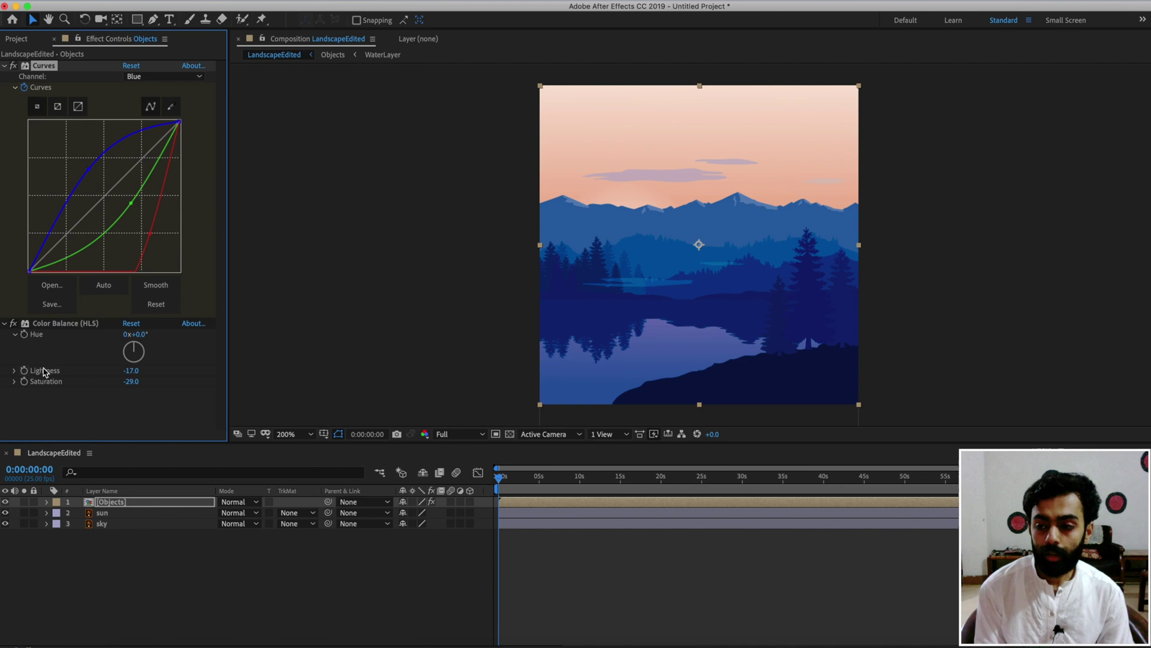
{"action": "left_click", "coordinate": [25, 385]}
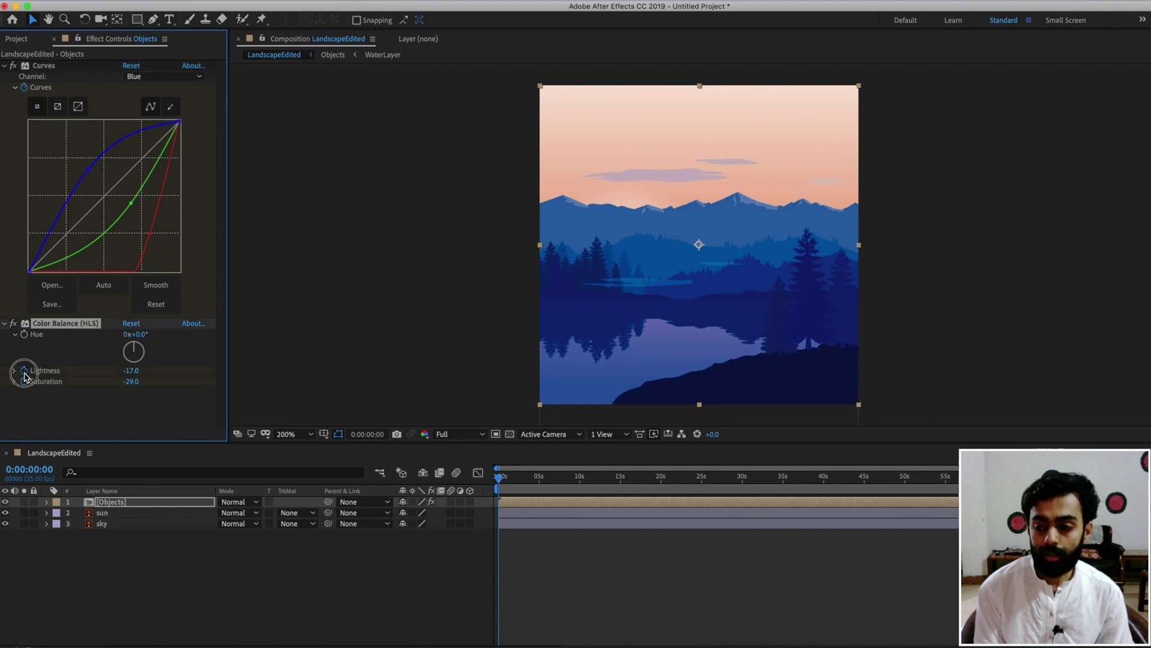
- Keyframe the Objects layer's Lightness and Saturation at 0 at time 0:00:05:02
{"action": "left_click_drag", "start_coordinate": [499, 486], "coordinate": [540, 484]}
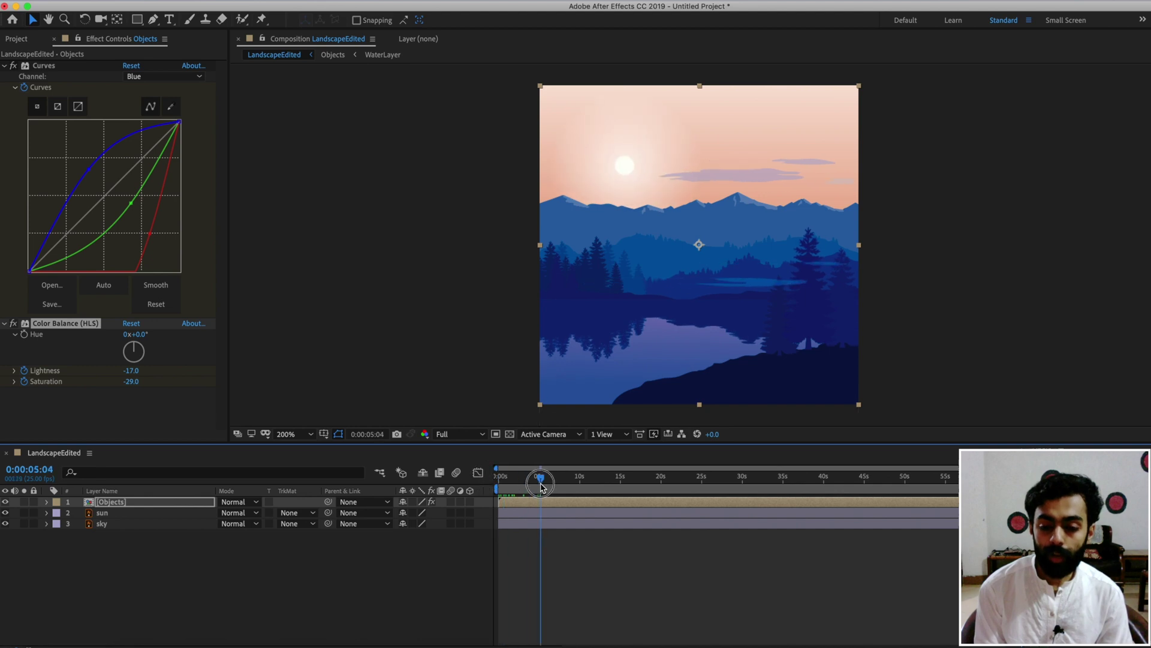
{"action": "left_click", "coordinate": [131, 372]}
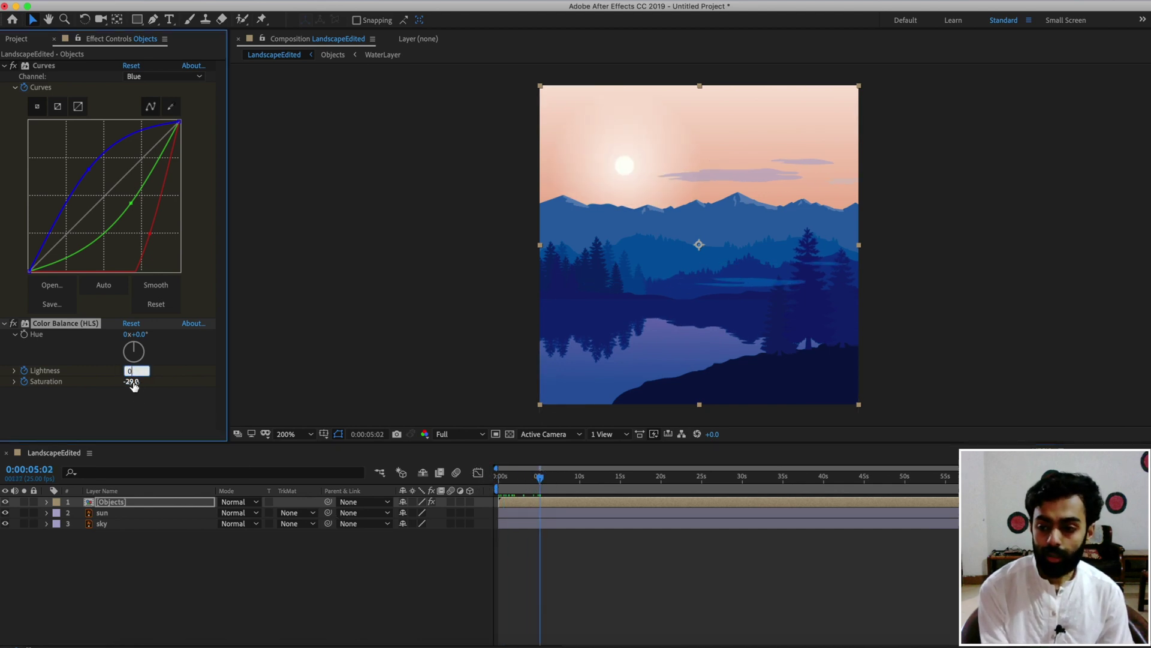
{"action": "type", "text": "0"}
{"action": "left_click", "coordinate": [132, 382]}
{"action": "type", "text": "0"}
{"action": "key", "text": "Return"}
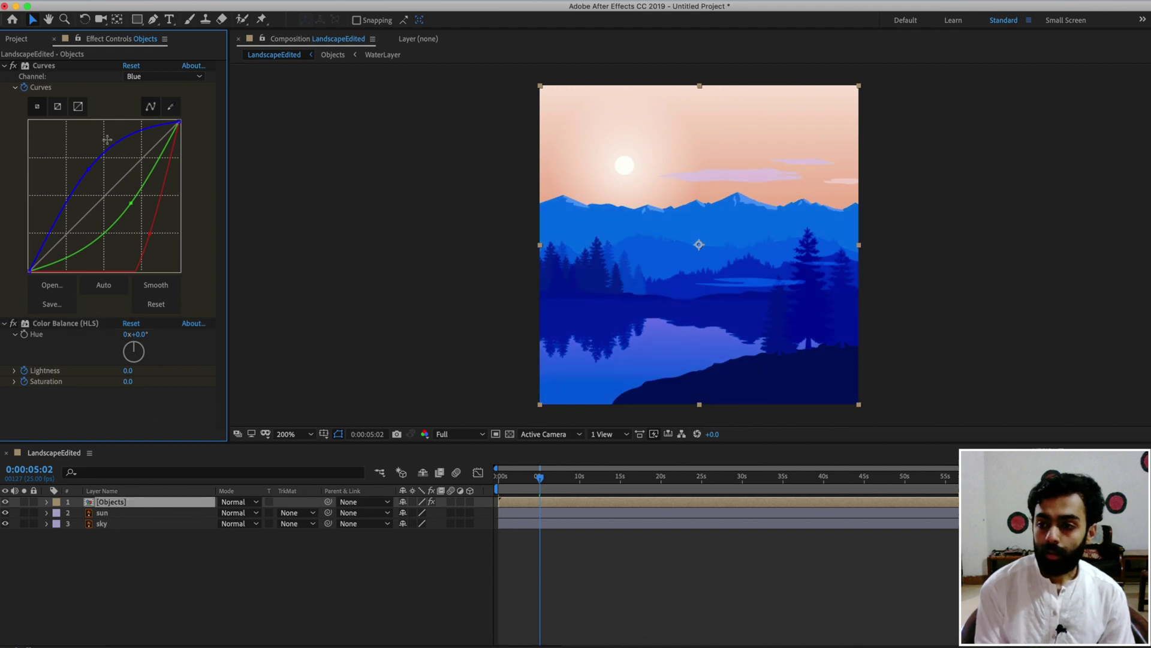
- Return the Objects layer's Red, Green and Blue curves to the straight diagonal at 0:00:05:02 for the original daytime colors
{"action": "left_click", "coordinate": [172, 203]}
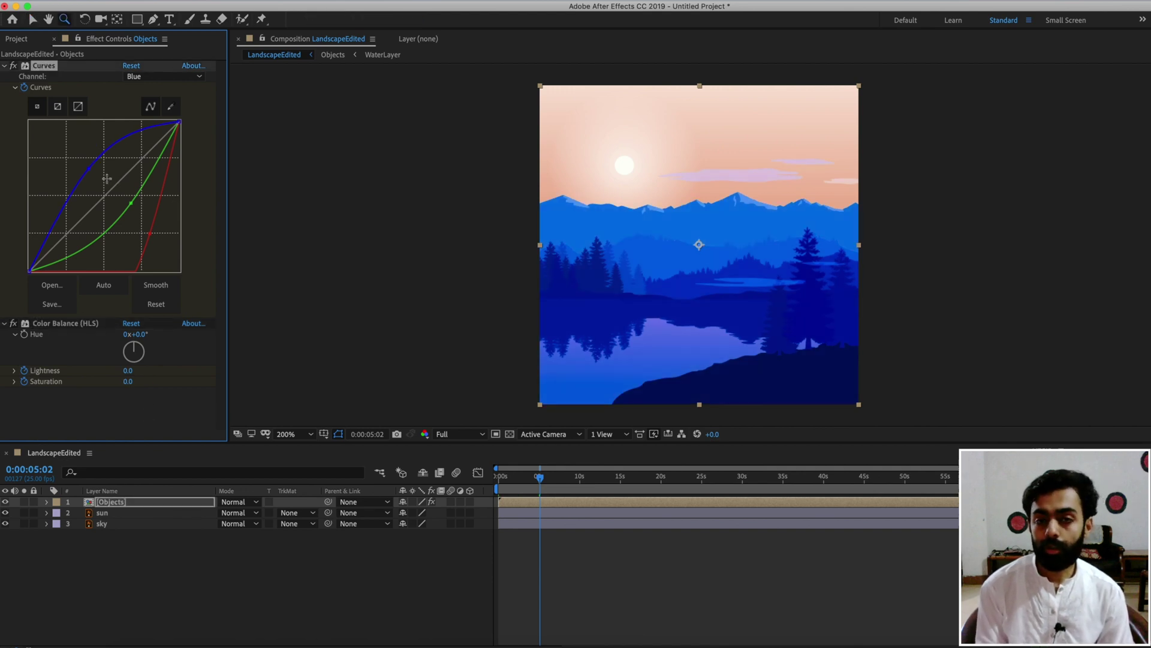
{"action": "left_click_drag", "start_coordinate": [131, 203], "coordinate": [110, 185]}
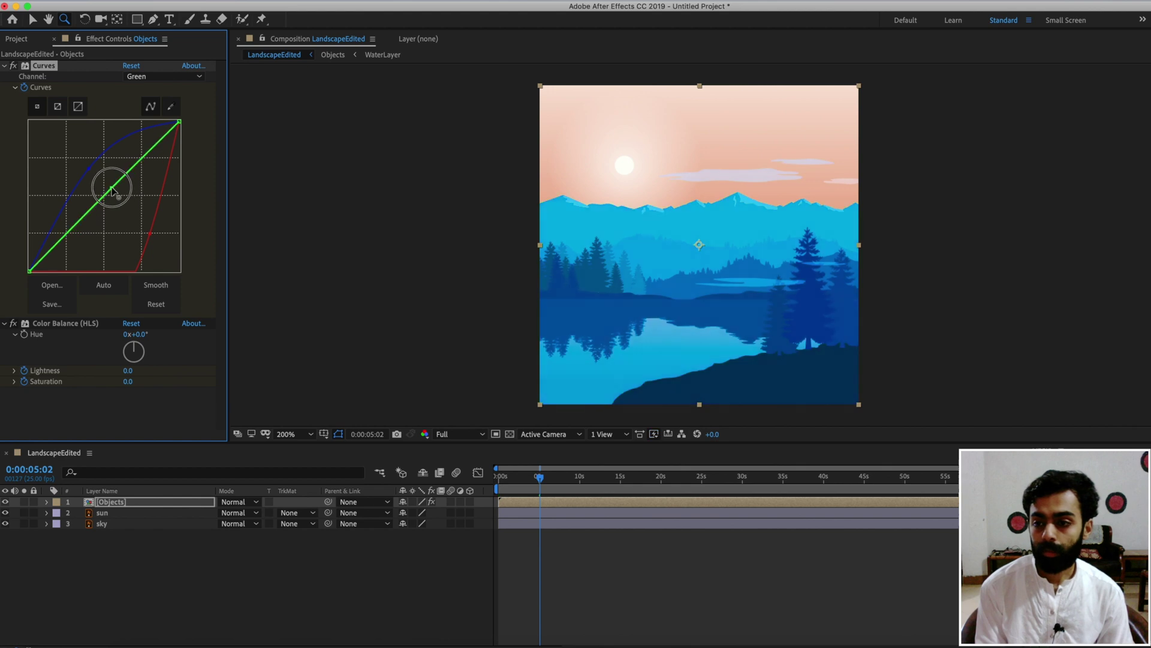
{"action": "left_click_drag", "start_coordinate": [139, 264], "coordinate": [113, 186]}
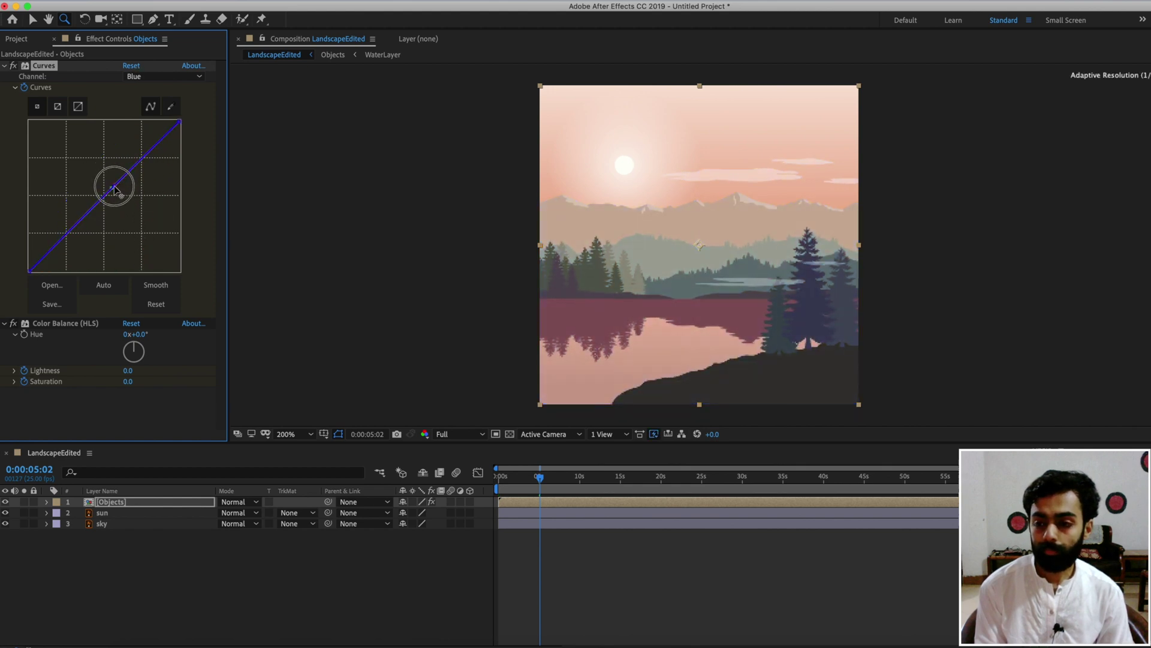
{"action": "left_click", "coordinate": [232, 566]}
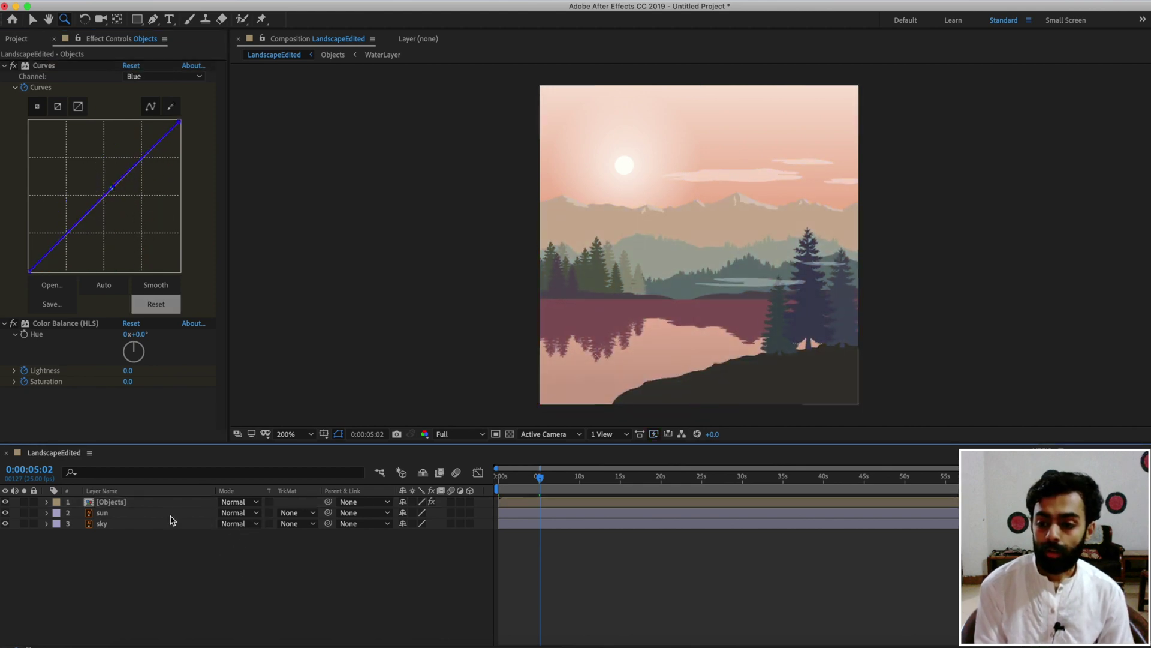
- Preview the night-to-day color change of the Objects layer from the start and return to 0:00:00:00
{"action": "left_click_drag", "start_coordinate": [539, 485], "coordinate": [487, 478]}
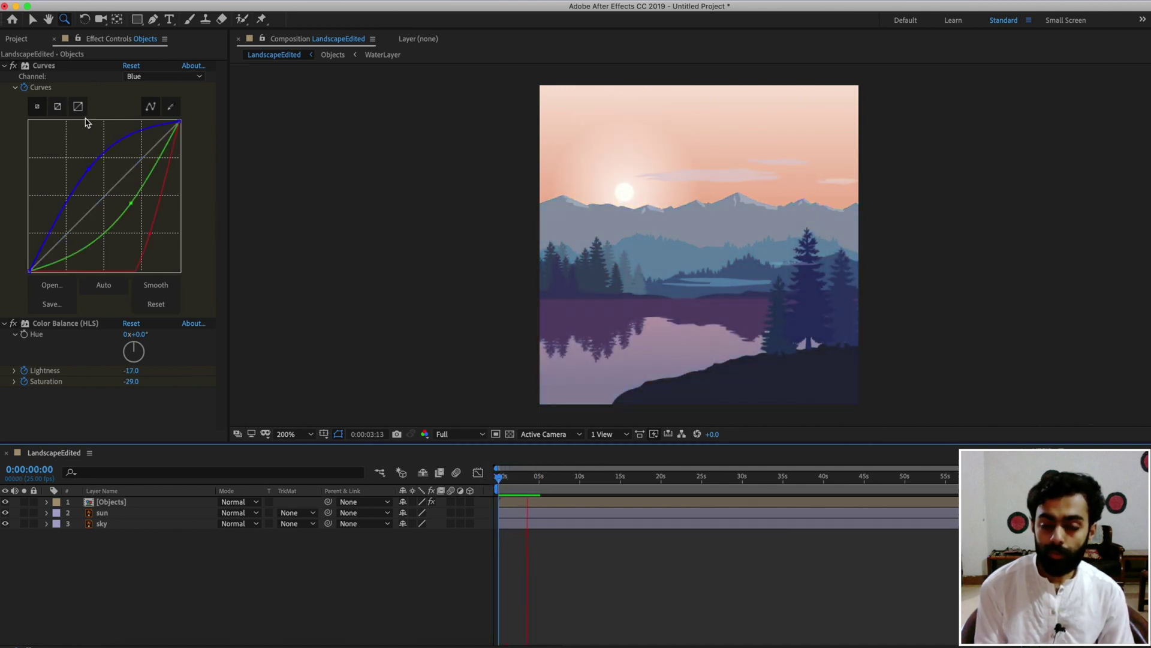
{"action": "key", "text": "space"}
{"action": "left_click_drag", "start_coordinate": [547, 483], "coordinate": [440, 484]}
{"action": "left_click", "coordinate": [193, 421]}
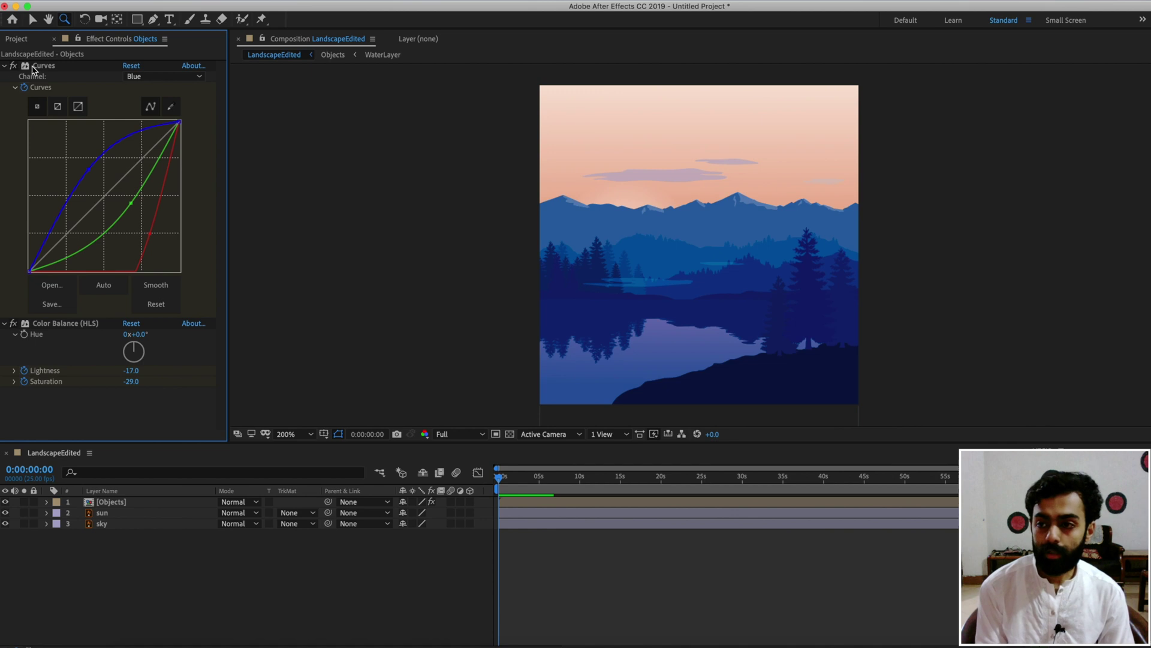
- Copy the keyframed Curves and Color Balance (HLS) effects from the Objects layer onto the sky layer at 0:00:00:00
{"action": "left_click", "coordinate": [4, 66]}
{"action": "left_click", "coordinate": [4, 77]}
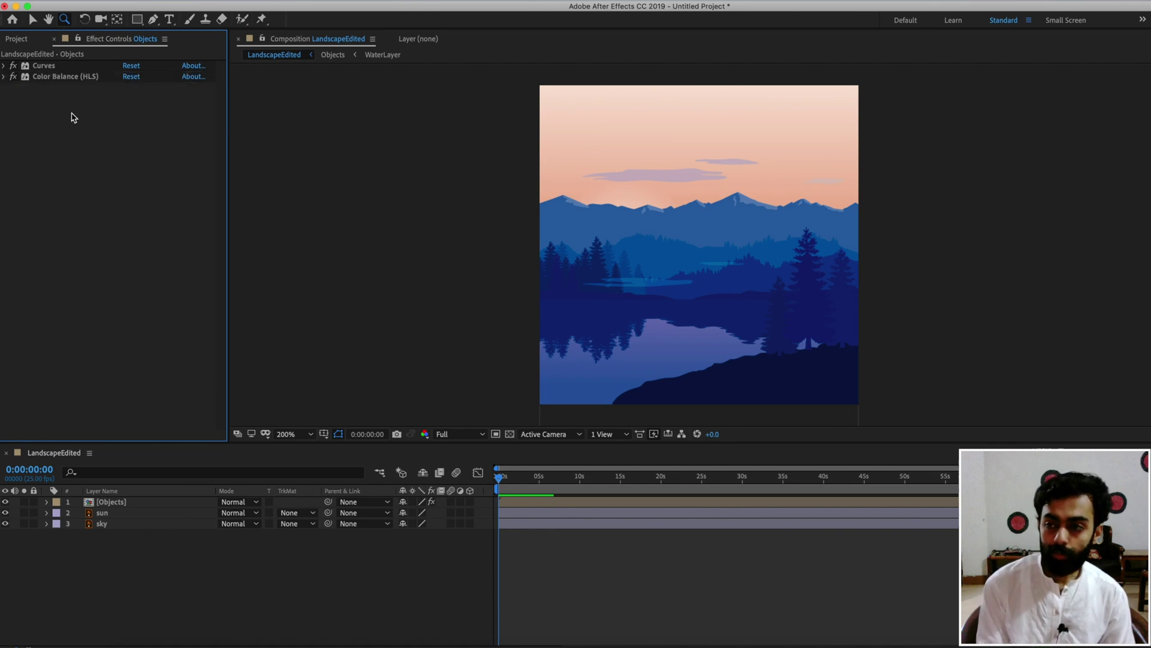
{"action": "key", "text": "super+a"}
{"action": "key", "text": "super+c"}
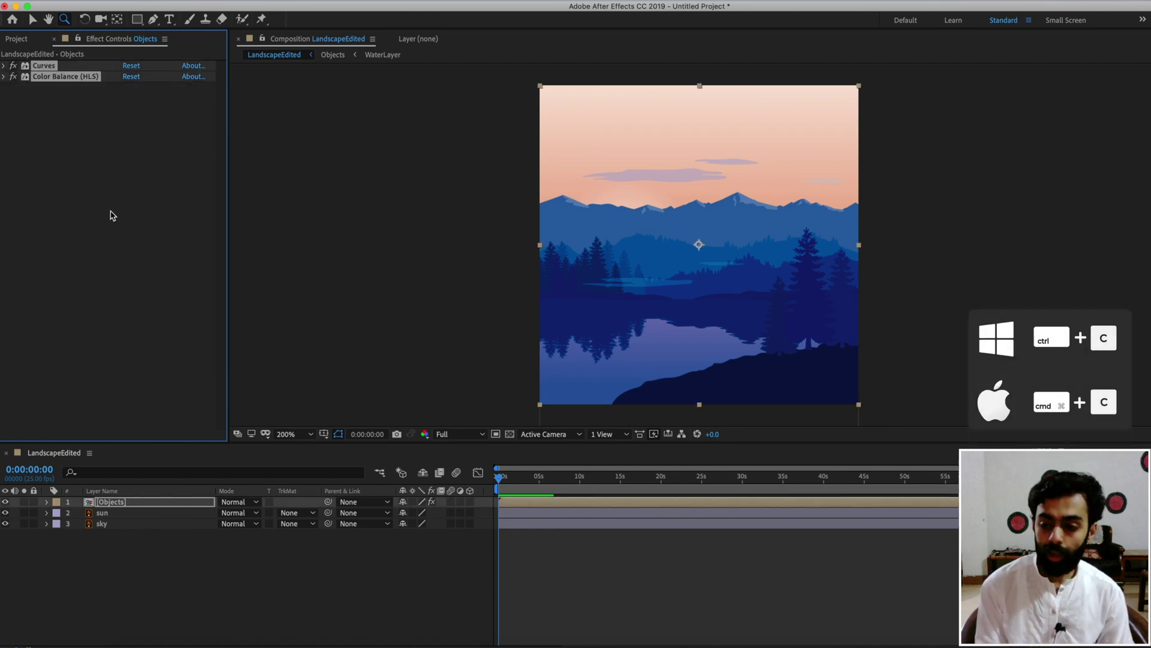
{"action": "left_click", "coordinate": [101, 524]}
{"action": "key", "text": "super+v"}
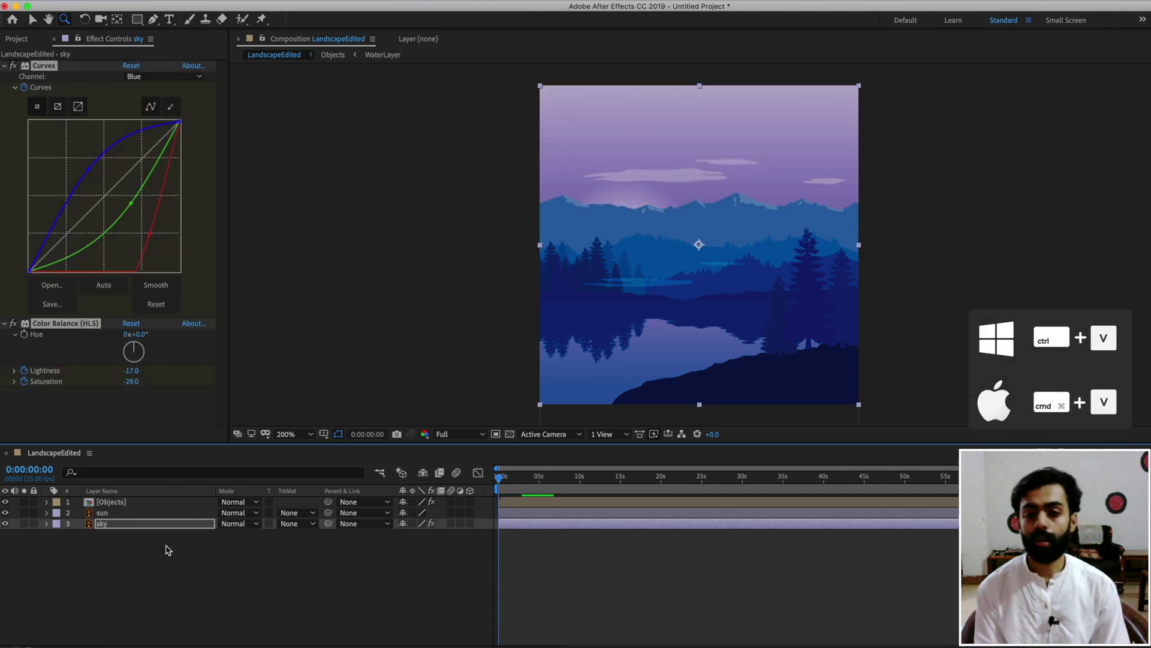
- Play the LandscapeEdited composition from the start to check the color change on both the sky and the landscape
{"action": "key", "text": "space"}
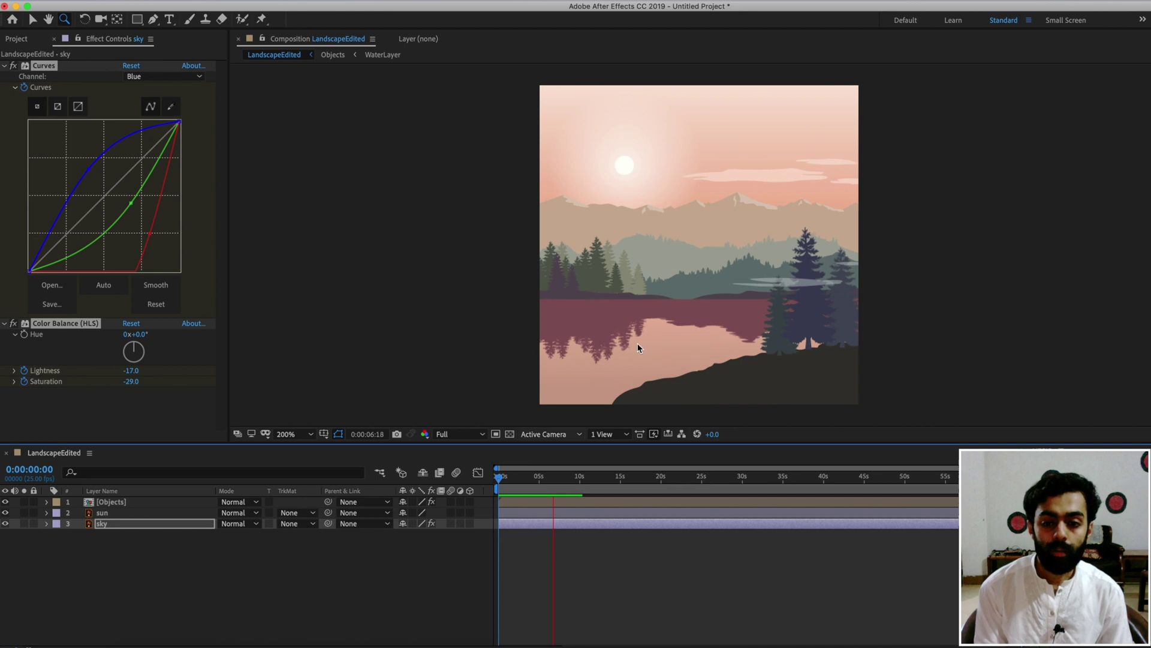
{"action": "key", "text": "space"}
{"action": "left_click_drag", "start_coordinate": [560, 478], "coordinate": [417, 482]}
{"action": "key", "text": "space"}
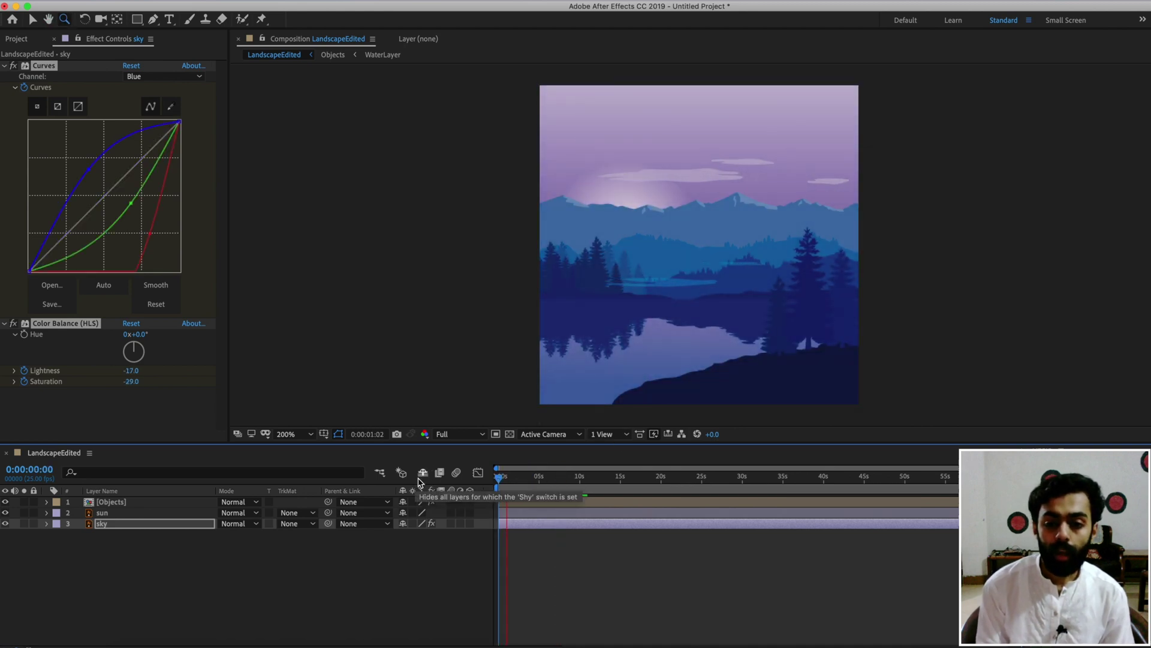
{"action": "key", "text": "space"}
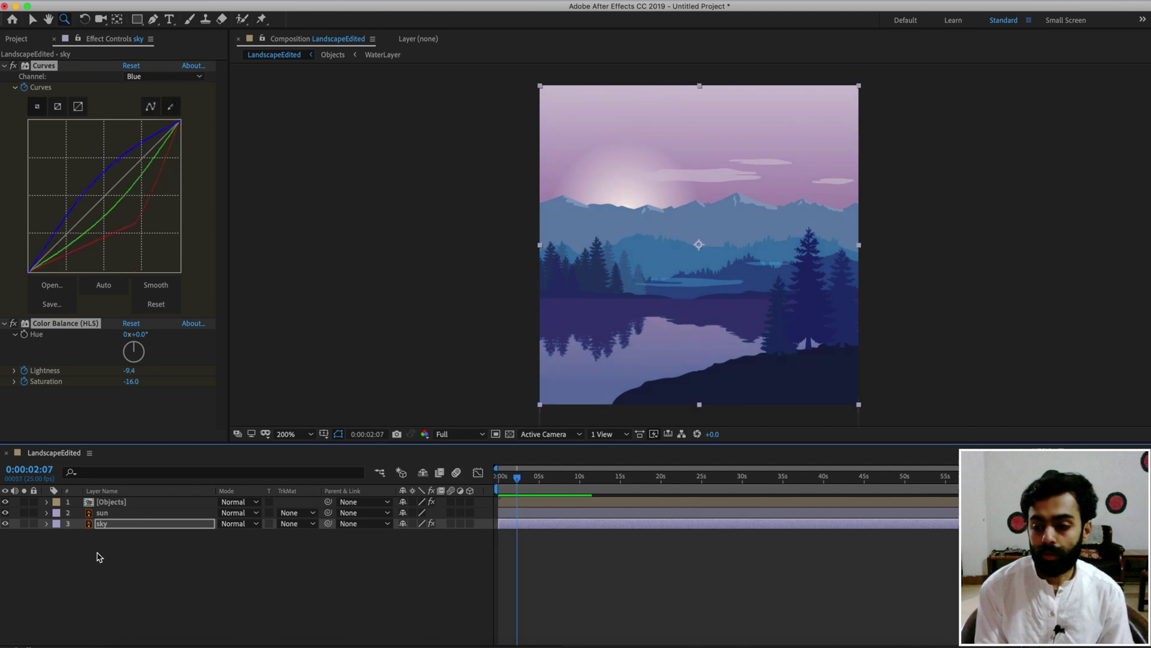
- Set the Amp slider of the Three Trees layer inside the Objects composition to 2 and return to the LandscapeEdited composition
{"action": "double_click", "coordinate": [128, 502]}
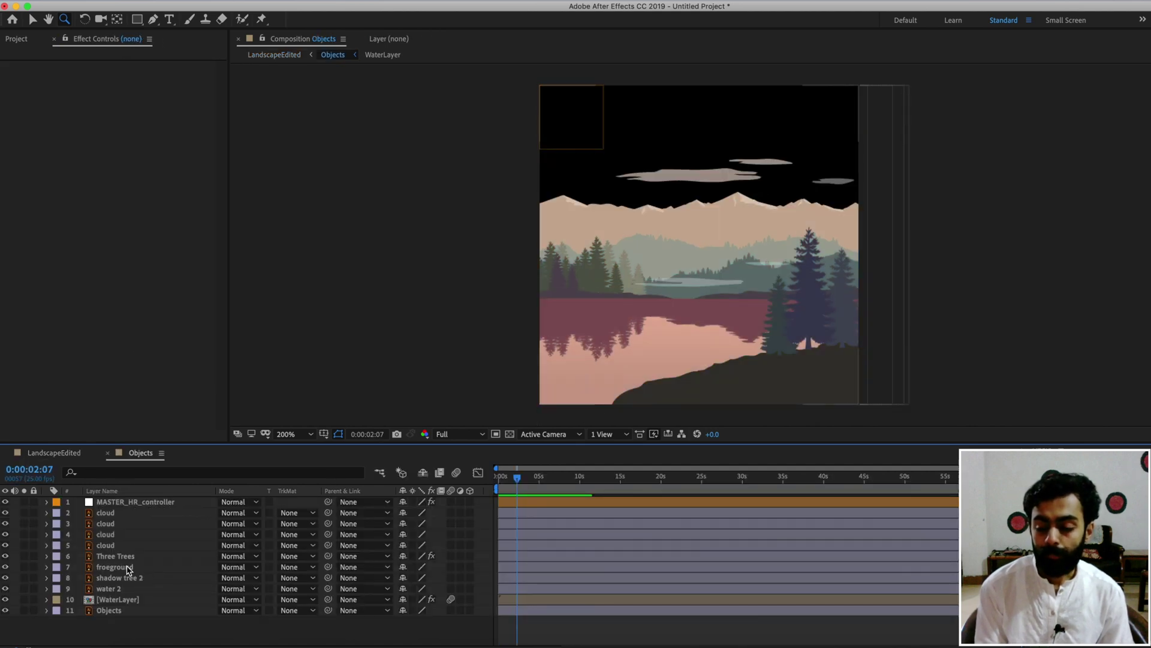
{"action": "left_click", "coordinate": [128, 557]}
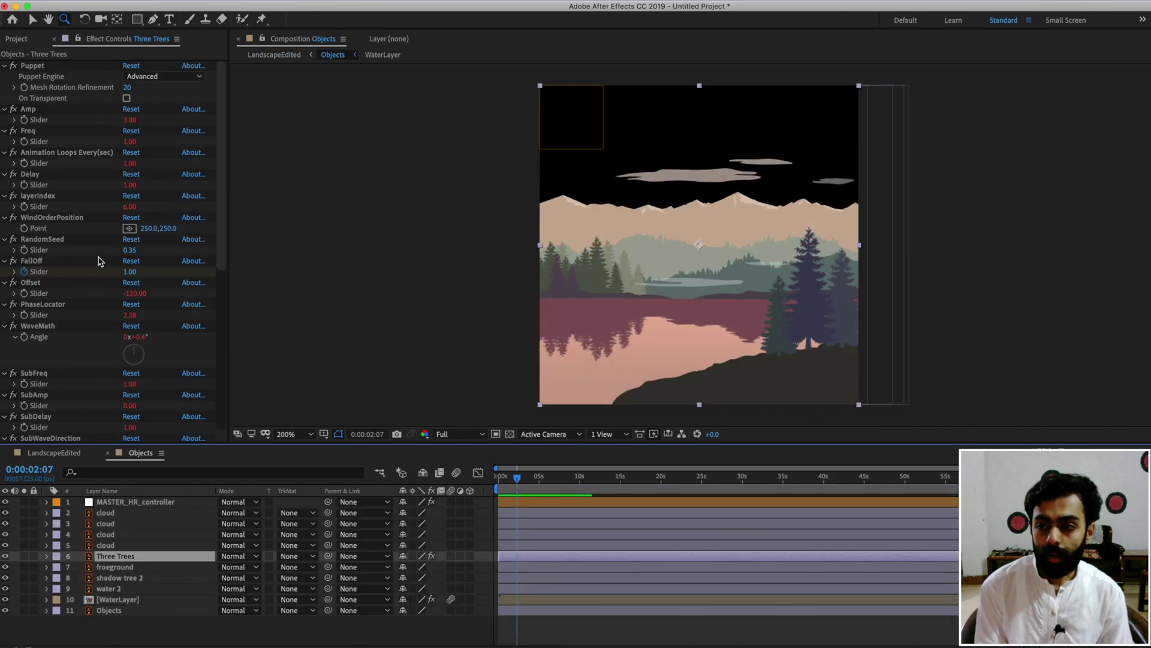
{"action": "left_click", "coordinate": [129, 120]}
{"action": "type", "text": "2"}
{"action": "left_click", "coordinate": [270, 207]}
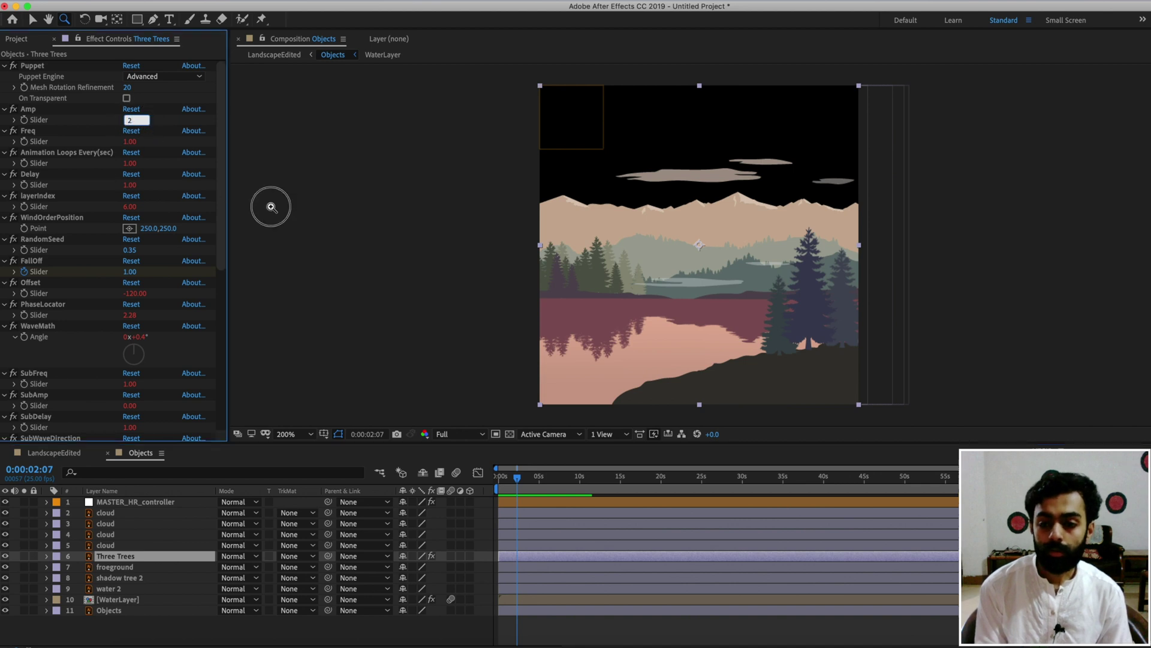
{"action": "left_click", "coordinate": [54, 452]}
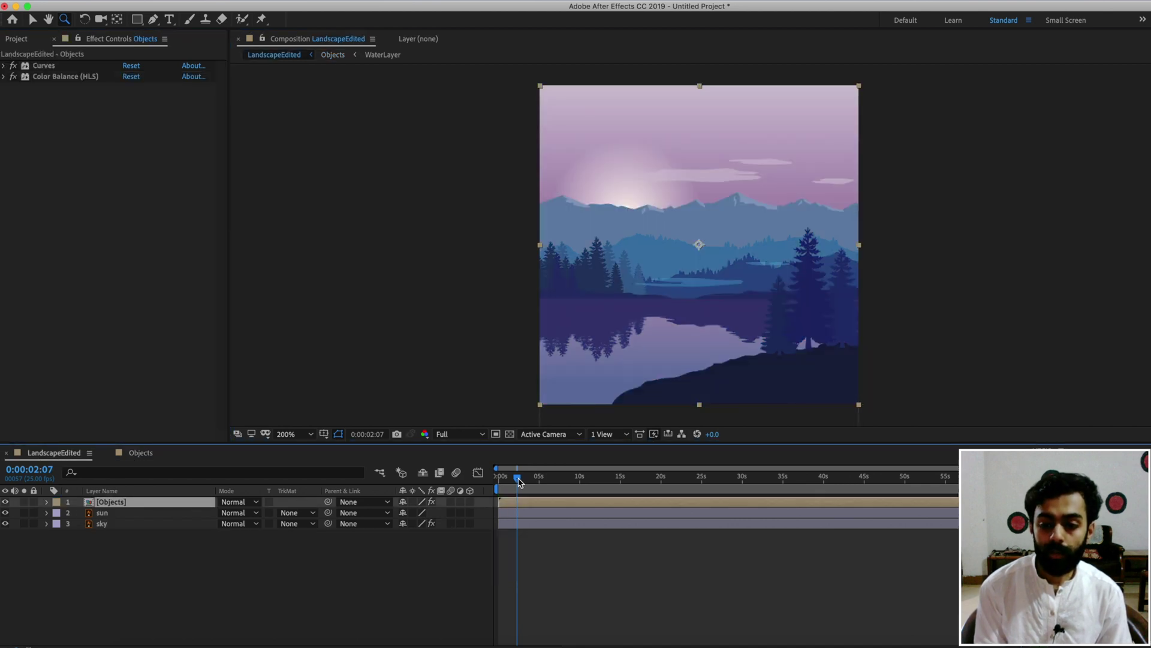
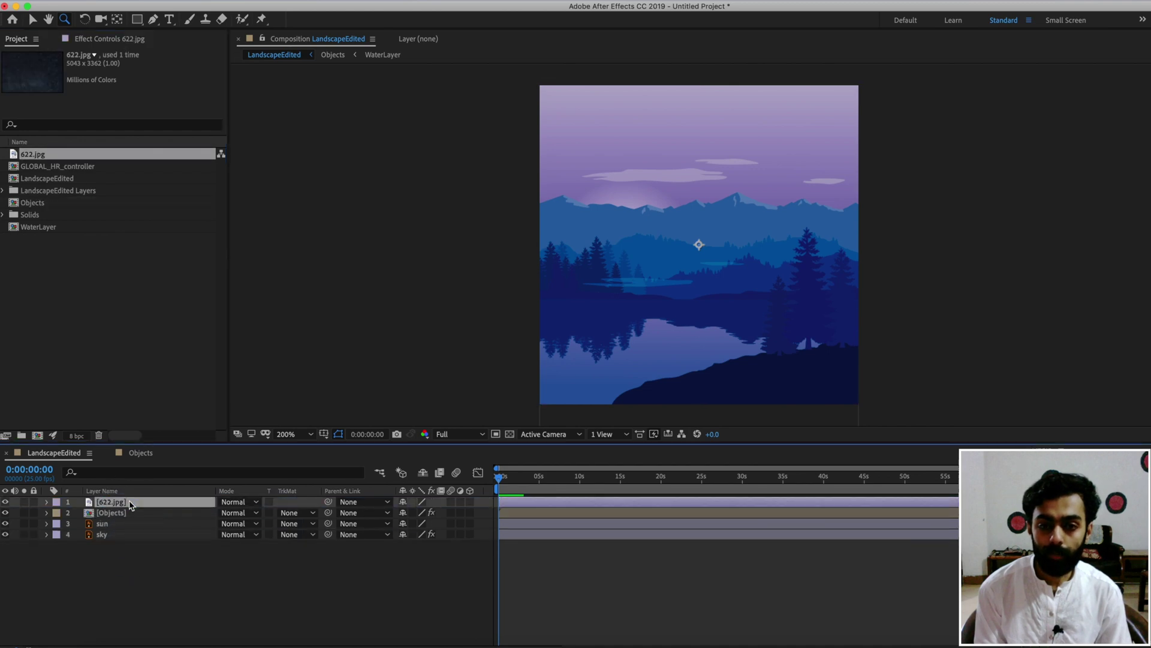
- Scale the 622.jpg starry sky layer down to 18%
{"action": "key", "text": "s"}
{"action": "left_click_drag", "start_coordinate": [404, 511], "coordinate": [359, 504]}
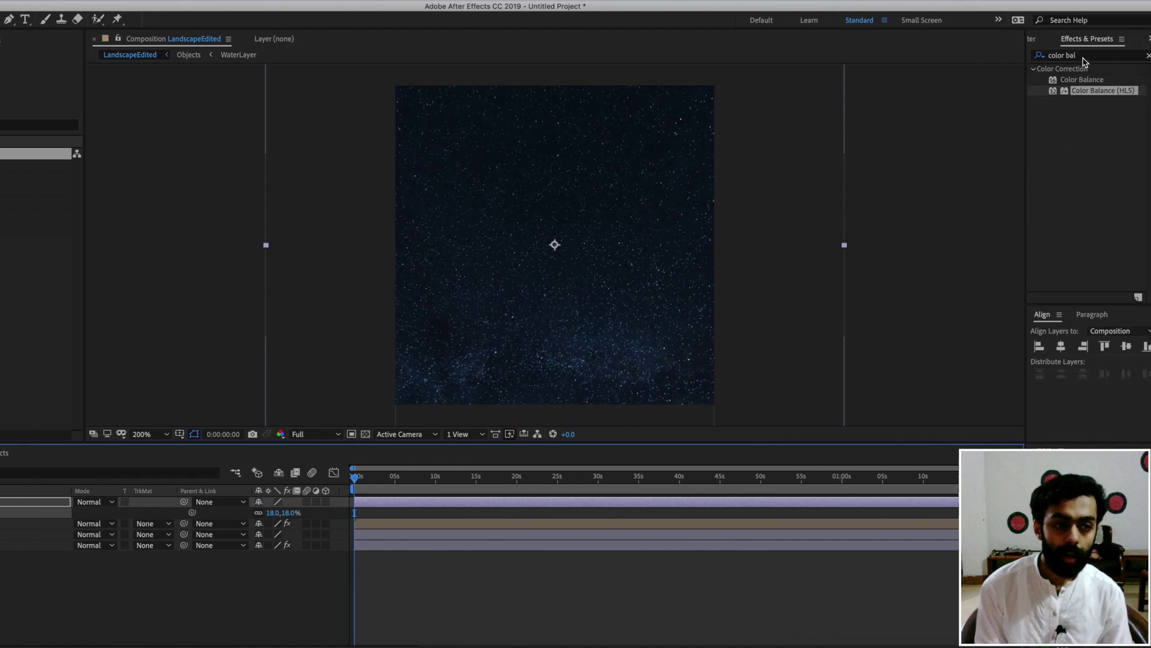
- Find the Linear Color Key effect by searching for "color key" and apply it to the 622.jpg layer
{"action": "left_click", "coordinate": [1083, 59]}
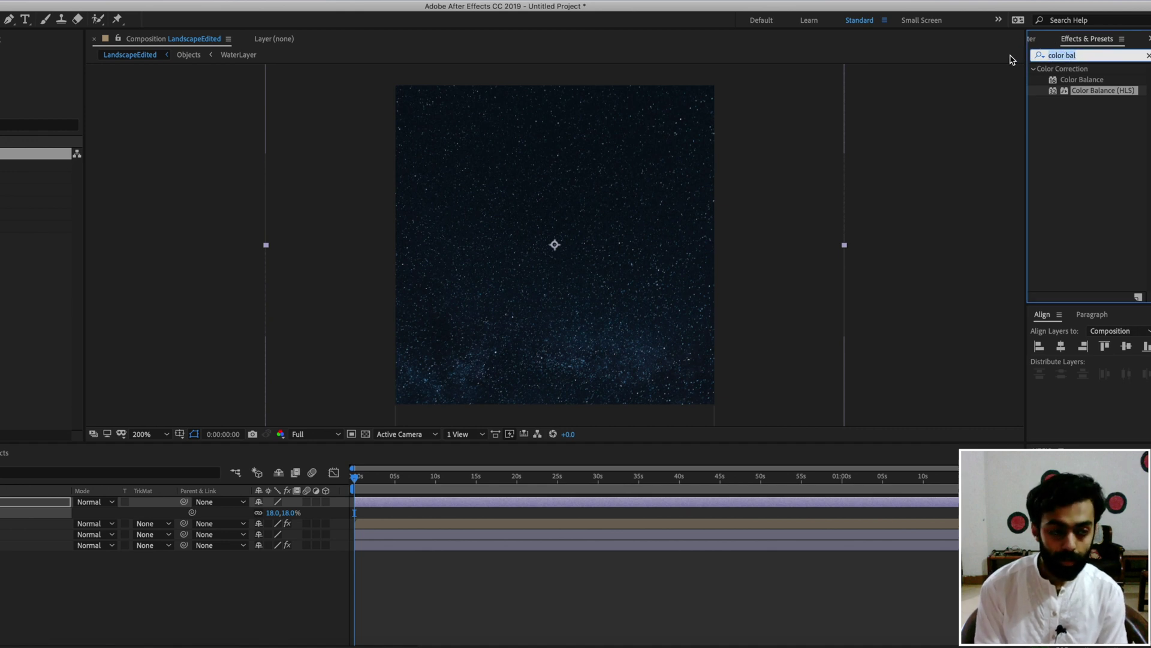
{"action": "type", "text": "color key"}
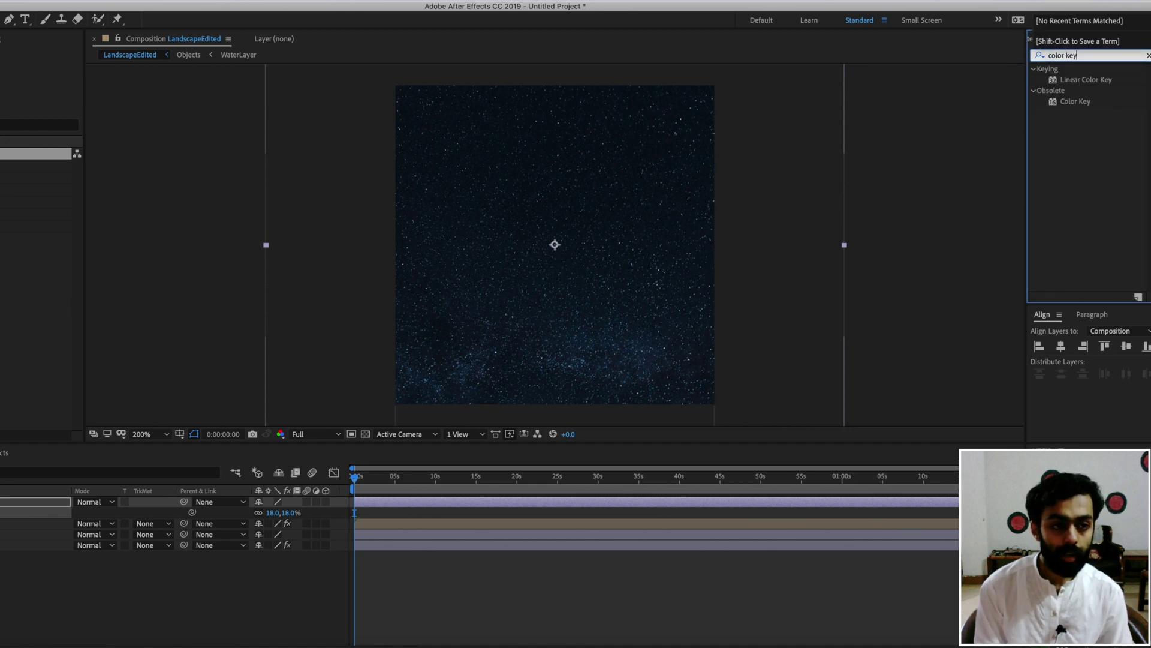
{"action": "left_click_drag", "start_coordinate": [1132, 81], "coordinate": [556, 246]}
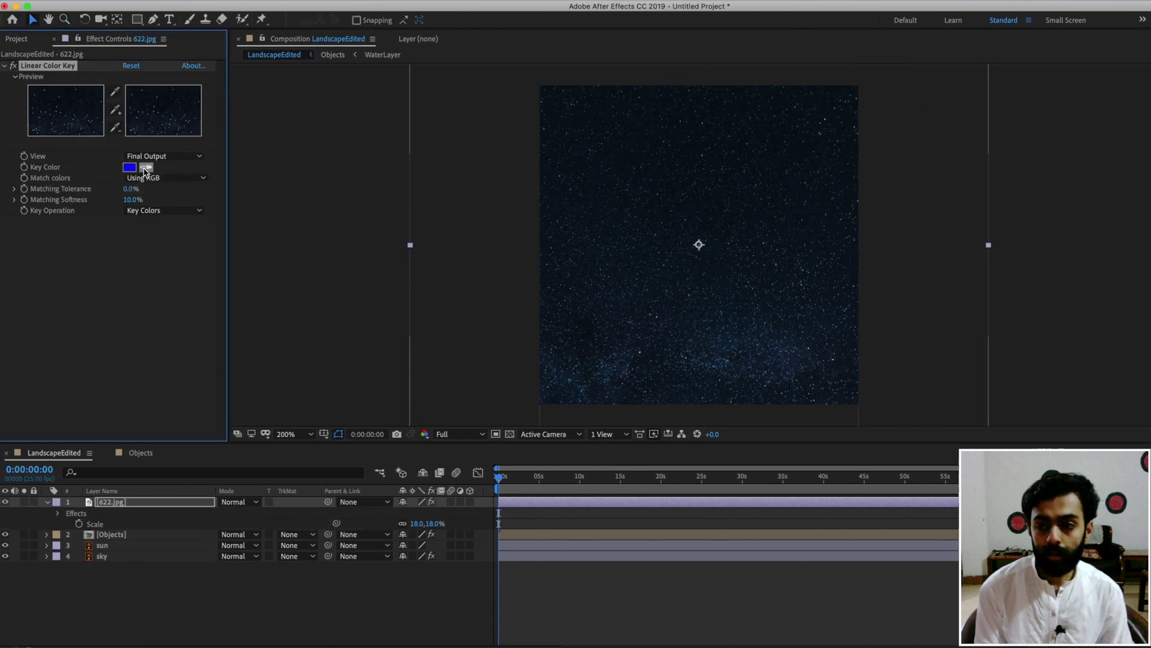
- Sample the dark background of 622.jpg as the Key Color and move the star layer up toward the sky area
{"action": "left_click", "coordinate": [549, 171]}
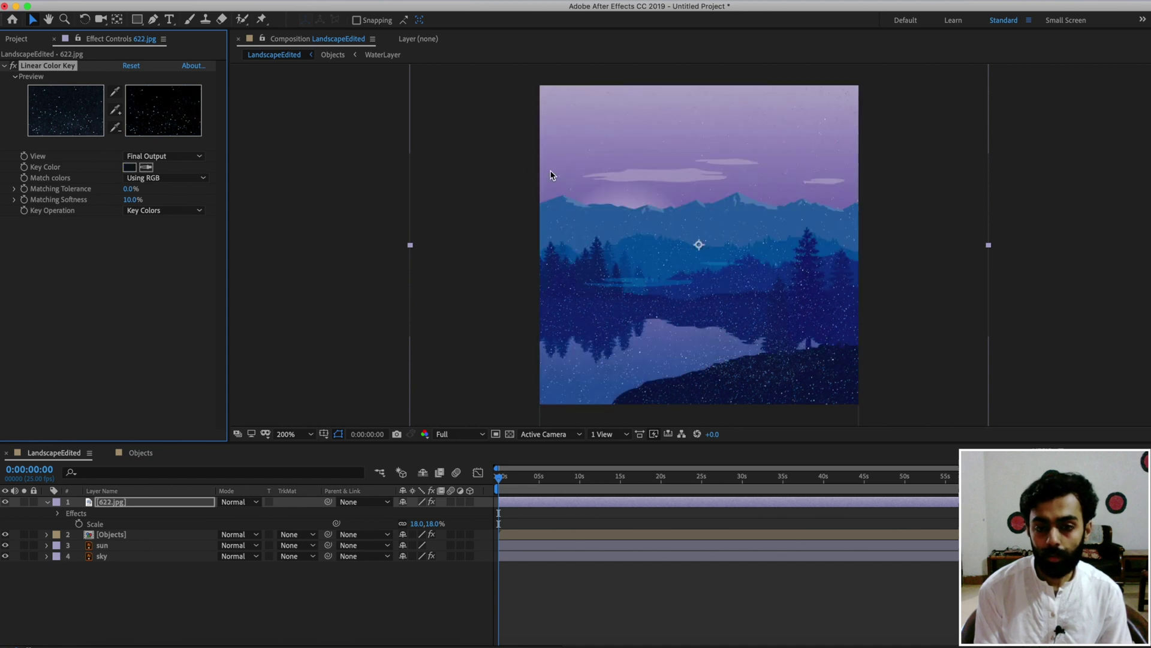
{"action": "left_click_drag", "start_coordinate": [691, 309], "coordinate": [685, 174]}
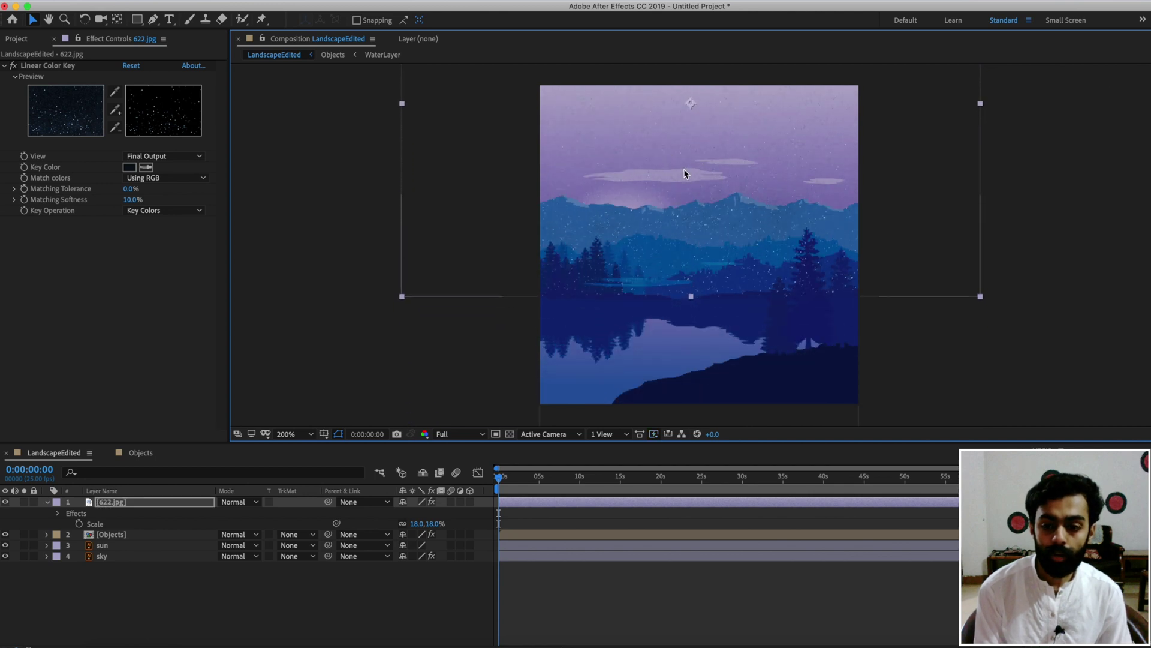
- Draw an elliptical mask on the 622.jpg layer around the sky area and enlarge it past the upper-left edge
{"action": "left_click", "coordinate": [188, 504]}
{"action": "left_click_drag", "start_coordinate": [138, 23], "coordinate": [198, 51]}
{"action": "left_click_drag", "start_coordinate": [513, 75], "coordinate": [912, 200]}
{"action": "double_click", "coordinate": [711, 75]}
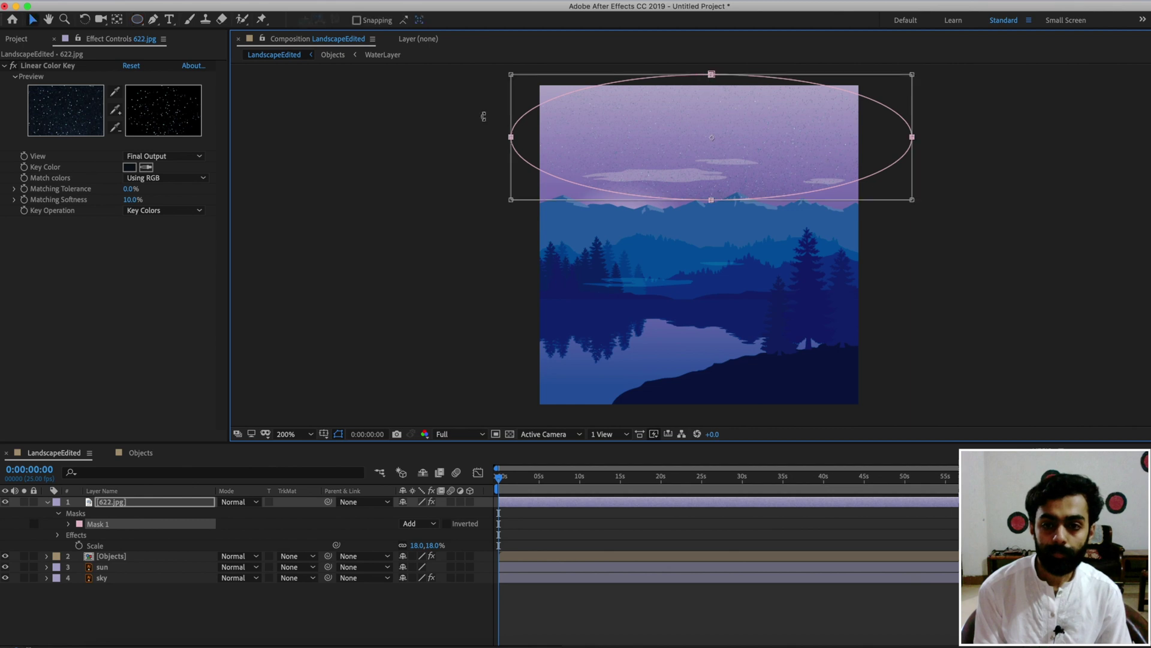
{"action": "left_click_drag", "start_coordinate": [509, 73], "coordinate": [480, 65]}
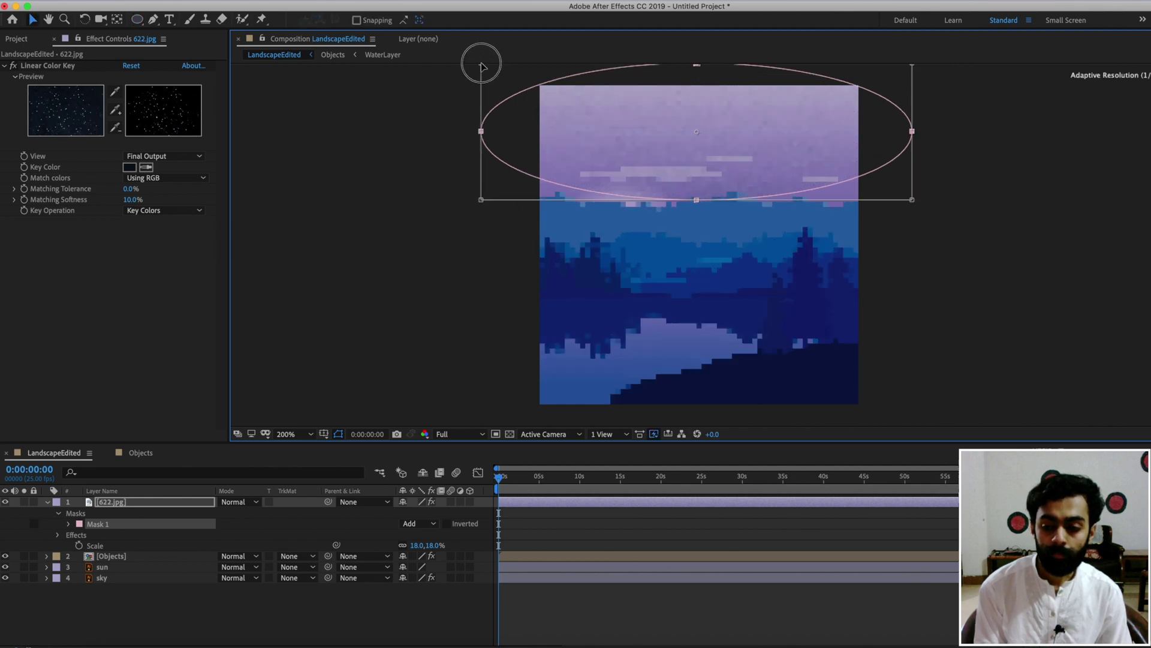
{"action": "left_click", "coordinate": [222, 626]}
- Move the 622.jpg layer beneath the sun layer and turn off its Linear Color Key effect
{"action": "left_click", "coordinate": [476, 473]}
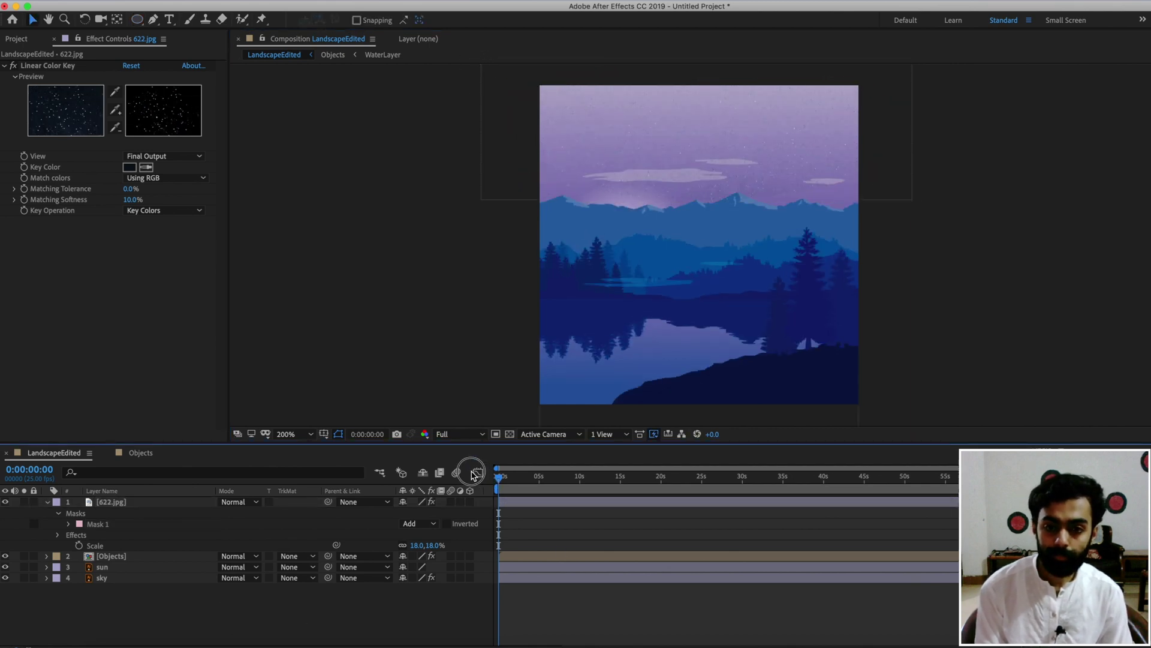
{"action": "key", "text": "super+bracketleft"}
{"action": "key", "text": "super+bracketleft"}
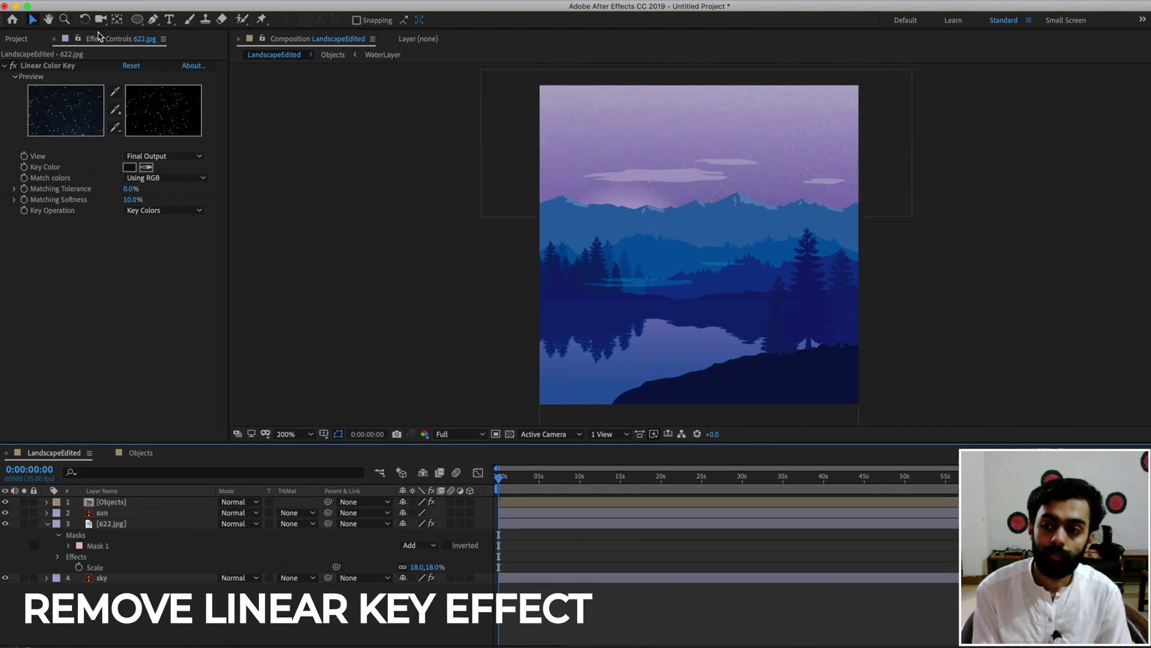
{"action": "left_click", "coordinate": [12, 65]}
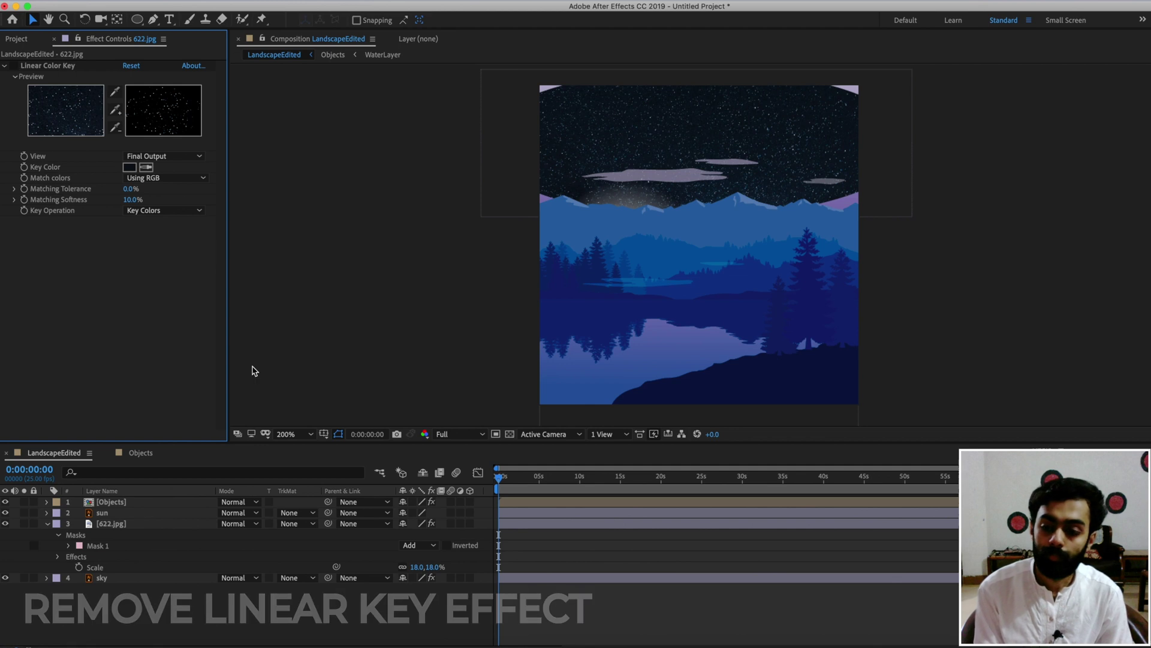
- Extend the elliptical mask of 622.jpg further outward at its upper-left corner to cover more of the sky
{"action": "left_click", "coordinate": [170, 525]}
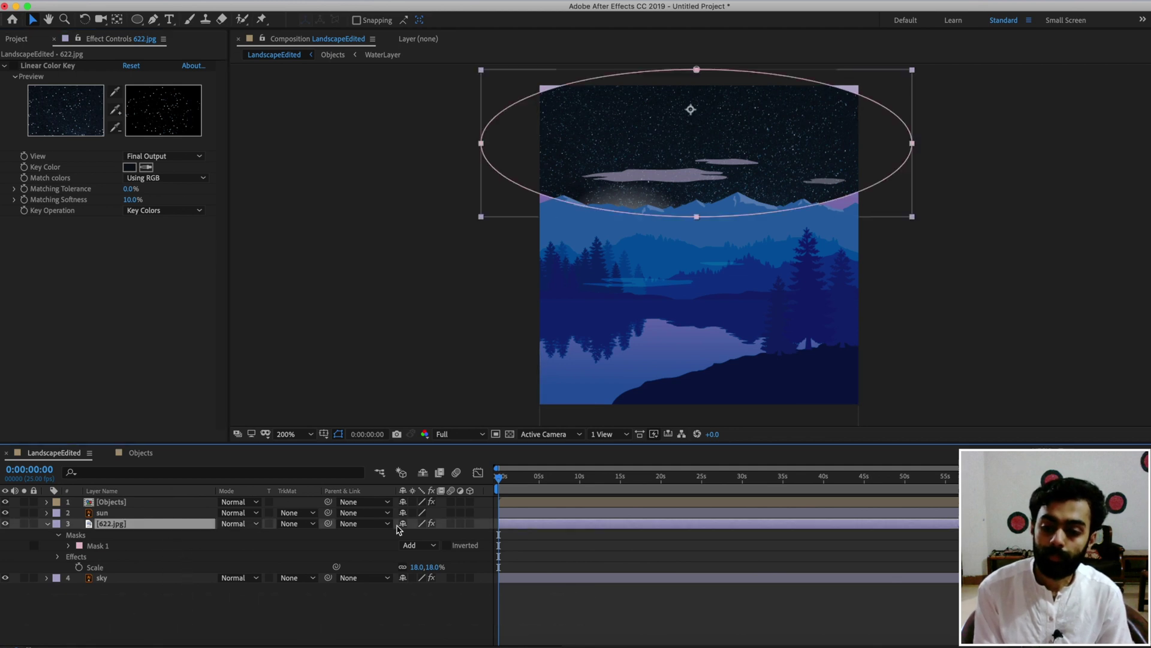
{"action": "left_click_drag", "start_coordinate": [481, 69], "coordinate": [444, 64]}
{"action": "left_click", "coordinate": [145, 546]}
- Set the opacity of the 622.jpg layer to 32% and delete its Linear Color Key effect
{"action": "left_click", "coordinate": [179, 524]}
{"action": "key", "text": "t"}
{"action": "left_click_drag", "start_coordinate": [408, 535], "coordinate": [372, 536]}
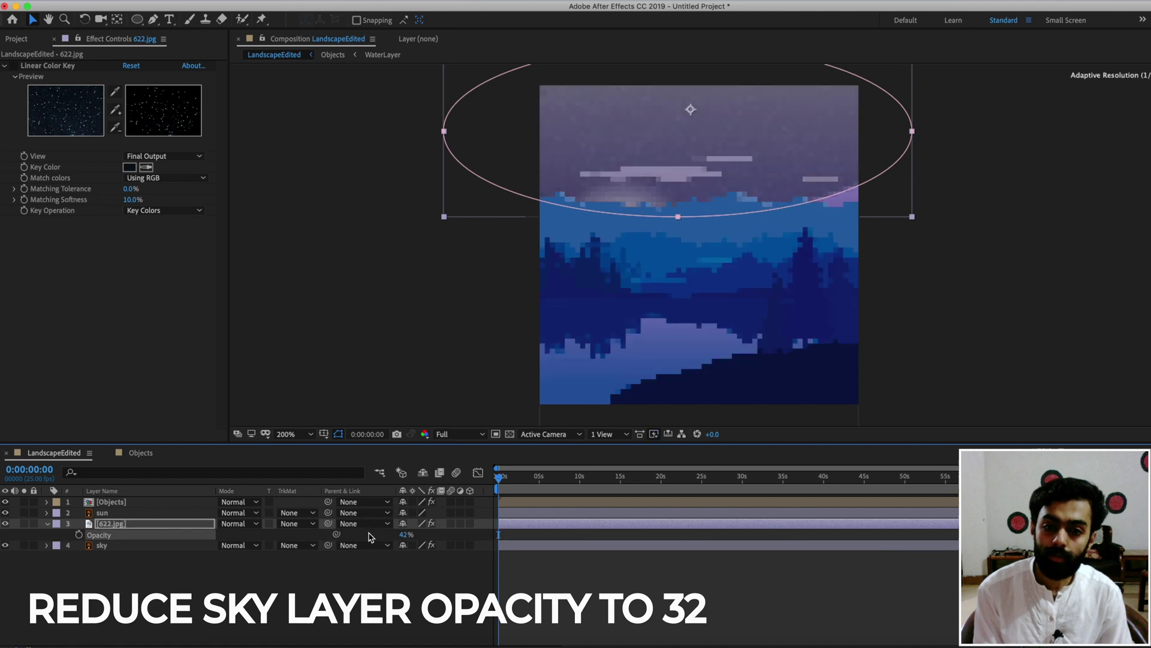
{"action": "left_click", "coordinate": [351, 575]}
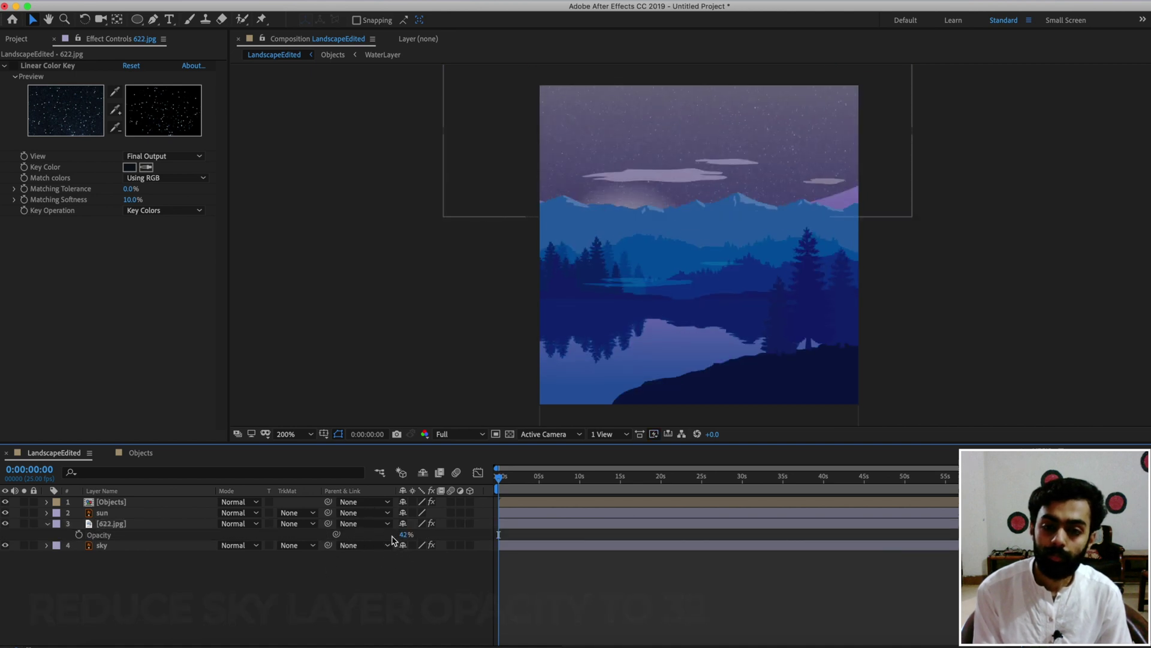
{"action": "left_click_drag", "start_coordinate": [407, 534], "coordinate": [400, 535]}
{"action": "left_click", "coordinate": [387, 573]}
{"action": "left_click", "coordinate": [57, 67]}
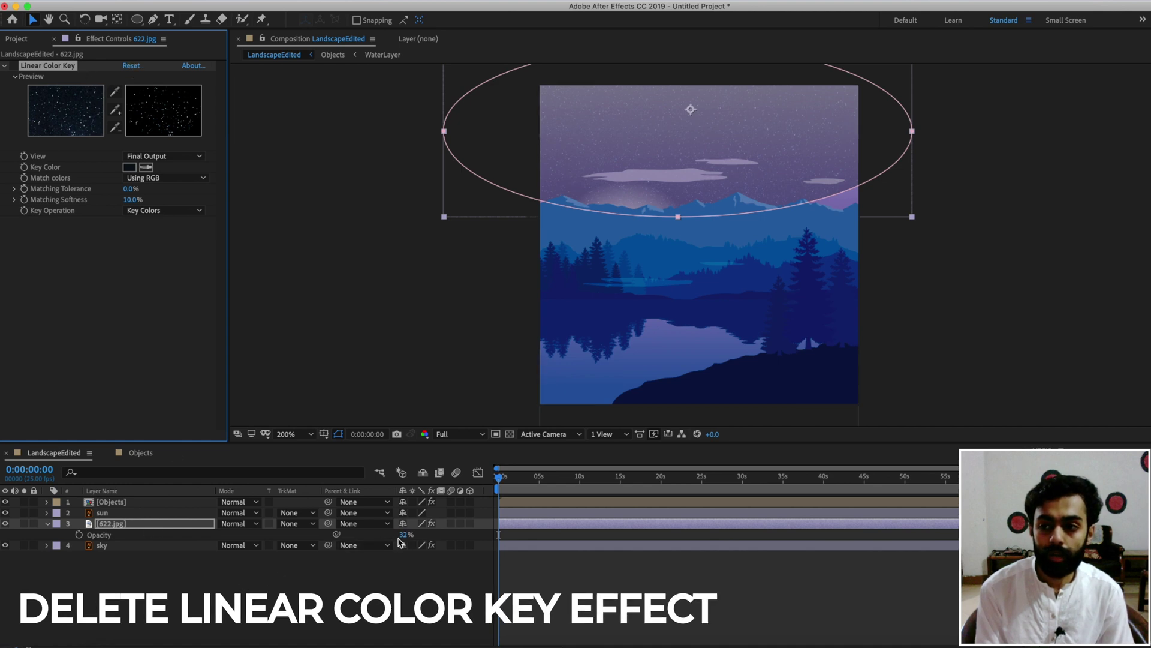
{"action": "key", "text": "Delete"}
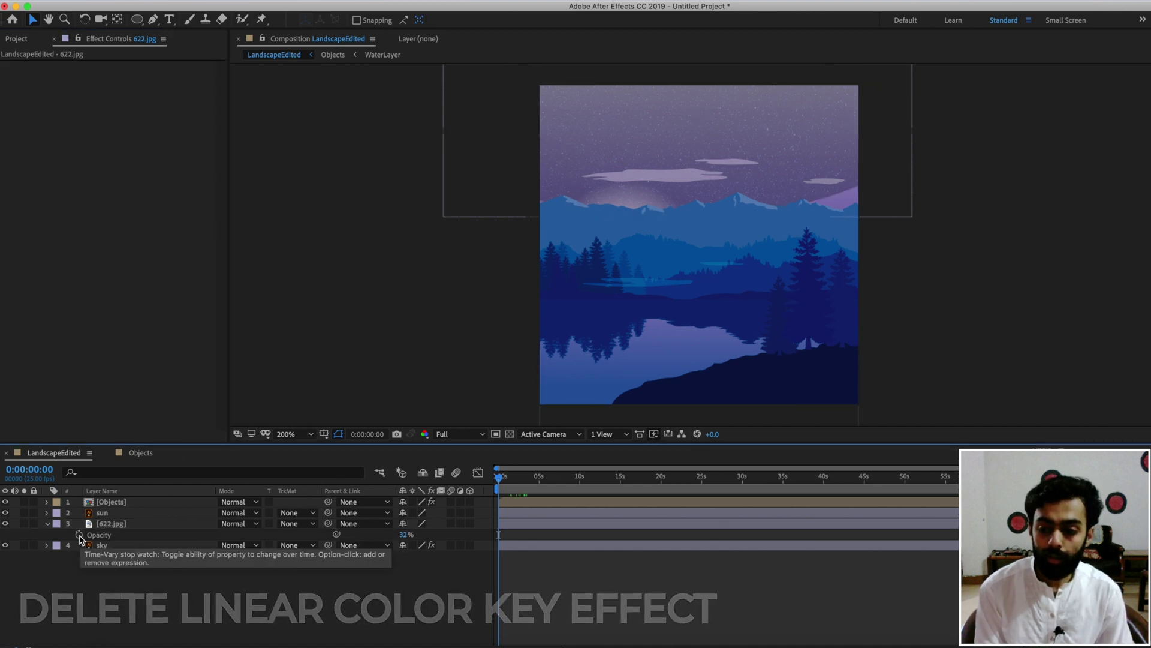
- Keyframe the 622.jpg opacity from 32% at 0:00:00:00 to faded out at 0:00:04:20 and preview the animation
{"action": "left_click", "coordinate": [78, 534]}
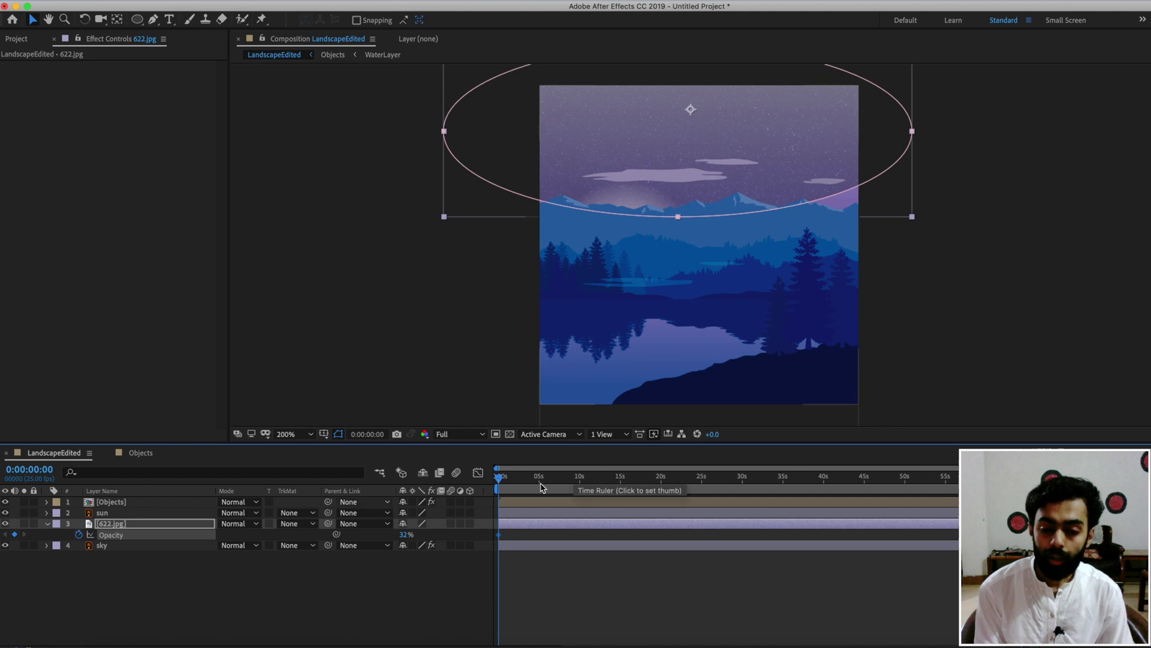
{"action": "left_click_drag", "start_coordinate": [499, 478], "coordinate": [540, 482]}
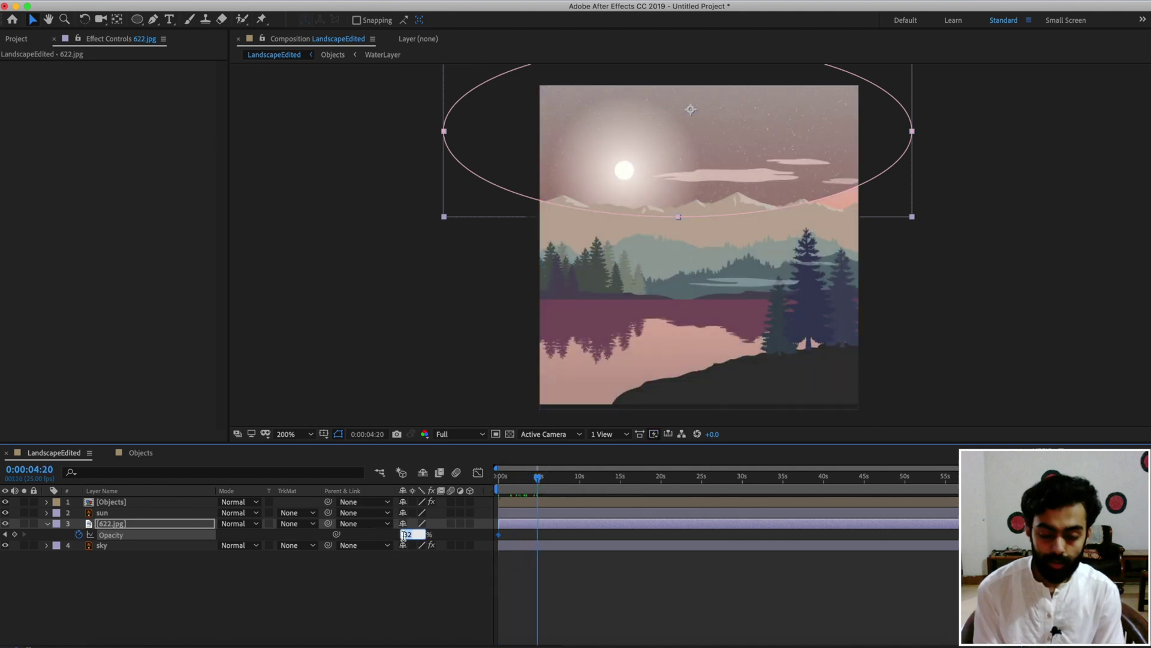
{"action": "key", "text": "Return"}
{"action": "left_click", "coordinate": [442, 622]}
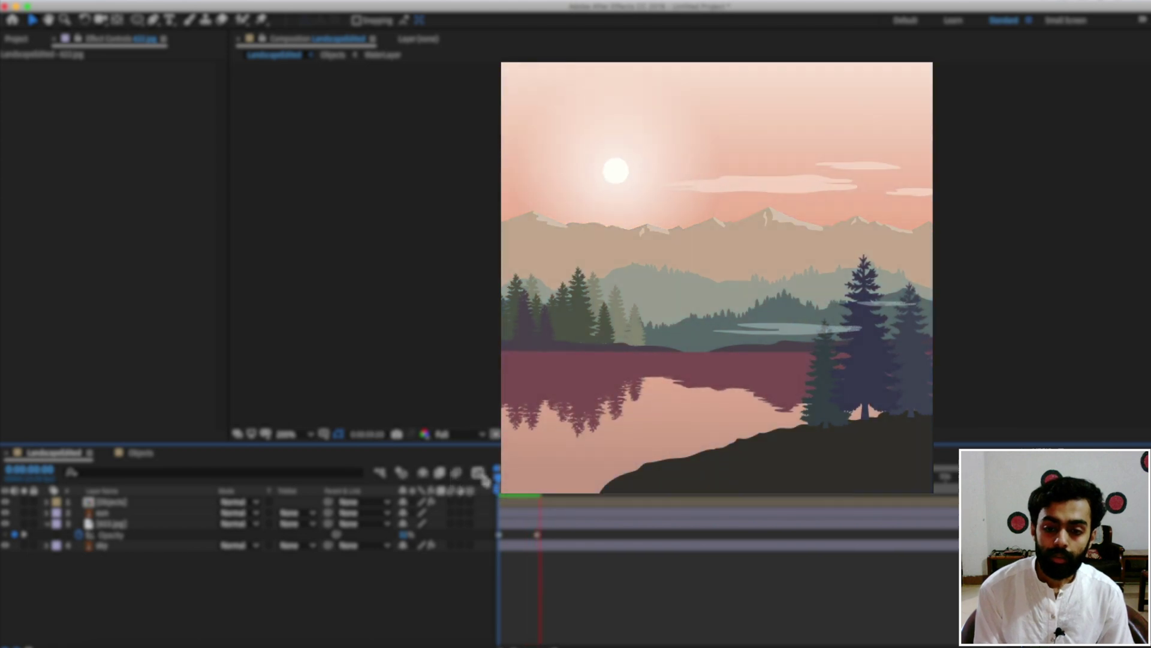
{"action": "left_click", "coordinate": [447, 475]}
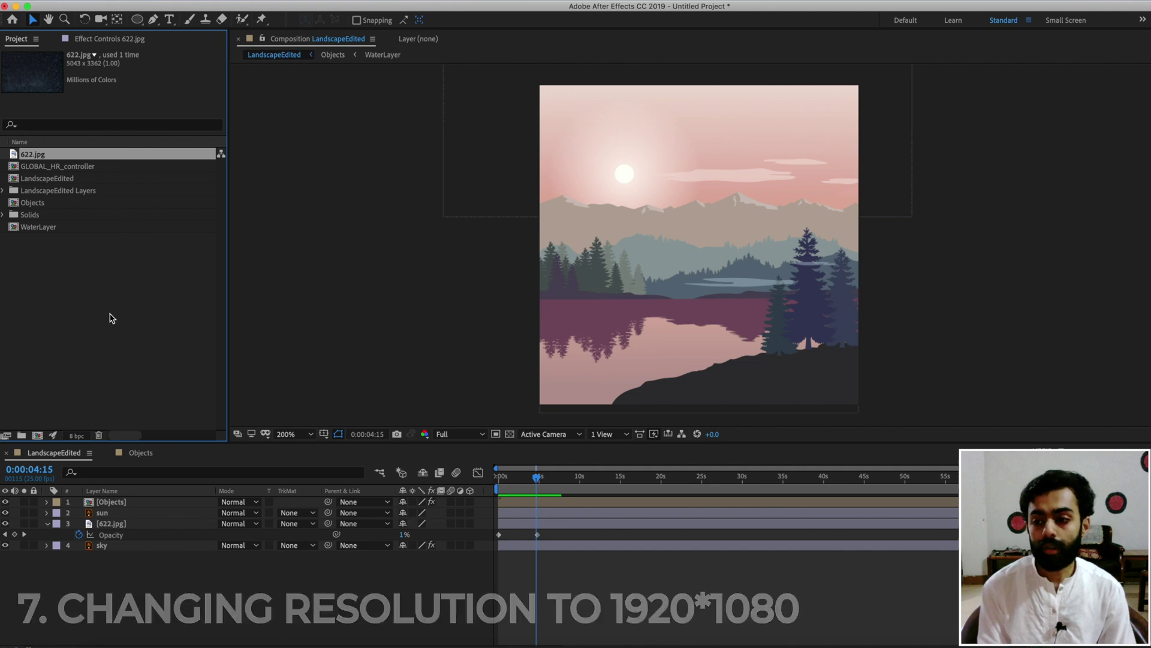
- Create a new 1920 x 1080 px composition named MainComp at 25 fps with a duration of 0:01:20:12
{"action": "left_click", "coordinate": [36, 439]}
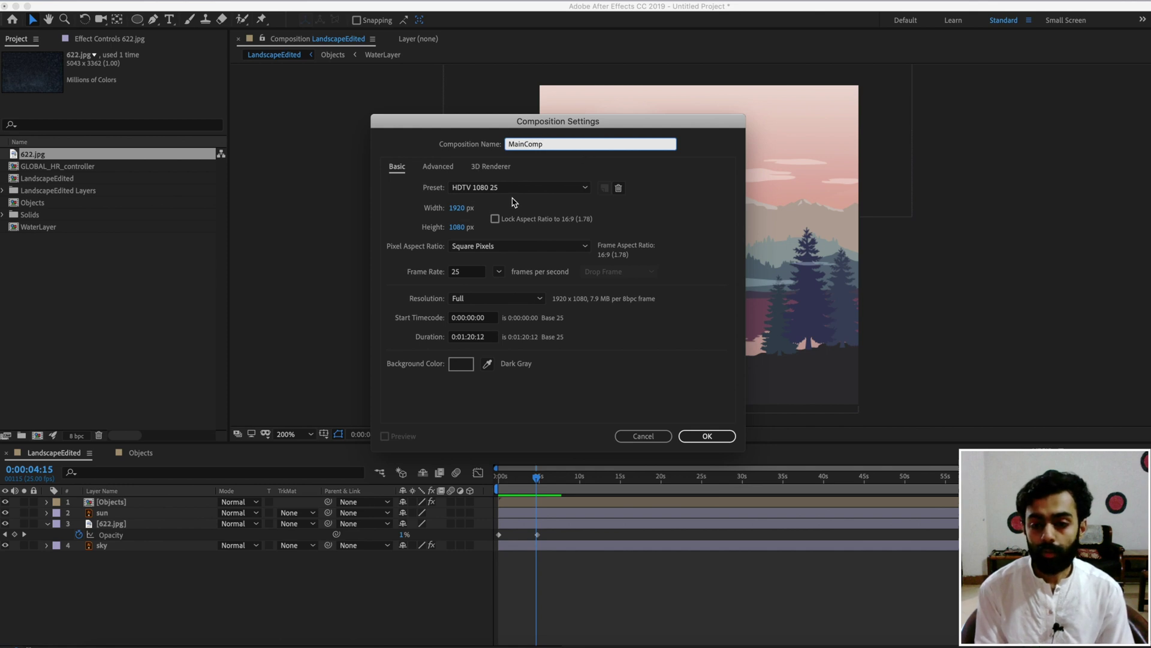
{"action": "left_click", "coordinate": [461, 210]}
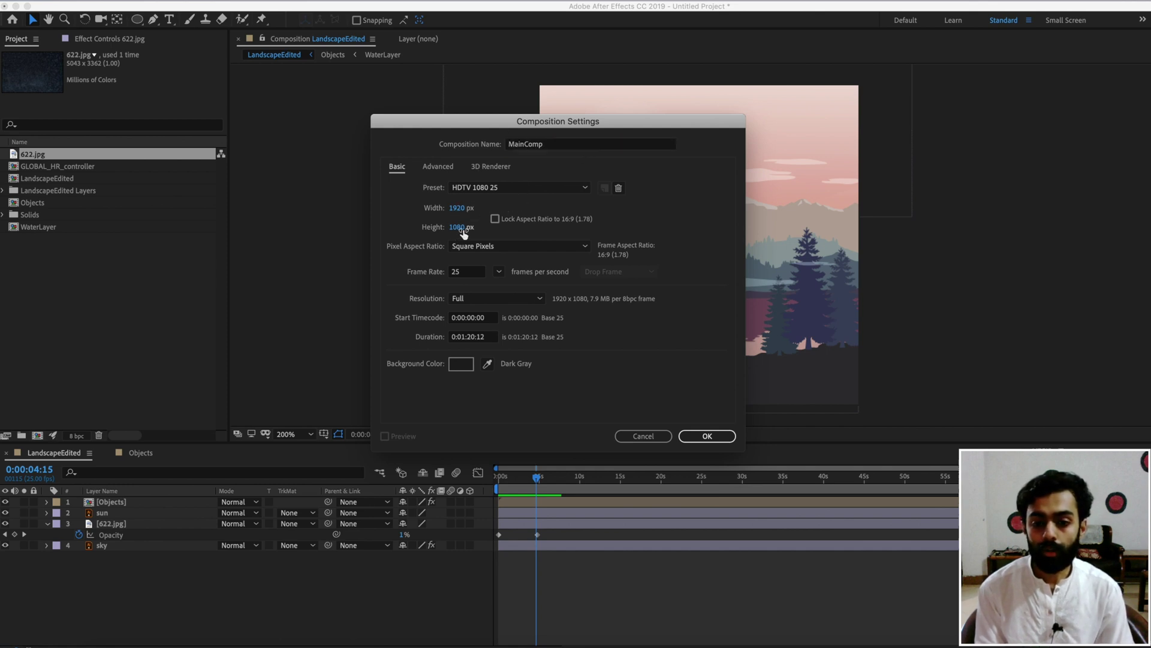
{"action": "left_click", "coordinate": [715, 439]}
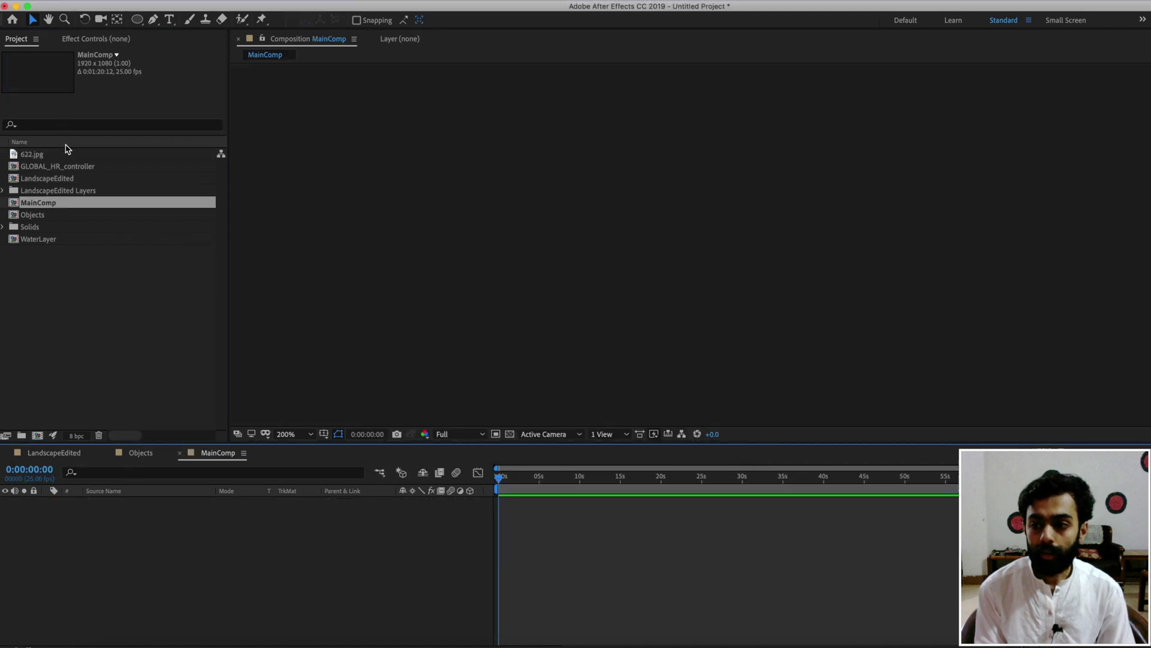
- Add the LandscapeEdited composition to MainComp and scale it to 390% so it fills the frame width
{"action": "left_click_drag", "start_coordinate": [51, 180], "coordinate": [187, 540]}
{"action": "key", "text": "comma"}
{"action": "key", "text": "comma"}
{"action": "left_click_drag", "start_coordinate": [423, 514], "coordinate": [616, 532]}
{"action": "left_click", "coordinate": [385, 596]}
{"action": "left_click", "coordinate": [419, 513]}
{"action": "left_click_drag", "start_coordinate": [419, 513], "coordinate": [424, 511]}
{"action": "left_click", "coordinate": [229, 513]}
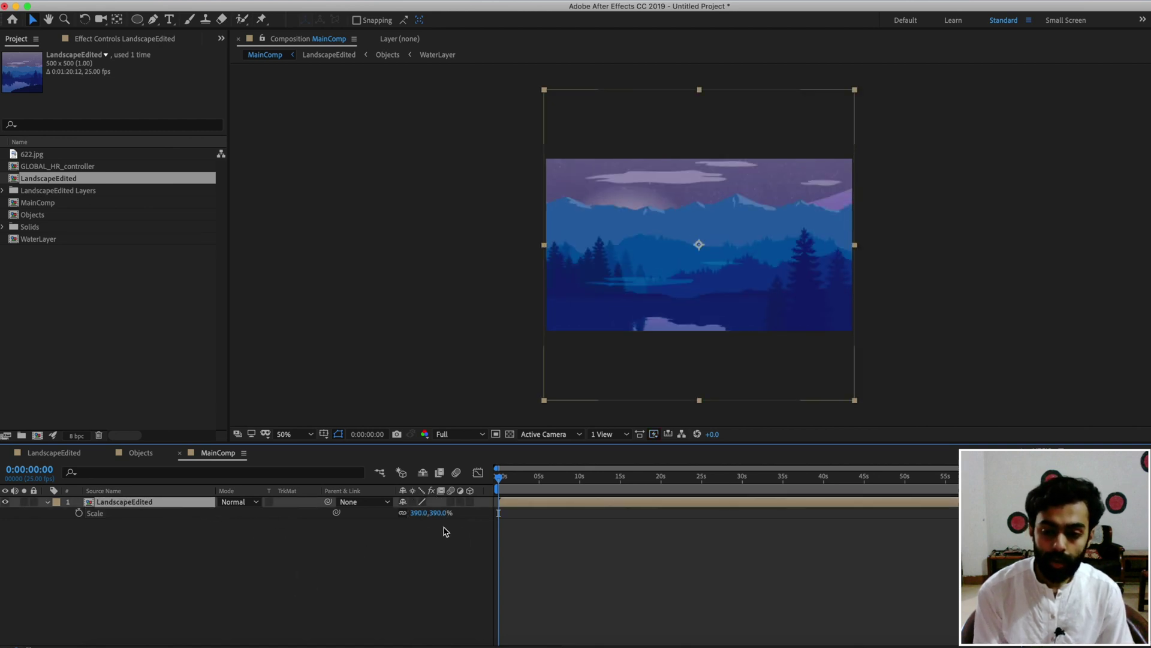
- Lower the LandscapeEdited layer in MainComp to position 960, 716 and check the frame at 0:00:02:09
{"action": "left_click_drag", "start_coordinate": [434, 519], "coordinate": [538, 522]}
{"action": "mouse_move", "coordinate": [506, 480]}
{"action": "left_mouse_down"}
{"action": "mouse_move", "coordinate": [565, 480]}
{"action": "mouse_move", "coordinate": [503, 484]}
{"action": "mouse_move", "coordinate": [538, 482]}
{"action": "mouse_move", "coordinate": [519, 486]}
{"action": "left_mouse_up"}
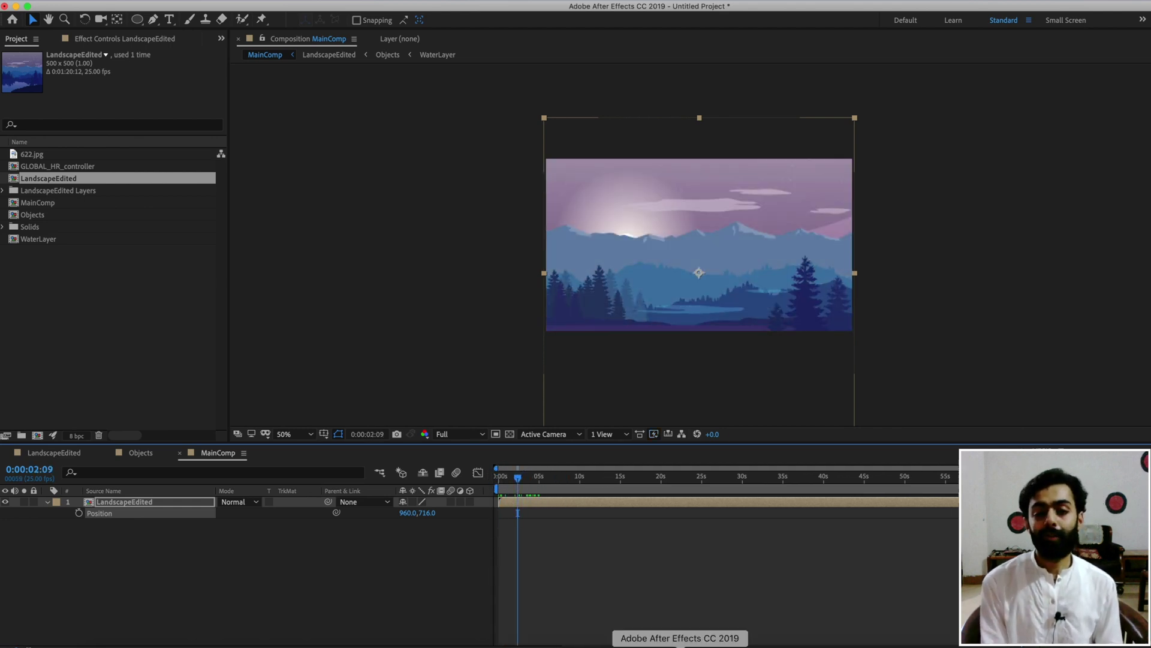